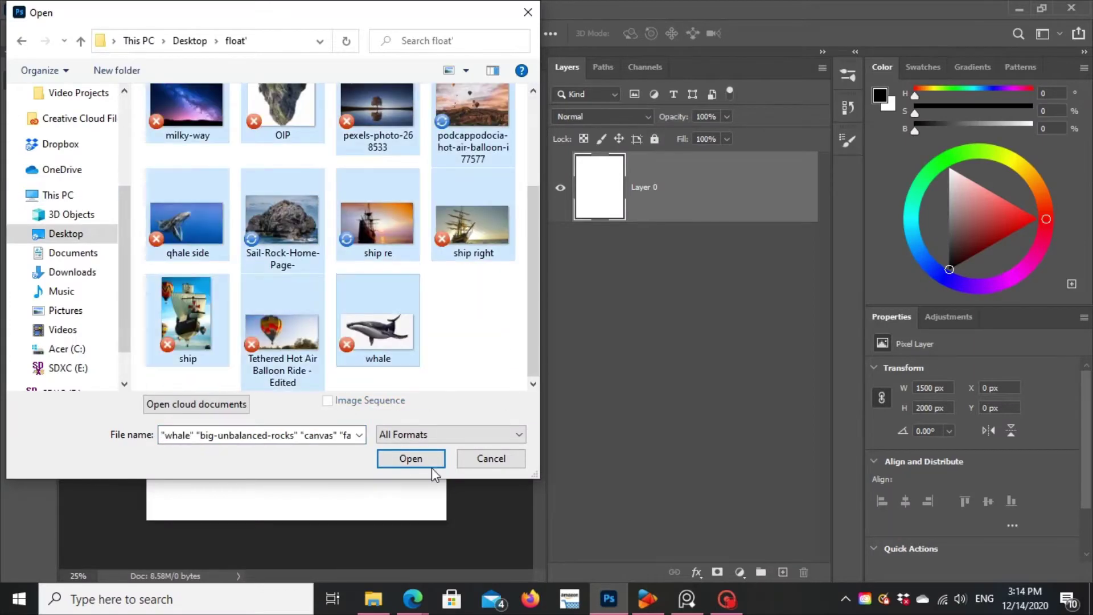
# Step: Open the rocks, whale, ship, canvas and fall photos as tabs beside hotair Ballon.psd
pyautogui.click(432, 465)
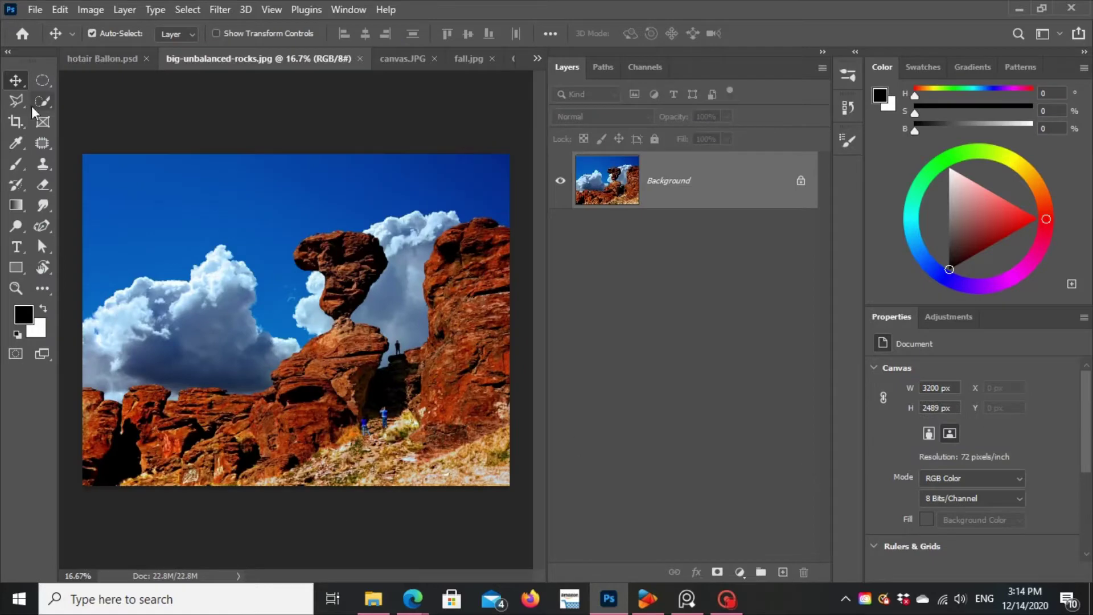
# Step: Cut out the balanced rock, move it into the collage, and name the layer 'rock'
pyautogui.click(42, 101)
pyautogui.click(345, 250)
pyautogui.hotkey('ctrl', 'j')
pyautogui.click(561, 242)
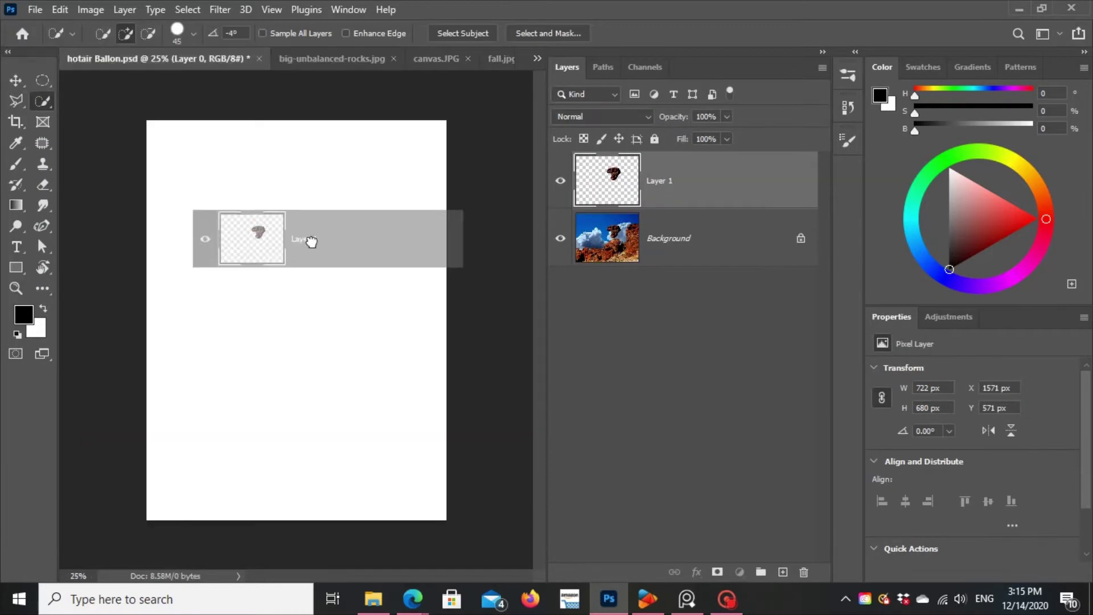
pyautogui.moveTo(608, 180); pyautogui.dragTo(310, 237)
pyautogui.doubleClick(639, 184)
pyautogui.write('rock')
pyautogui.press('Return')
# Step: Convert the rock layer to a smart object and close the rocks photo without saving
pyautogui.rightClick(612, 193)
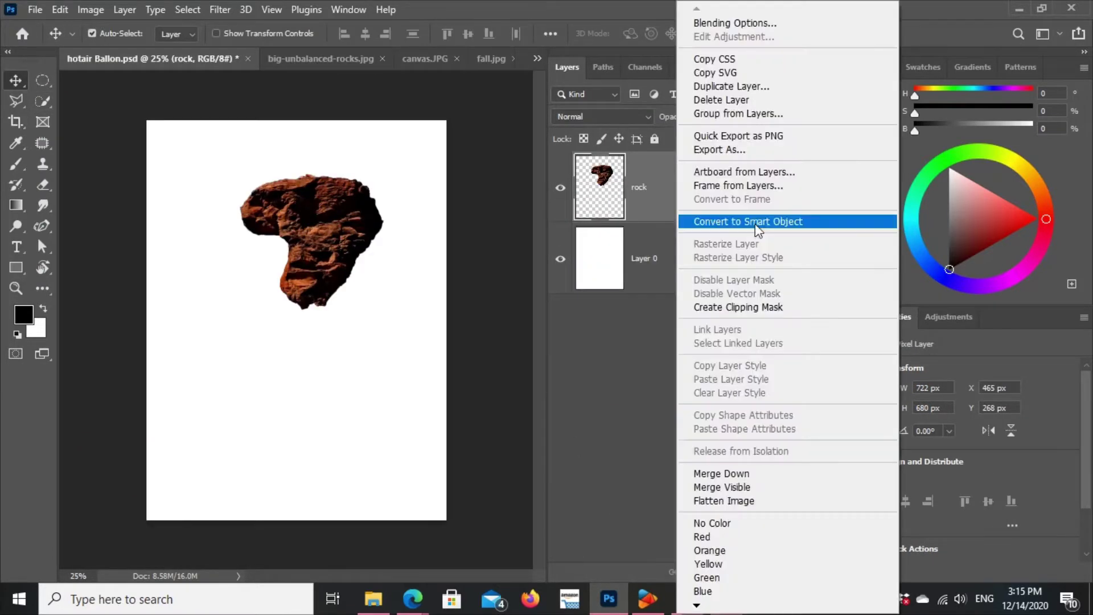
pyautogui.click(692, 228)
pyautogui.click(401, 59)
pyautogui.press('n')
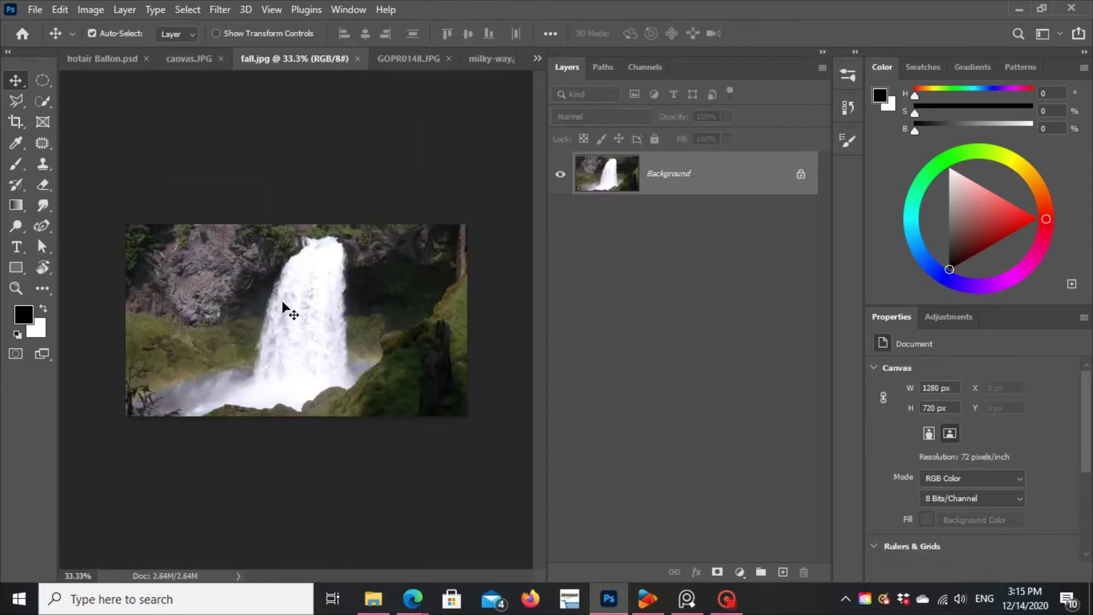
# Step: Select the waterfall, shrink it to about 72%, and make it a smart object
pyautogui.press('w')
pyautogui.moveTo(310, 245); pyautogui.dragTo(354, 237)
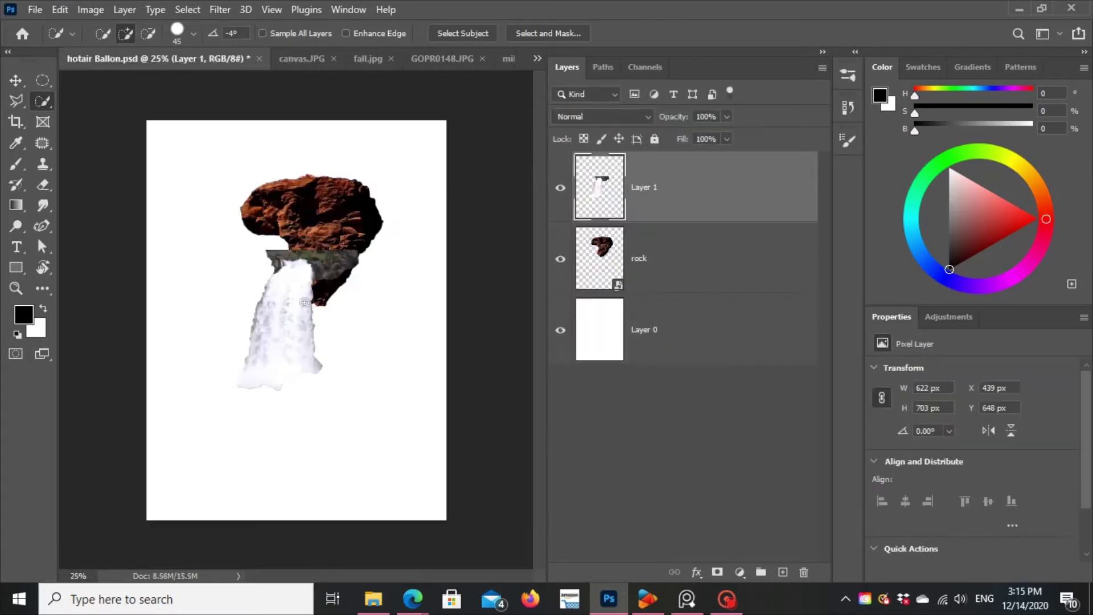
pyautogui.click(633, 201)
pyautogui.hotkey('ctrl', 't')
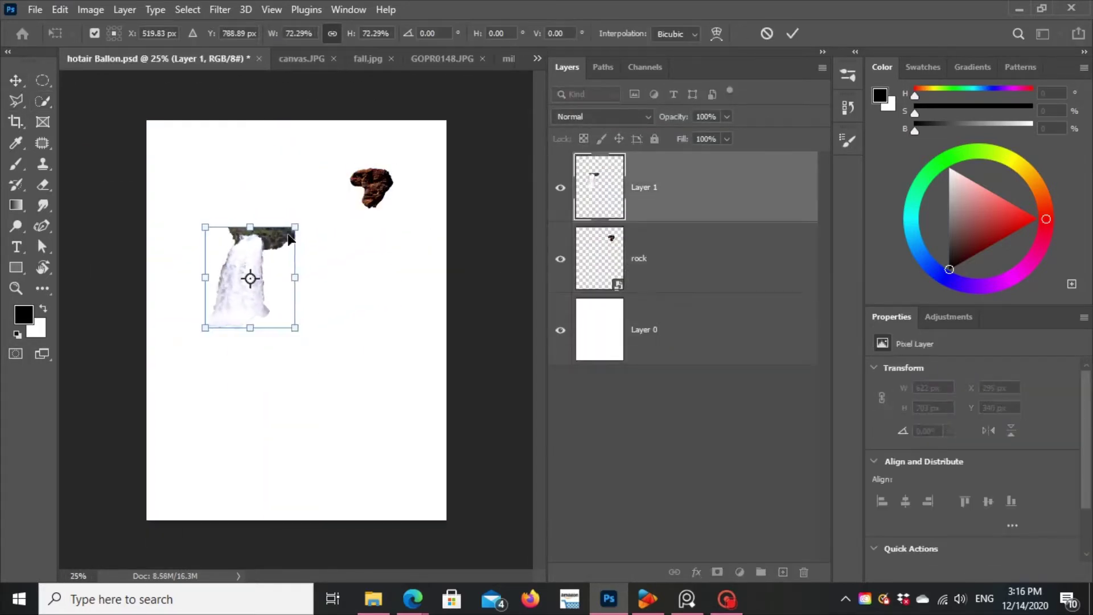
pyautogui.moveTo(249, 268); pyautogui.dragTo(356, 216)
pyautogui.rightClick(706, 188)
pyautogui.click(795, 217)
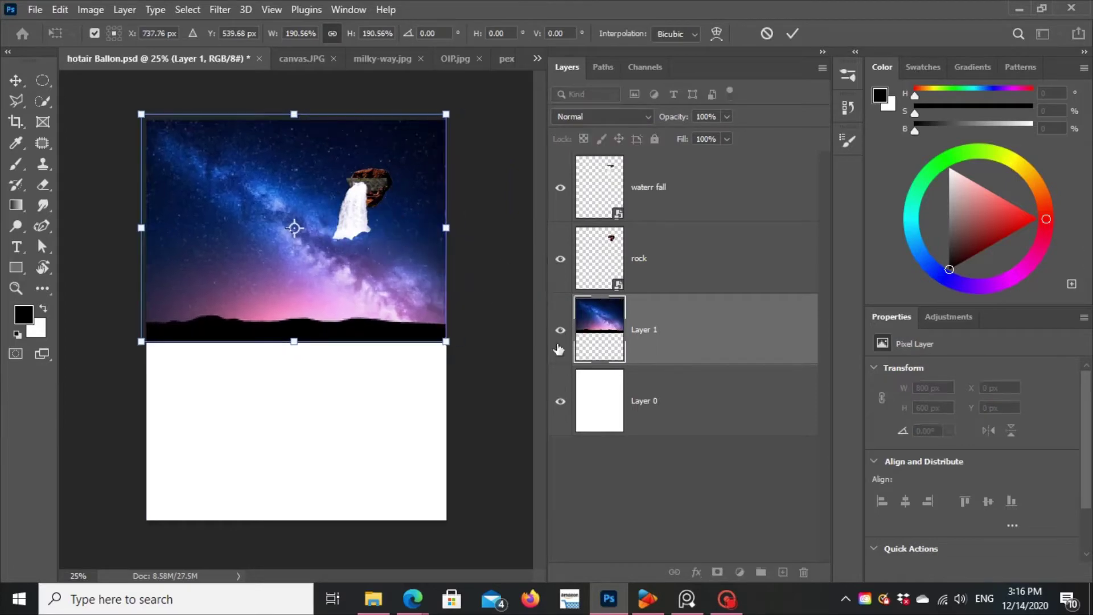
# Step: Bring the floating island into the collage as a smart object and begin scaling it
pyautogui.moveTo(268, 155)
pyautogui.mouseDown()
pyautogui.moveTo(269, 195)
pyautogui.moveTo(313, 186)
pyautogui.mouseUp()
pyautogui.click(794, 222)
pyautogui.hotkey('ctrl', 't')
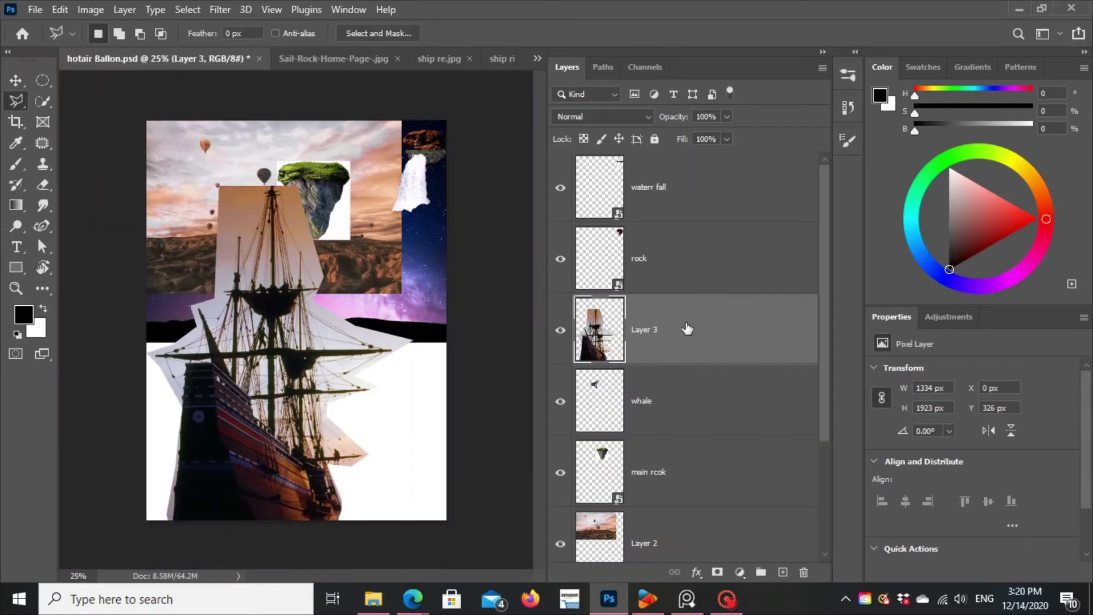
# Step: Shrink the ship into the top-left corner and rename its layer 'pirate ship'
pyautogui.rightClick(717, 339)
pyautogui.click(735, 188)
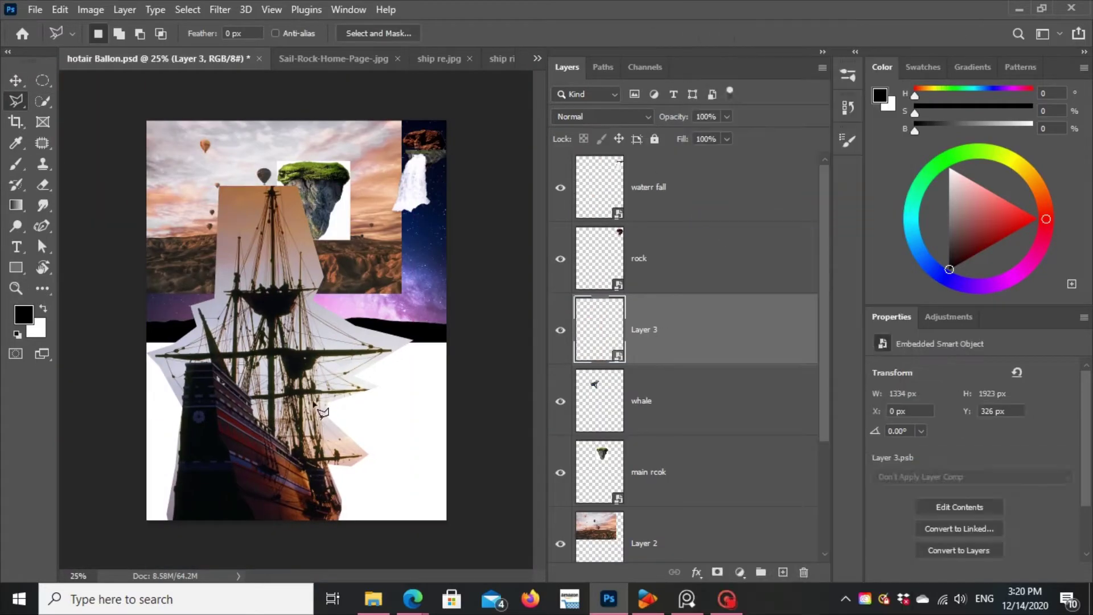
pyautogui.hotkey('ctrl', 't')
pyautogui.moveTo(319, 273); pyautogui.dragTo(273, 235)
pyautogui.press('Return')
pyautogui.doubleClick(644, 329)
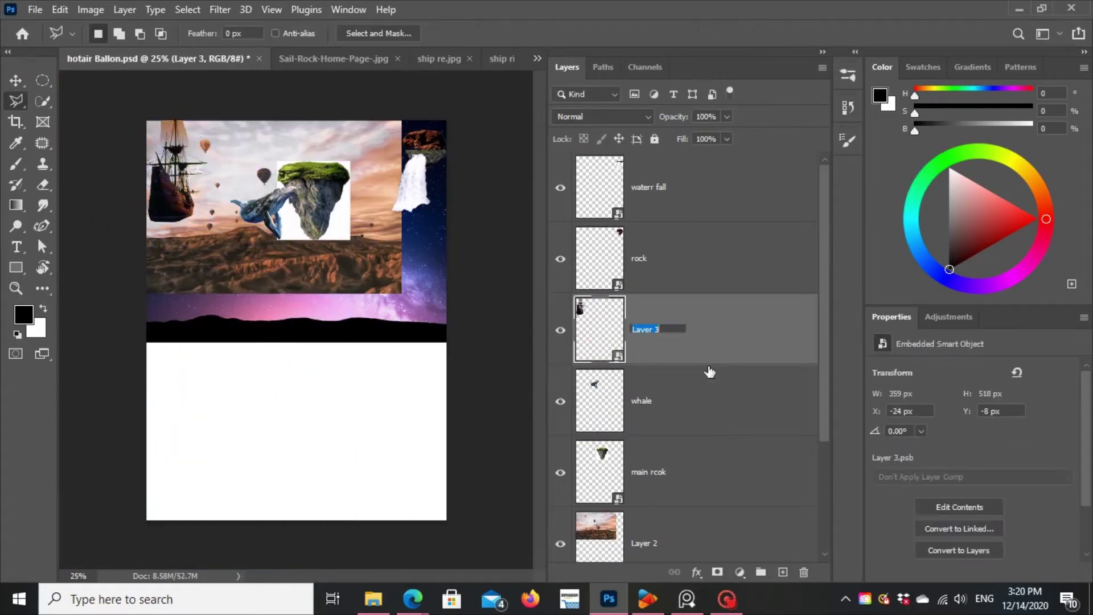
pyautogui.write('pirate ship')
pyautogui.press('Return')
pyautogui.click(477, 58)
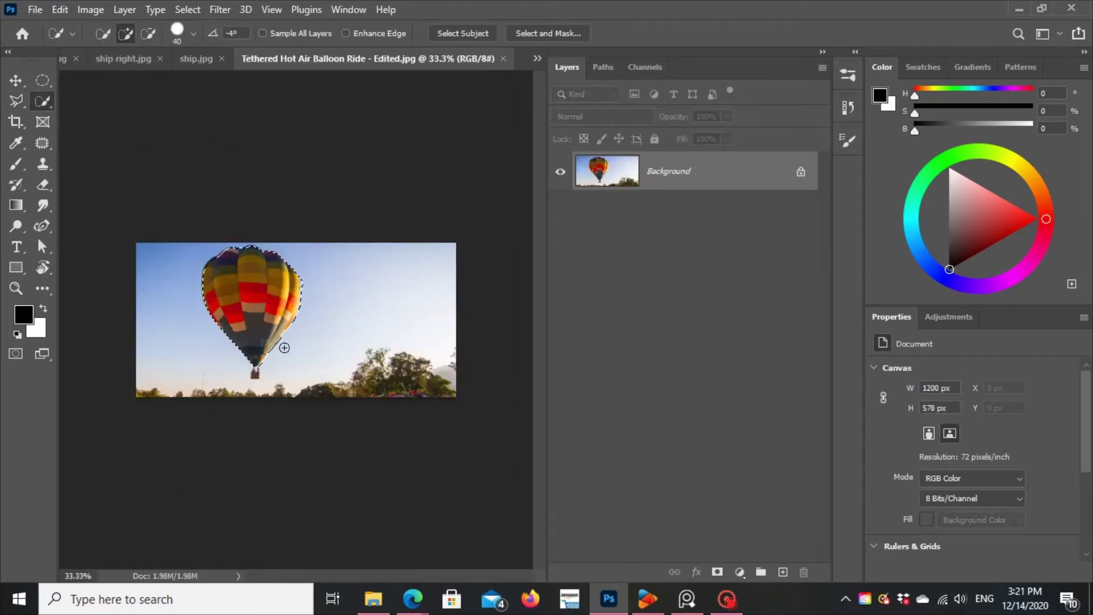
# Step: Zoom in and lasso the hot-air balloon together with its basket
pyautogui.press('z')
pyautogui.moveTo(254, 373); pyautogui.dragTo(308, 370)
pyautogui.press('l')
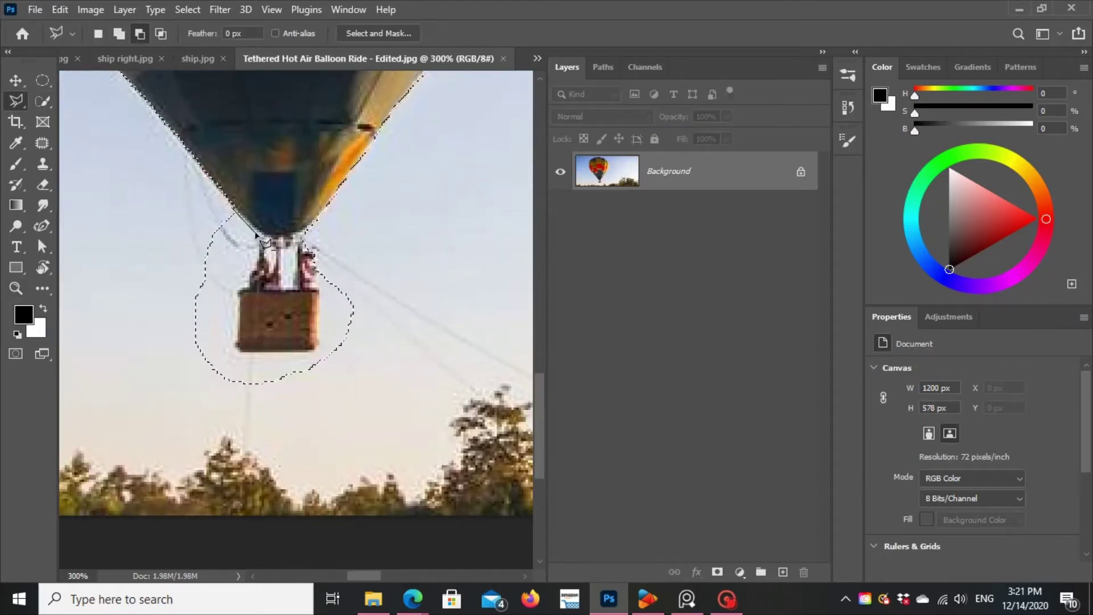
pyautogui.click(238, 289)
pyautogui.click(239, 351)
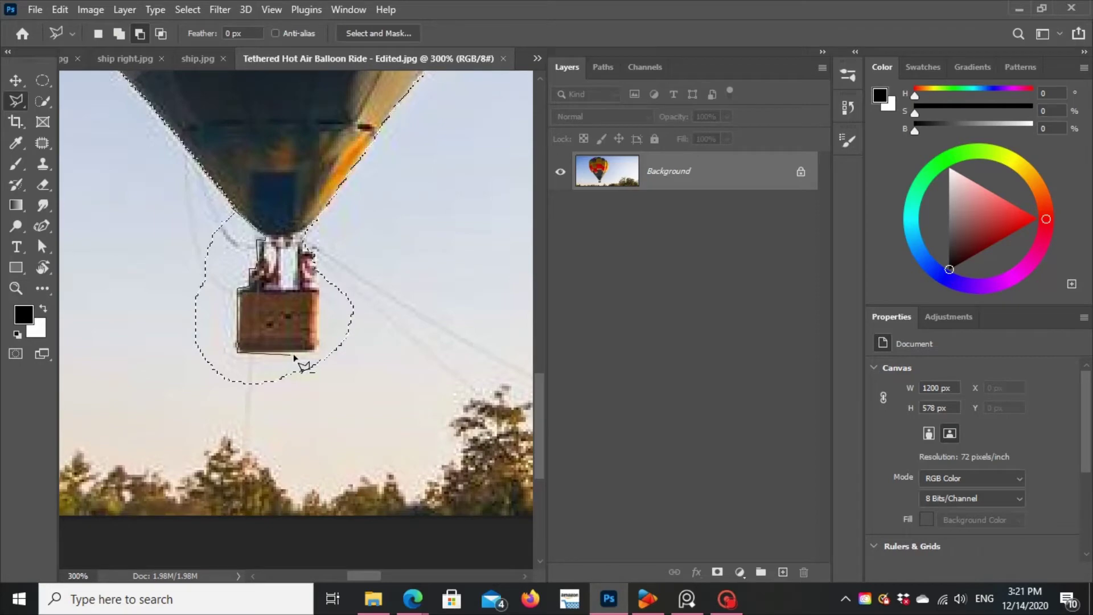
pyautogui.click(243, 218)
pyautogui.scroll(10, 320, 525)
pyautogui.scroll(5, 346, 307)
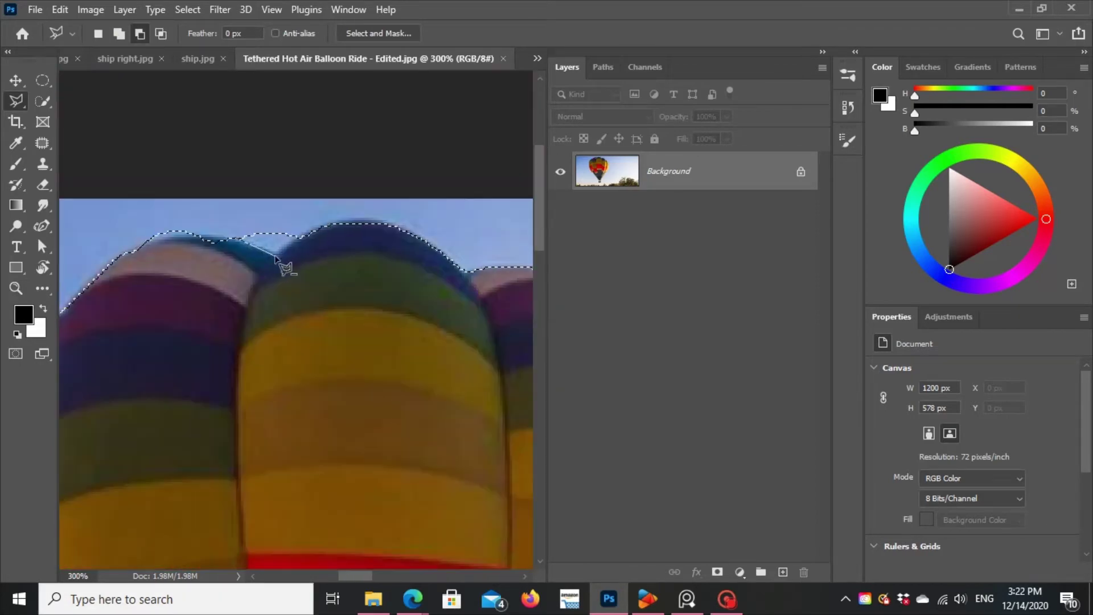
pyautogui.scroll(1, 215, 268)
pyautogui.hscroll(-3, 268, 257)
pyautogui.click(242, 259)
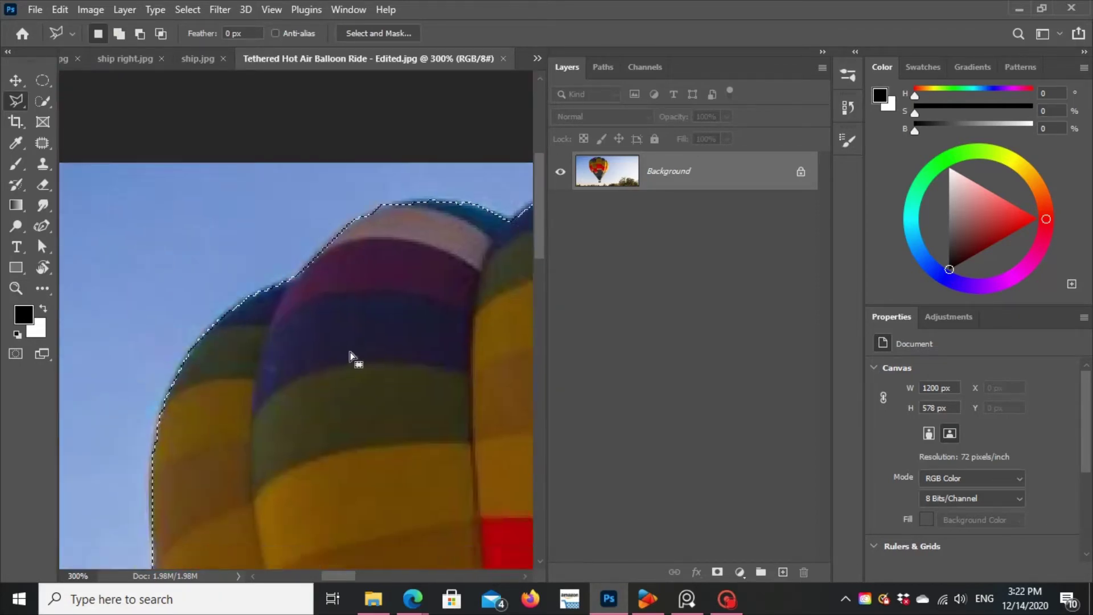
# Step: Copy the balloon to its own layer, move it into the collage, and rename it main baloon
pyautogui.hotkey('ctrl', '0')
pyautogui.hotkey('ctrl', 'j')
pyautogui.click(561, 210)
pyautogui.moveTo(607, 171)
pyautogui.mouseDown()
pyautogui.moveTo(177, 72)
pyautogui.moveTo(442, 302)
pyautogui.mouseUp()
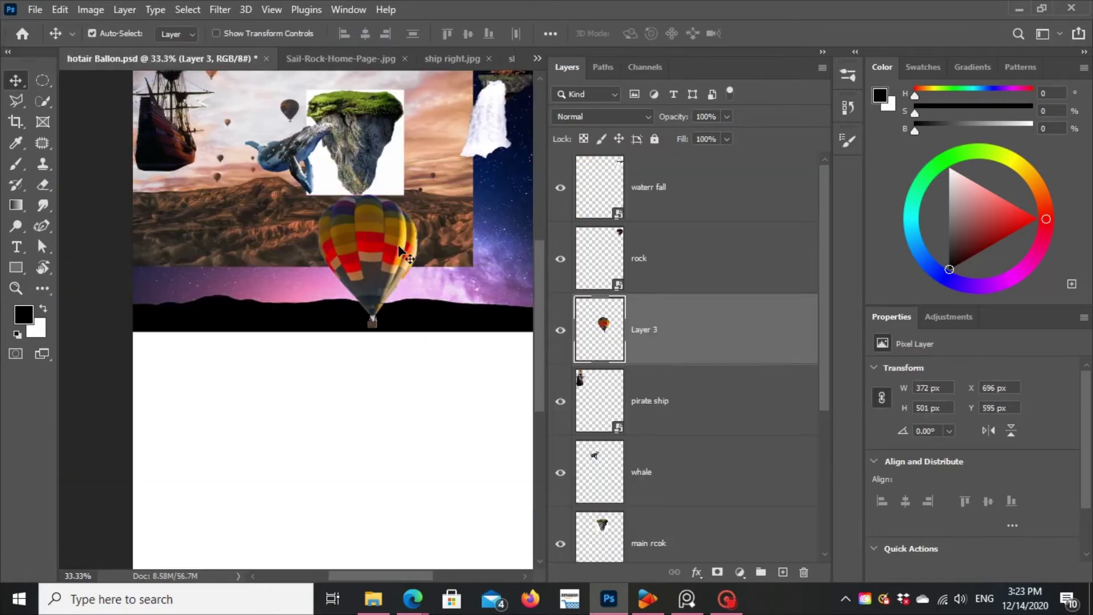
pyautogui.doubleClick(644, 329)
pyautogui.press('Return')
# Step: Move to the Sail-Rock photo and begin selecting the rock
pyautogui.click(428, 61)
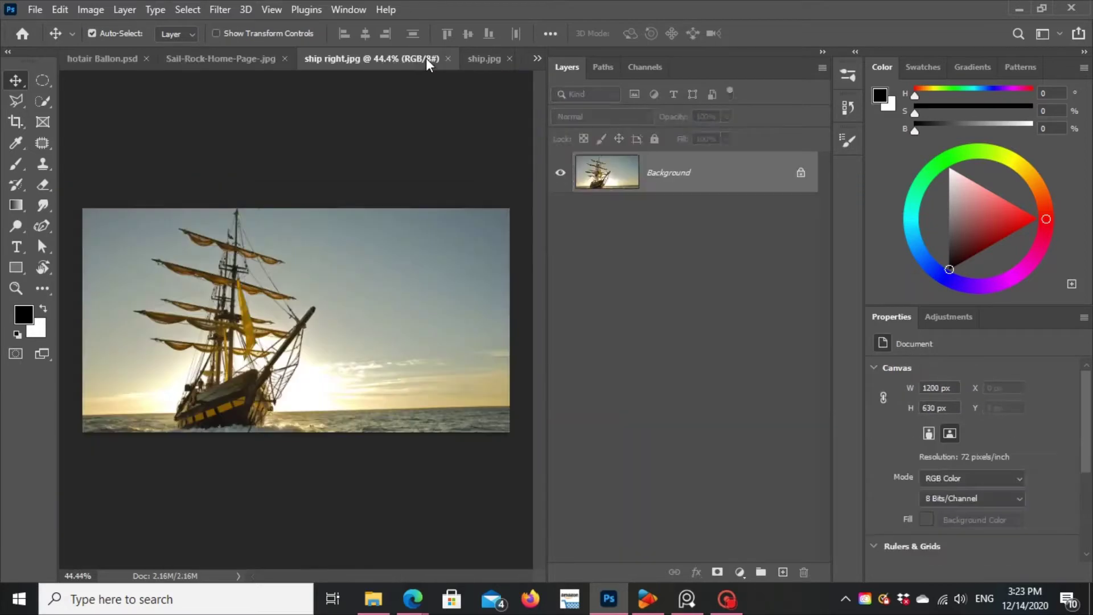
pyautogui.click(273, 59)
pyautogui.press('z')
pyautogui.press('w')
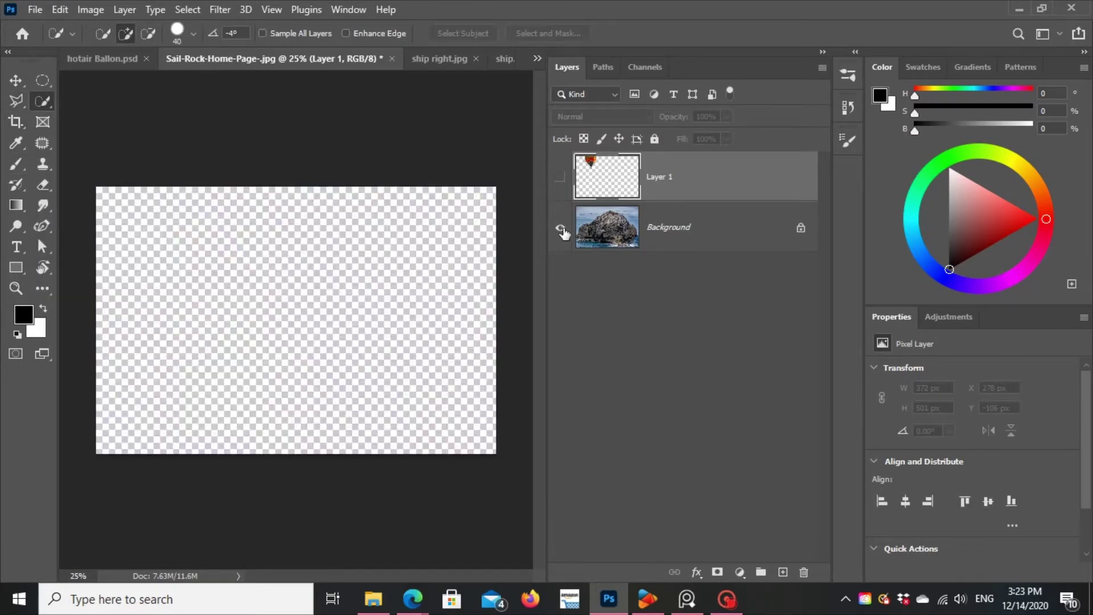
# Step: Add the rocky island across the lower half, shrunk, and name it 'rock land'
pyautogui.moveTo(666, 228); pyautogui.dragTo(419, 372)
pyautogui.press('v')
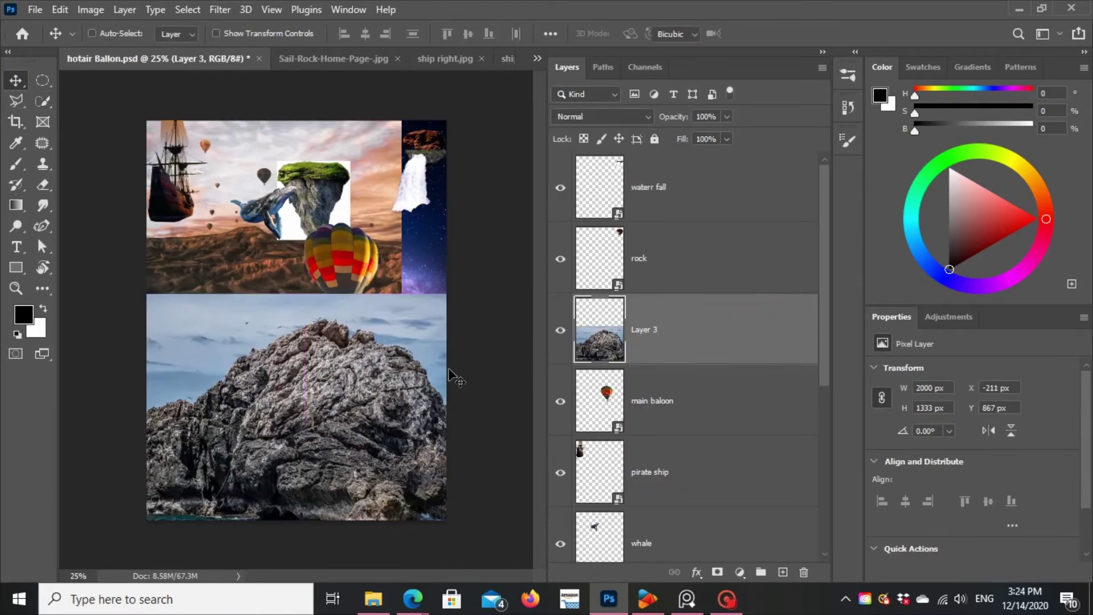
pyautogui.hotkey('ctrl', 't')
pyautogui.press('Return')
pyautogui.moveTo(655, 329); pyautogui.dragTo(655, 437)
pyautogui.moveTo(276, 440)
pyautogui.mouseDown()
pyautogui.moveTo(296, 446)
pyautogui.moveTo(294, 456)
pyautogui.mouseUp()
pyautogui.doubleClick(644, 400)
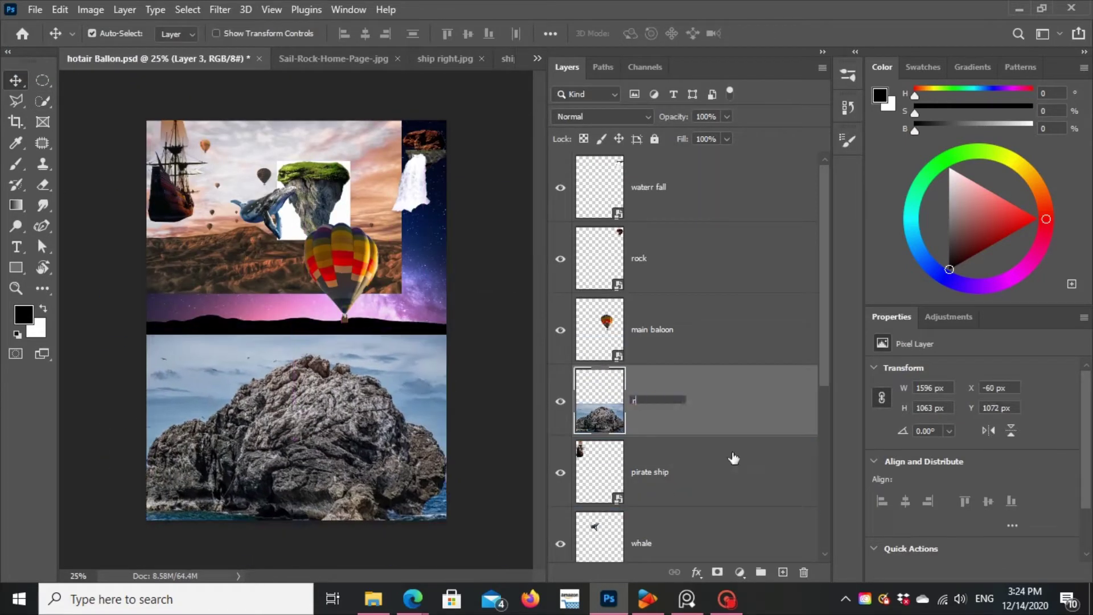
pyautogui.write('rock land')
# Step: Lasso the ship from the ship right photo and paste it into the collage
pyautogui.click(323, 60)
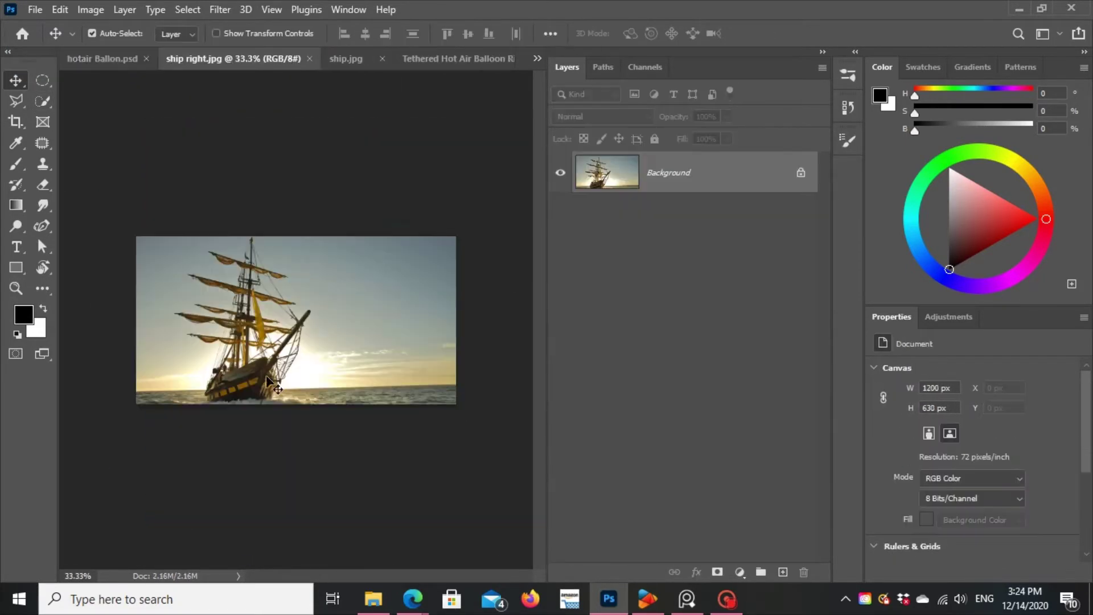
pyautogui.press('l')
pyautogui.hotkey('ctrl', 'c')
pyautogui.click(103, 58)
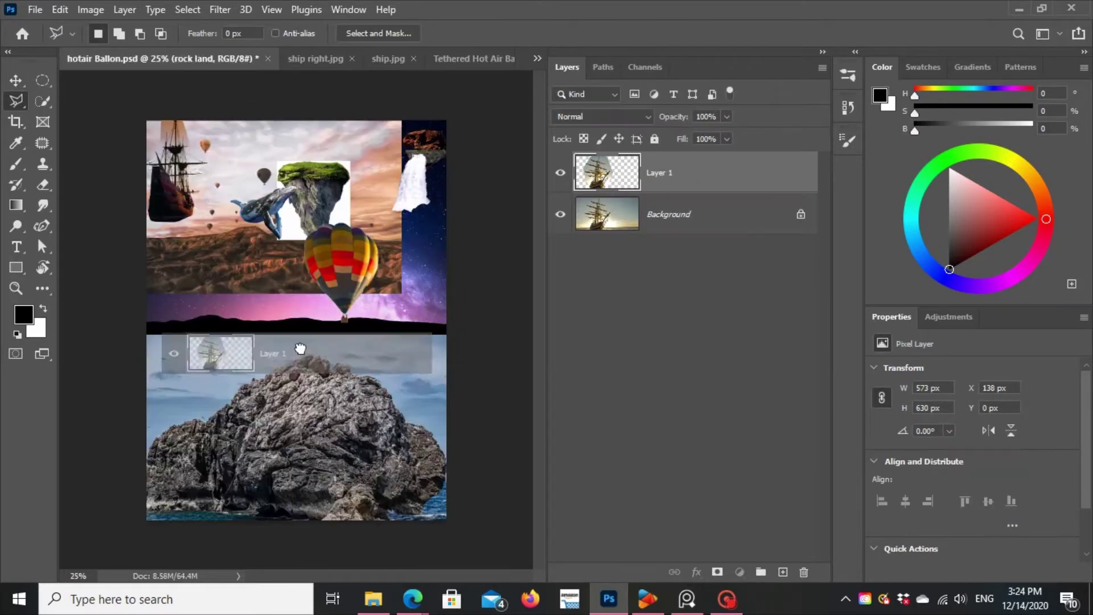
pyautogui.hotkey('ctrl', 'v')
pyautogui.press('v')
pyautogui.moveTo(296, 319); pyautogui.dragTo(197, 279)
pyautogui.press('Return')
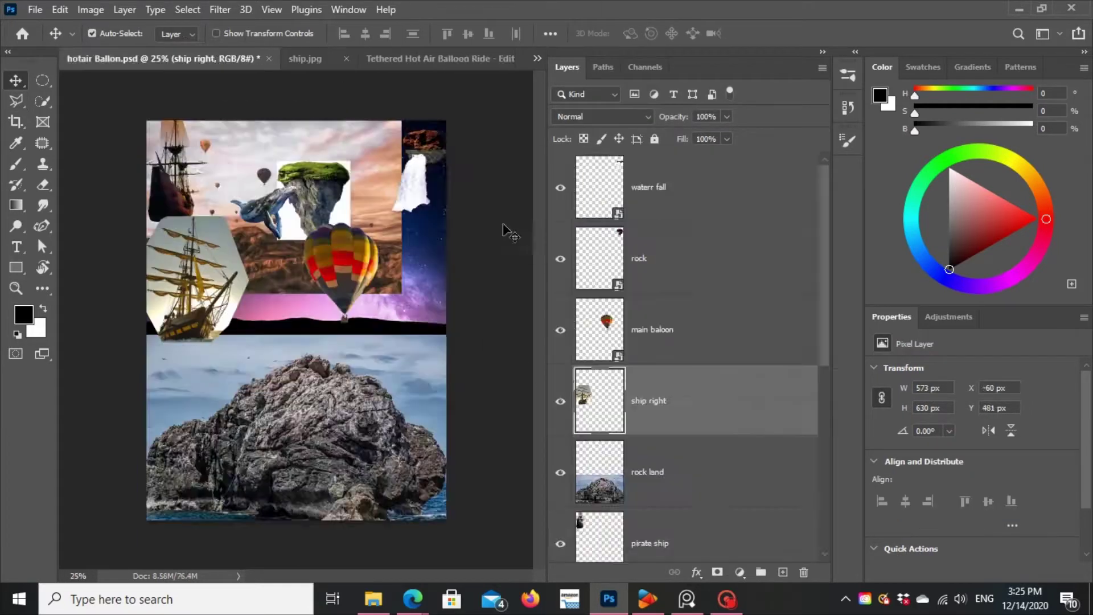
# Step: Paste the selected whale behind the balloon on the right and name it 'main whale'
pyautogui.click(346, 59)
pyautogui.click(438, 59)
pyautogui.press('w')
pyautogui.moveTo(151, 287)
pyautogui.mouseDown()
pyautogui.moveTo(293, 307)
pyautogui.moveTo(376, 233)
pyautogui.moveTo(450, 268)
pyautogui.mouseUp()
pyautogui.hotkey('ctrl', 'c')
pyautogui.hotkey('ctrl', 'v')
pyautogui.hotkey('ctrl', 'Tab')
pyautogui.hotkey('ctrl', 'v')
pyautogui.press('v')
pyautogui.moveTo(701, 244); pyautogui.dragTo(660, 257)
pyautogui.doubleClick(652, 242)
pyautogui.write('main whale')
pyautogui.press('Return')
# Step: Hide the sky background, ship right and blue whale layers
pyautogui.scroll(-5, 566, 399)
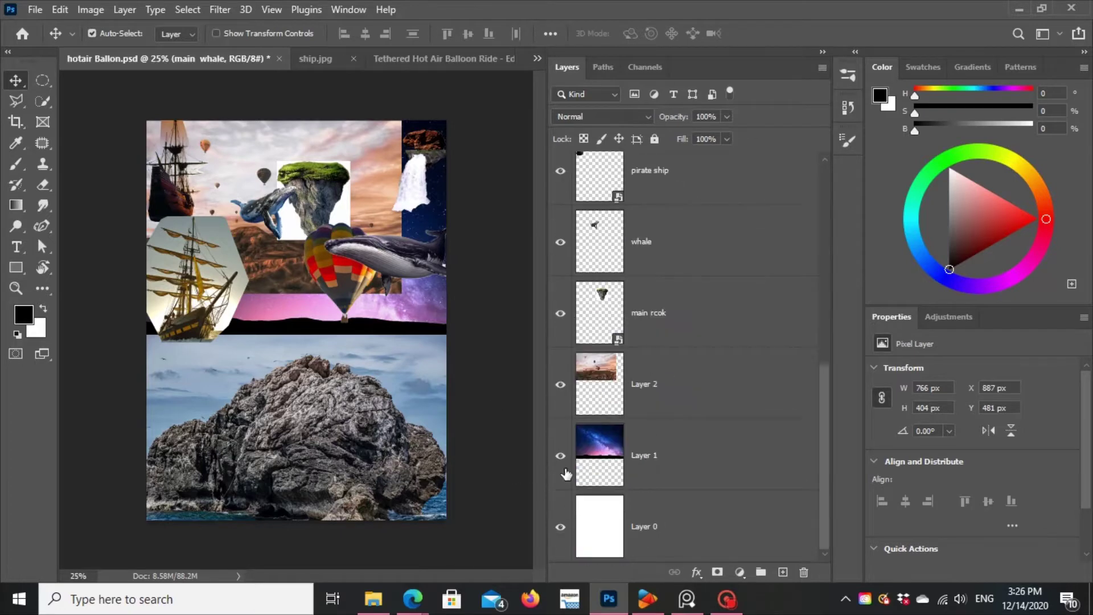
pyautogui.moveTo(560, 455); pyautogui.dragTo(560, 382)
pyautogui.scroll(5, 569, 371)
pyautogui.click(655, 471)
pyautogui.click(561, 472)
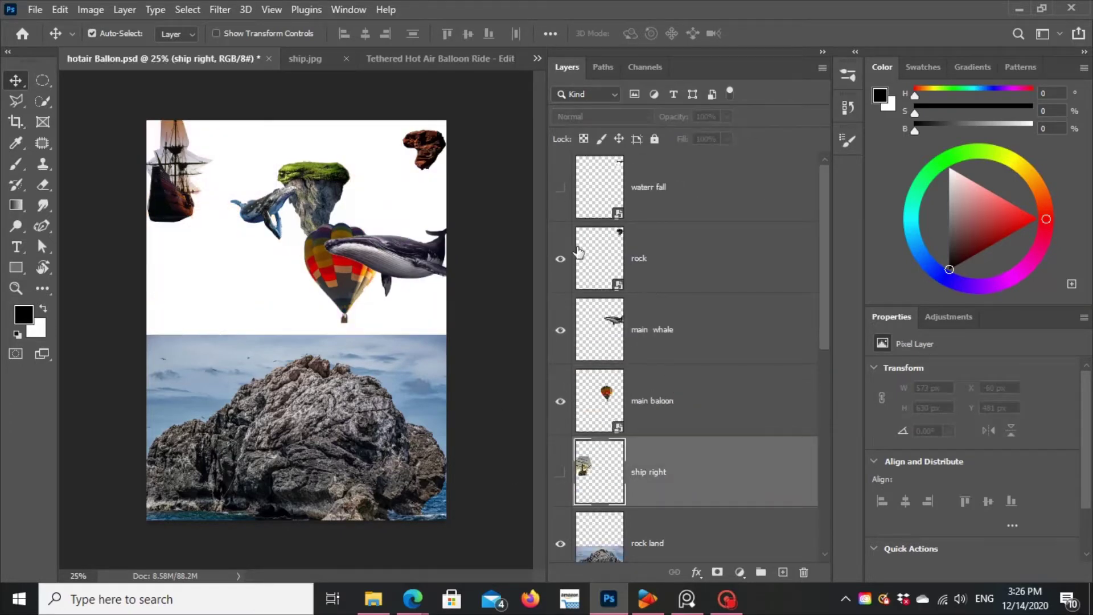
pyautogui.scroll(-5, 561, 407)
pyautogui.click(561, 403)
pyautogui.click(36, 9)
# Step: Open the GOPR0148 selfie photo and remove its background
pyautogui.click(49, 42)
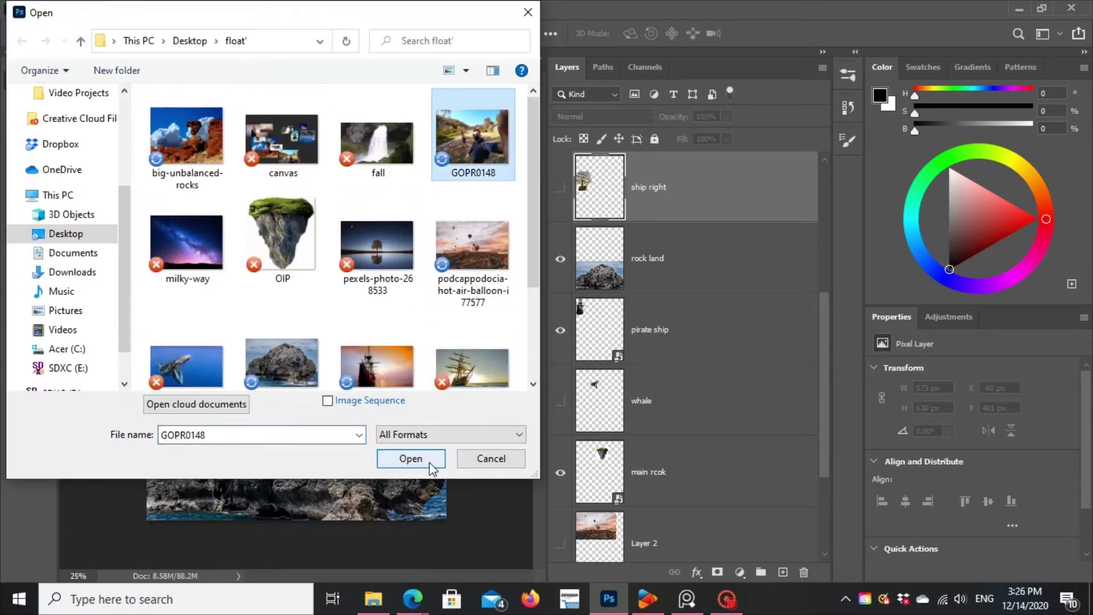
pyautogui.click(418, 457)
pyautogui.scroll(-3, 925, 476)
pyautogui.click(910, 522)
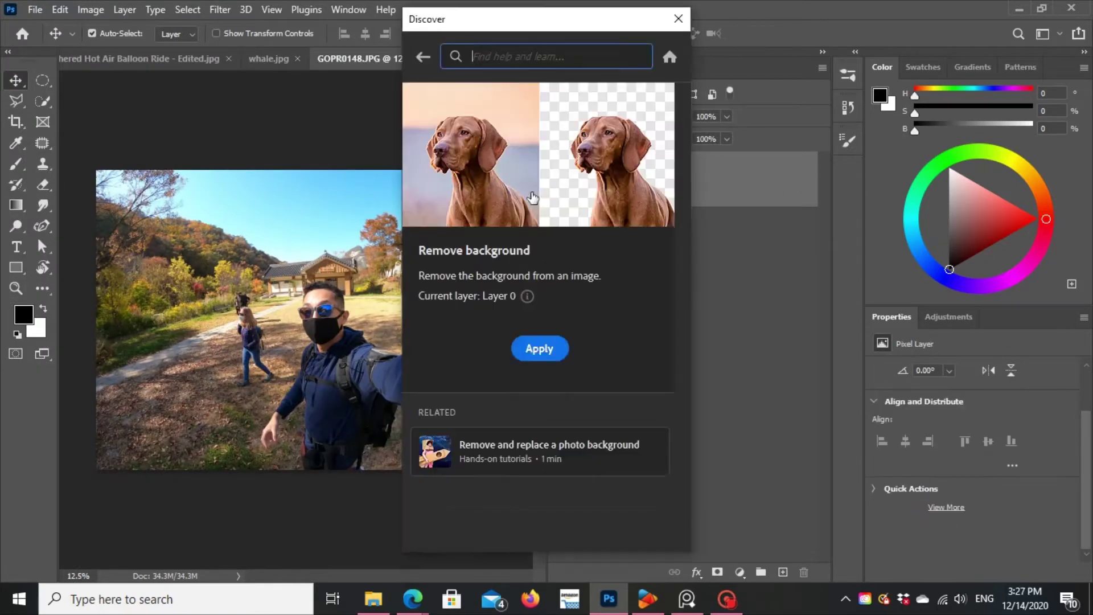
pyautogui.press('Escape')
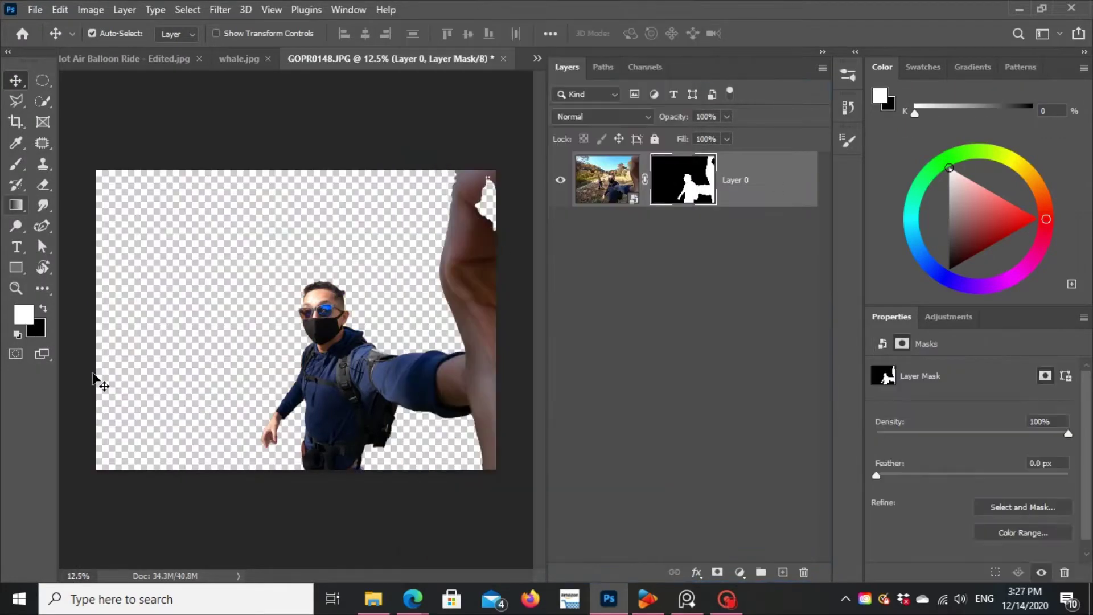
pyautogui.press('c')
pyautogui.press('b')
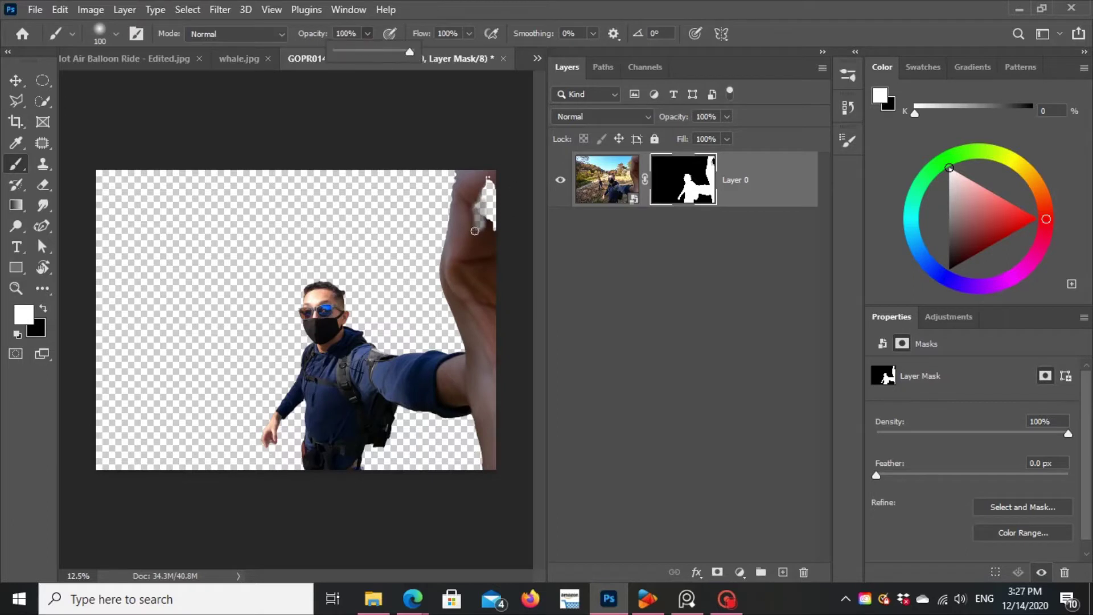
# Step: Load the cut-out person as a selection using Select Pixels on the selfie layer
pyautogui.click(626, 185)
pyautogui.click(683, 187)
pyautogui.press('v')
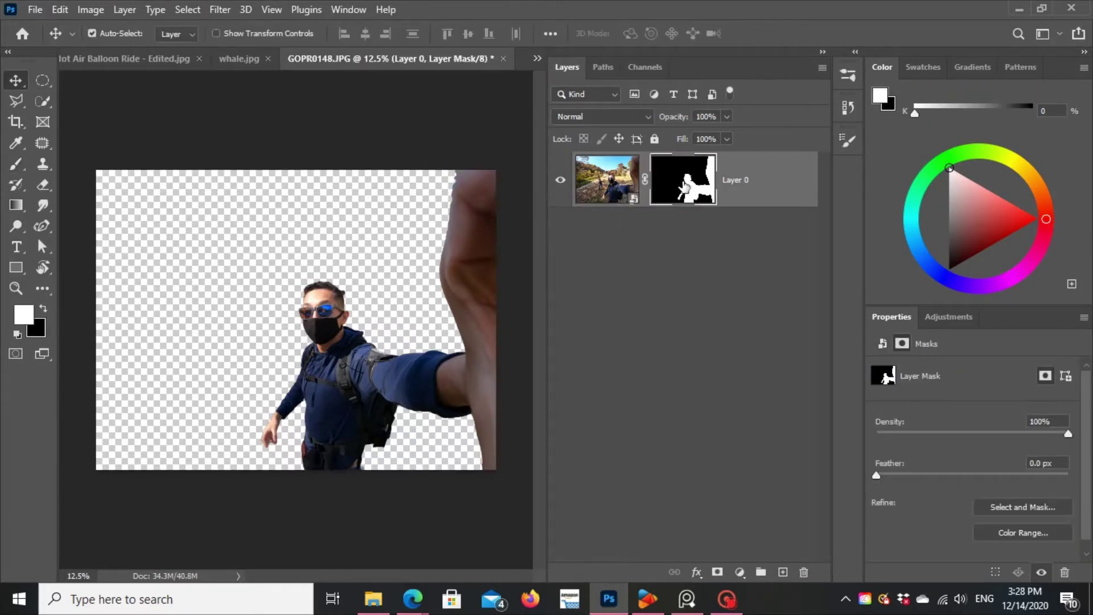
pyautogui.rightClick(683, 183)
pyautogui.rightClick(612, 182)
pyautogui.click(313, 333)
pyautogui.rightClick(618, 185)
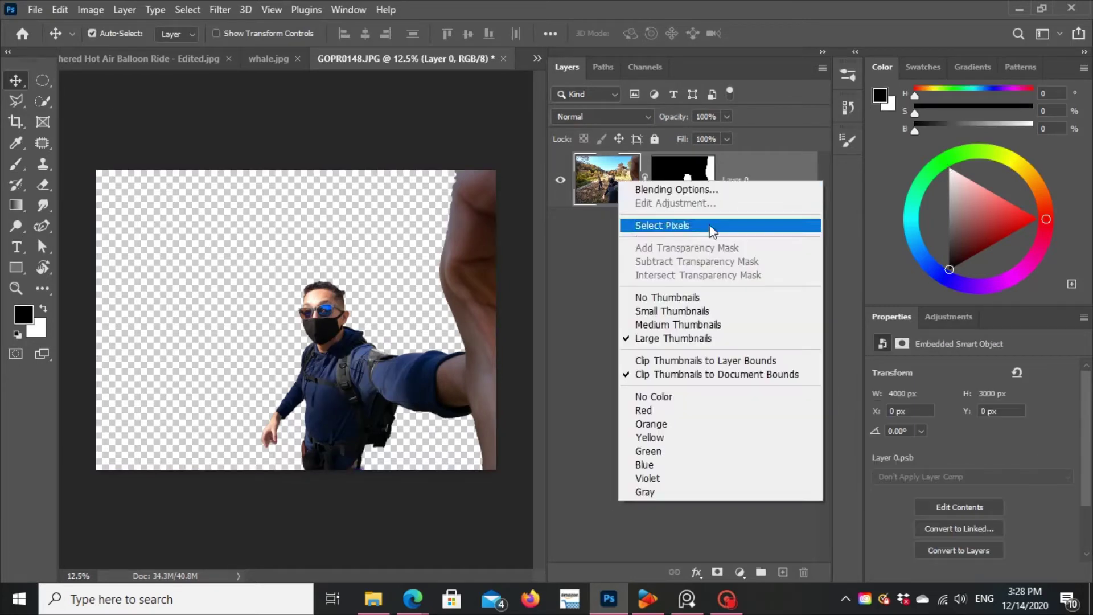
pyautogui.click(659, 224)
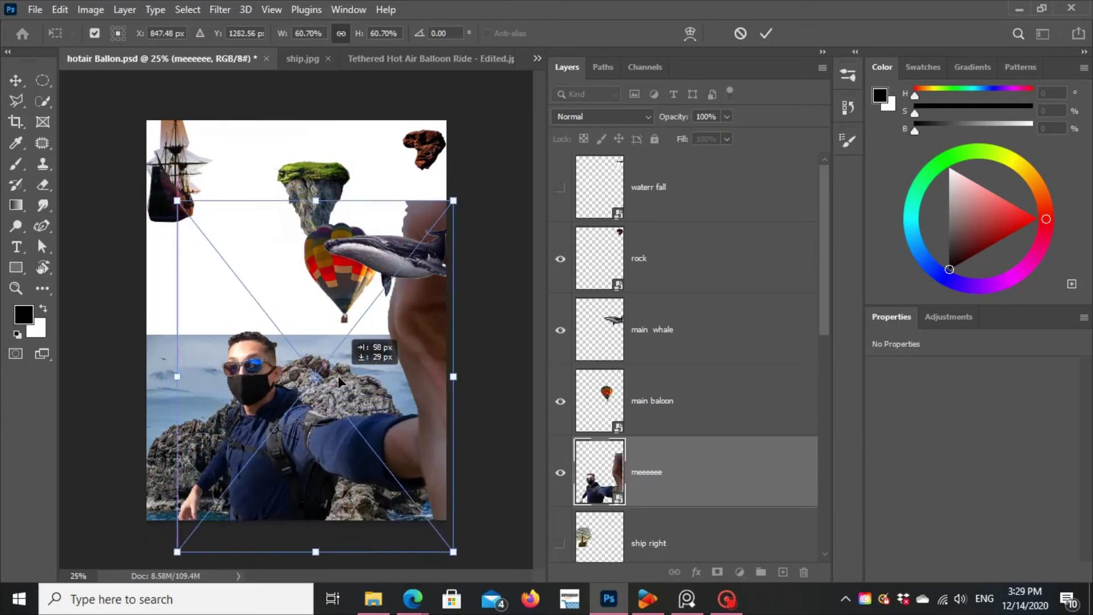
# Step: Shrink the selfie into the bottom-right, move the balloon up-left, and begin resizing the whale
pyautogui.moveTo(158, 80); pyautogui.dragTo(285, 242)
pyautogui.moveTo(364, 341); pyautogui.dragTo(376, 450)
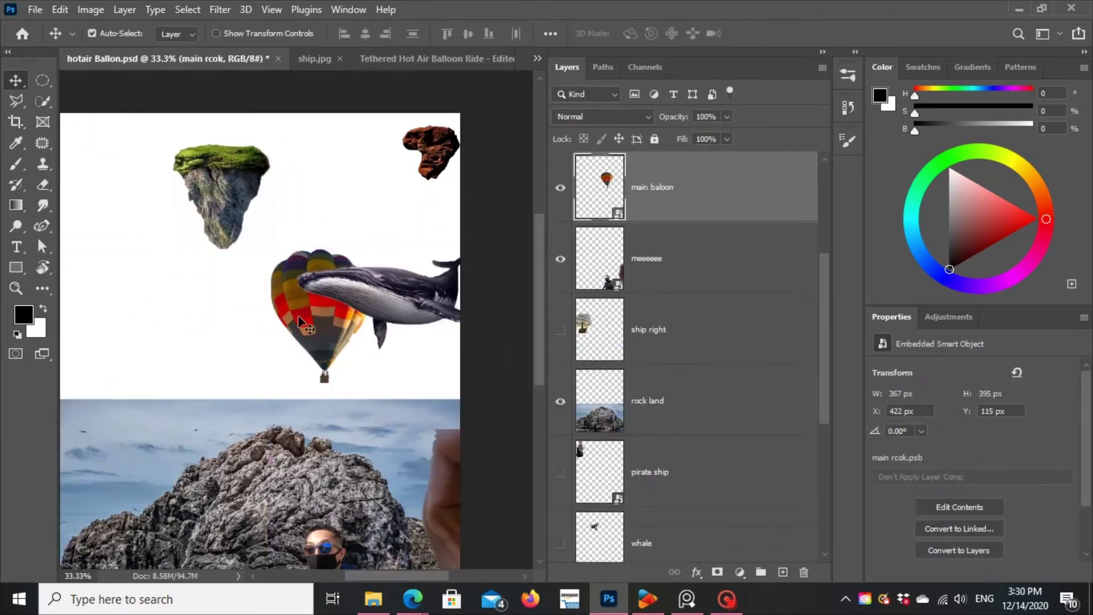
pyautogui.moveTo(299, 315); pyautogui.dragTo(230, 248)
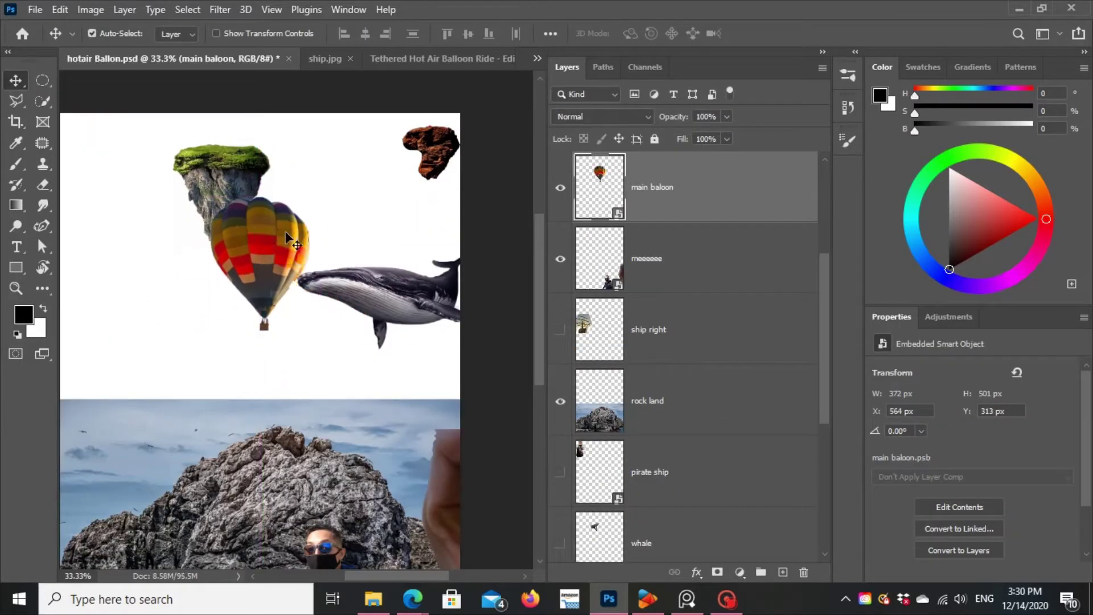
pyautogui.click(216, 171)
pyautogui.hotkey('ctrl', 't')
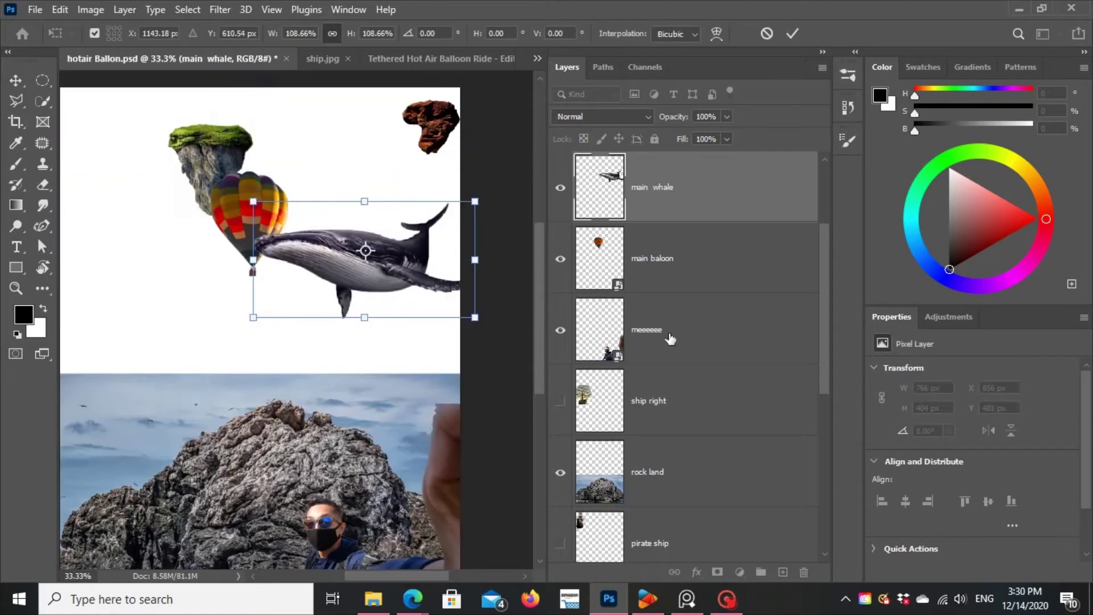
# Step: Keep the floating rock in Normal blend mode, duplicate it, and add a white mask
pyautogui.click(684, 313)
pyautogui.click(603, 116)
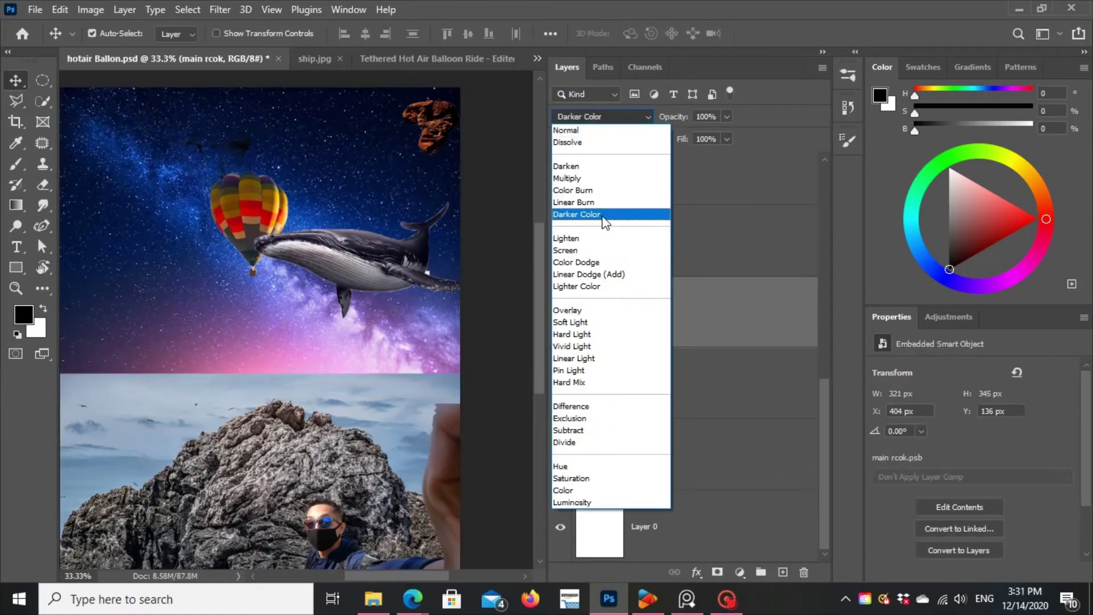
pyautogui.click(779, 239)
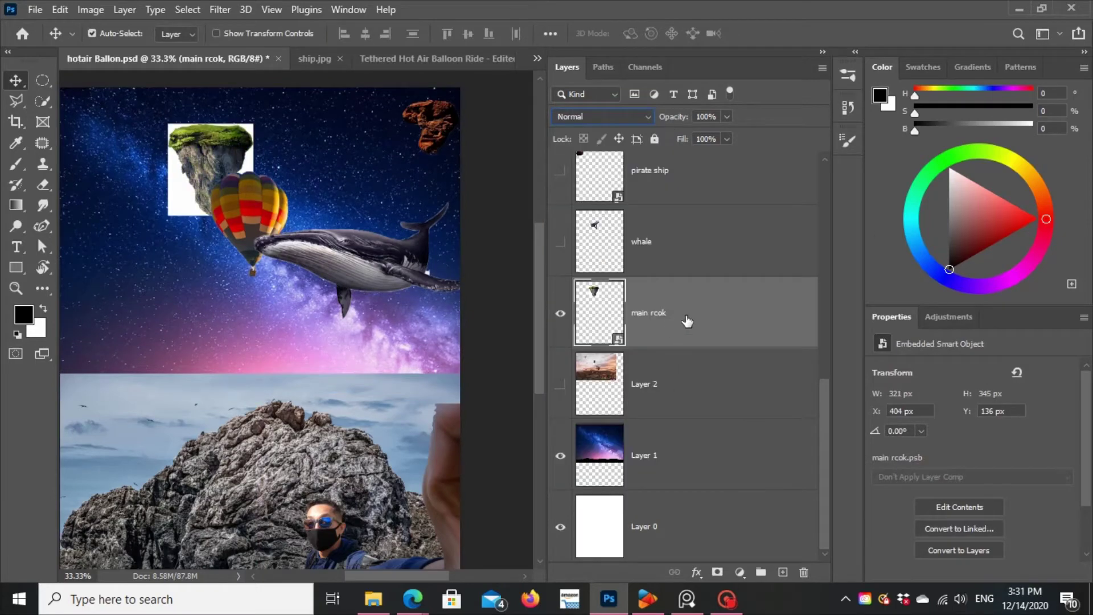
pyautogui.click(603, 116)
pyautogui.press('Escape')
pyautogui.hotkey('ctrl', 'j')
pyautogui.click(718, 572)
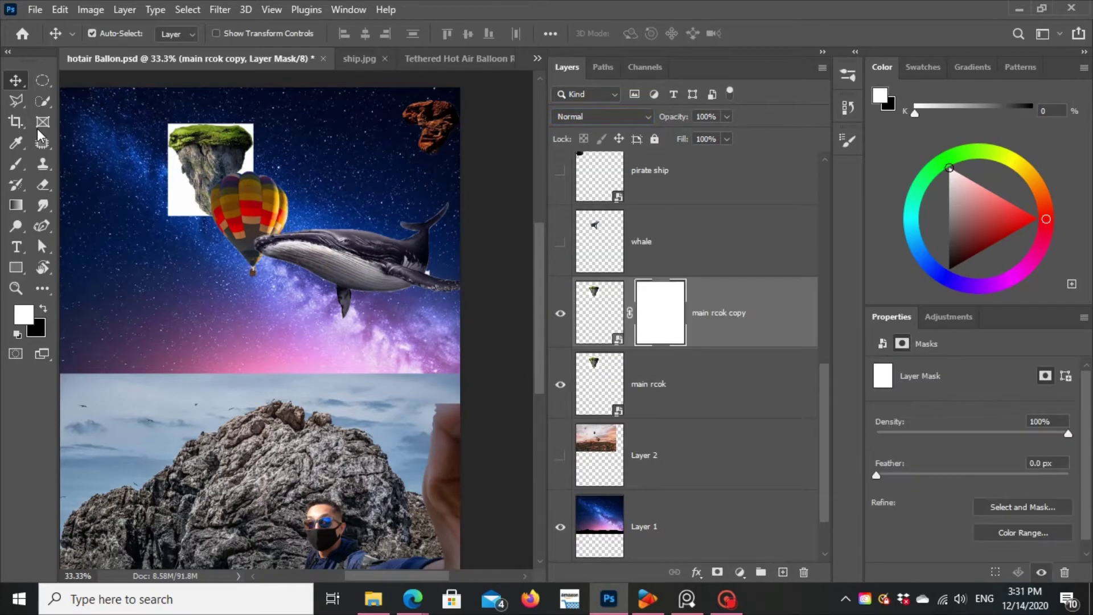
# Step: Paint black on the rock copy's mask to hide the white background around it
pyautogui.press('b')
pyautogui.scroll(3, 174, 113)
pyautogui.moveTo(239, 387)
pyautogui.mouseDown()
pyautogui.moveTo(146, 243)
pyautogui.moveTo(253, 450)
pyautogui.mouseUp()
pyautogui.moveTo(133, 184)
pyautogui.mouseDown()
pyautogui.moveTo(276, 114)
pyautogui.moveTo(259, 114)
pyautogui.mouseUp()
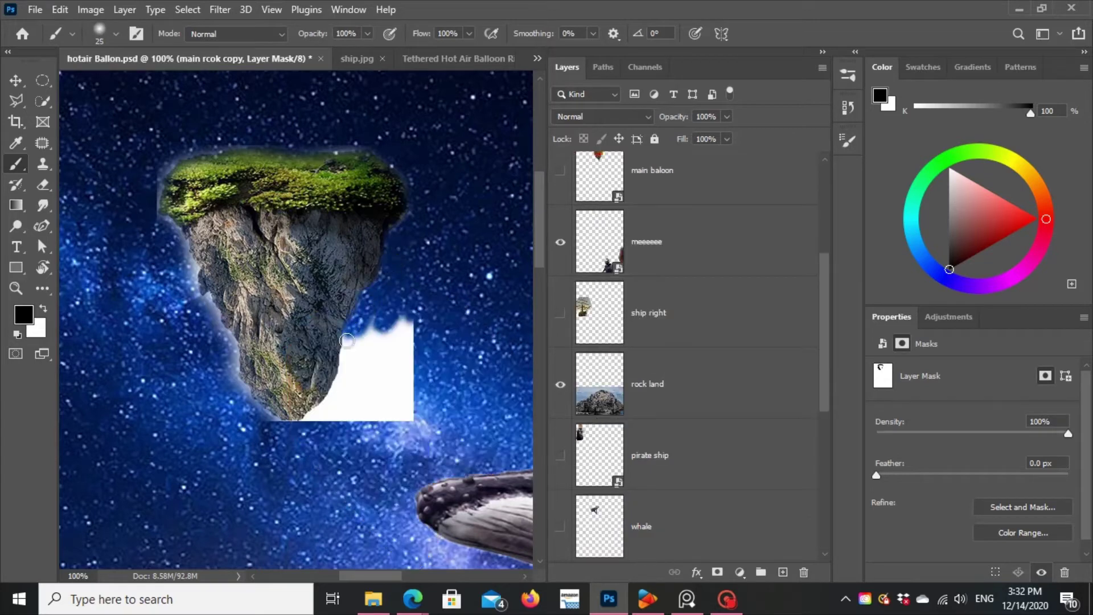
pyautogui.moveTo(387, 430); pyautogui.dragTo(379, 344)
pyautogui.press('[')
pyautogui.press('[')
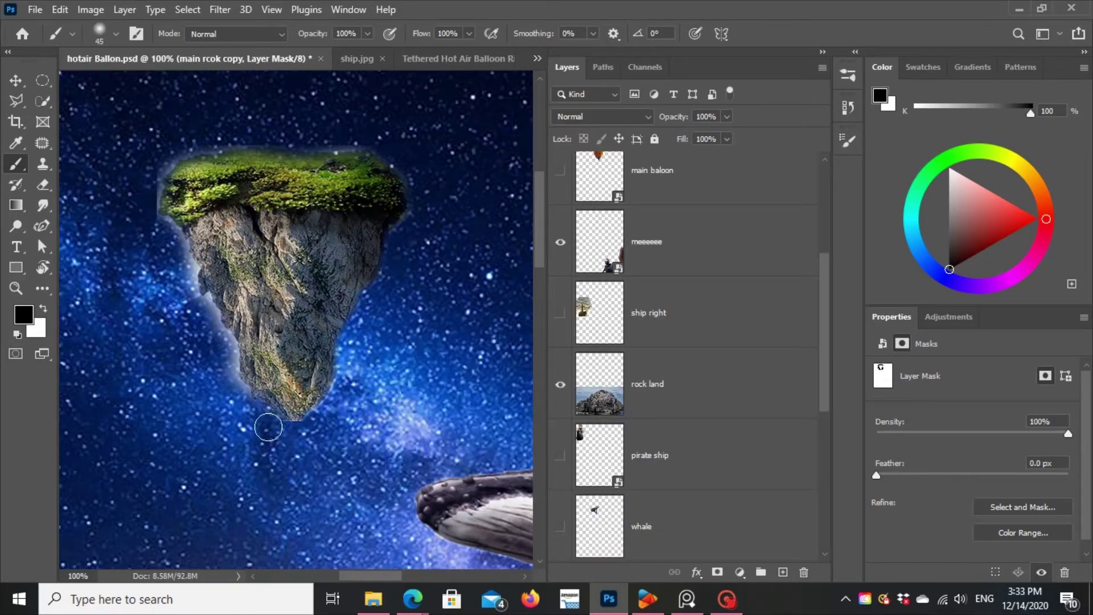
pyautogui.scroll(3, 203, 319)
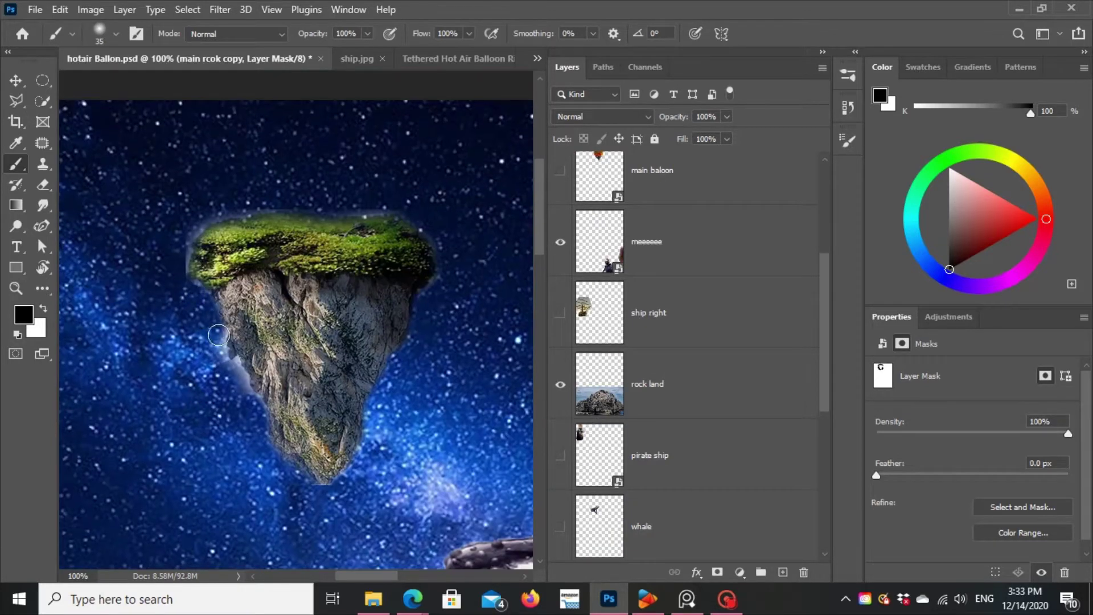
pyautogui.scroll(5, 218, 335)
pyautogui.press('z')
pyautogui.keyDown('alt'); pyautogui.click(391, 397); pyautogui.keyUp('alt')
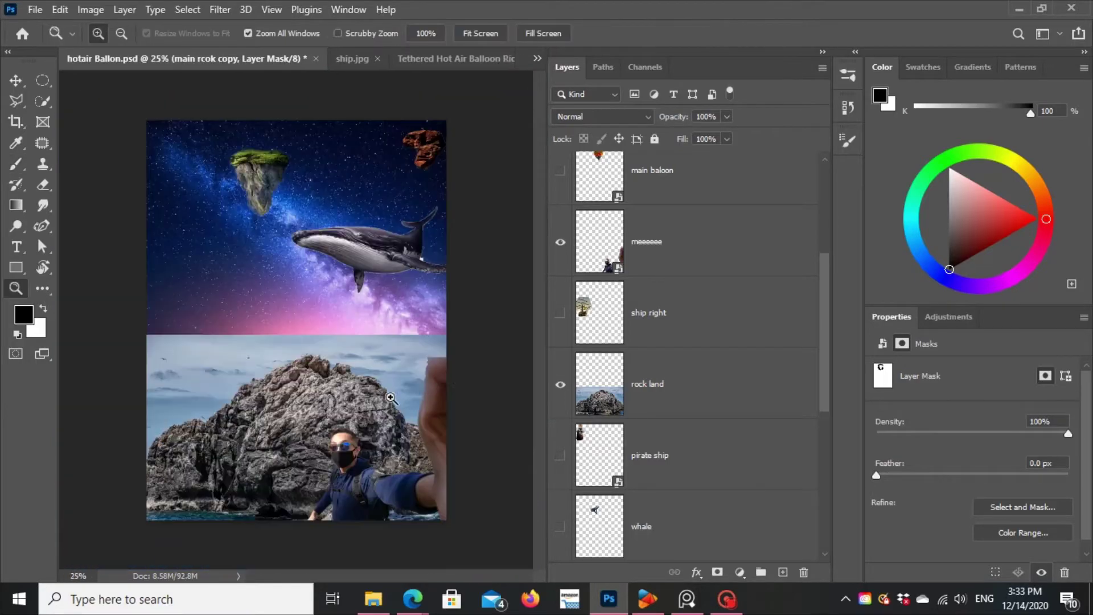
# Step: Shrink the small brown rock to about 140 px wide and show the waterfall layer
pyautogui.press('v')
pyautogui.scroll(3, 684, 342)
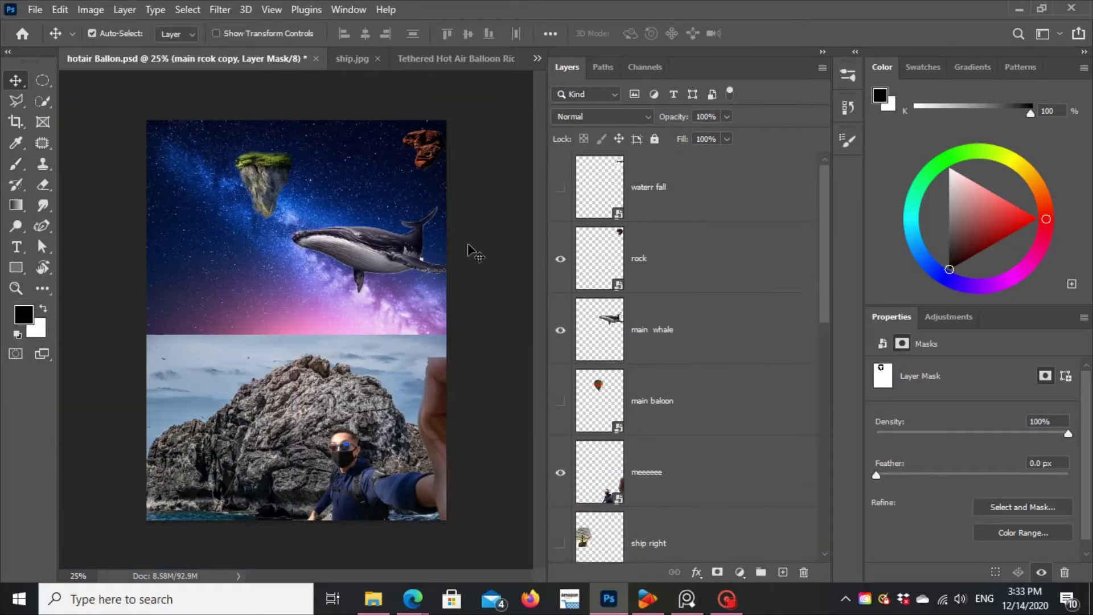
pyautogui.click(570, 273)
pyautogui.hotkey('ctrl', 't')
pyautogui.moveTo(450, 175)
pyautogui.mouseDown()
pyautogui.moveTo(433, 155)
pyautogui.moveTo(434, 164)
pyautogui.moveTo(256, 188)
pyautogui.mouseUp()
pyautogui.press('Return')
pyautogui.hotkey('ctrl', 't')
pyautogui.press('Return')
pyautogui.click(560, 187)
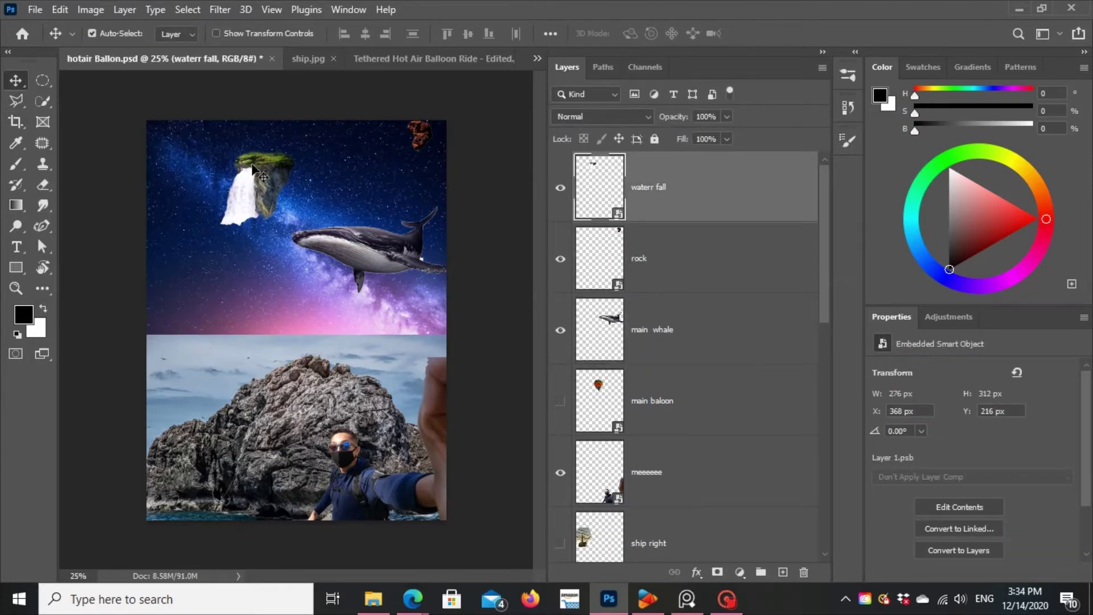
# Step: Add a mask to the waterr fall layer and brush black to fade its base
pyautogui.press('b')
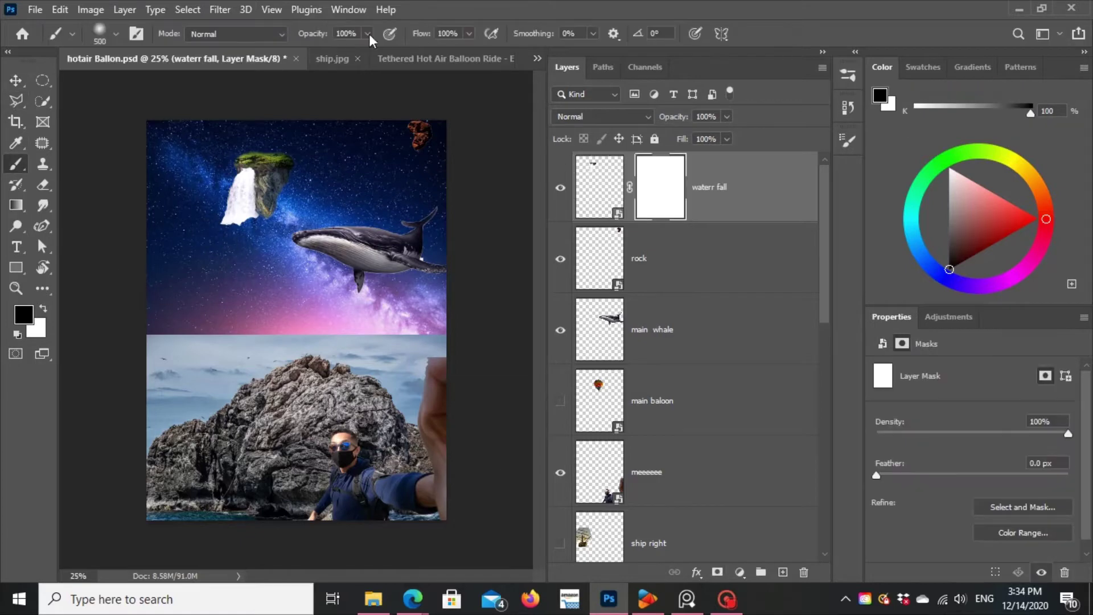
pyautogui.moveTo(195, 232); pyautogui.dragTo(240, 210)
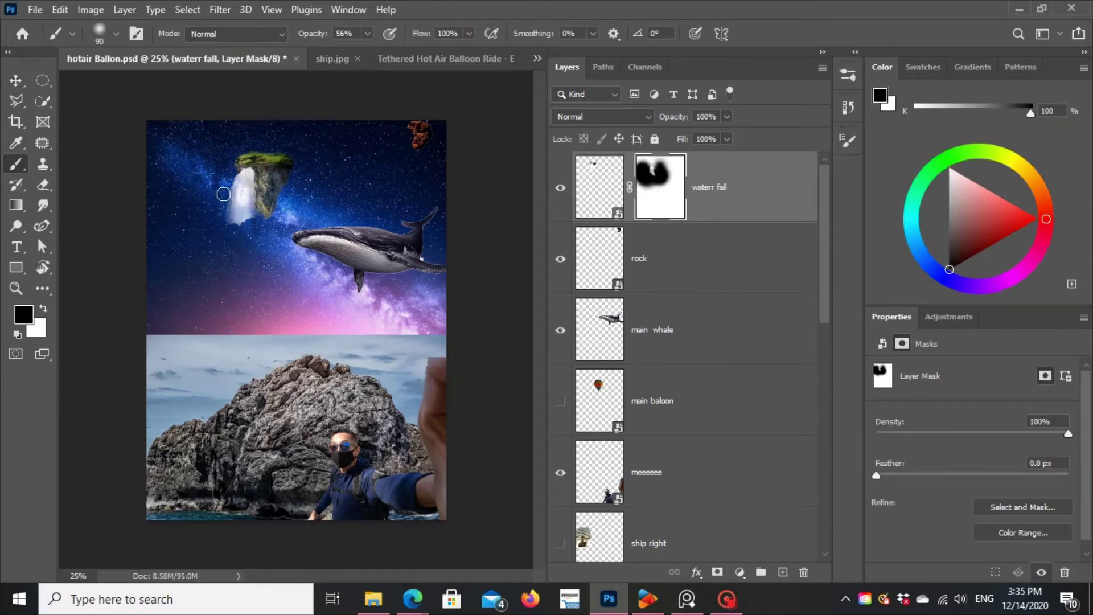
pyautogui.hotkey('ctrl', '2')
# Step: Copy a lasso piece of the waterfall to Layer 3, reorder it and give it a mask
pyautogui.press('l')
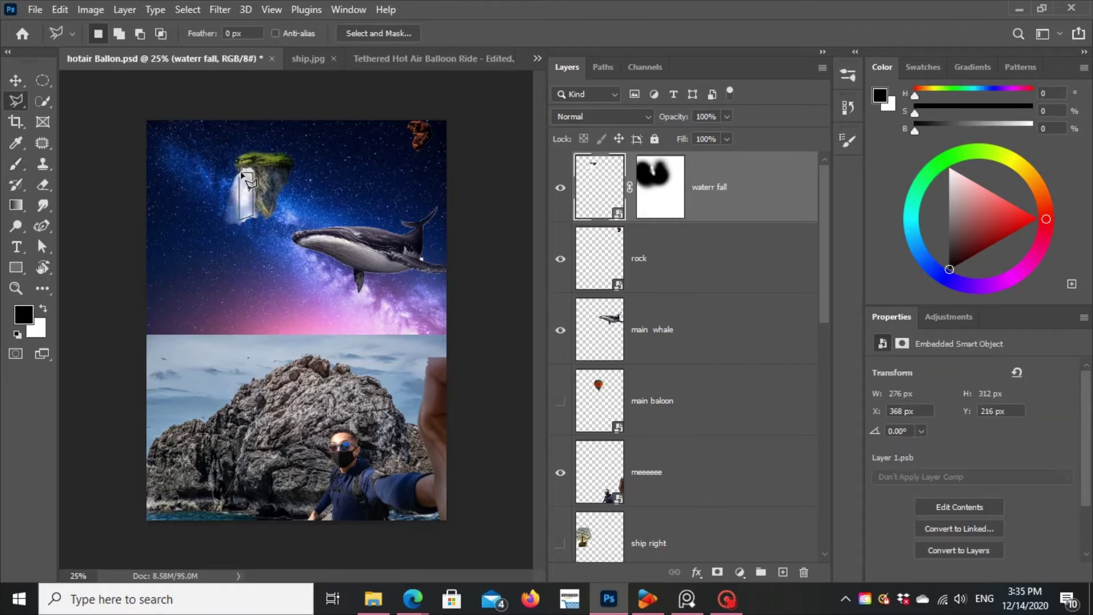
pyautogui.hotkey('ctrl', 'j')
pyautogui.press('v')
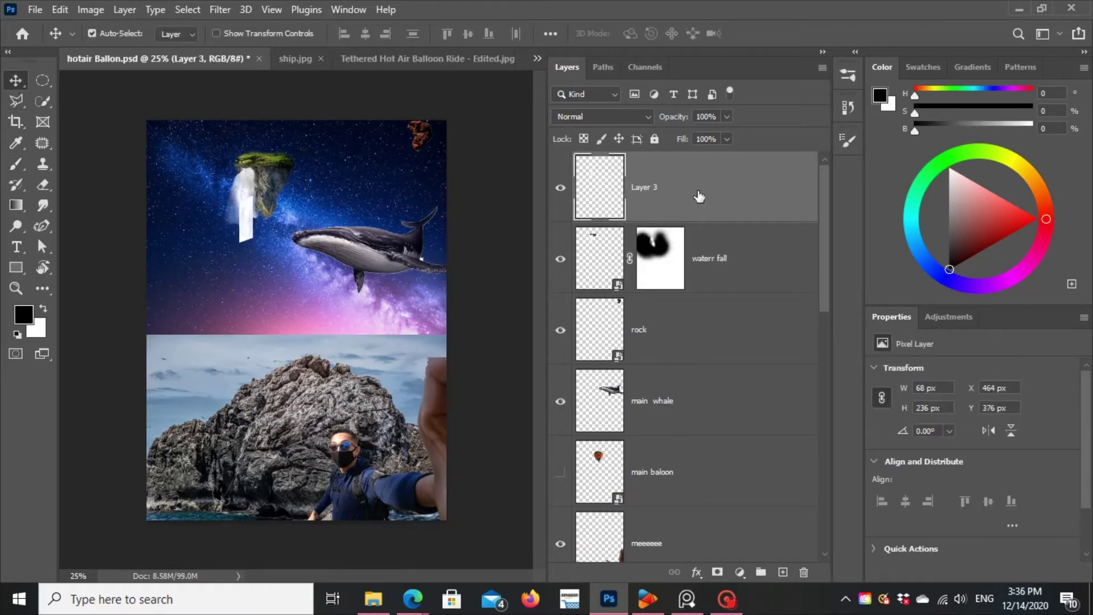
pyautogui.moveTo(699, 196); pyautogui.dragTo(699, 265)
pyautogui.click(717, 572)
pyautogui.press('b')
pyautogui.press('x')
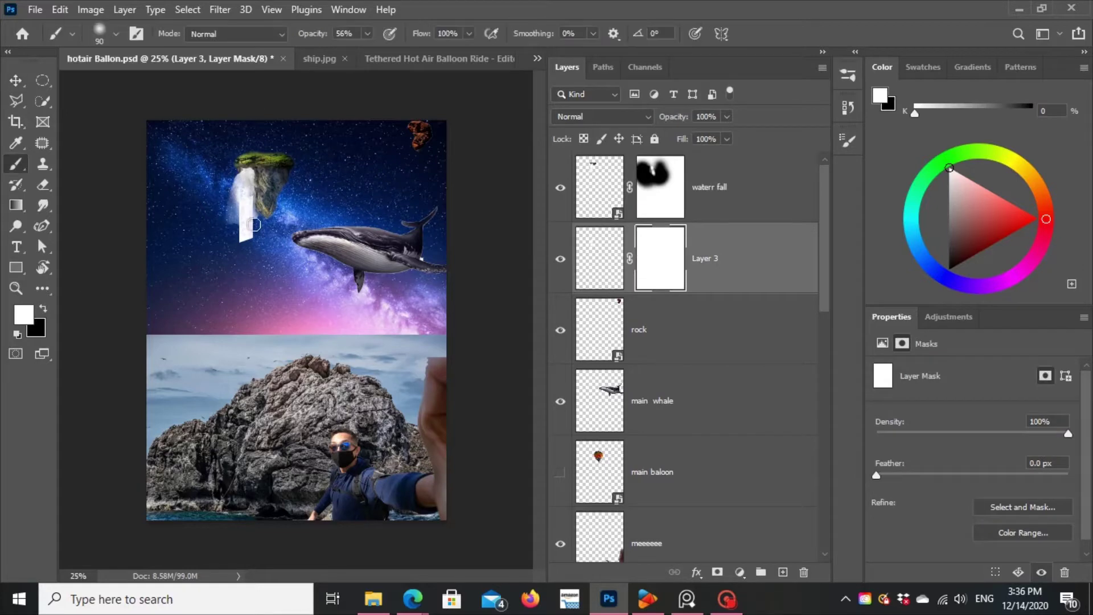
pyautogui.hotkey('ctrl', ']')
# Step: Delete the extra Layer 3 piece and duplicate the waterfall layer
pyautogui.hotkey('ctrl', '2')
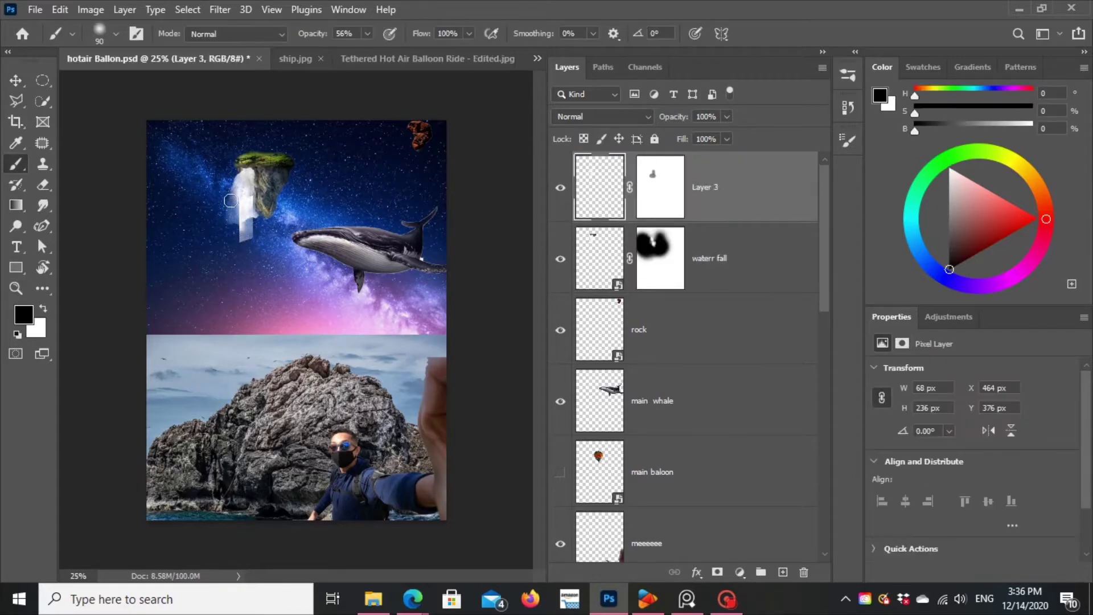
pyautogui.press('x')
pyautogui.click(675, 248)
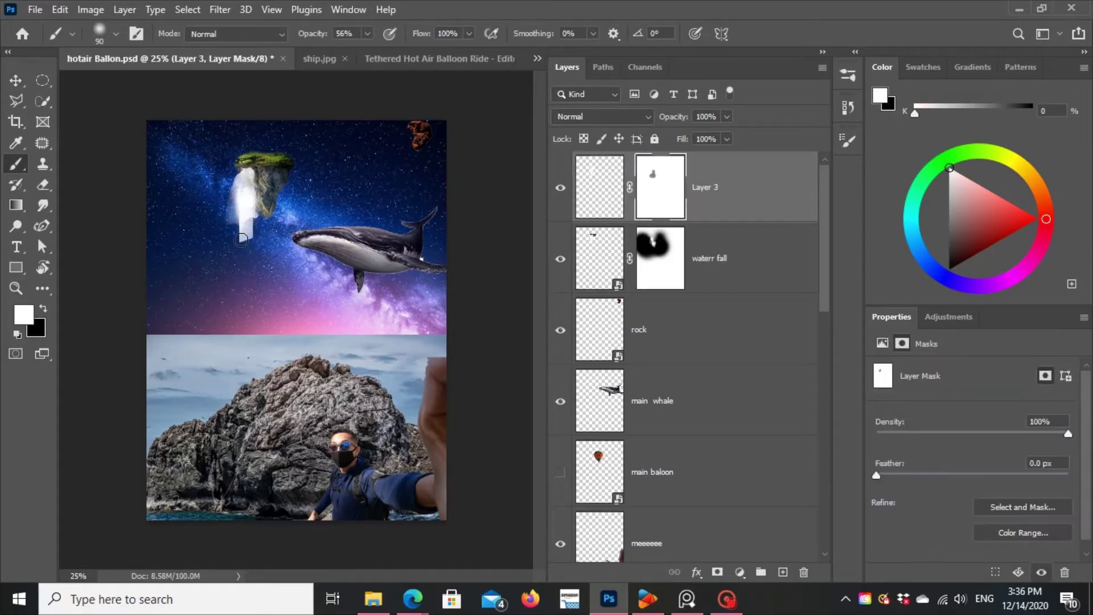
pyautogui.press('x')
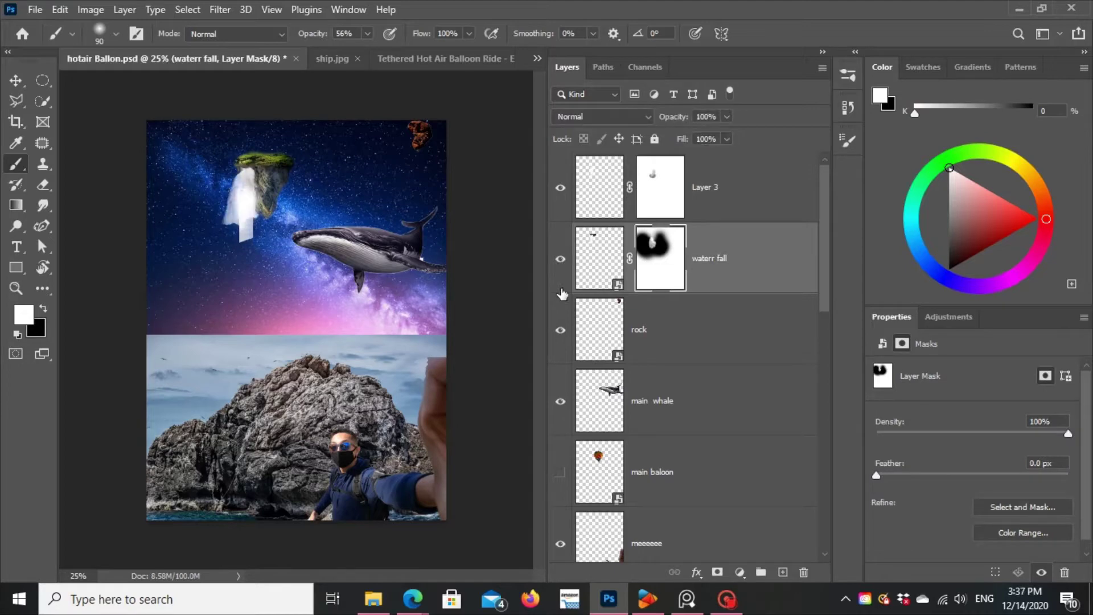
pyautogui.click(641, 198)
pyautogui.press('Delete')
# Step: Scale the waterr fall copy to 125% and rotate it -8.25°, then commit
pyautogui.press('v')
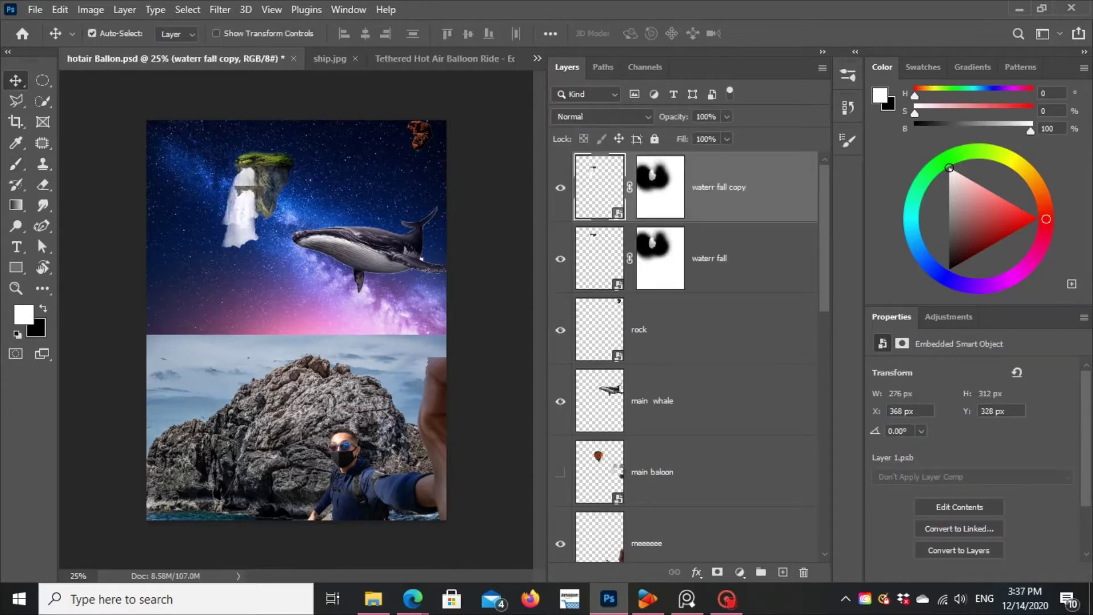
pyautogui.hotkey('ctrl', 't')
pyautogui.moveTo(307, 194); pyautogui.dragTo(302, 227)
pyautogui.press('Return')
pyautogui.click(660, 187)
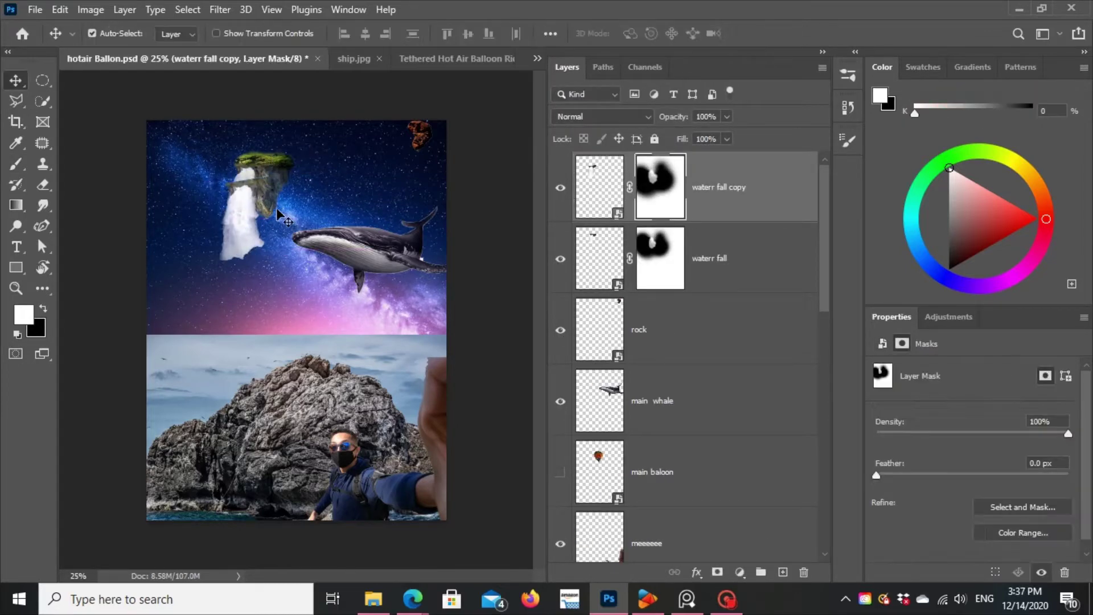
# Step: Brush black at 77% opacity on the copy's mask to blend it into the original
pyautogui.press('b')
pyautogui.press('x')
pyautogui.press('7')
pyautogui.press('7')
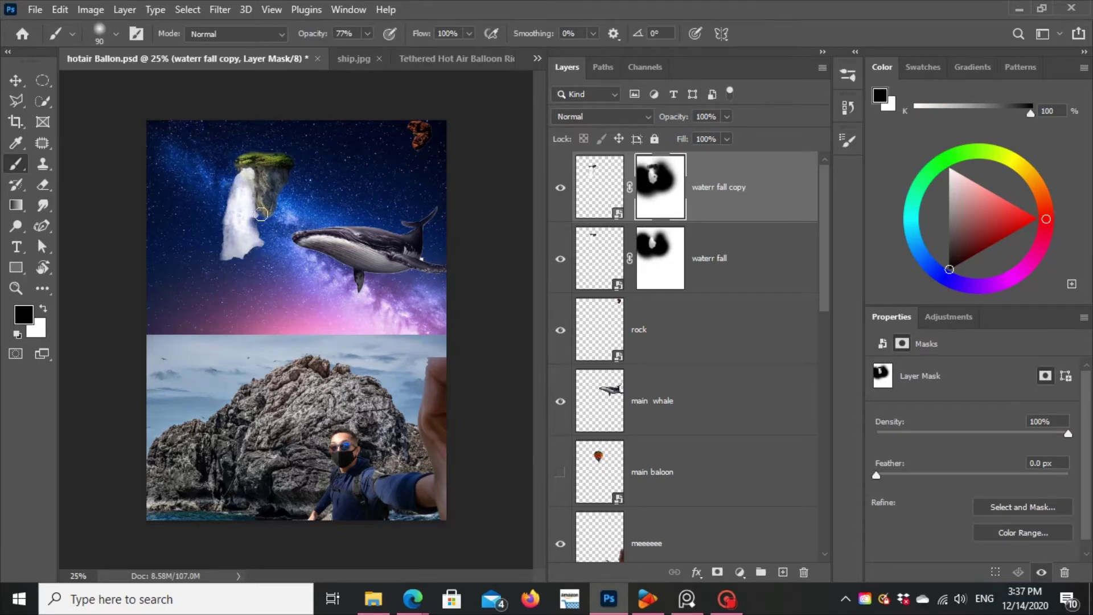
pyautogui.hotkey('alt', '[')
pyautogui.press('x')
pyautogui.click(560, 188)
pyautogui.hotkey('alt', ']')
pyautogui.moveTo(261, 240); pyautogui.dragTo(210, 251)
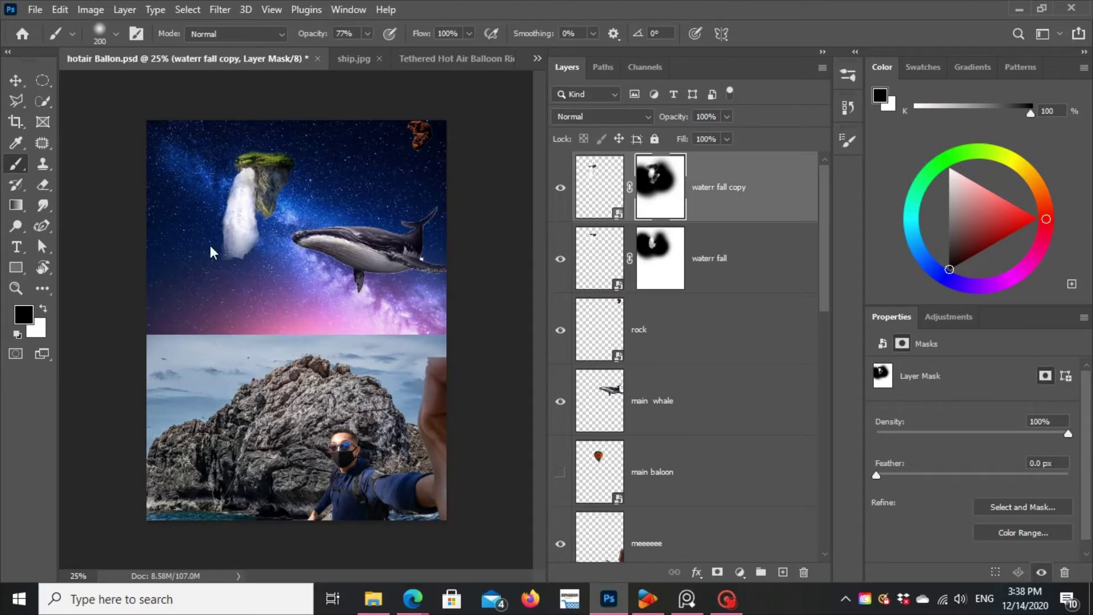
# Step: Select the whale layer with the Move tool
pyautogui.press('v')
pyautogui.click(573, 398)
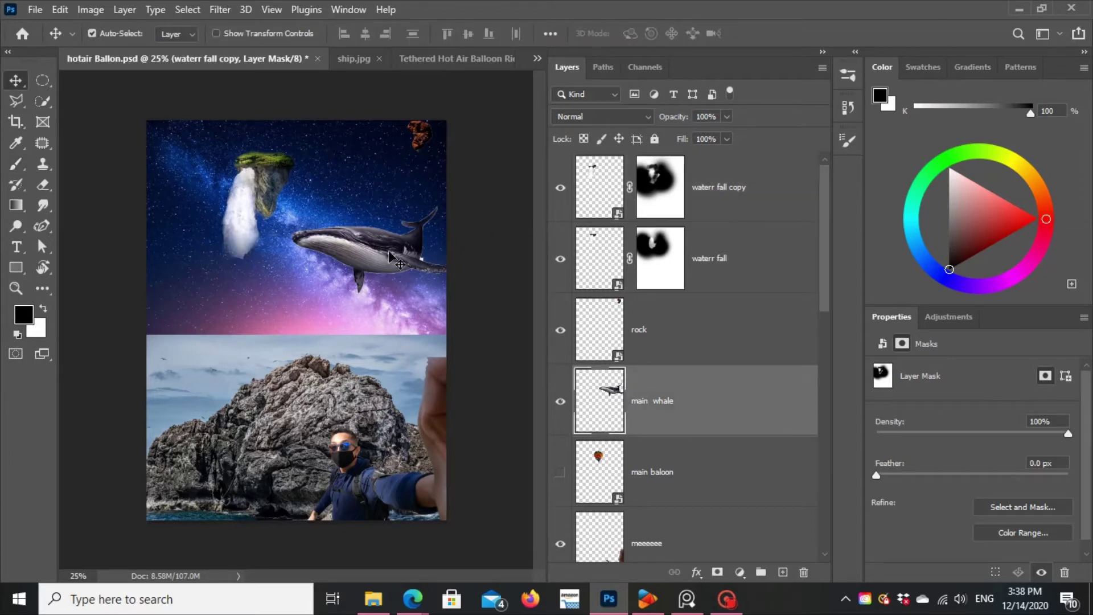
pyautogui.scroll(-2, 568, 341)
# Step: Show the main baloon layer and tilt it into place beside the whale
pyautogui.click(568, 342)
pyautogui.moveTo(291, 221); pyautogui.dragTo(294, 227)
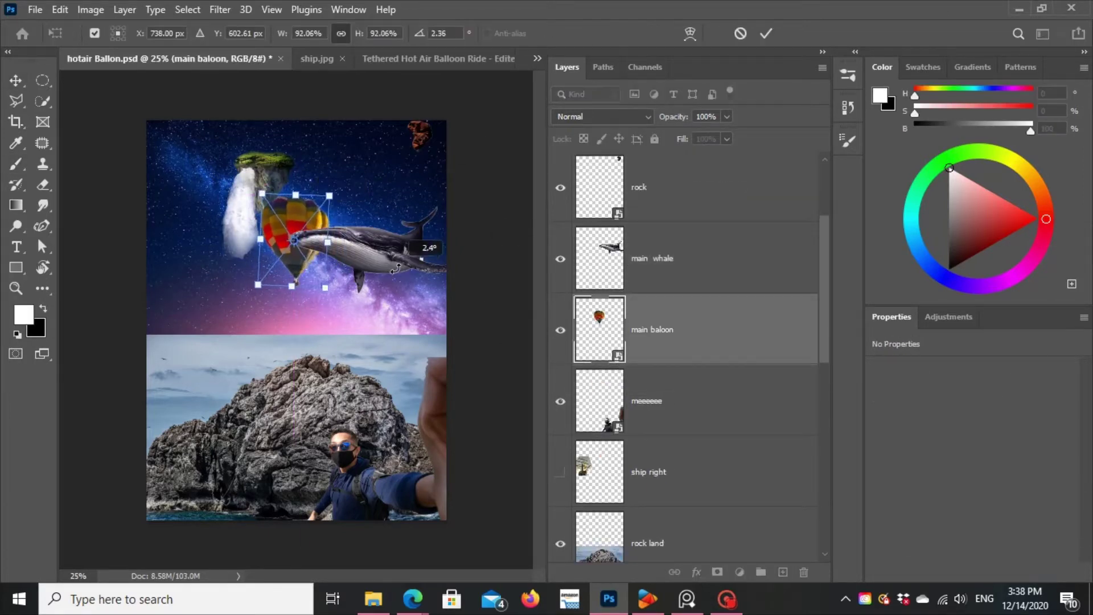
pyautogui.scroll(-5, 599, 448)
# Step: Hide the starry sky Layer 1, show Layer 2 and enlarge it to 119%
pyautogui.click(560, 472)
pyautogui.click(560, 401)
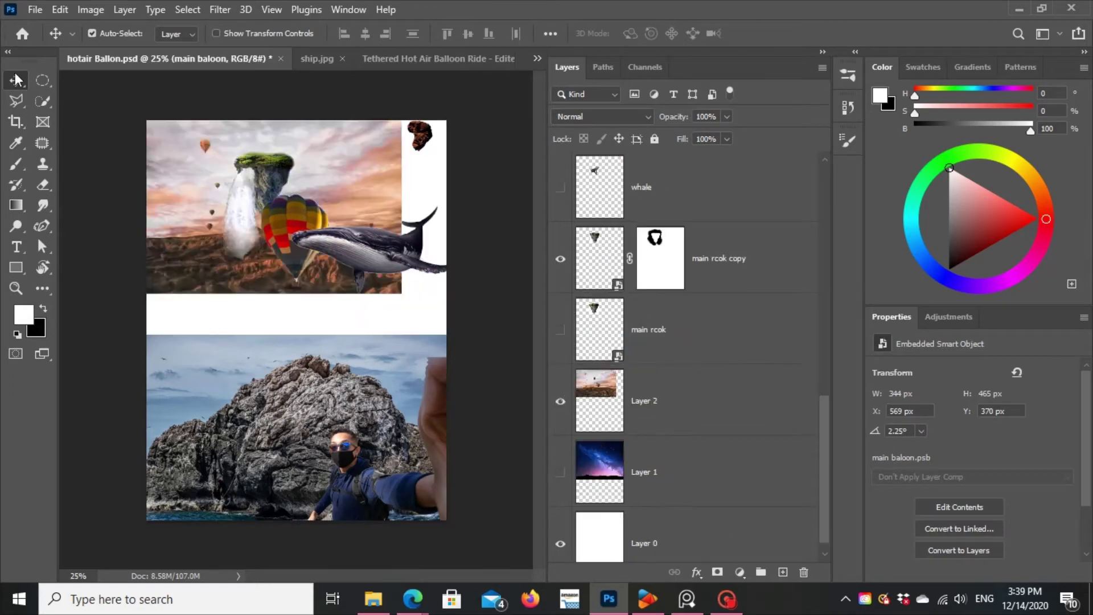
pyautogui.click(655, 401)
pyautogui.hotkey('ctrl', 't')
pyautogui.moveTo(408, 296); pyautogui.dragTo(422, 319)
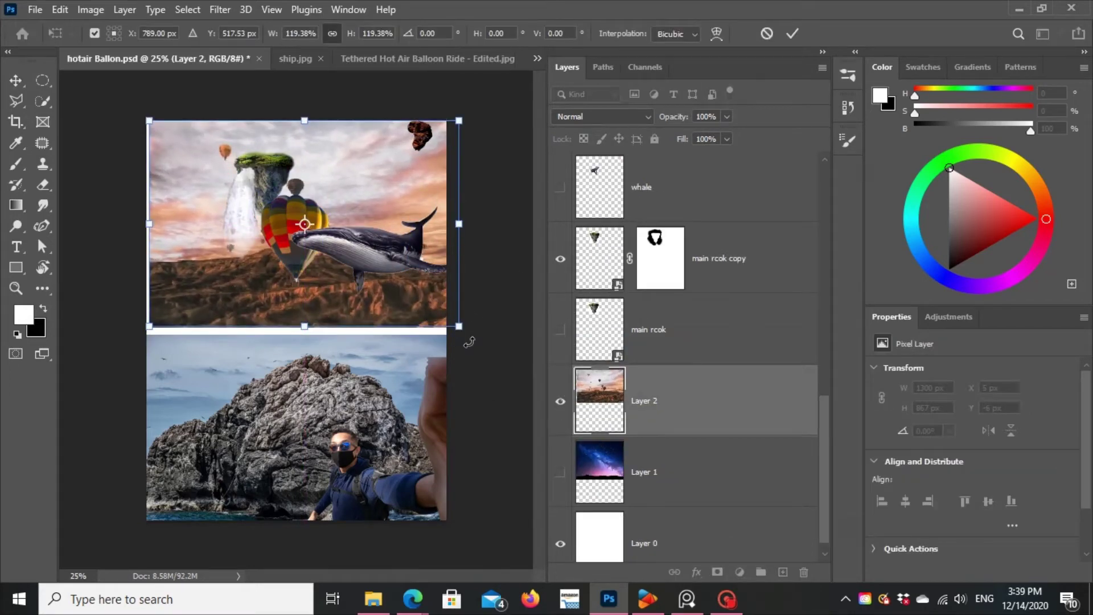
pyautogui.press('Return')
# Step: Move the balloon right, try shifting the waterfall left, and slightly rotate the small rock
pyautogui.moveTo(310, 237); pyautogui.dragTo(322, 237)
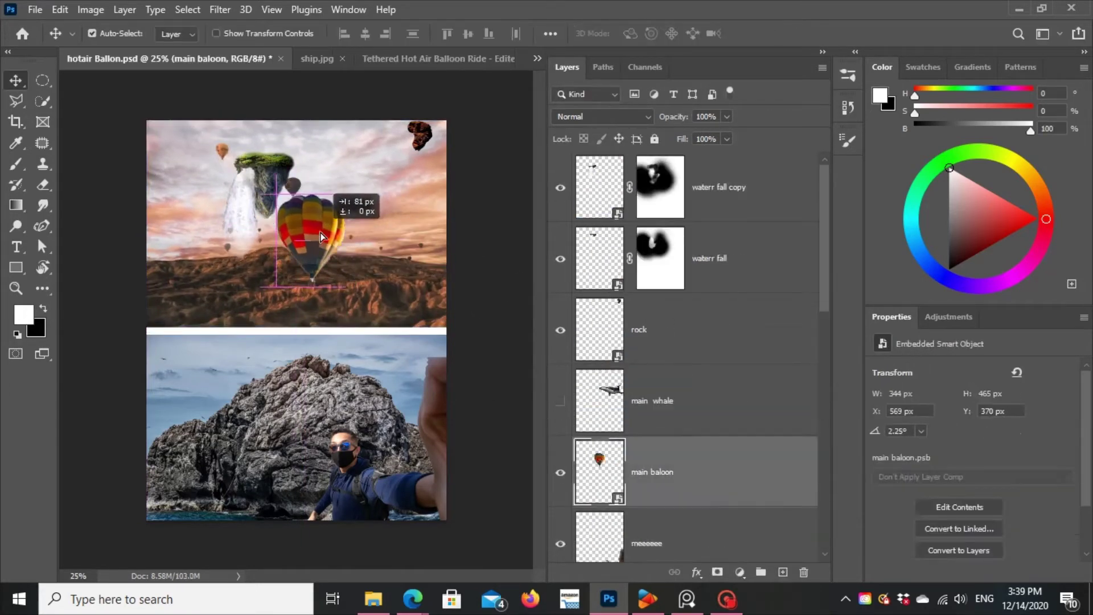
pyautogui.moveTo(253, 217)
pyautogui.mouseDown()
pyautogui.moveTo(239, 215)
pyautogui.moveTo(268, 242)
pyautogui.mouseUp()
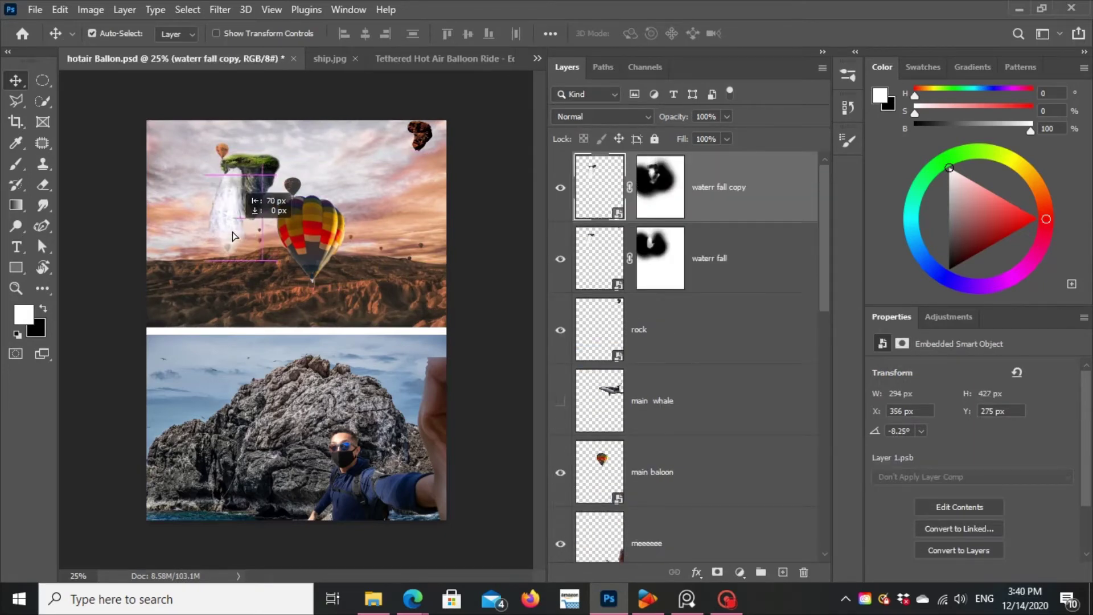
pyautogui.hotkey('ctrl', 'z')
pyautogui.click(420, 136)
pyautogui.hotkey('ctrl', 't')
pyautogui.moveTo(450, 153); pyautogui.dragTo(443, 170)
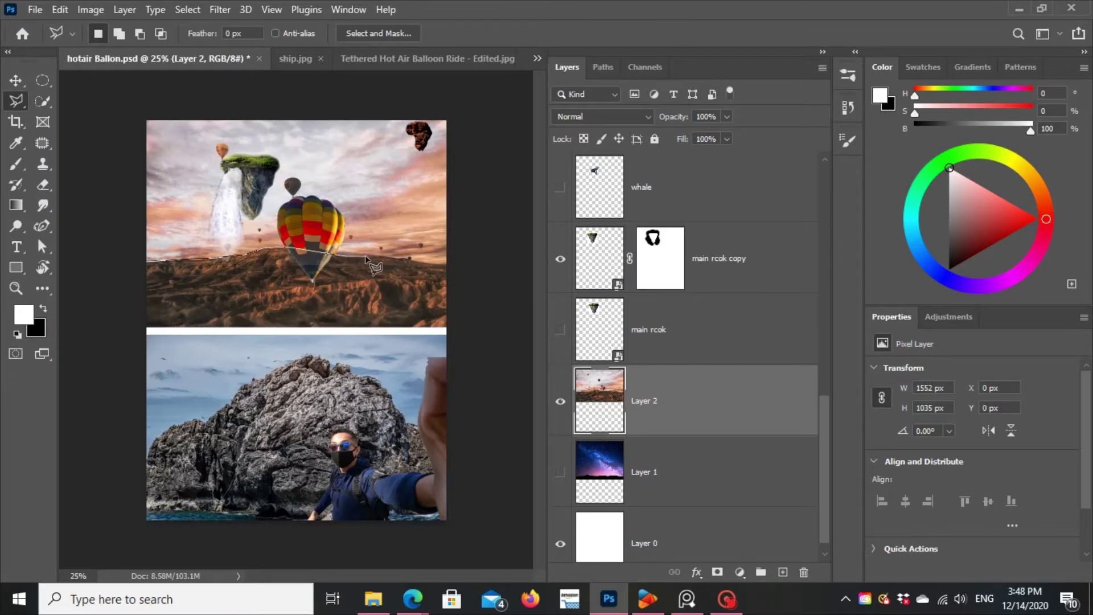
# Step: Delete the lasso-outlined mountain area and deselect
pyautogui.click(431, 341)
pyautogui.press('Delete')
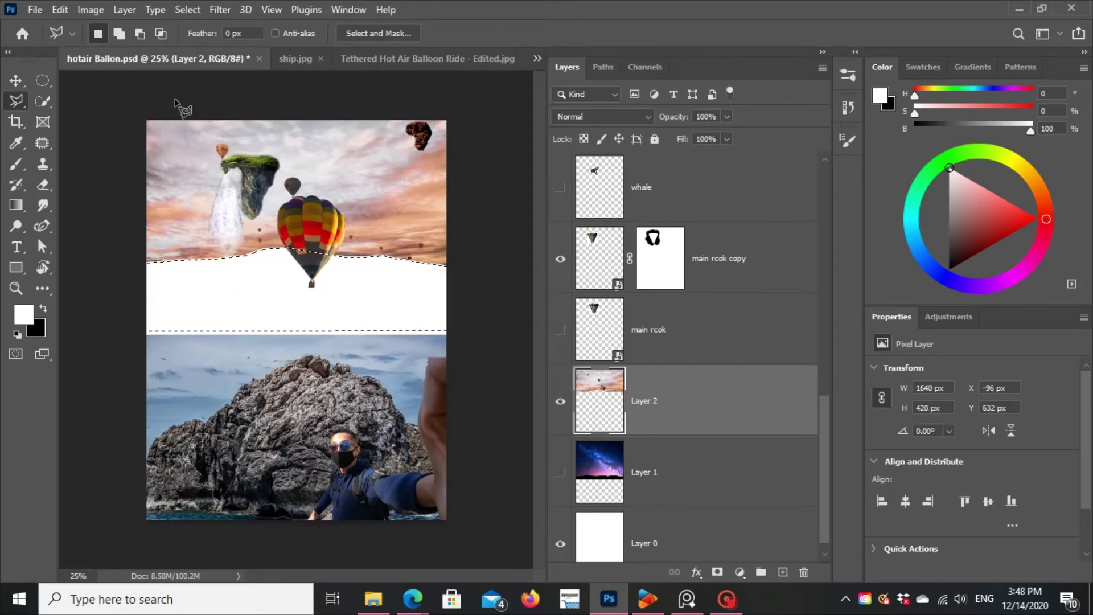
pyautogui.click(43, 80)
pyautogui.hotkey('ctrl', 'd')
# Step: Duplicate Layer 2, move the copy down over the white gap and rotate it slightly
pyautogui.press('v')
pyautogui.click(392, 202)
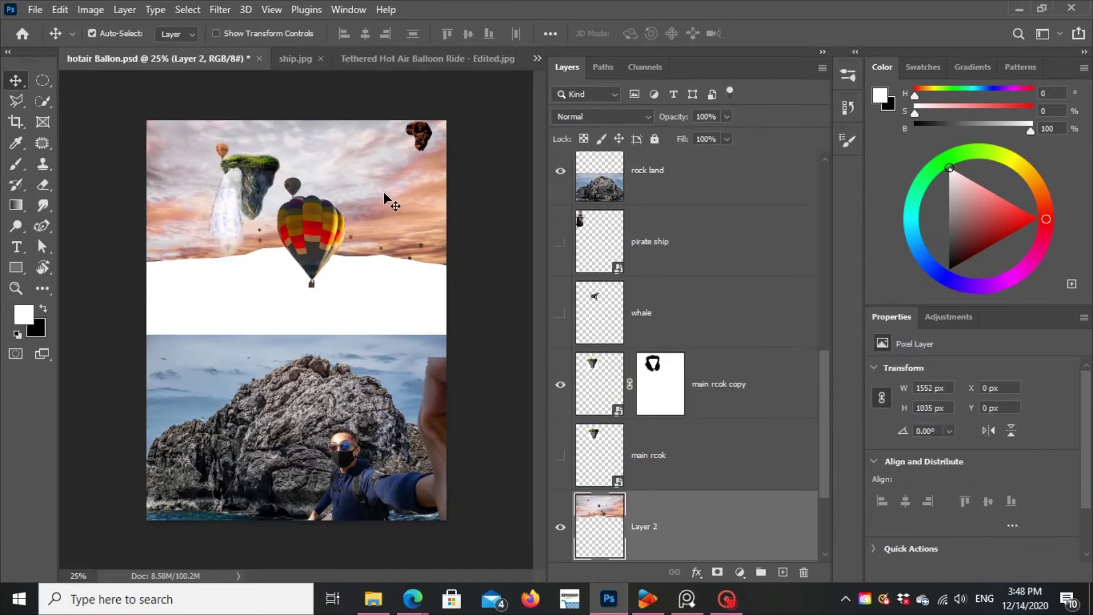
pyautogui.hotkey('ctrl', 'j')
pyautogui.moveTo(416, 201); pyautogui.dragTo(410, 298)
pyautogui.hotkey('ctrl', 't')
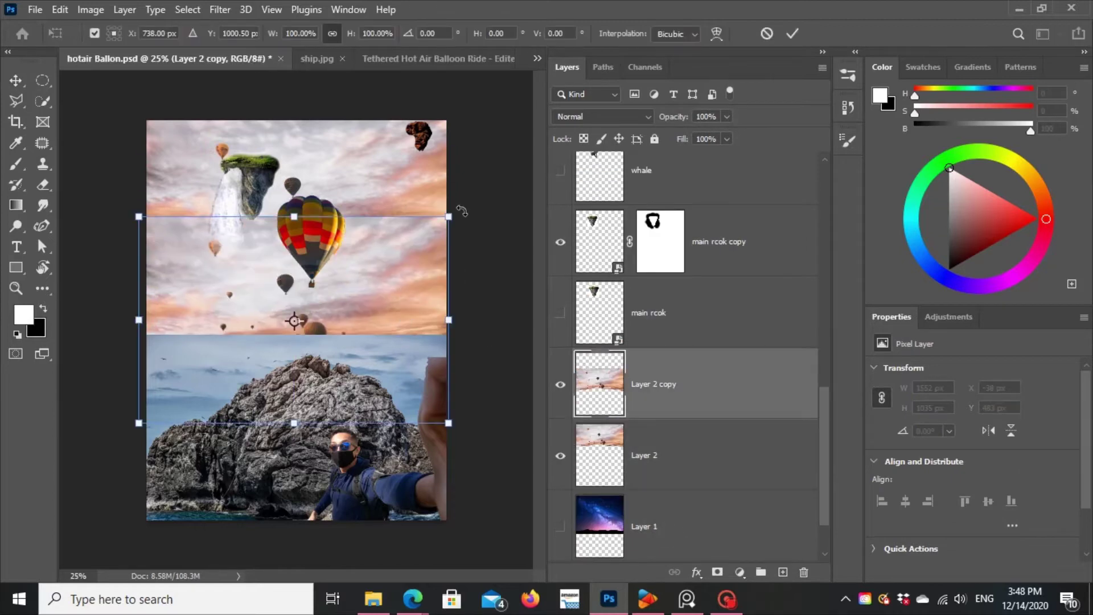
pyautogui.moveTo(494, 189); pyautogui.dragTo(491, 195)
pyautogui.moveTo(444, 226); pyautogui.dragTo(444, 218)
pyautogui.press('Return')
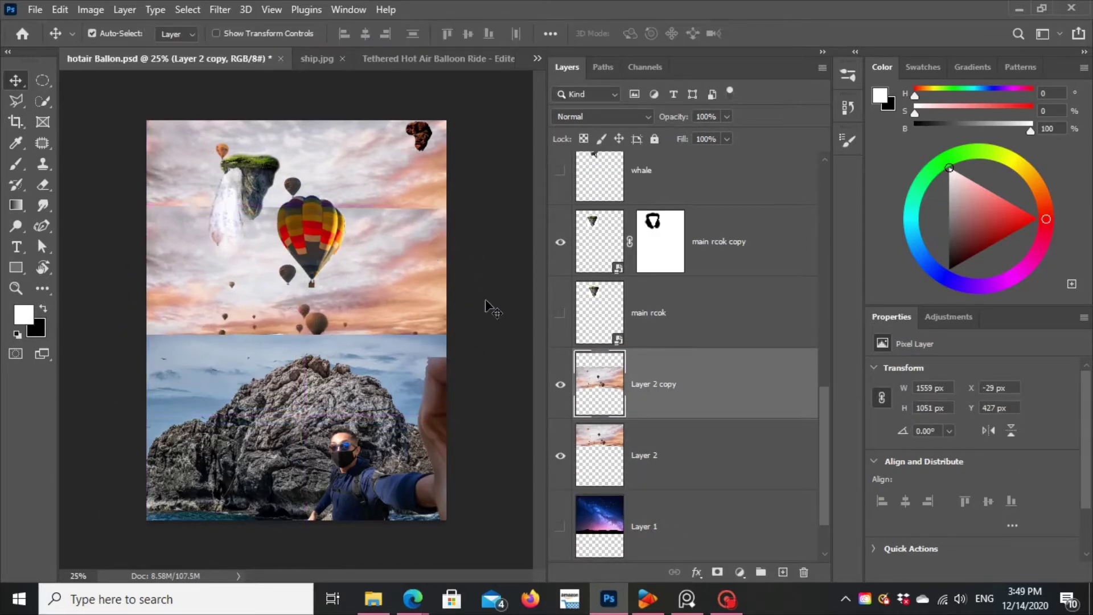
# Step: Add layer masks to Layer 2 copy and Layer 2
pyautogui.click(718, 572)
pyautogui.press('b')
pyautogui.click(359, 218)
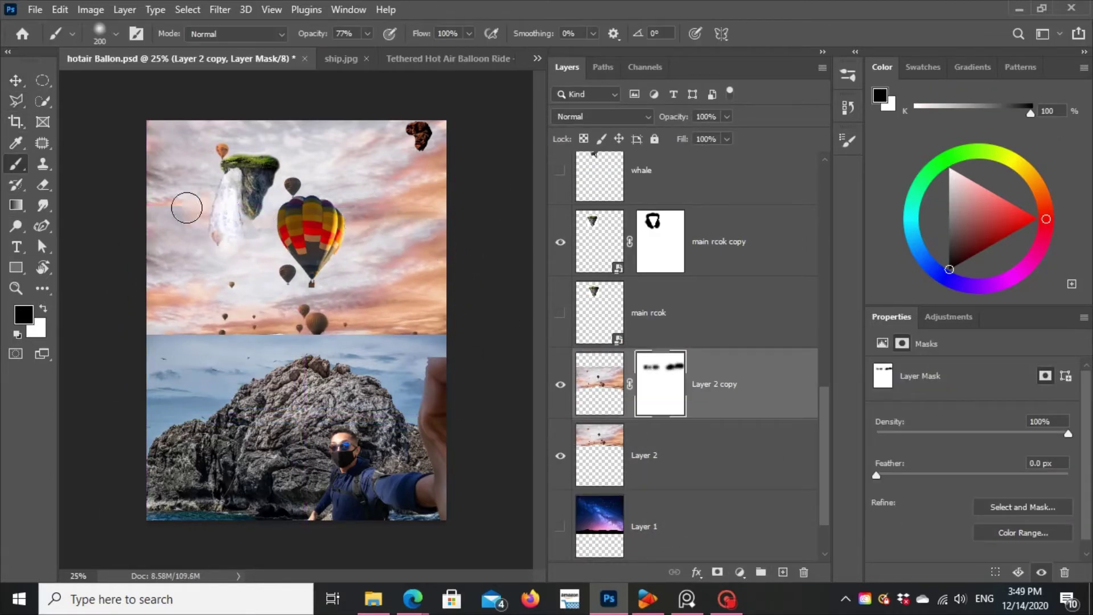
pyautogui.click(634, 438)
pyautogui.click(718, 572)
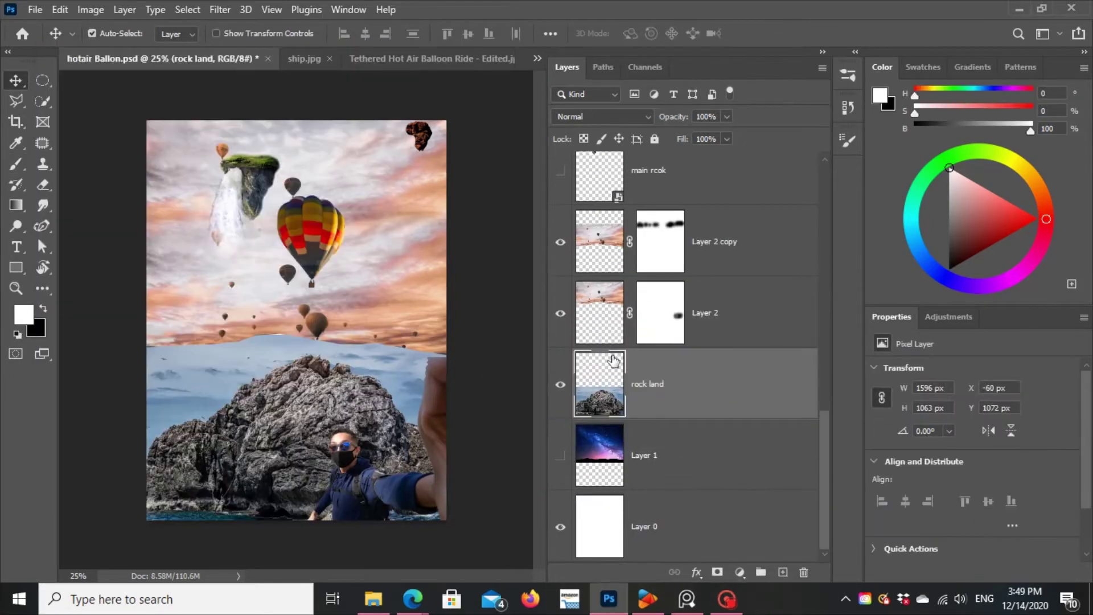
# Step: Paint black along the sky/sea seam on Layer 2's mask
pyautogui.click(661, 313)
pyautogui.press('x')
pyautogui.press('b')
pyautogui.moveTo(390, 345); pyautogui.dragTo(253, 346)
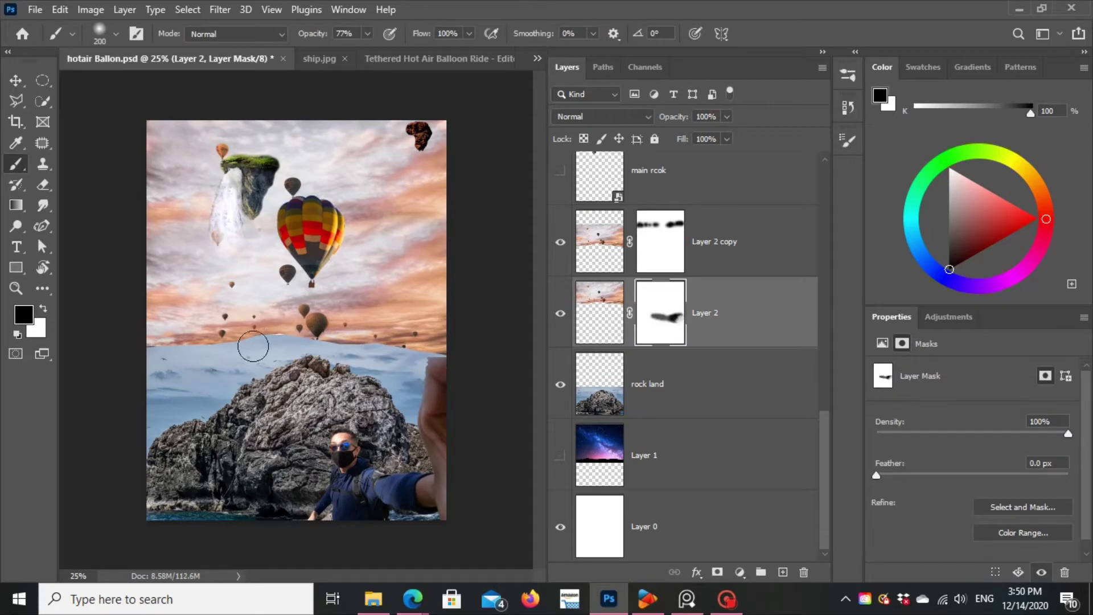
# Step: Mask out Layer 2 copy's seam with a 100 px brush and Alt-drag a third sky copy down
pyautogui.click(561, 313)
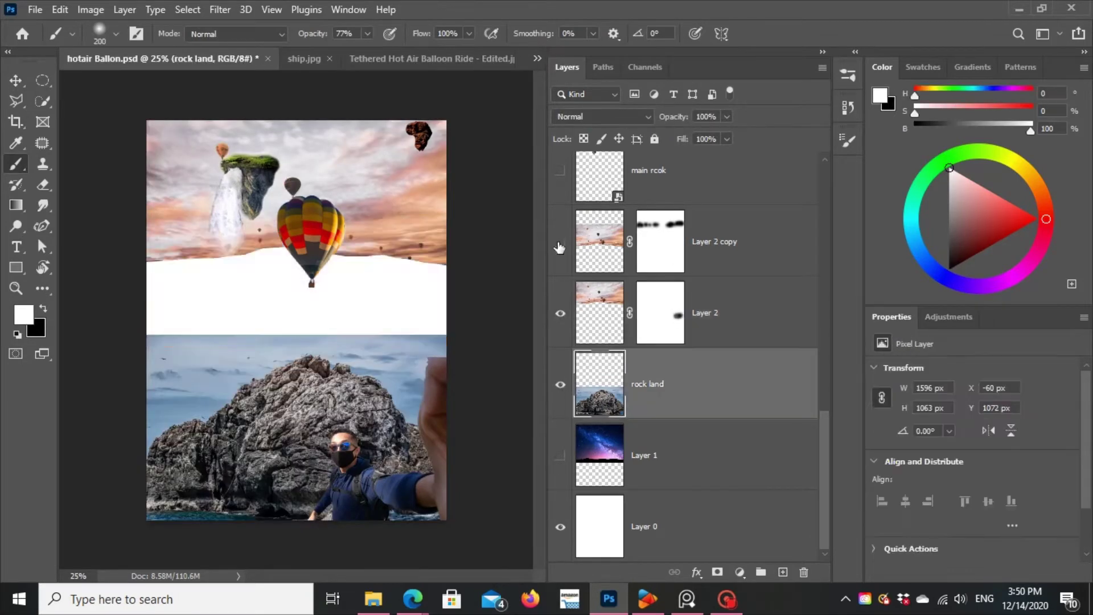
pyautogui.click(661, 241)
pyautogui.press('x')
pyautogui.press('x')
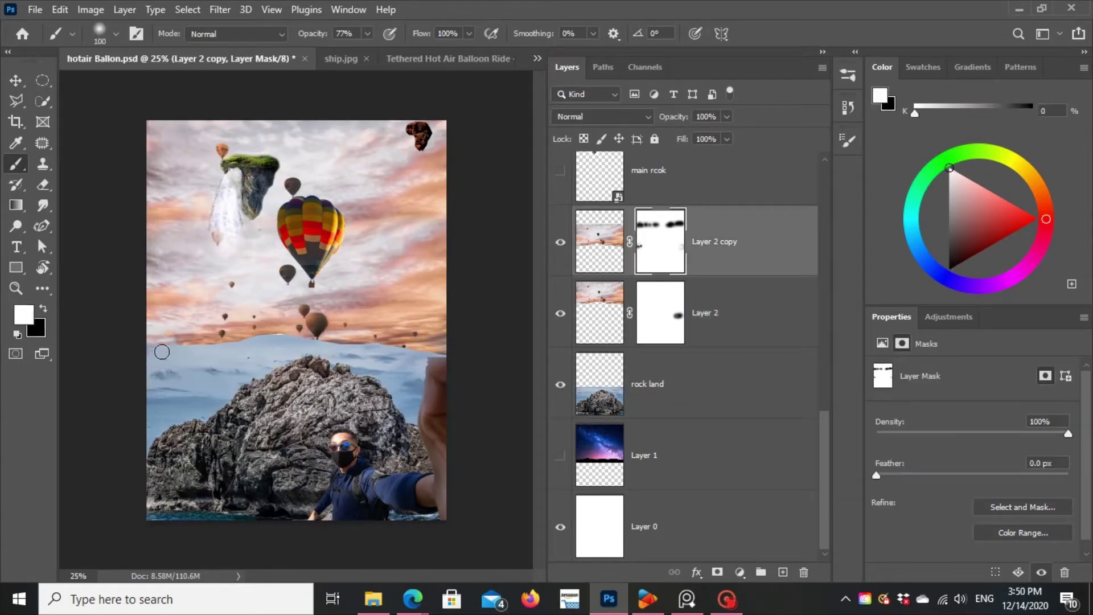
pyautogui.click(160, 349)
pyautogui.press('x')
pyautogui.press('x')
pyautogui.moveTo(211, 349); pyautogui.dragTo(233, 345)
pyautogui.press('x')
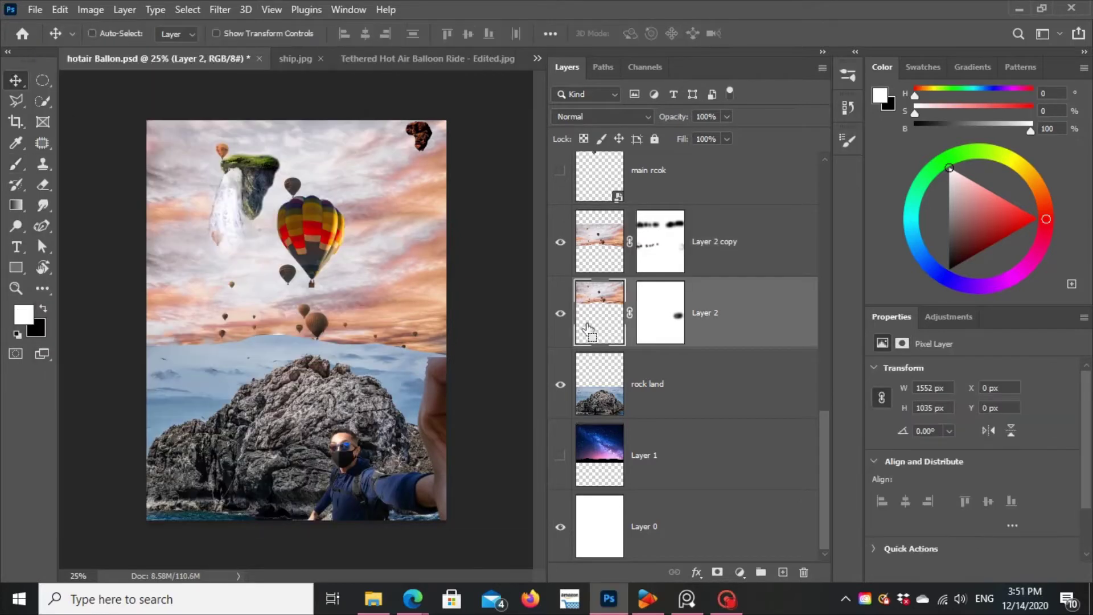
pyautogui.moveTo(399, 171)
pyautogui.mouseDown()
pyautogui.moveTo(418, 363)
pyautogui.moveTo(399, 341)
pyautogui.mouseUp()
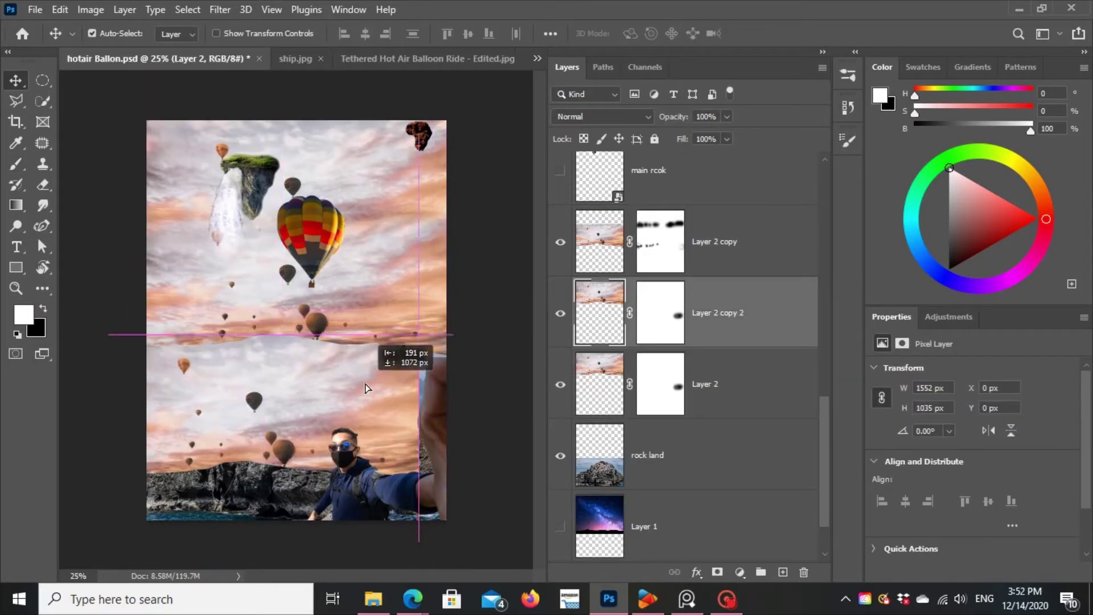
# Step: Scale Layer 2 copy 2 to about 114% down toward the rock and reorder it
pyautogui.hotkey('ctrl', 't')
pyautogui.rightClick(385, 405)
pyautogui.press('Escape')
pyautogui.moveTo(377, 390); pyautogui.dragTo(405, 321)
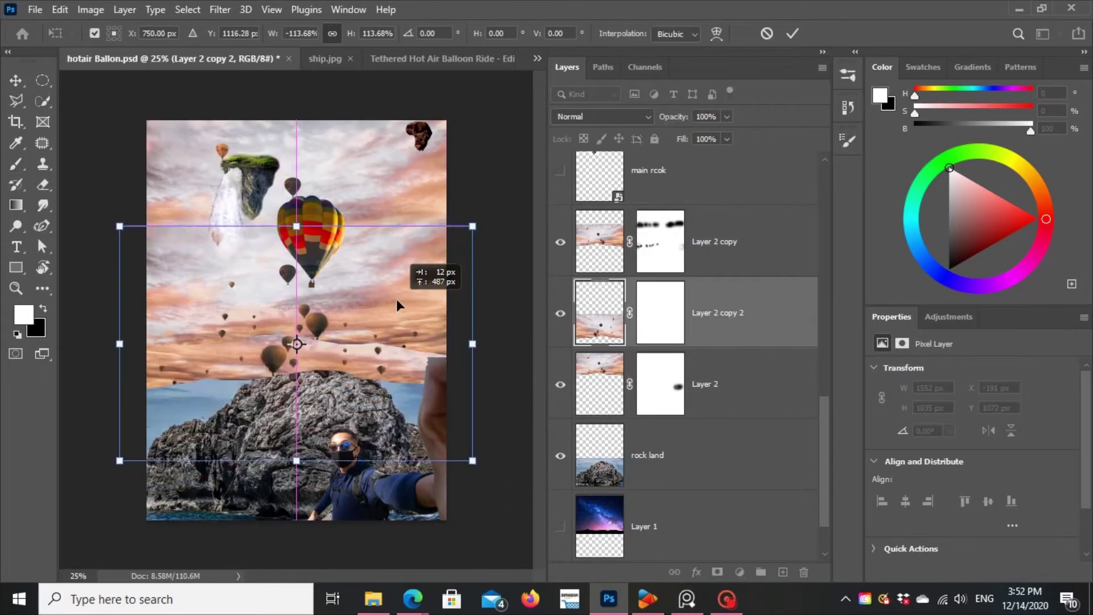
pyautogui.press('Return')
pyautogui.moveTo(600, 313); pyautogui.dragTo(615, 422)
# Step: Try brushing the horizon seam on Layer 2 copy 2's mask, then undo it
pyautogui.press('b')
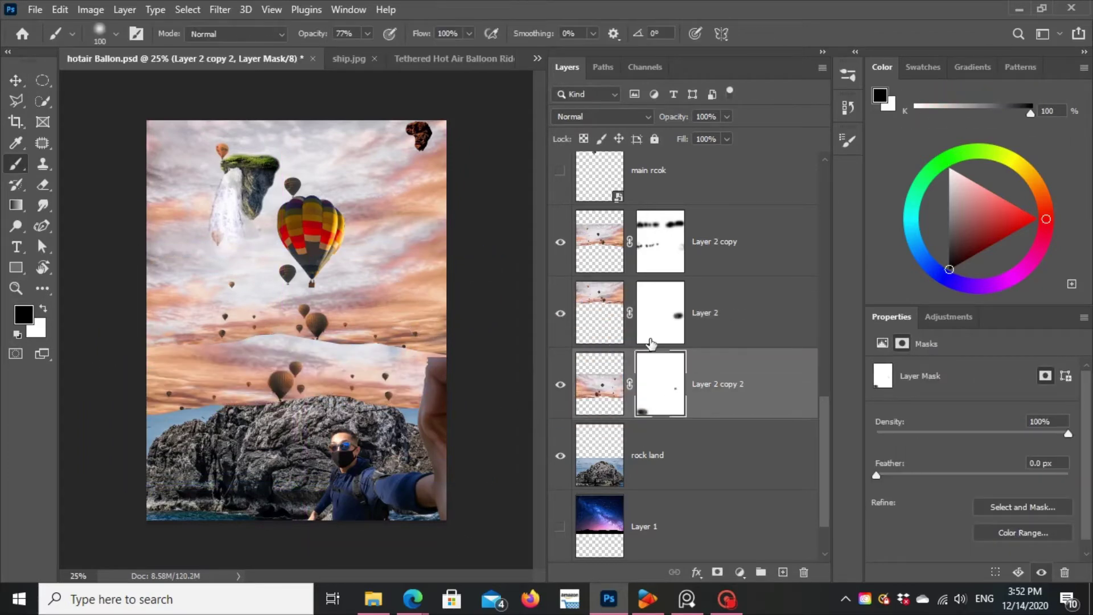
pyautogui.click(651, 342)
pyautogui.hotkey('ctrl', 'z')
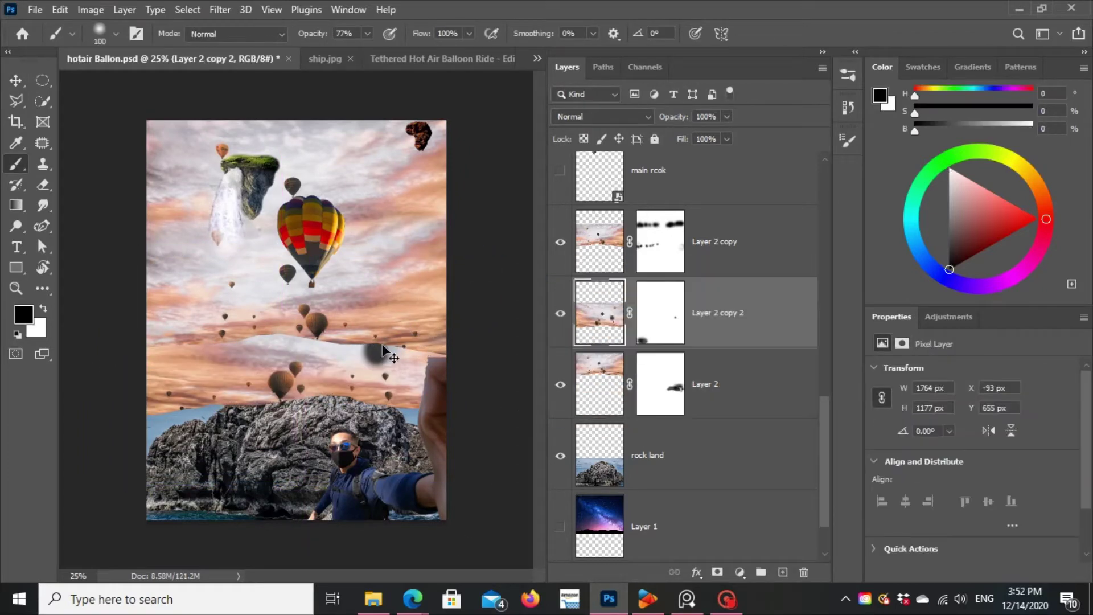
pyautogui.hotkey('ctrl', '\\')
pyautogui.moveTo(153, 346); pyautogui.dragTo(445, 350)
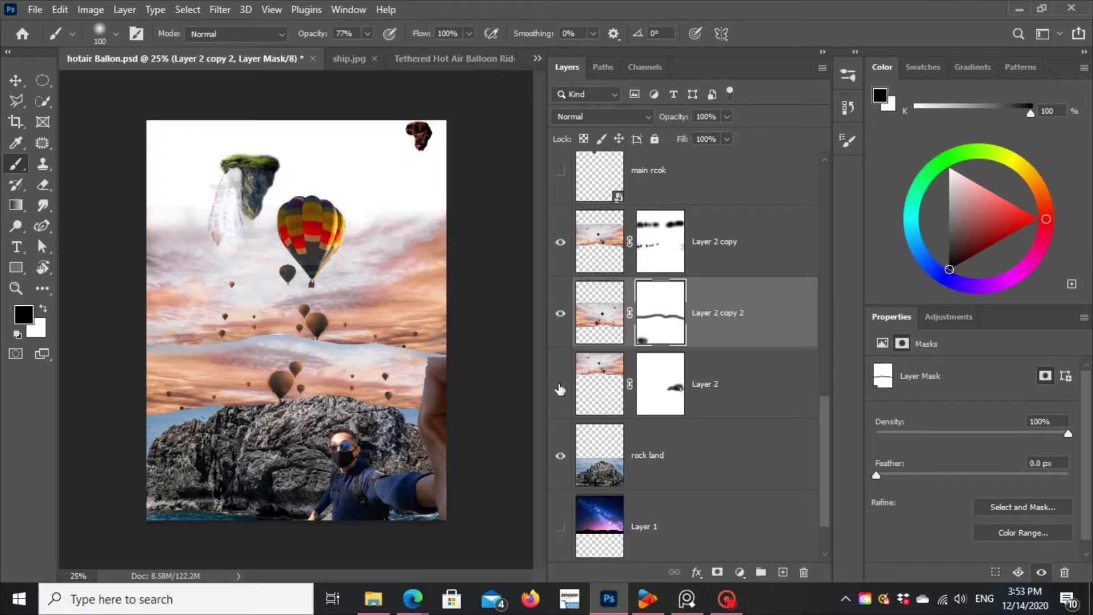
pyautogui.hotkey('ctrl', 'z')
# Step: Repaint Layer 2 copy's mask at 100% opacity, alternating black and white, and shift the lowest copy down
pyautogui.click(660, 241)
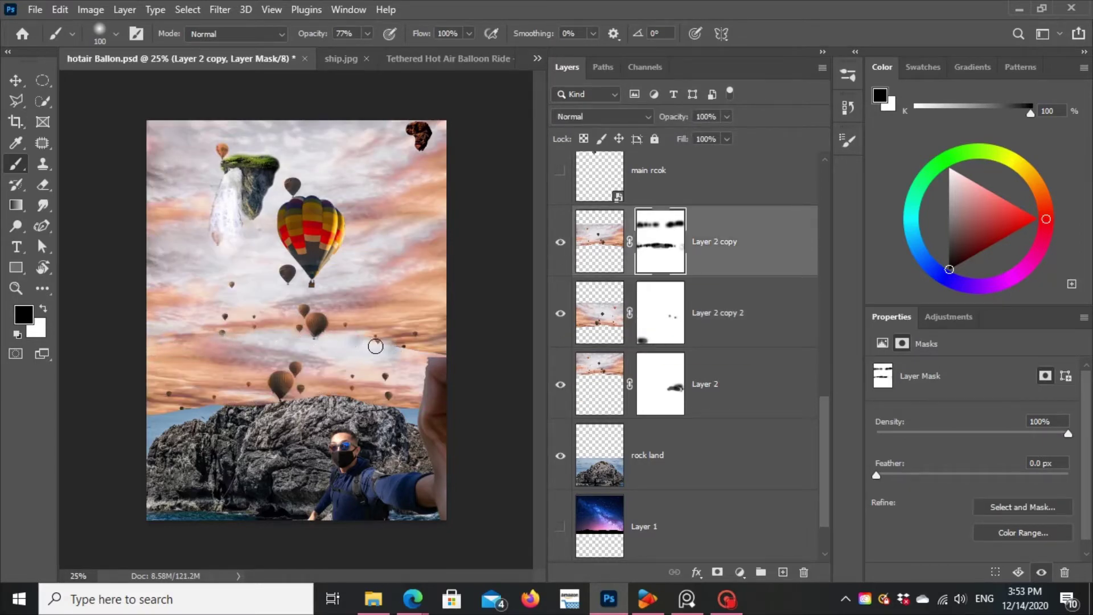
pyautogui.press('x')
pyautogui.press('x')
pyautogui.press('0')
pyautogui.press('x')
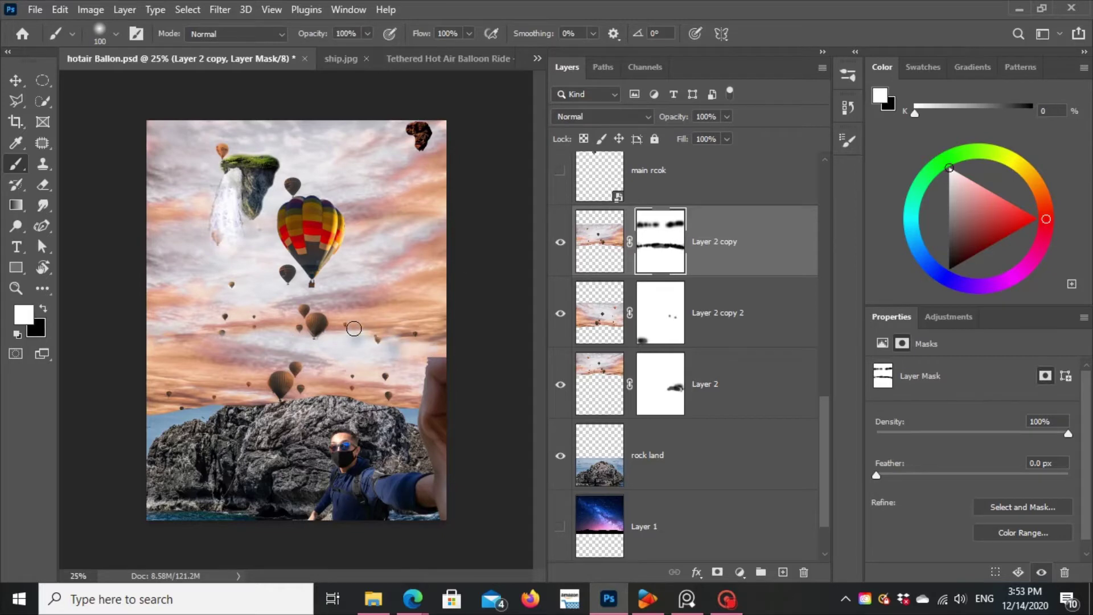
pyautogui.press('x')
pyautogui.press('x')
pyautogui.press('x')
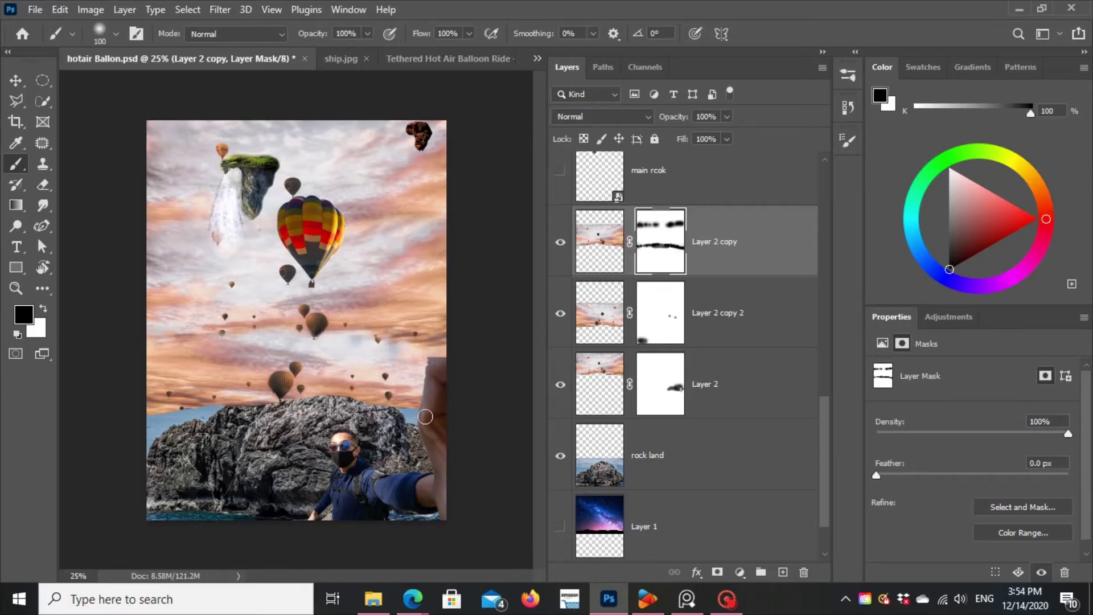
pyautogui.press('x')
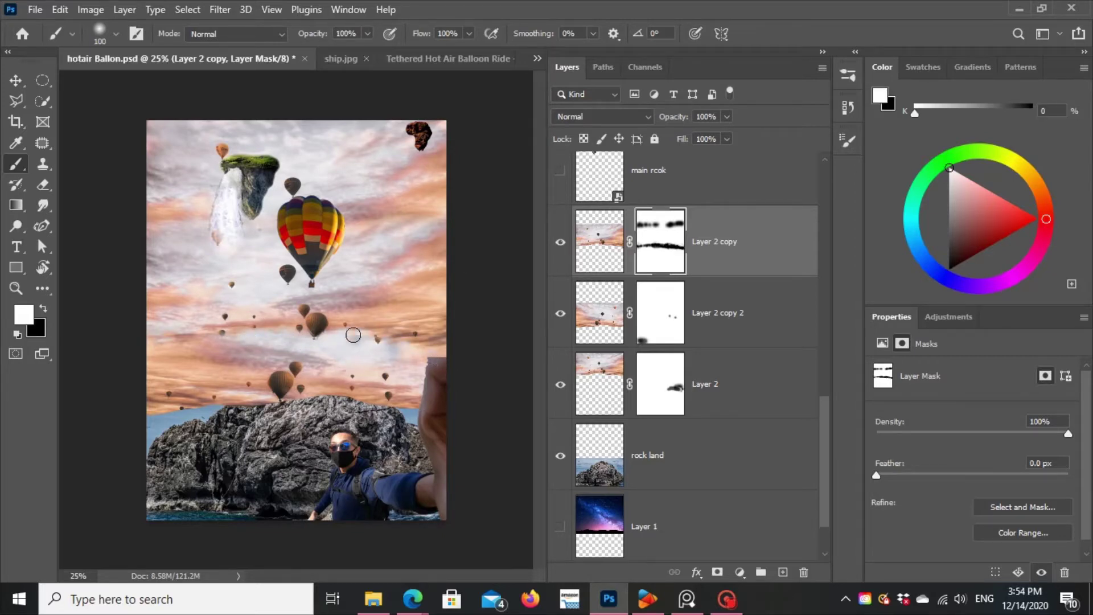
pyautogui.press('x')
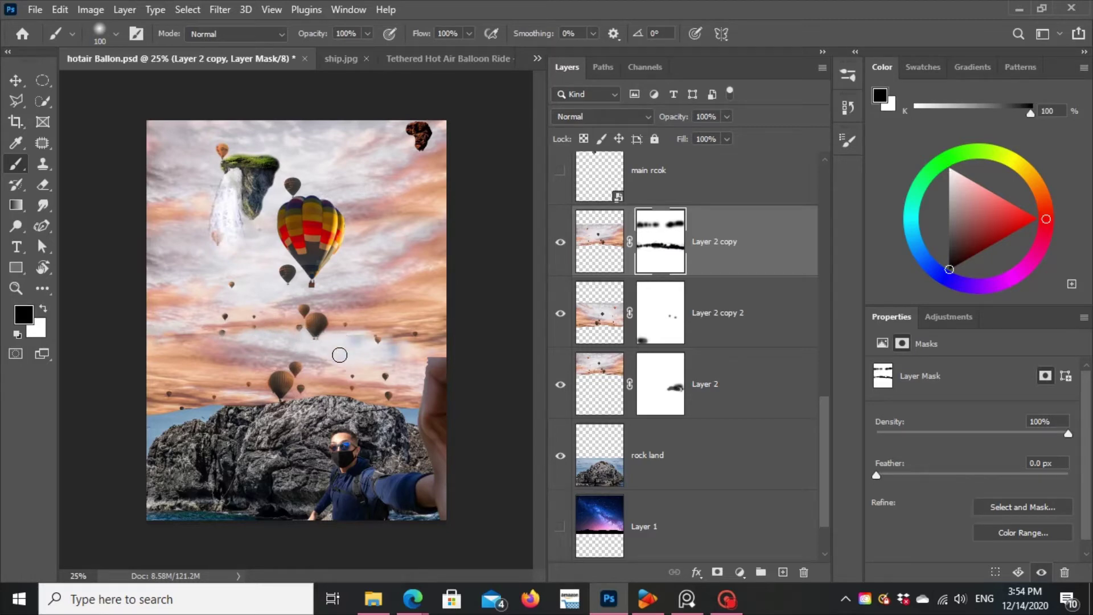
pyautogui.press('x')
pyautogui.press('x')
pyautogui.press('v')
pyautogui.moveTo(185, 387)
pyautogui.mouseDown()
pyautogui.moveTo(187, 434)
pyautogui.moveTo(183, 391)
pyautogui.mouseUp()
# Step: Remove the layer mask from Layer 2 copy 2
pyautogui.click(584, 394)
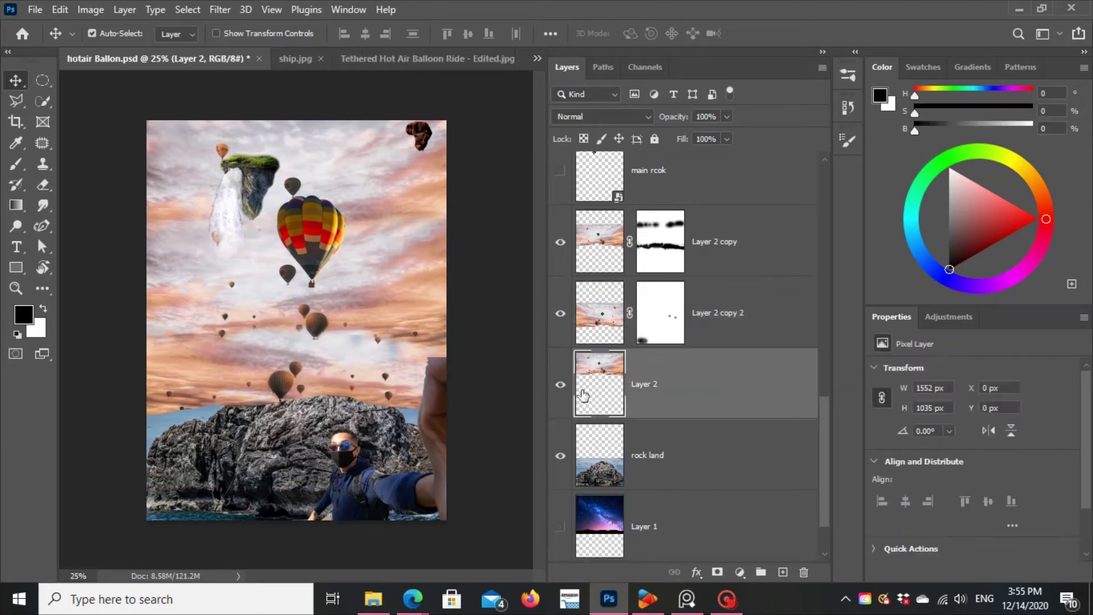
pyautogui.click(661, 313)
pyautogui.moveTo(661, 312); pyautogui.dragTo(804, 572)
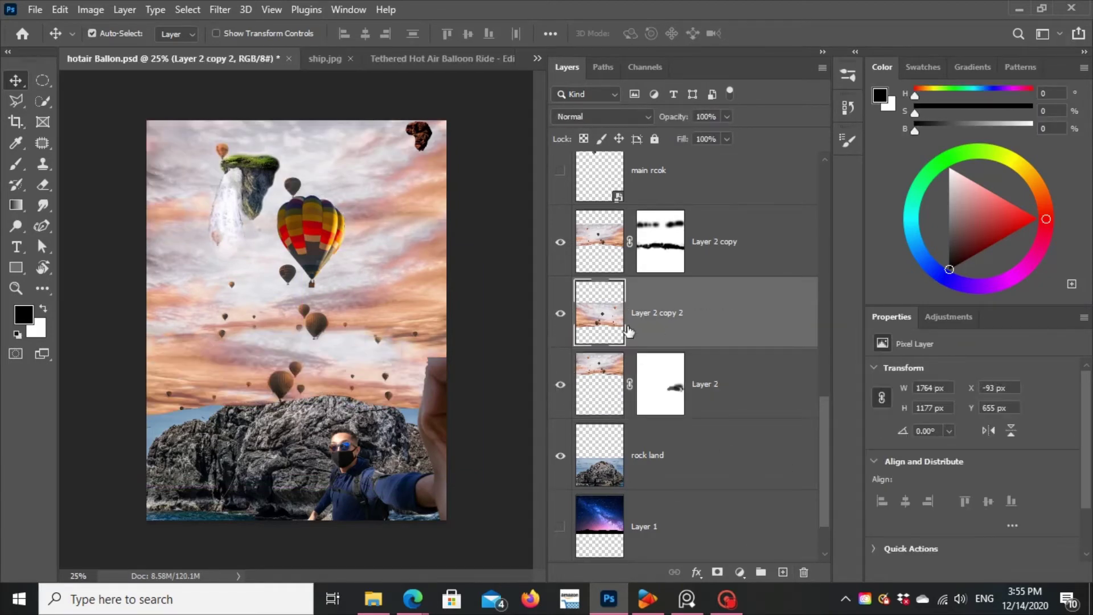
# Step: Rename Layer 2 copy 2 to 'bottom' and Layer 2 copy to 'mid'
pyautogui.doubleClick(721, 313)
pyautogui.write('bottom')
pyautogui.press('Return')
pyautogui.doubleClick(715, 241)
pyautogui.write('mid')
pyautogui.press('Return')
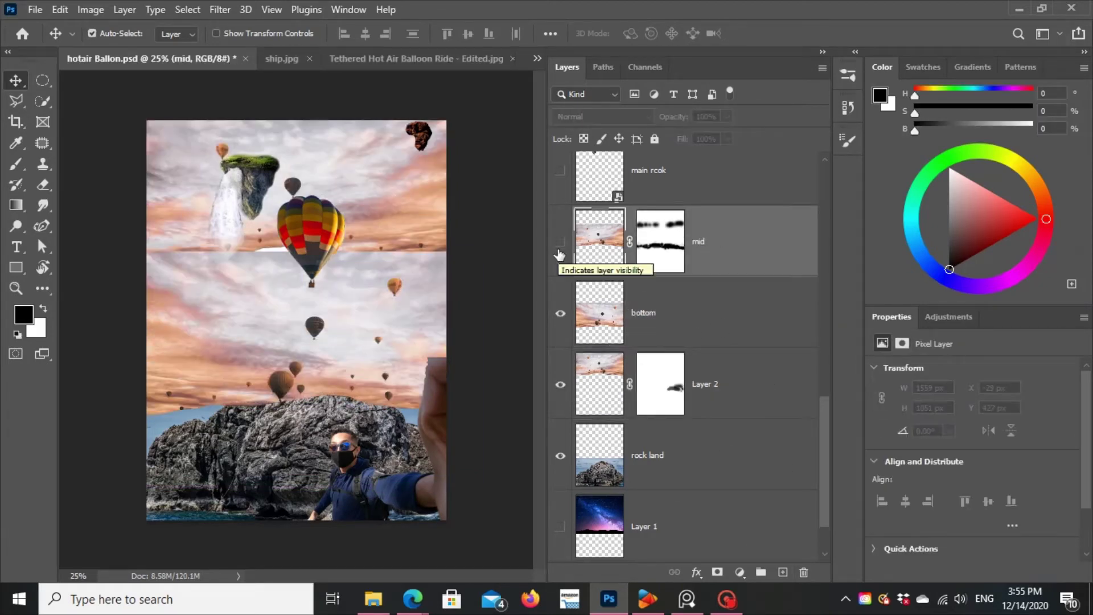
# Step: Nudge the mid sky down slightly and touch up its mask edge with a 40 px brush
pyautogui.moveTo(438, 298); pyautogui.dragTo(437, 308)
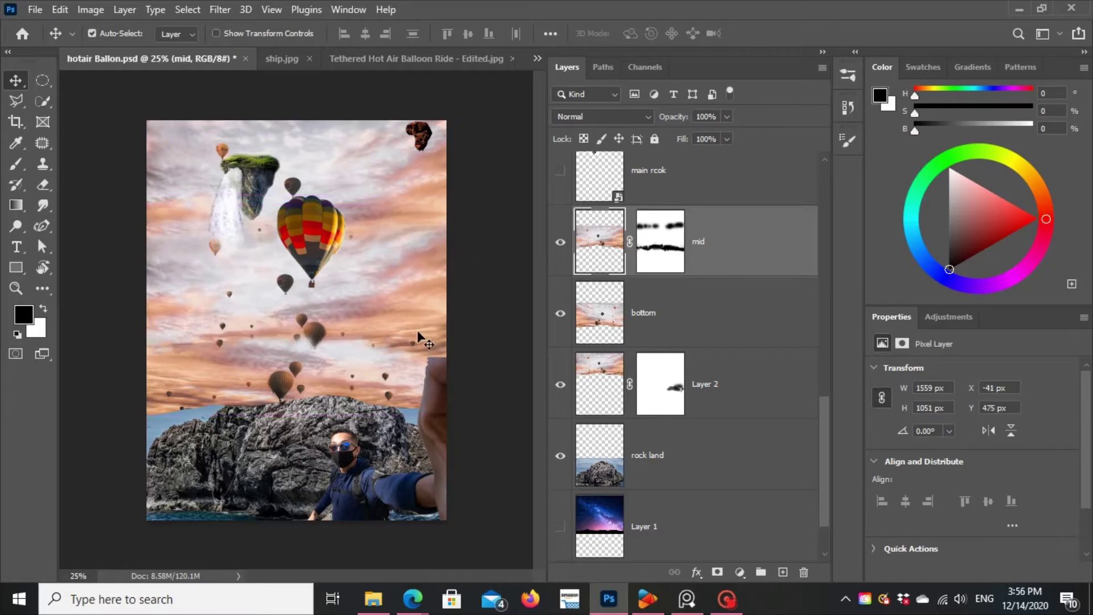
pyautogui.hotkey('ctrl', '\\')
pyautogui.press('b')
pyautogui.press('x')
pyautogui.press('c')
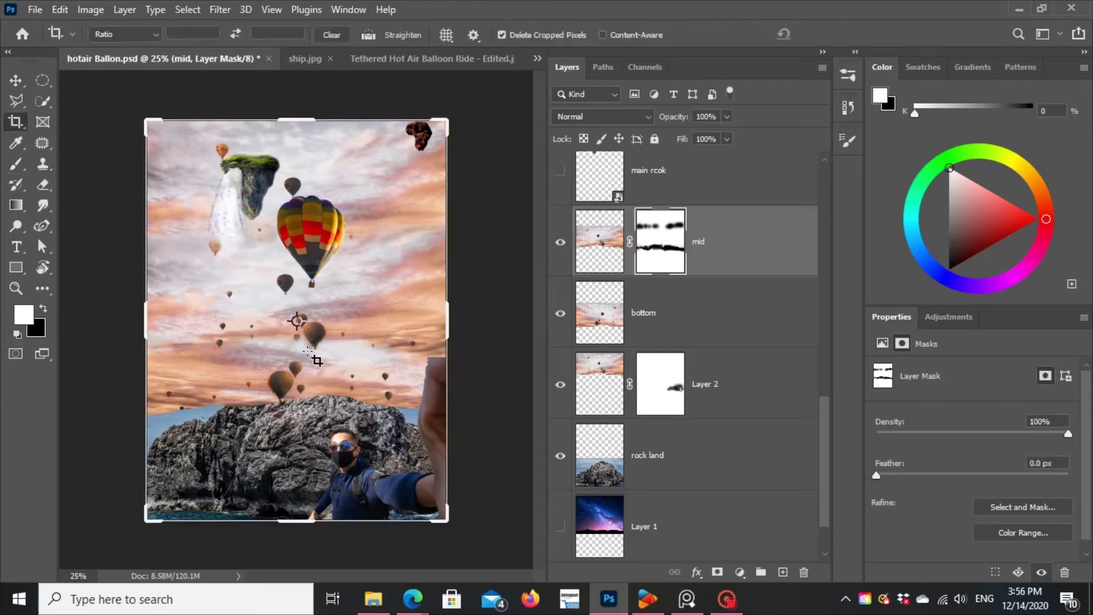
pyautogui.press('b')
pyautogui.press('[')
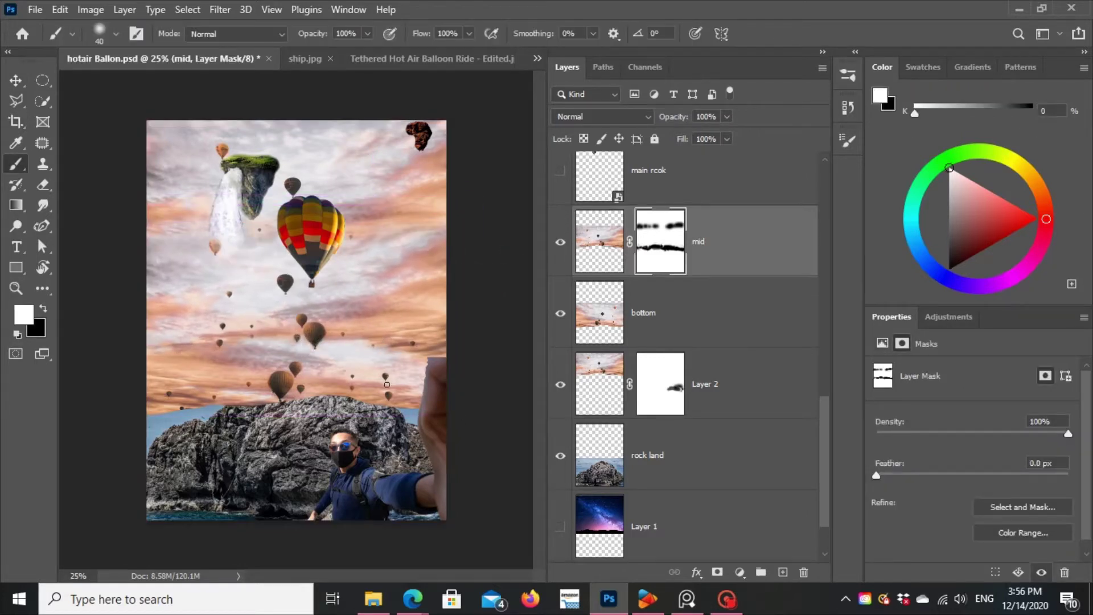
pyautogui.scroll(-2, 698, 387)
pyautogui.click(698, 388)
# Step: Add a layer mask to bottom so the rock peak shows through
pyautogui.click(620, 257)
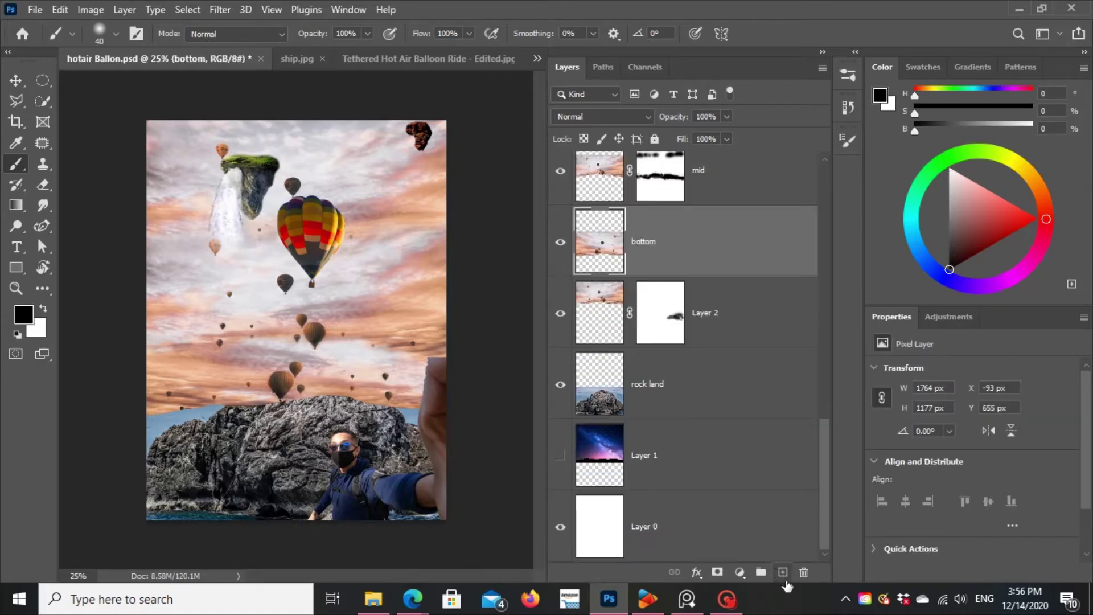
pyautogui.click(717, 571)
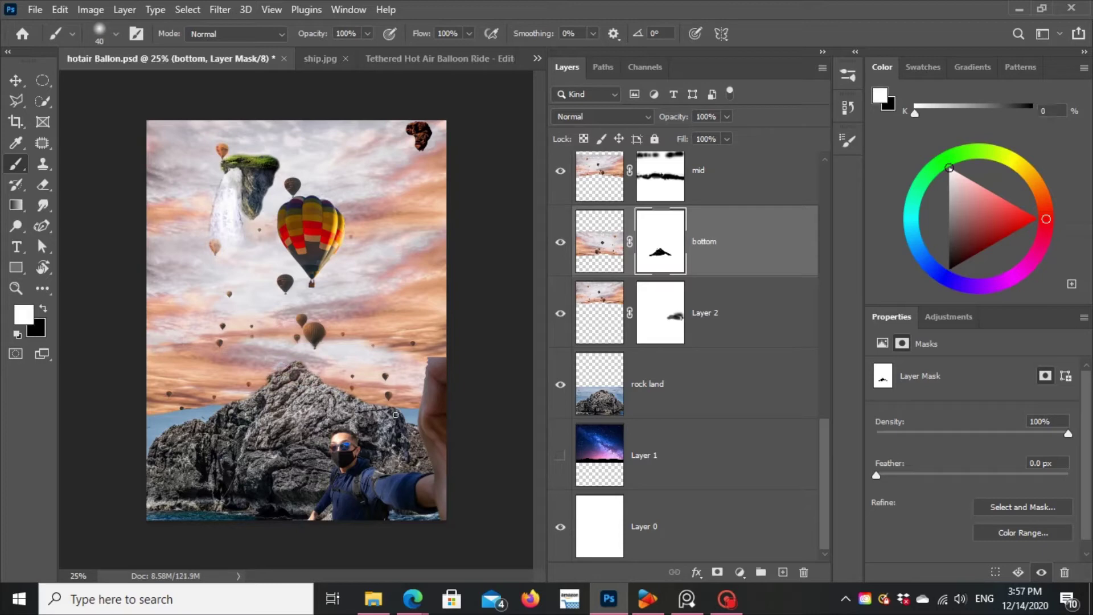
pyautogui.press('z')
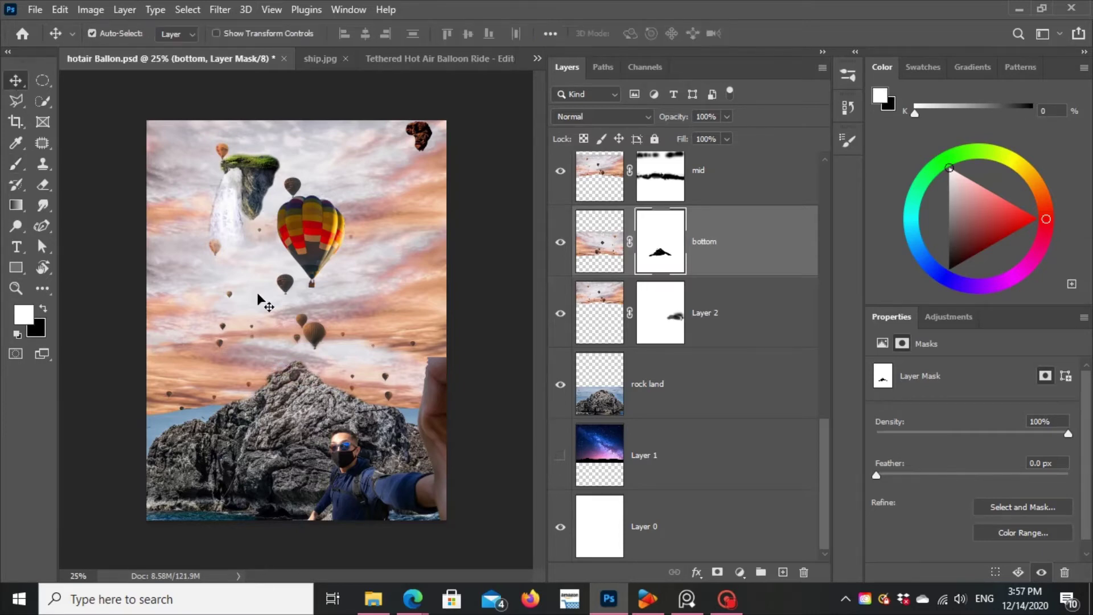
# Step: Delete the main rcok layer and group mid, bottom and Layer 2 as 'sky'
pyautogui.click(569, 393)
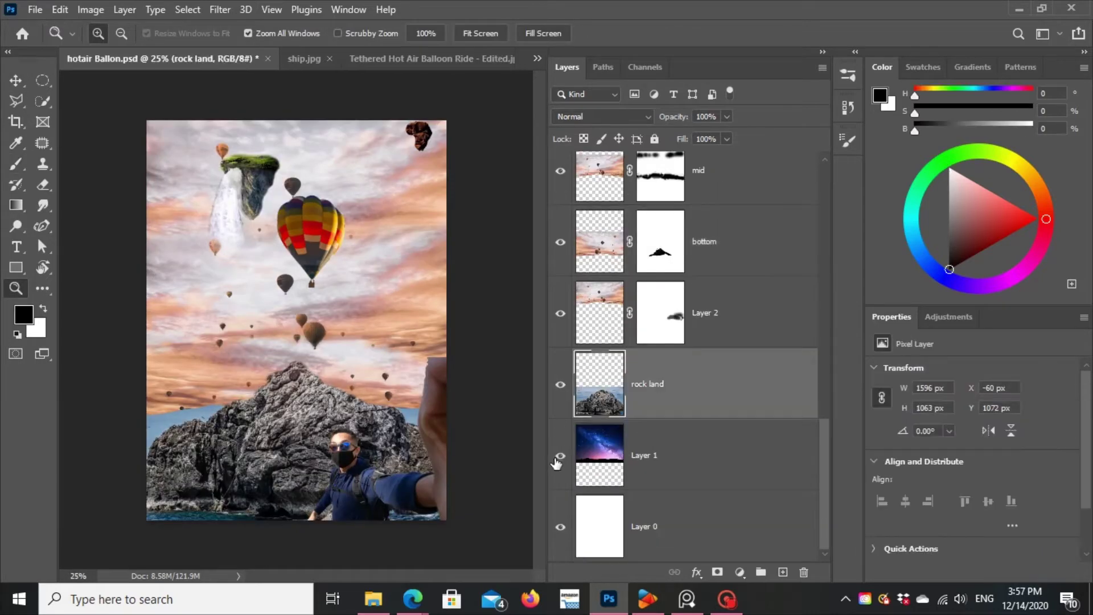
pyautogui.scroll(3, 559, 399)
pyautogui.click(701, 313)
pyautogui.press('Delete')
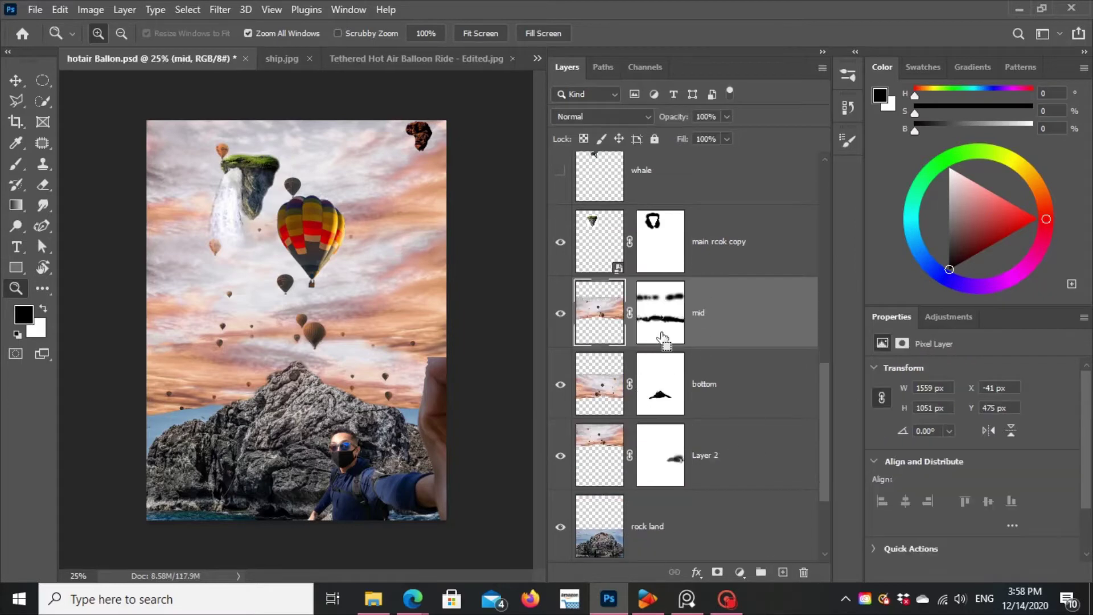
pyautogui.keyDown('shift'); pyautogui.click(701, 455); pyautogui.keyUp('shift')
pyautogui.hotkey('ctrl', 'g')
pyautogui.doubleClick(615, 339)
pyautogui.write('sky')
pyautogui.press('Return')
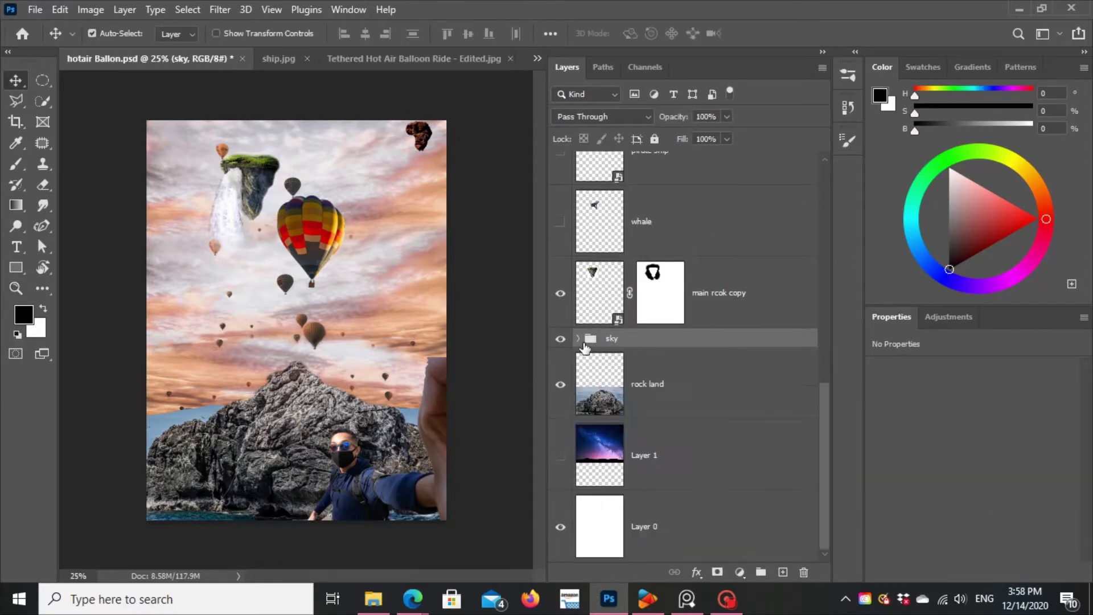
# Step: Show the whale and move it beside the waterfall
pyautogui.scroll(2, 585, 347)
pyautogui.click(560, 364)
pyautogui.press('z')
pyautogui.click(208, 154)
pyautogui.moveTo(393, 228)
pyautogui.mouseDown()
pyautogui.moveTo(299, 279)
pyautogui.moveTo(268, 413)
pyautogui.moveTo(191, 415)
pyautogui.moveTo(219, 268)
pyautogui.mouseUp()
pyautogui.hotkey('ctrl', 't')
# Step: Commit the whale's position, add a layer mask, and paint out stray spots in black
pyautogui.press('Return')
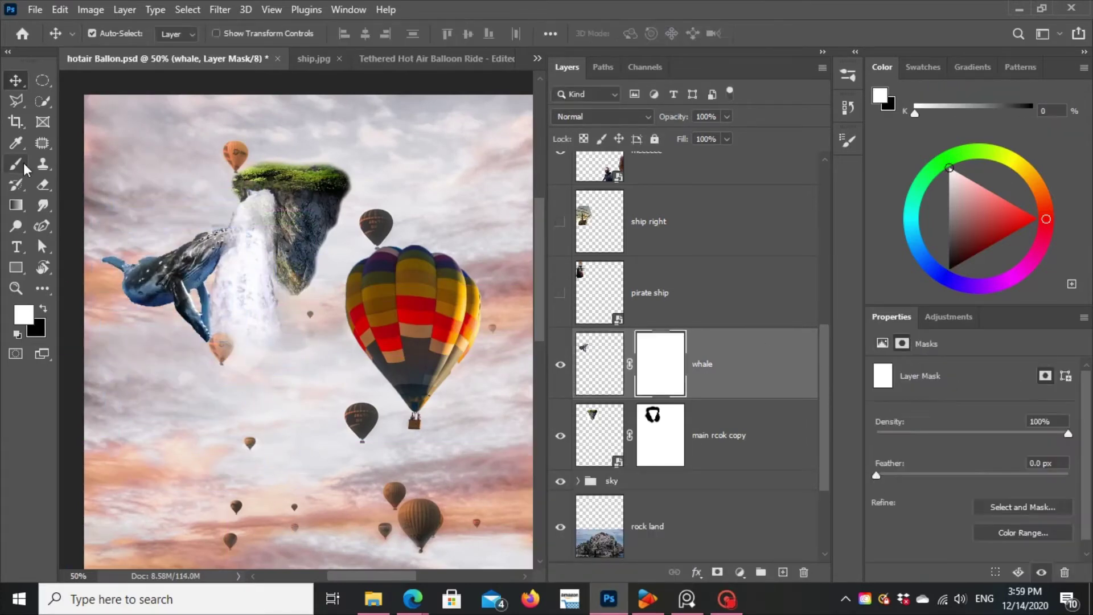
pyautogui.click(25, 169)
pyautogui.press('x')
pyautogui.click(147, 255)
pyautogui.scroll(4, 147, 255)
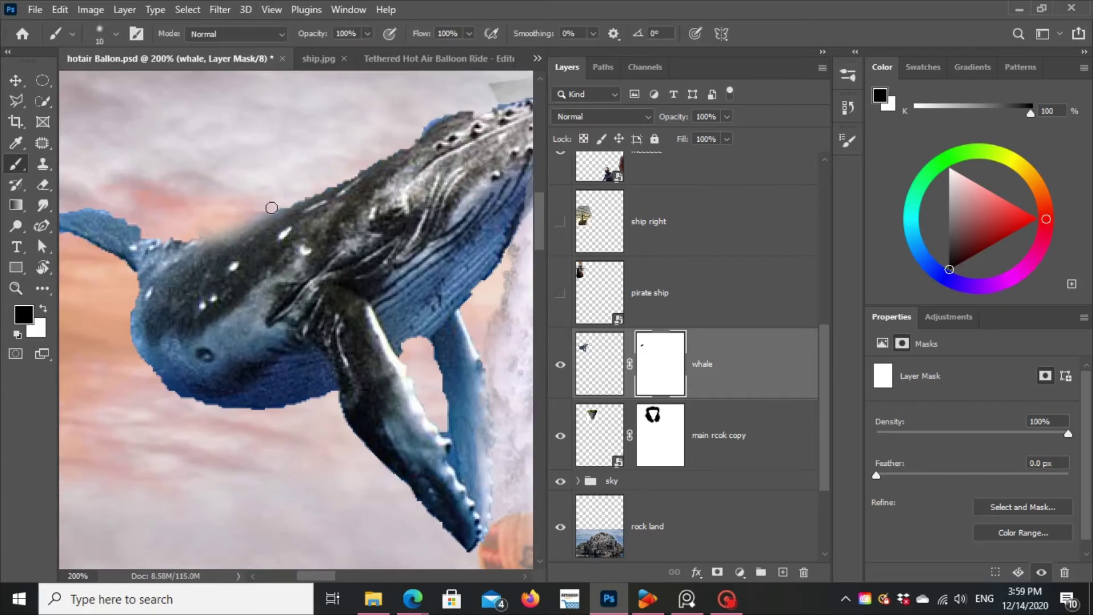
pyautogui.scroll(-2, 153, 237)
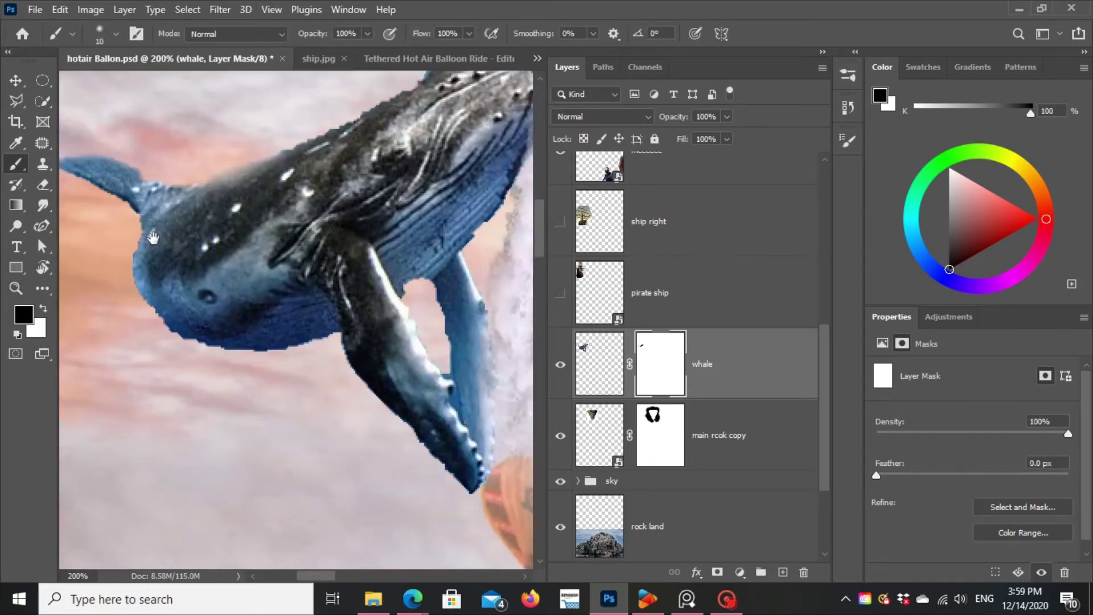
pyautogui.scroll(-1, 132, 217)
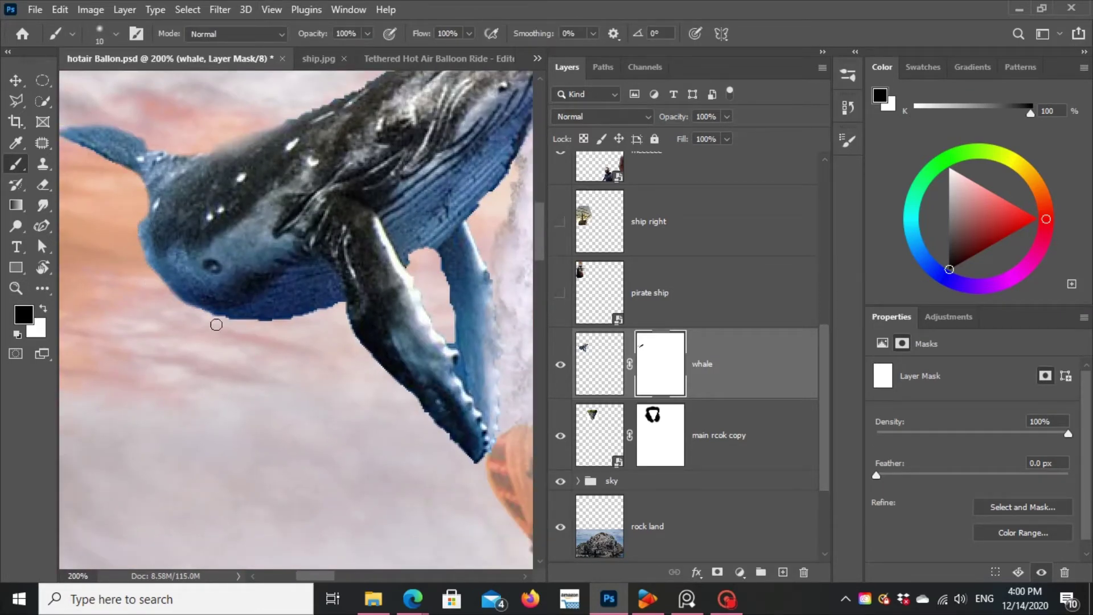
pyautogui.hscroll(1, 261, 328)
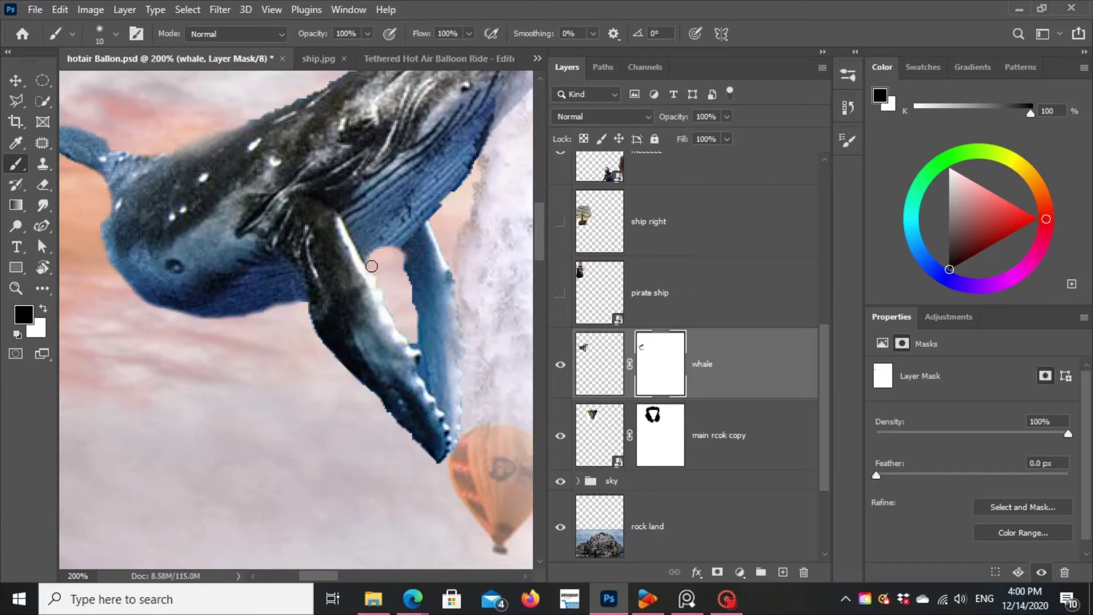
pyautogui.scroll(4, 393, 312)
pyautogui.hscroll(2, 398, 366)
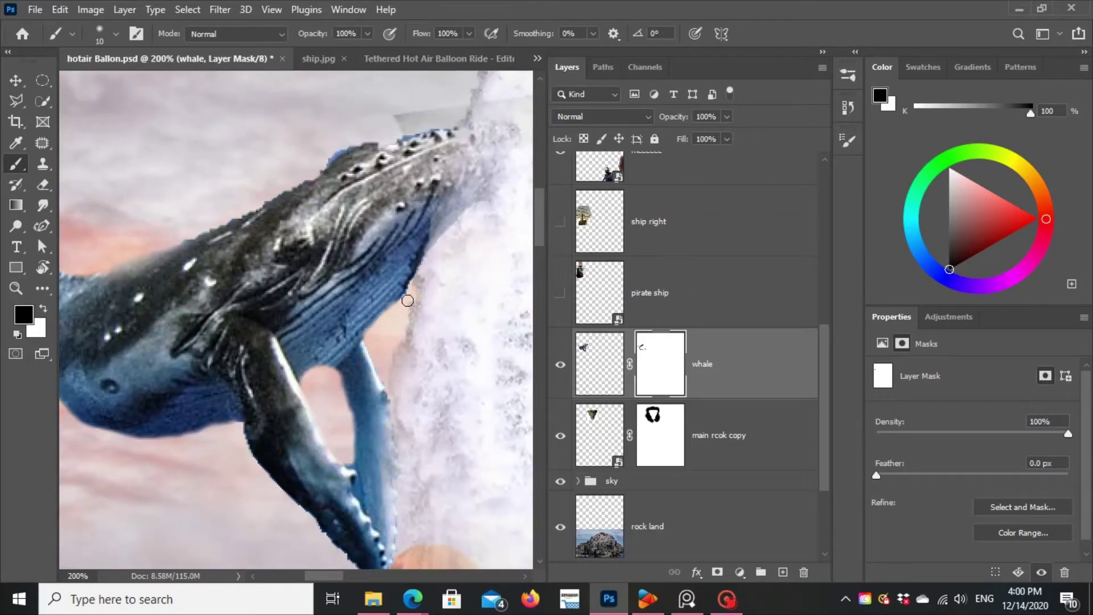
pyautogui.hscroll(4, 408, 301)
pyautogui.scroll(1, 317, 291)
pyautogui.scroll(5, 606, 339)
# Step: Hide the waterfall to check the whale's edge, then restore it and select the waterfall copy's mask
pyautogui.click(561, 258)
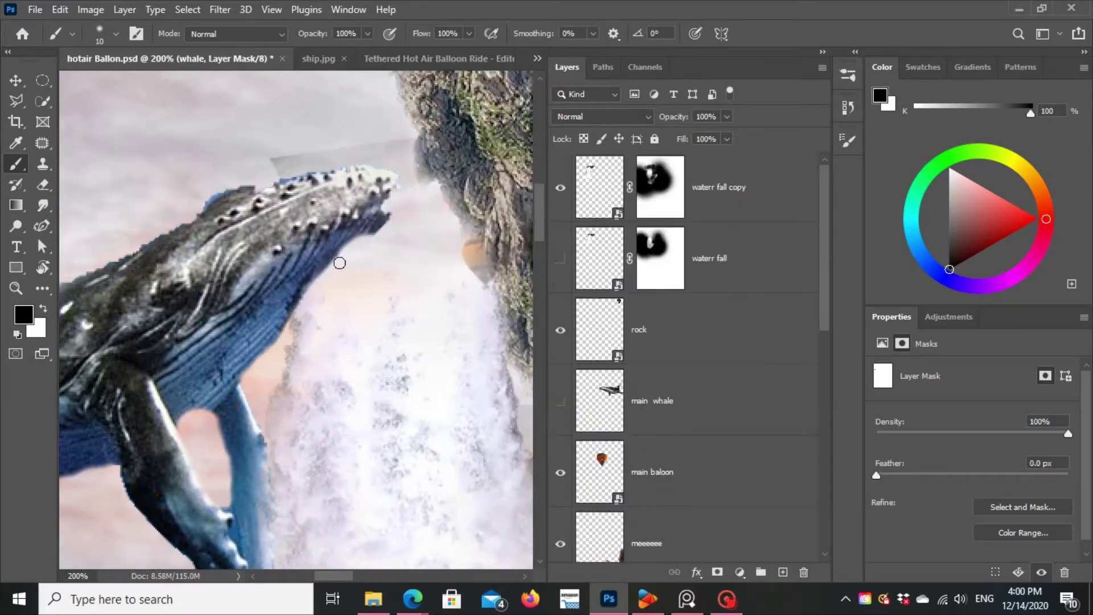
pyautogui.hscroll(-4, 325, 183)
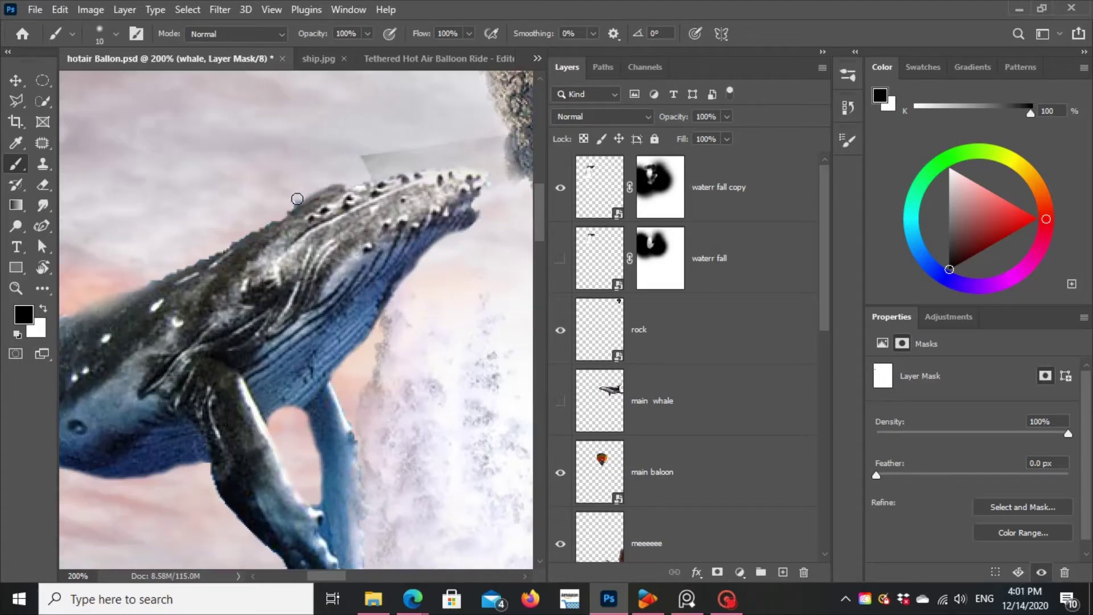
pyautogui.hscroll(-1, 314, 203)
pyautogui.hscroll(-3, 287, 221)
pyautogui.scroll(-2, 171, 222)
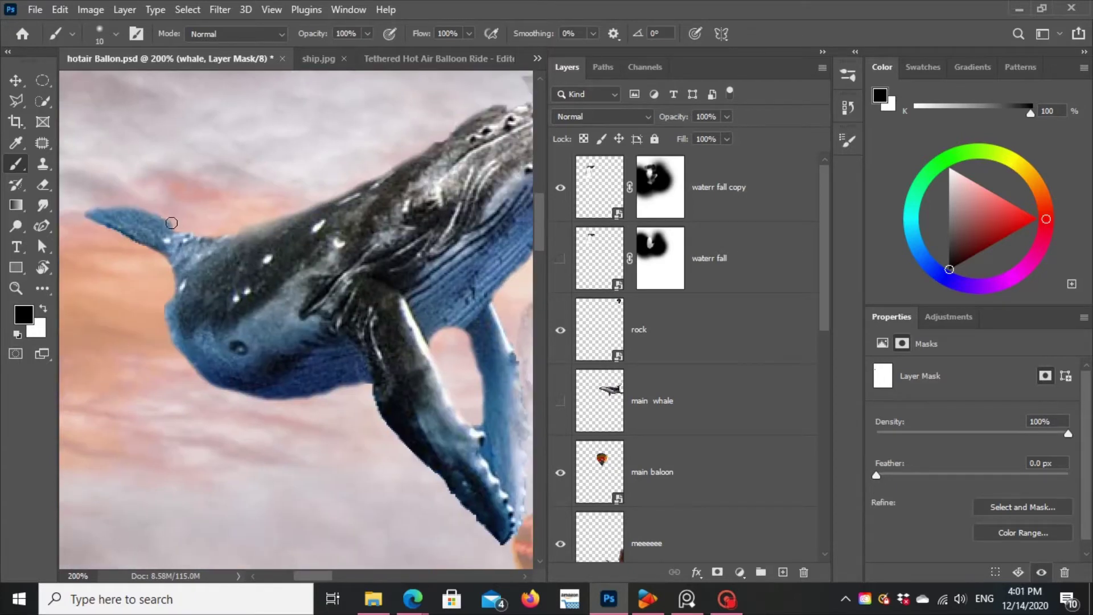
pyautogui.press('z')
pyautogui.keyDown('alt'); pyautogui.click(169, 317); pyautogui.keyUp('alt')
pyautogui.keyDown('alt'); pyautogui.click(170, 318); pyautogui.keyUp('alt')
pyautogui.click(561, 258)
pyautogui.click(642, 202)
# Step: Move, slightly rotate and enlarge the whale, then raise it about 140 px
pyautogui.press('b')
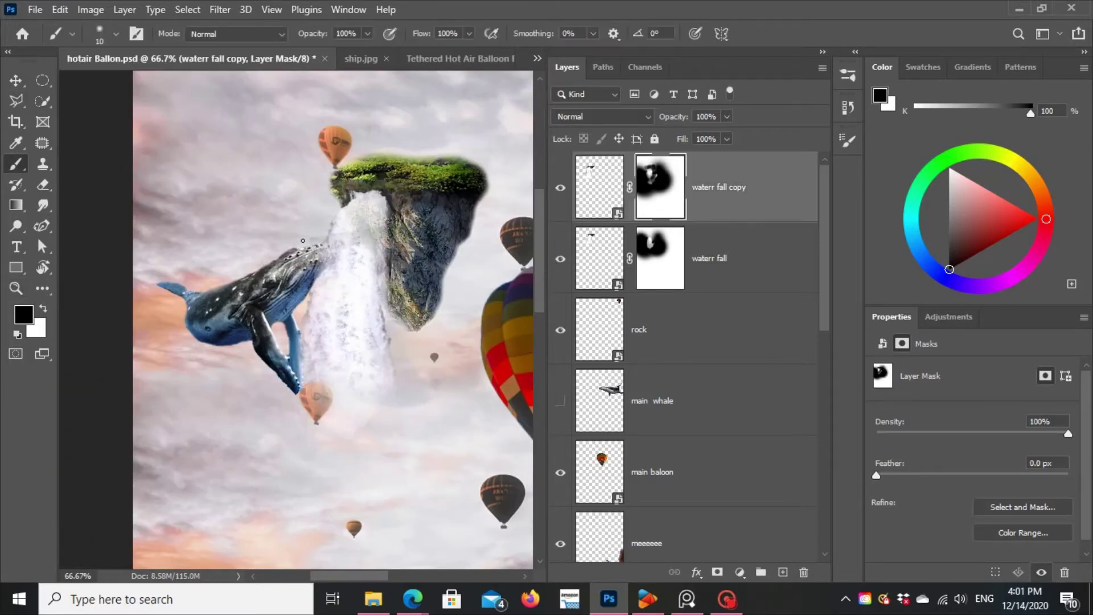
pyautogui.press('v')
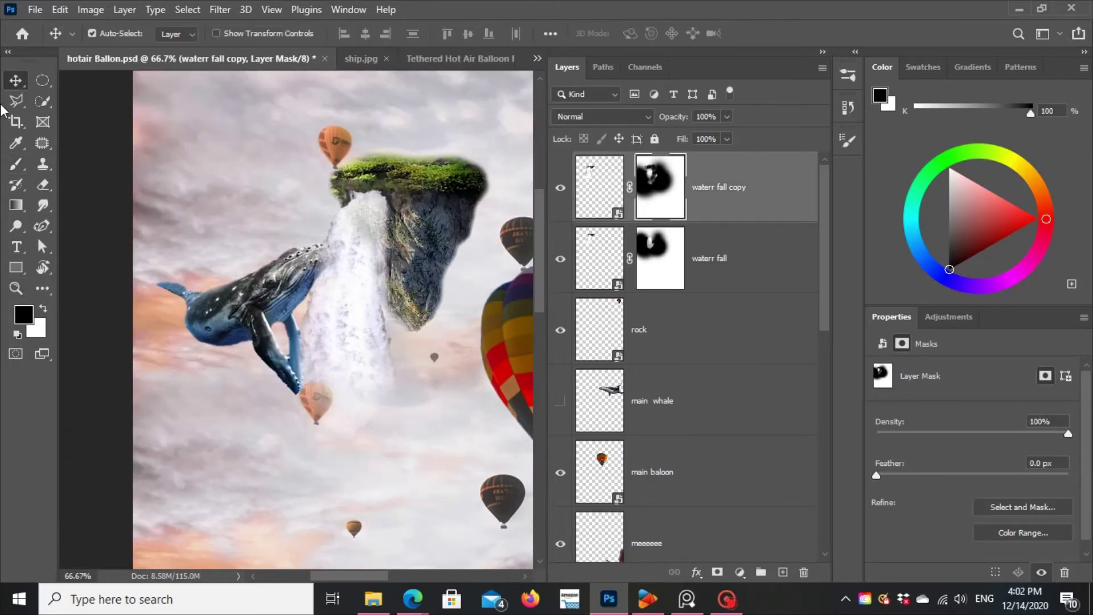
pyautogui.hotkey('ctrl', '-')
pyautogui.hotkey('ctrl', '-')
pyautogui.moveTo(250, 267); pyautogui.dragTo(200, 256)
pyautogui.moveTo(250, 225); pyautogui.dragTo(273, 188)
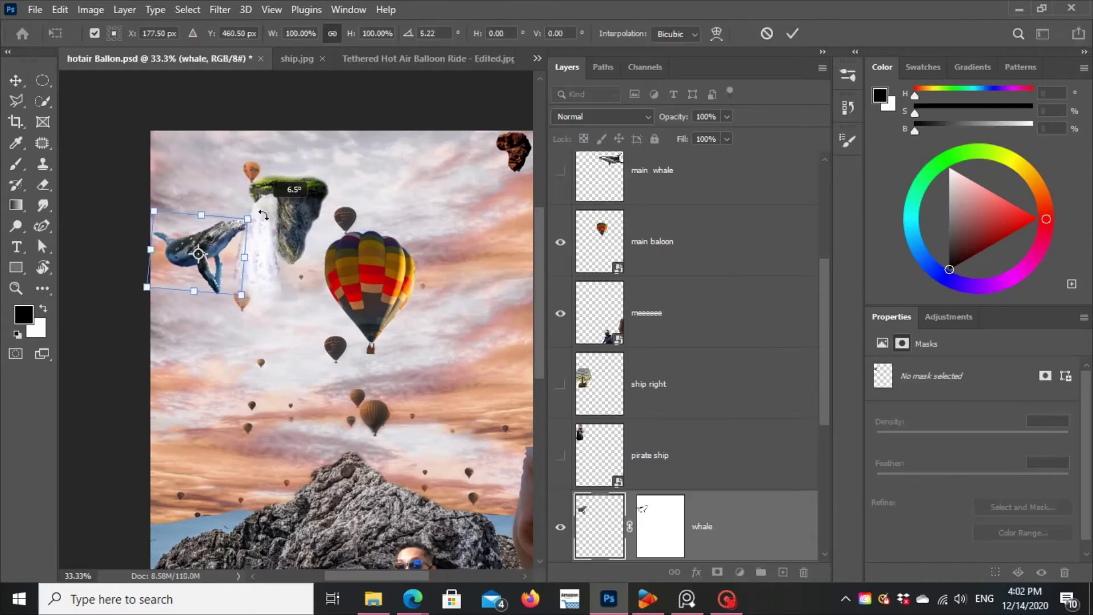
pyautogui.moveTo(205, 250)
pyautogui.mouseDown()
pyautogui.moveTo(235, 323)
pyautogui.moveTo(235, 244)
pyautogui.mouseUp()
pyautogui.press('Return')
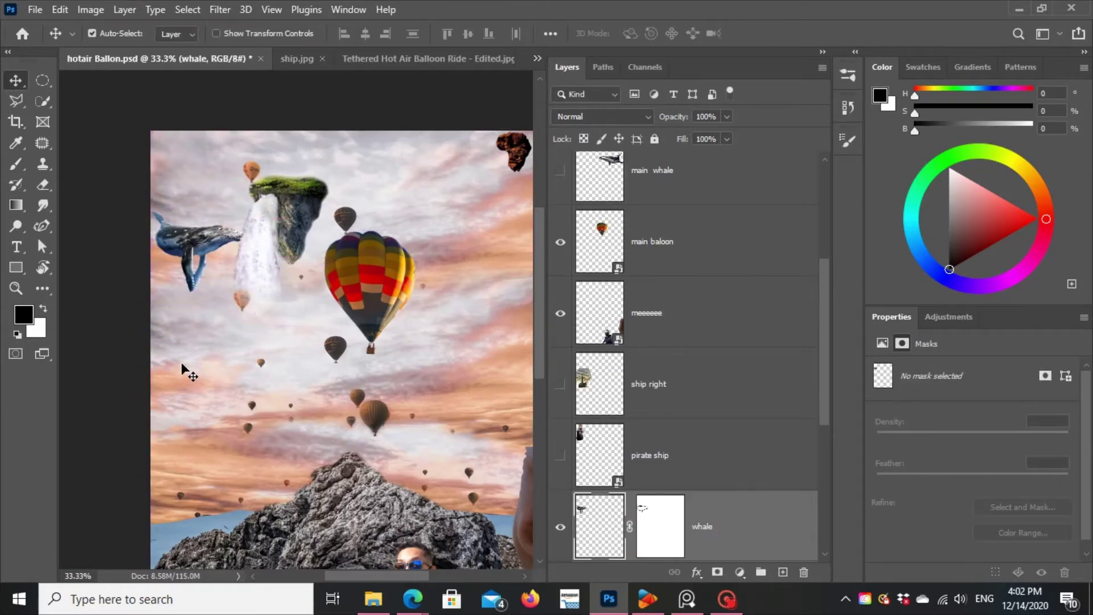
pyautogui.moveTo(488, 414); pyautogui.dragTo(460, 307)
# Step: Add an Exposure adjustment clipped to the whale, raising exposure and offset with gamma 0.63
pyautogui.scroll(-3, 712, 399)
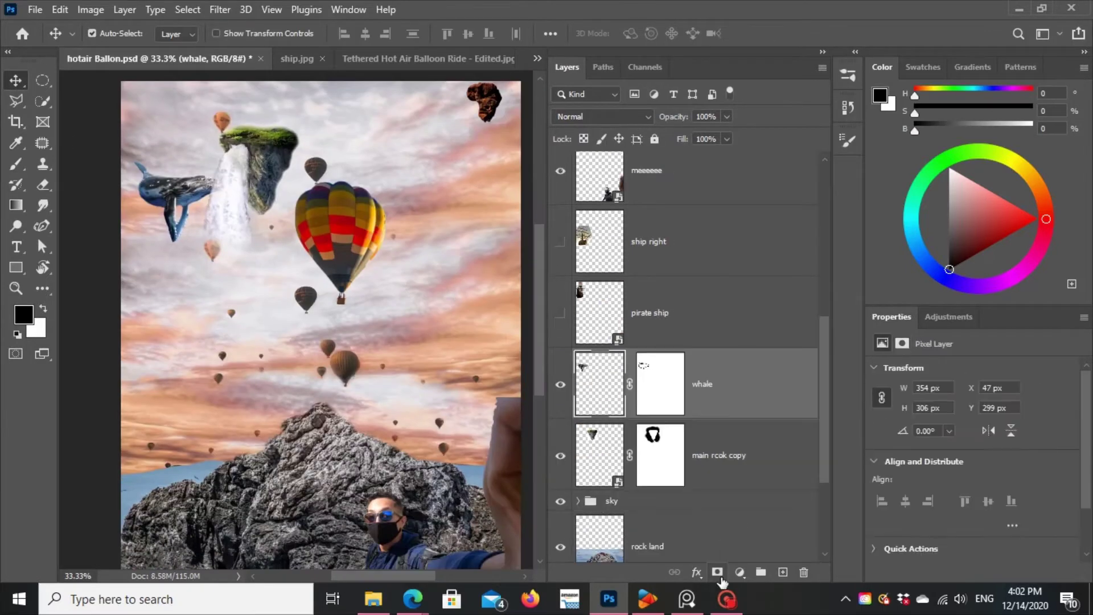
pyautogui.click(740, 571)
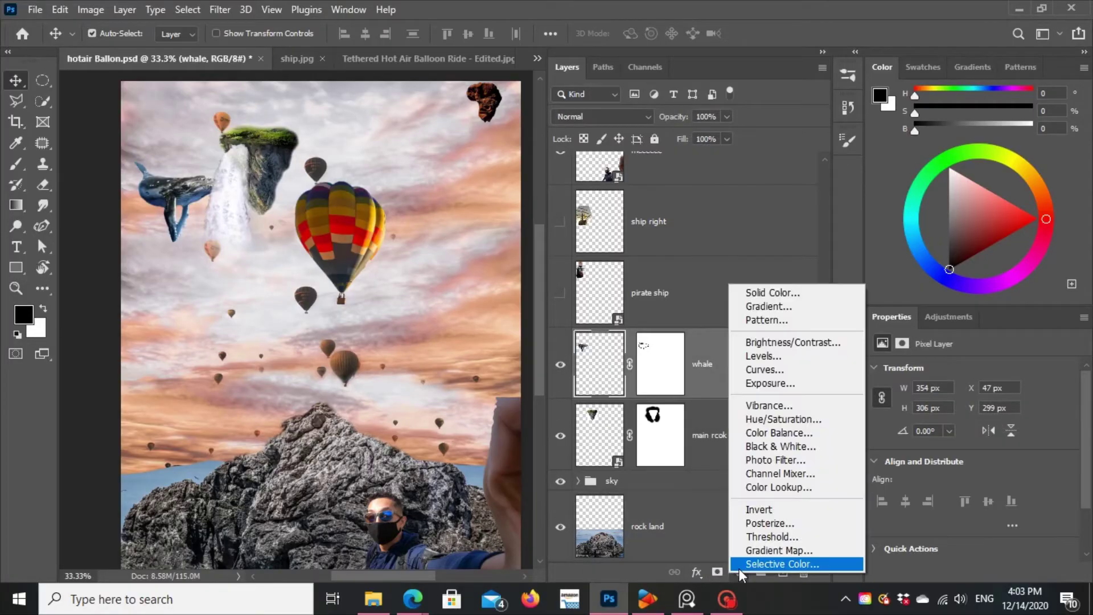
pyautogui.click(802, 389)
pyautogui.moveTo(973, 409)
pyautogui.mouseDown()
pyautogui.moveTo(993, 415)
pyautogui.moveTo(974, 409)
pyautogui.mouseUp()
pyautogui.moveTo(972, 440)
pyautogui.mouseDown()
pyautogui.moveTo(991, 444)
pyautogui.moveTo(1001, 471)
pyautogui.moveTo(998, 441)
pyautogui.mouseUp()
pyautogui.keyDown('alt'); pyautogui.click(609, 399); pyautogui.keyUp('alt')
pyautogui.moveTo(974, 409); pyautogui.dragTo(963, 405)
# Step: Add a clipped Color Balance shifting the whale's midtones toward blue, then hide it
pyautogui.click(948, 317)
pyautogui.click(905, 377)
pyautogui.keyDown('alt'); pyautogui.click(609, 400); pyautogui.keyUp('alt')
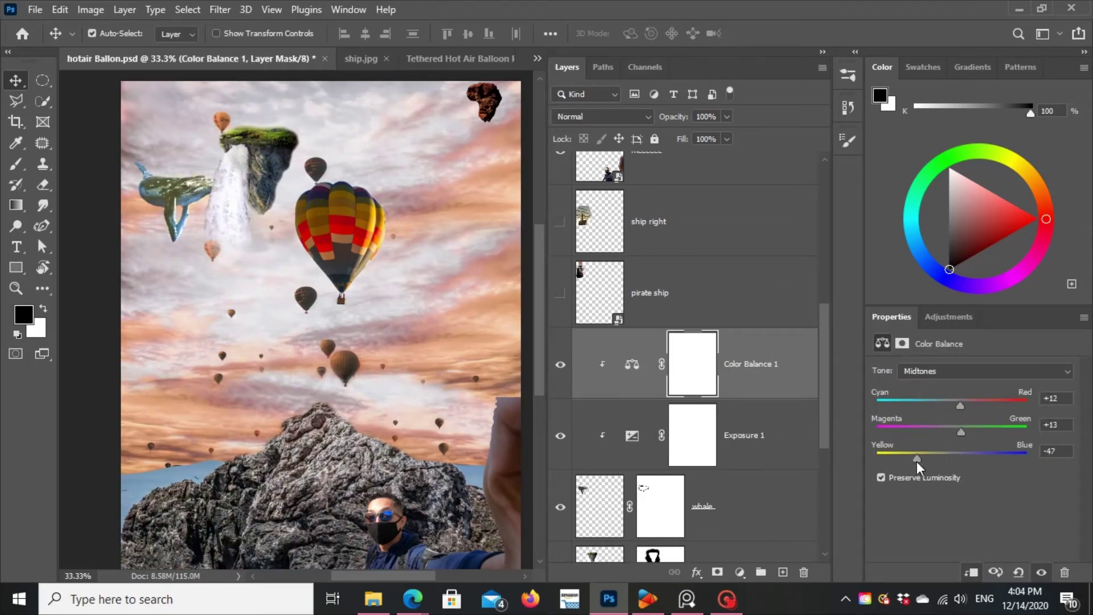
pyautogui.moveTo(917, 459); pyautogui.dragTo(1025, 461)
pyautogui.click(560, 365)
# Step: Add a clipped Hue/Saturation adjustment with saturation -42 and hue -166
pyautogui.click(948, 317)
pyautogui.click(898, 375)
pyautogui.moveTo(935, 480); pyautogui.dragTo(932, 479)
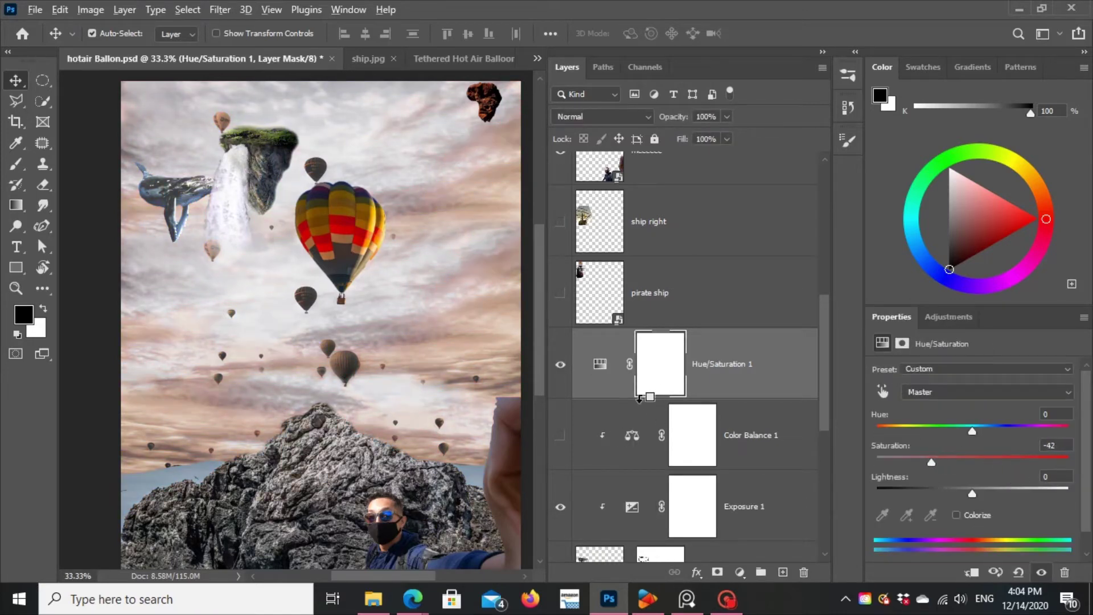
pyautogui.hotkey('ctrl', 'alt', 'g')
pyautogui.moveTo(973, 431); pyautogui.dragTo(883, 450)
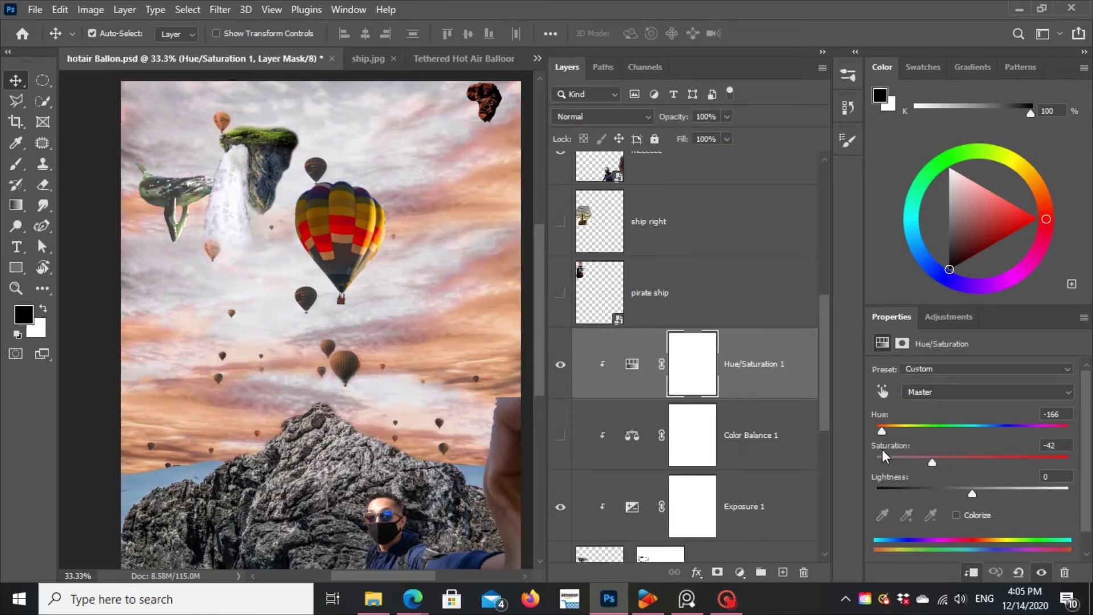
pyautogui.moveTo(983, 489); pyautogui.dragTo(962, 493)
# Step: Delete the Color Balance adjustment, then show the pirate ship and move it to the left
pyautogui.click(575, 434)
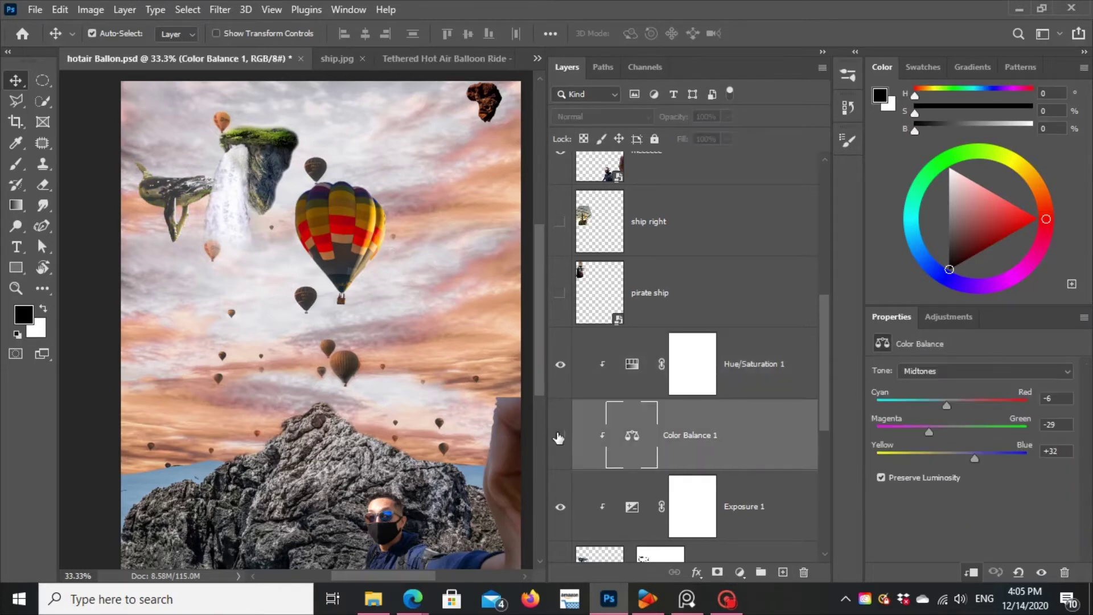
pyautogui.click(803, 573)
pyautogui.press('z')
pyautogui.keyDown('alt'); pyautogui.click(302, 314); pyautogui.keyUp('alt')
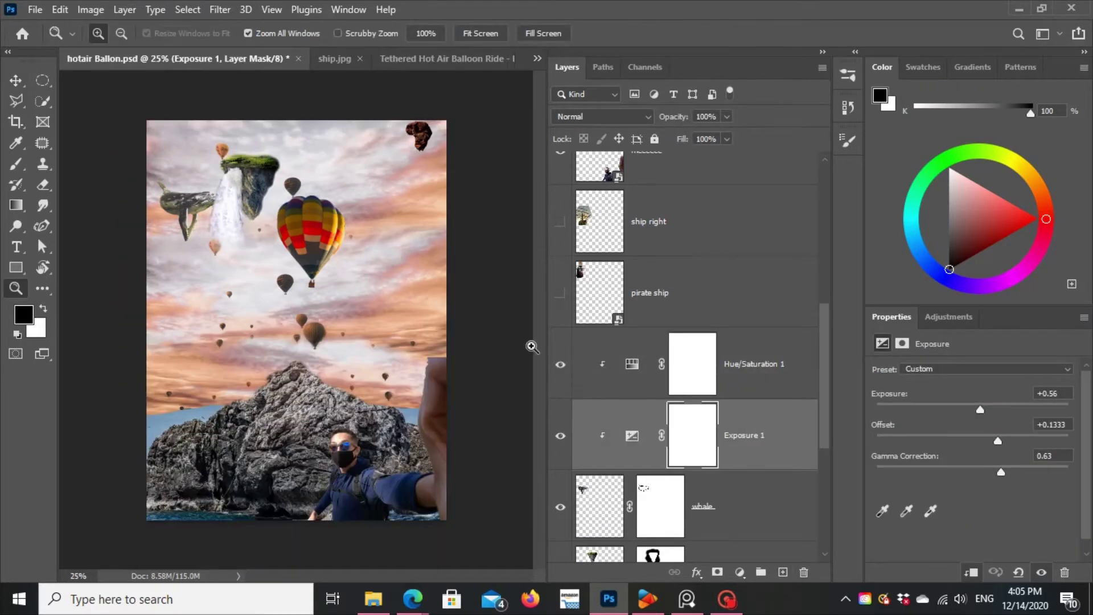
pyautogui.click(560, 293)
pyautogui.press('v')
pyautogui.moveTo(188, 170); pyautogui.dragTo(255, 376)
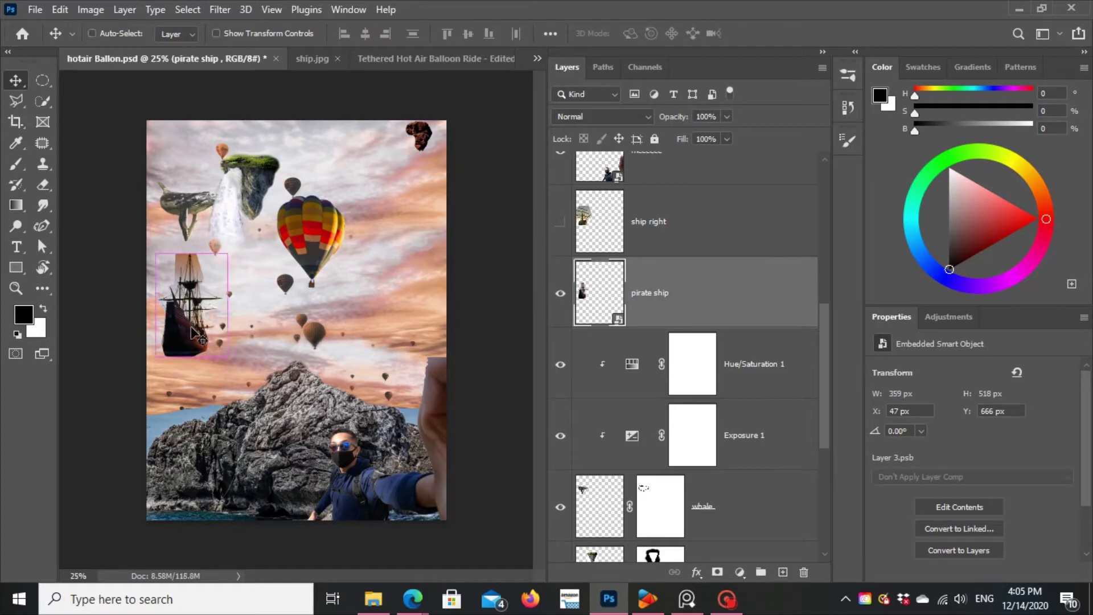
# Step: Shrink the pirate ship to 223 px wide and briefly toggle the ship right layer
pyautogui.hotkey('ctrl', 't')
pyautogui.moveTo(155, 357)
pyautogui.mouseDown()
pyautogui.moveTo(181, 320)
pyautogui.moveTo(201, 329)
pyautogui.mouseUp()
pyautogui.press('Return')
pyautogui.click(561, 222)
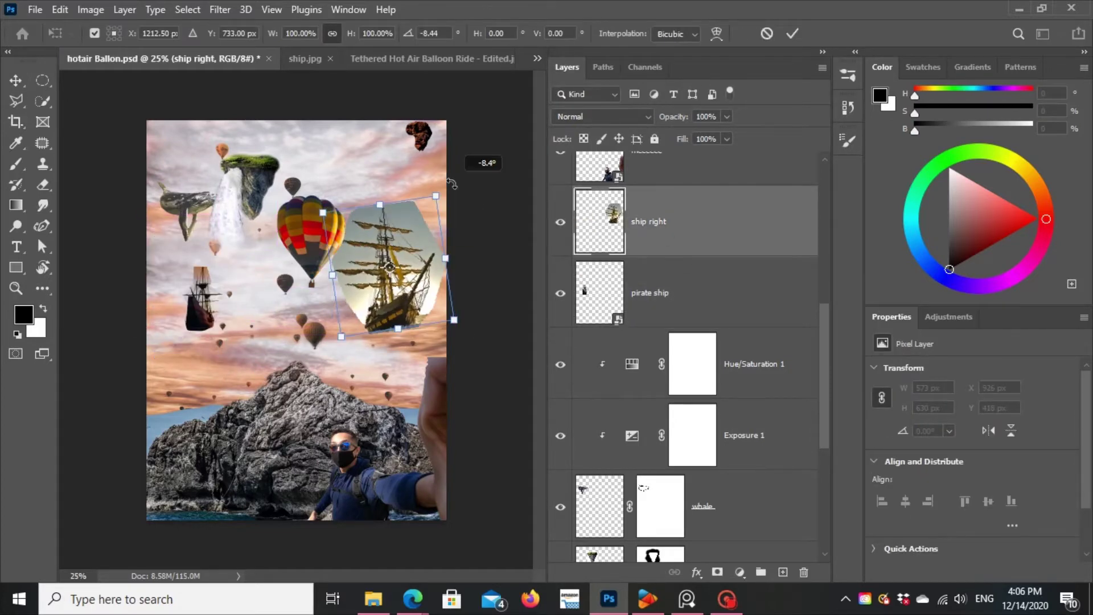
pyautogui.click(561, 221)
pyautogui.scroll(5, 626, 257)
# Step: Quick-select the sail ship in ship.jpg, cut it to its own layer, and drag it into the collage
pyautogui.click(295, 57)
pyautogui.press('w')
pyautogui.moveTo(273, 251); pyautogui.dragTo(335, 289)
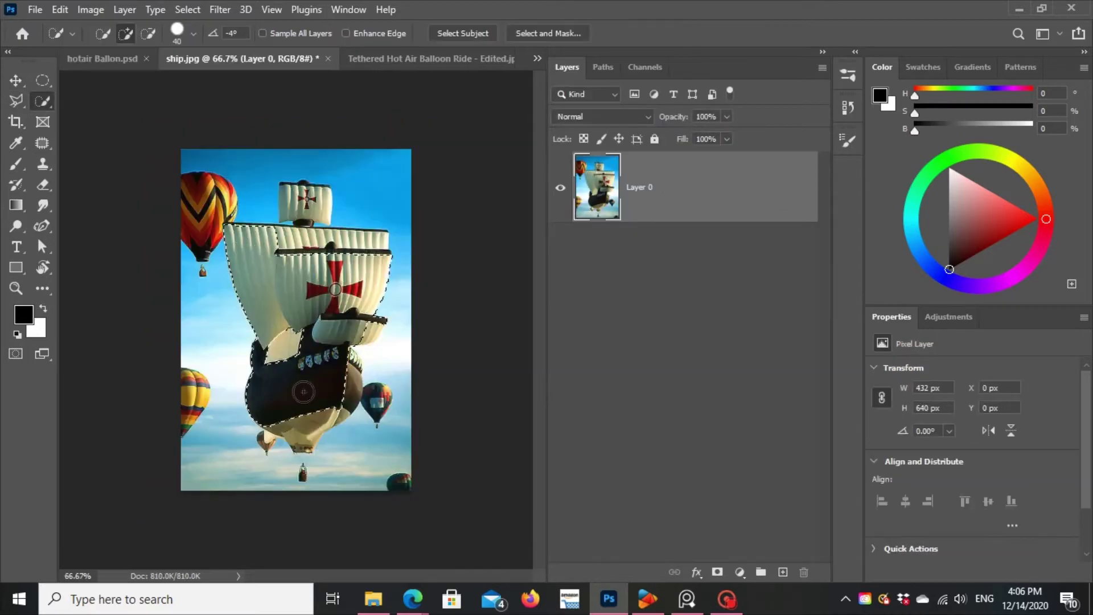
pyautogui.press('[')
pyautogui.press('[')
pyautogui.press('[')
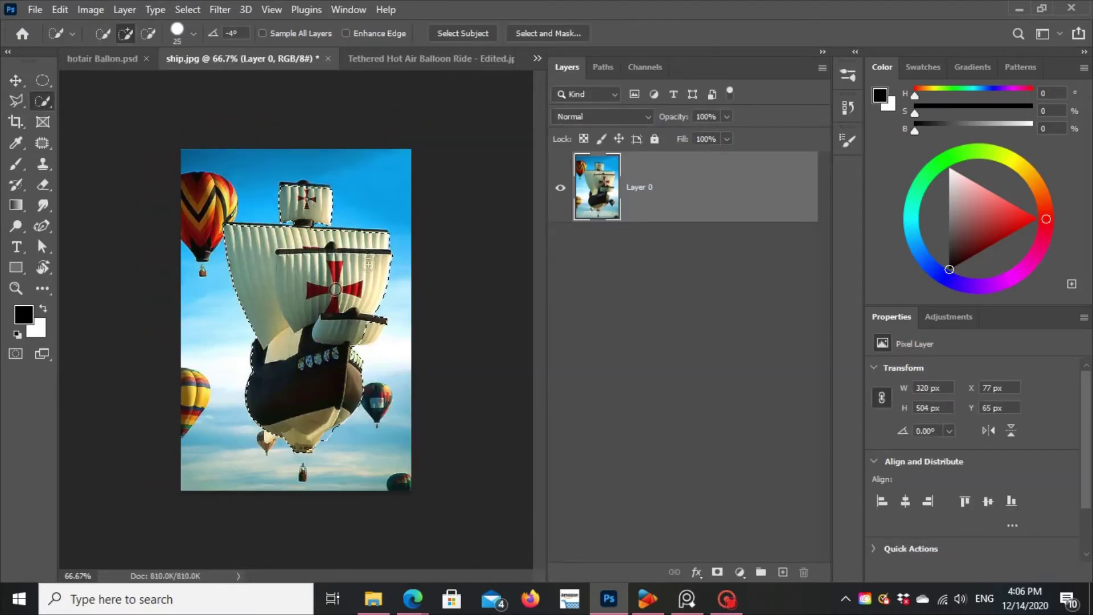
pyautogui.hotkey('ctrl', 'j')
pyautogui.click(561, 258)
pyautogui.moveTo(597, 187)
pyautogui.mouseDown()
pyautogui.moveTo(381, 280)
pyautogui.moveTo(399, 262)
pyautogui.mouseUp()
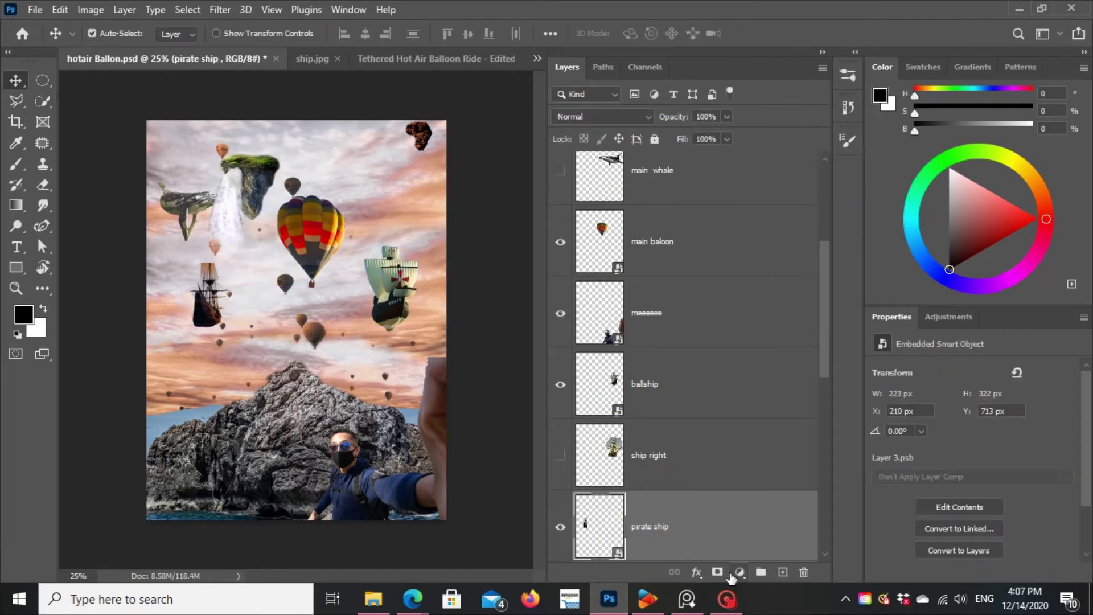
# Step: Add a layer mask to the pirate ship and zoom in to 300%
pyautogui.click(717, 572)
pyautogui.press('z')
pyautogui.moveTo(191, 272)
pyautogui.mouseDown()
pyautogui.moveTo(393, 239)
pyautogui.moveTo(367, 226)
pyautogui.mouseUp()
# Step: Paint on the pirate ship's mask, then zoom back out to 100%
pyautogui.press('b')
pyautogui.moveTo(274, 246); pyautogui.dragTo(225, 342)
pyautogui.scroll(-5, 225, 342)
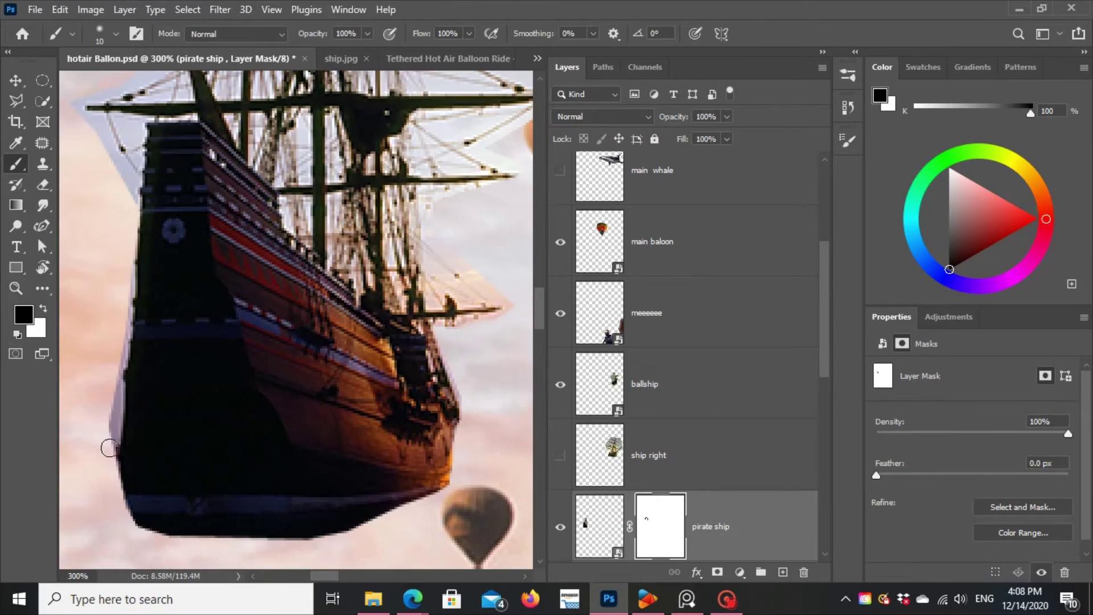
pyautogui.hotkey('ctrl', '-')
pyautogui.hotkey('ctrl', '-')
# Step: Quick-select the pirate ship and refine its edges in Select and Mask, removing the white sail halo
pyautogui.click(42, 101)
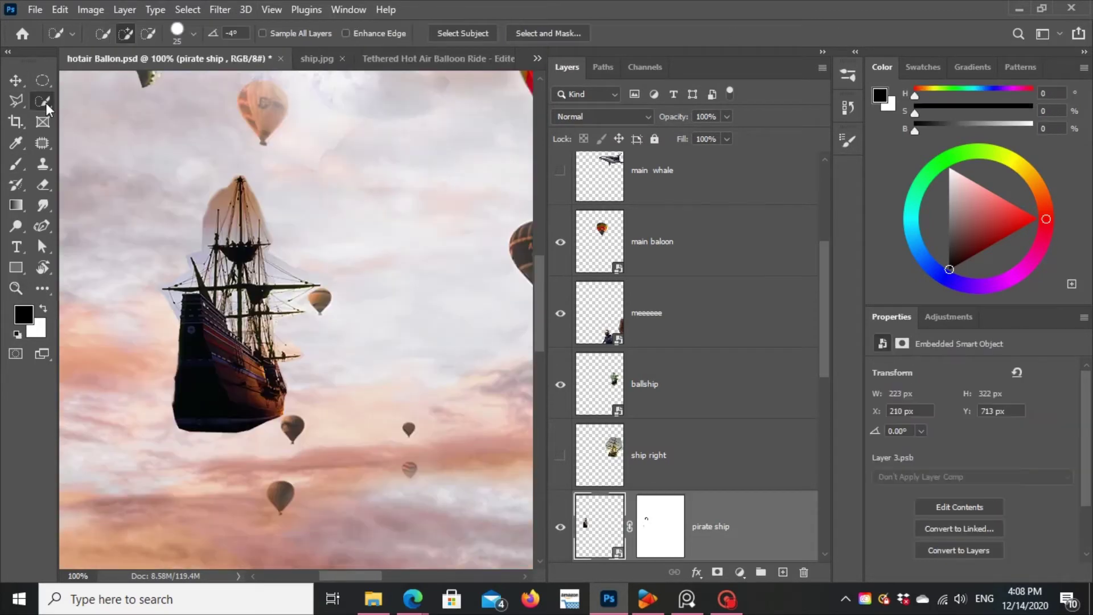
pyautogui.moveTo(240, 193); pyautogui.dragTo(285, 399)
pyautogui.click(187, 10)
pyautogui.click(224, 235)
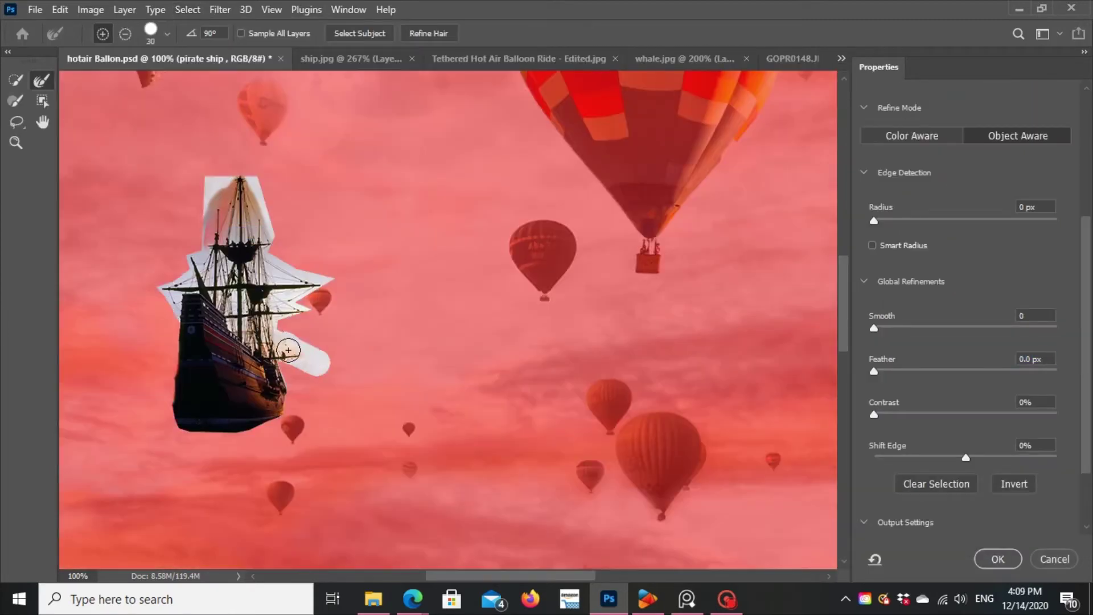
pyautogui.moveTo(289, 350)
pyautogui.mouseDown()
pyautogui.moveTo(274, 256)
pyautogui.moveTo(320, 310)
pyautogui.mouseUp()
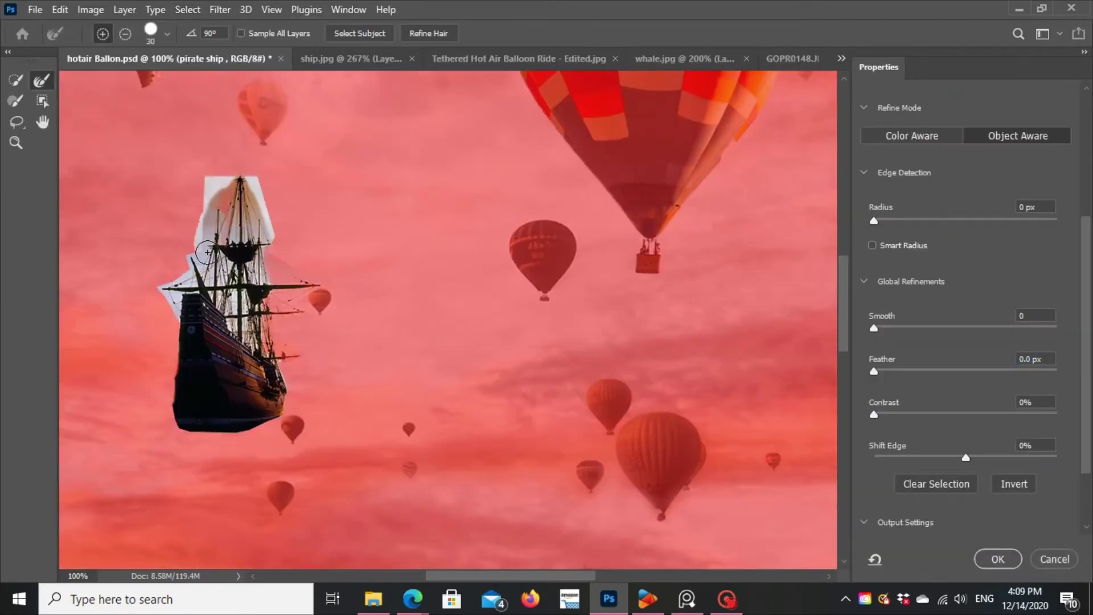
pyautogui.moveTo(166, 284)
pyautogui.mouseDown()
pyautogui.moveTo(239, 250)
pyautogui.moveTo(262, 296)
pyautogui.moveTo(269, 281)
pyautogui.mouseUp()
pyautogui.click(997, 559)
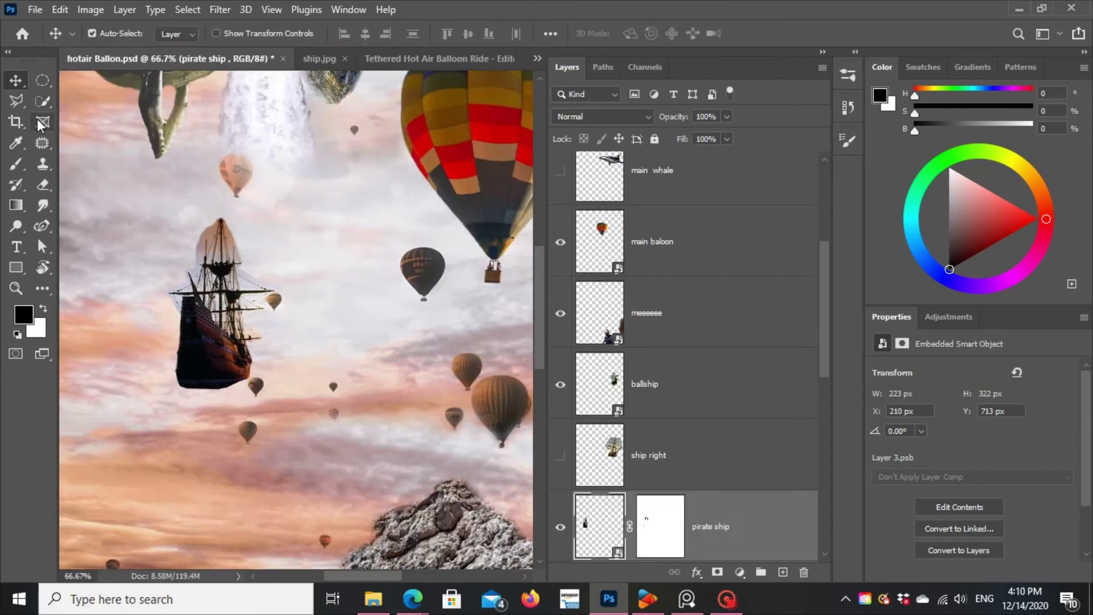
# Step: Draw an oval marquee around the pirate ship and refine the rigging edges into the layer mask
pyautogui.rightClick(43, 80)
pyautogui.click(85, 98)
pyautogui.moveTo(149, 212); pyautogui.dragTo(310, 420)
pyautogui.hotkey('ctrl', 'alt', 'r')
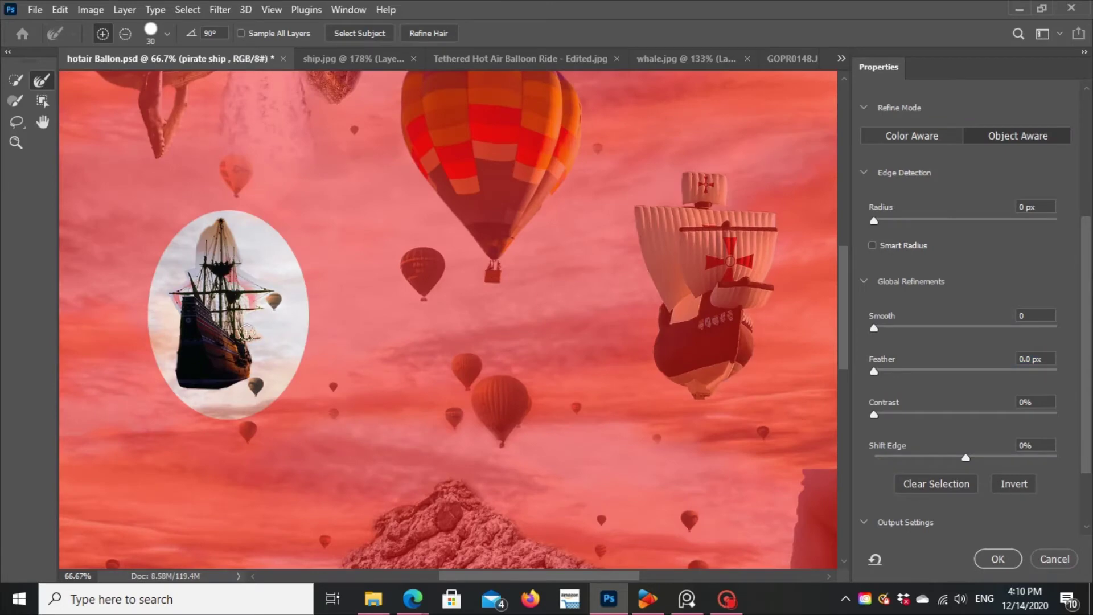
pyautogui.moveTo(248, 334); pyautogui.dragTo(216, 261)
pyautogui.scroll(-1, 956, 455)
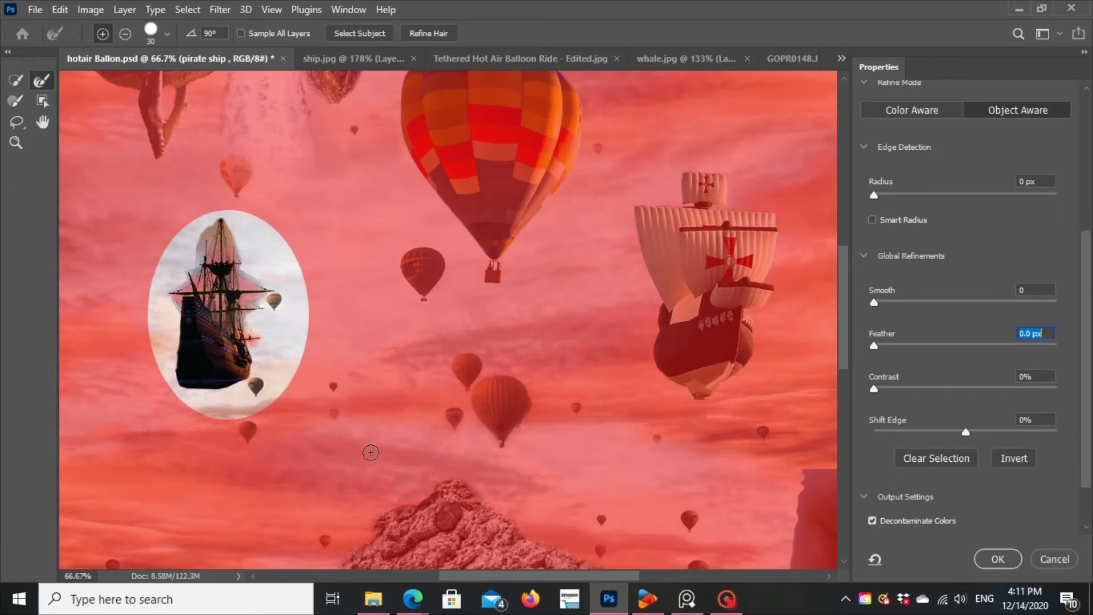
pyautogui.click(995, 560)
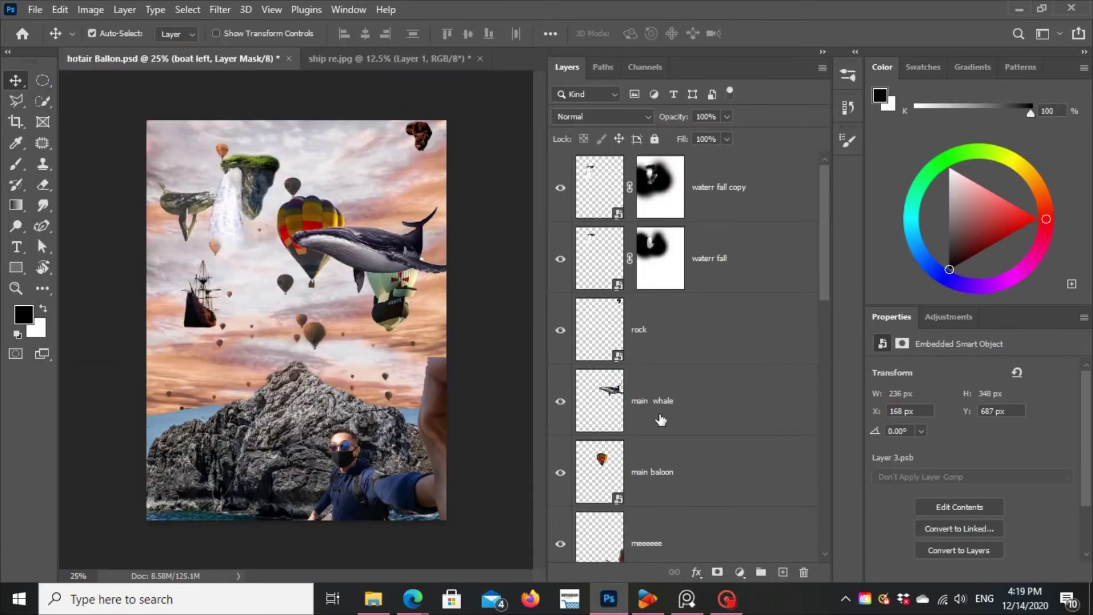
# Step: Rotate the main whale about -5 degrees, undoing a stray ballship nudge
pyautogui.moveTo(650, 419); pyautogui.dragTo(650, 159)
pyautogui.click(652, 329)
pyautogui.hotkey('ctrl', 't')
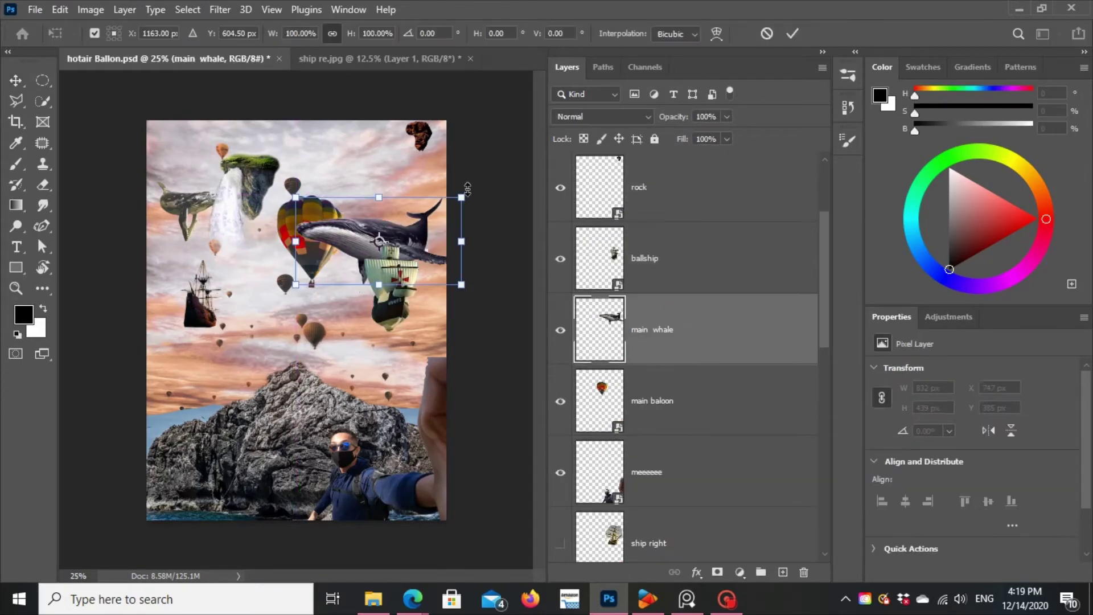
pyautogui.moveTo(472, 186); pyautogui.dragTo(467, 177)
pyautogui.press('Return')
pyautogui.moveTo(393, 285); pyautogui.dragTo(484, 331)
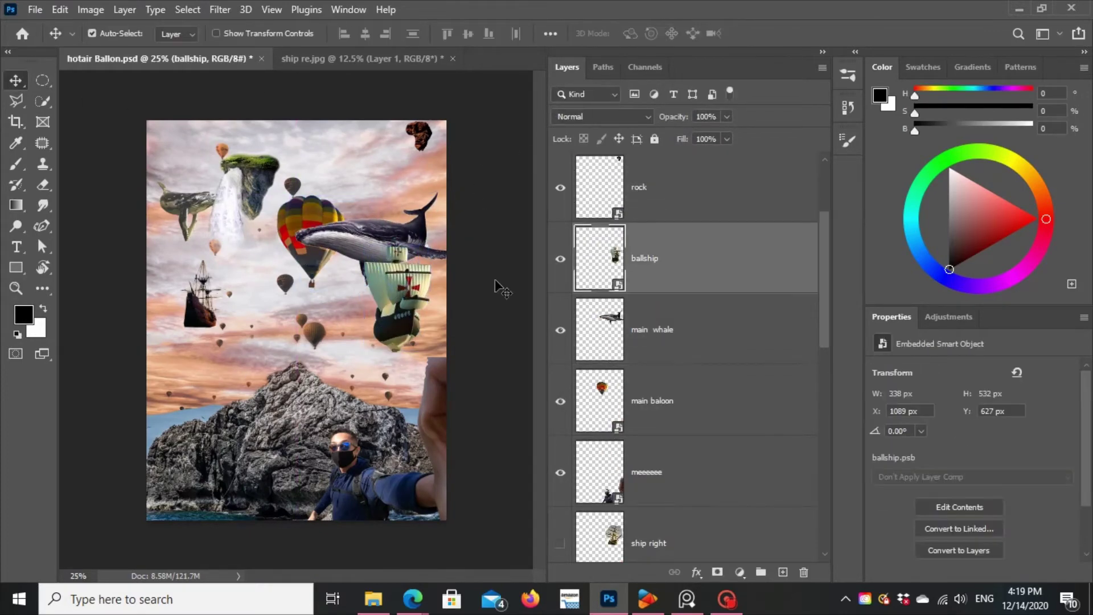
pyautogui.hotkey('ctrl', 'z')
# Step: Shift the balloon and waterfall island, then duplicate the waterfall and scale the copy to about 90%
pyautogui.moveTo(308, 259); pyautogui.dragTo(303, 259)
pyautogui.moveTo(259, 188); pyautogui.dragTo(226, 184)
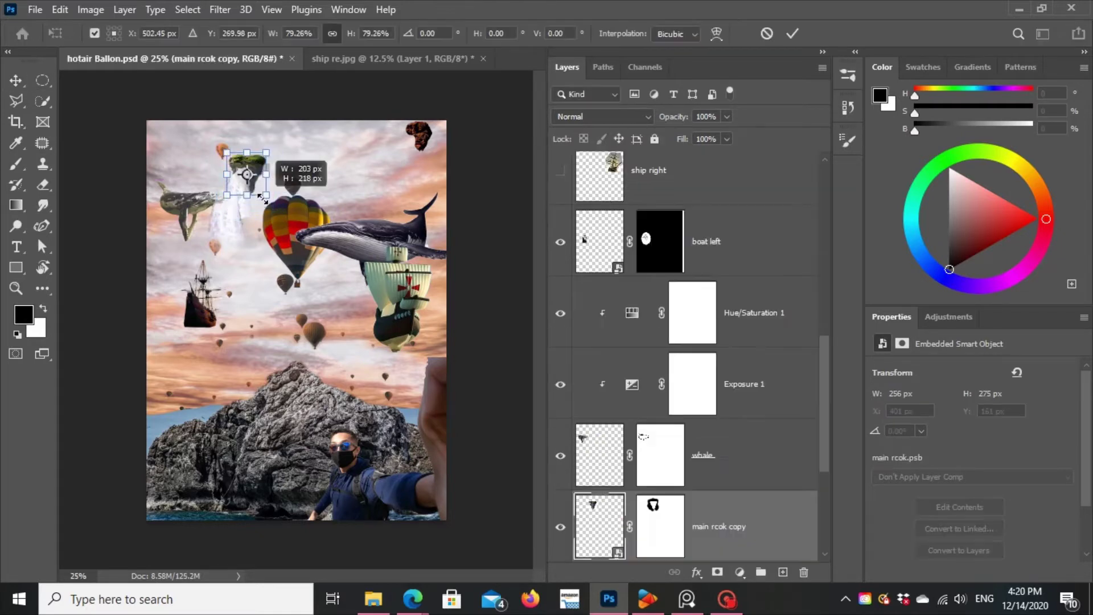
pyautogui.hotkey('ctrl', 't')
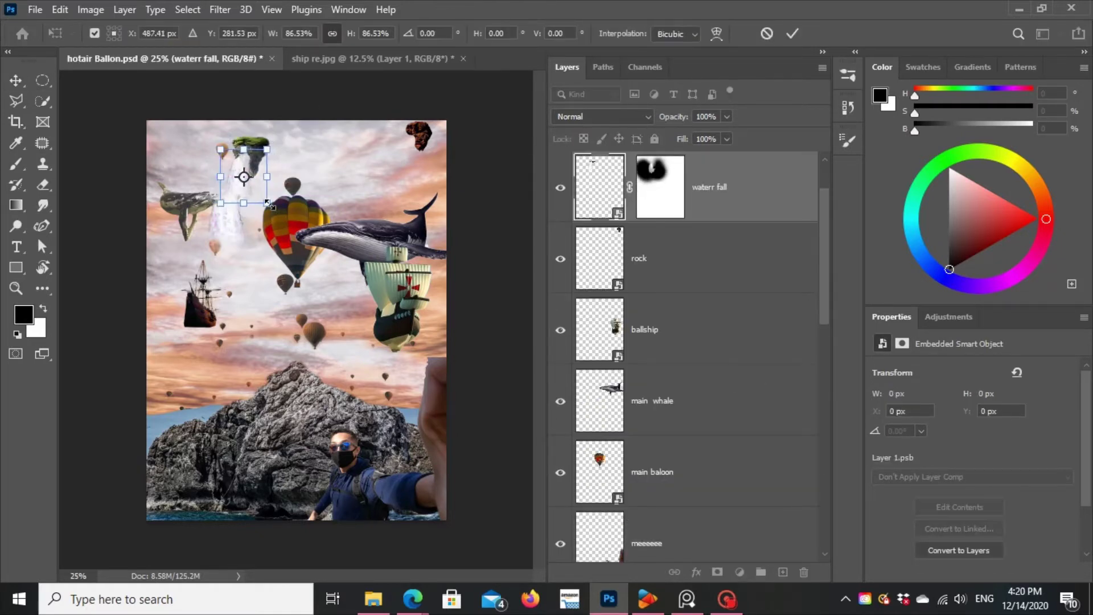
pyautogui.press('Return')
pyautogui.hotkey('ctrl', 'j')
pyautogui.hotkey('ctrl', 't')
pyautogui.moveTo(271, 237); pyautogui.dragTo(265, 228)
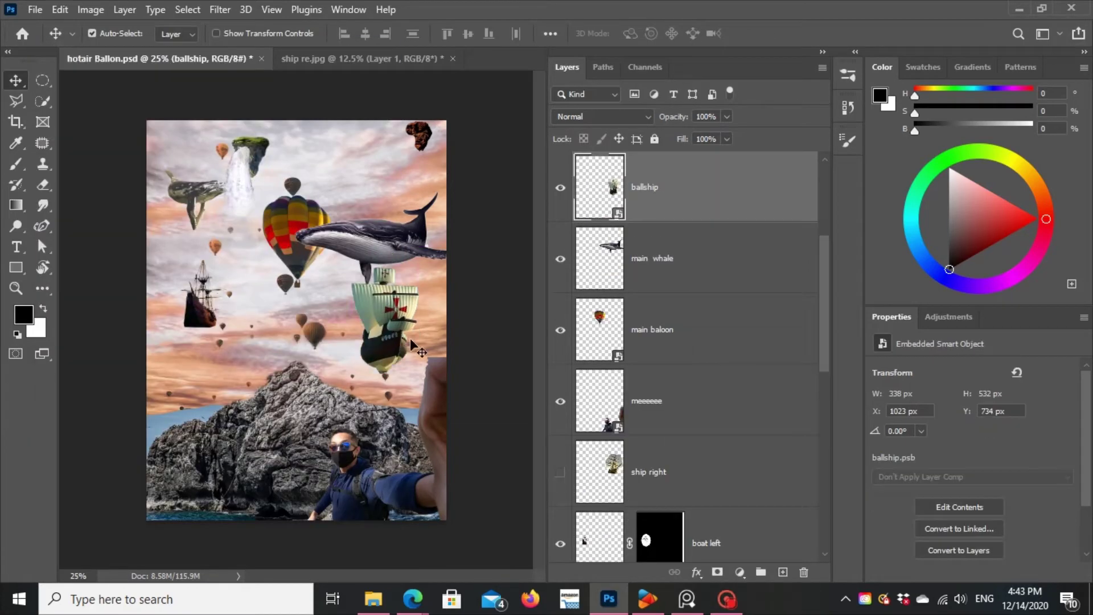
# Step: Move the ship to the left of the sky and the small whale up and right
pyautogui.moveTo(411, 339); pyautogui.dragTo(204, 313)
pyautogui.click(191, 199)
pyautogui.hotkey('ctrl', 't')
pyautogui.moveTo(193, 206); pyautogui.dragTo(216, 187)
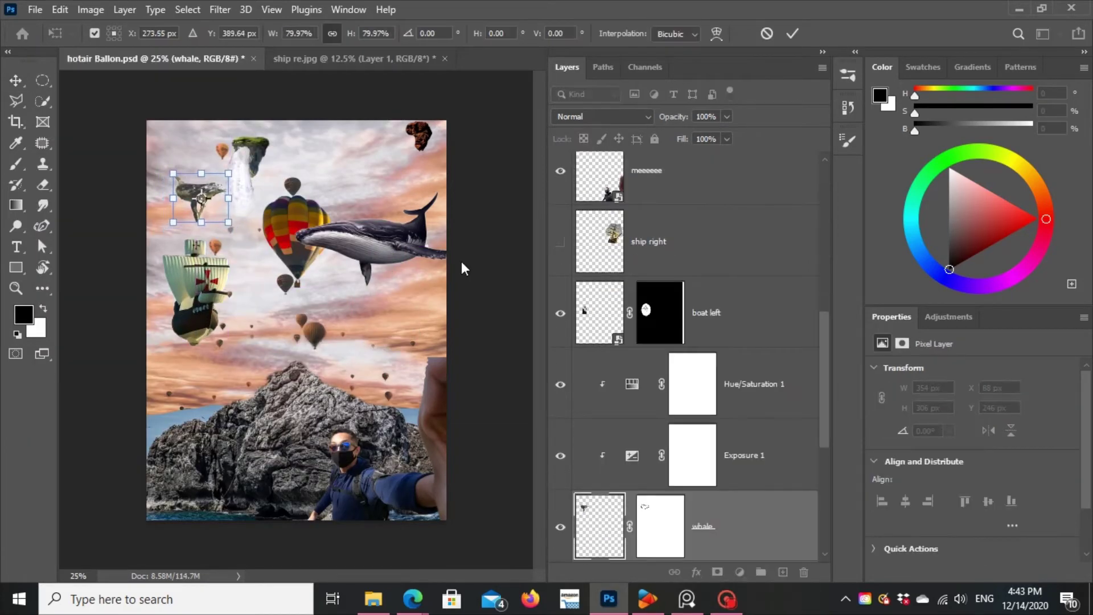
pyautogui.press('Return')
# Step: Enlarge the main balloon and bring the balloon and main whale higher in the layer stack
pyautogui.moveTo(296, 250); pyautogui.dragTo(367, 254)
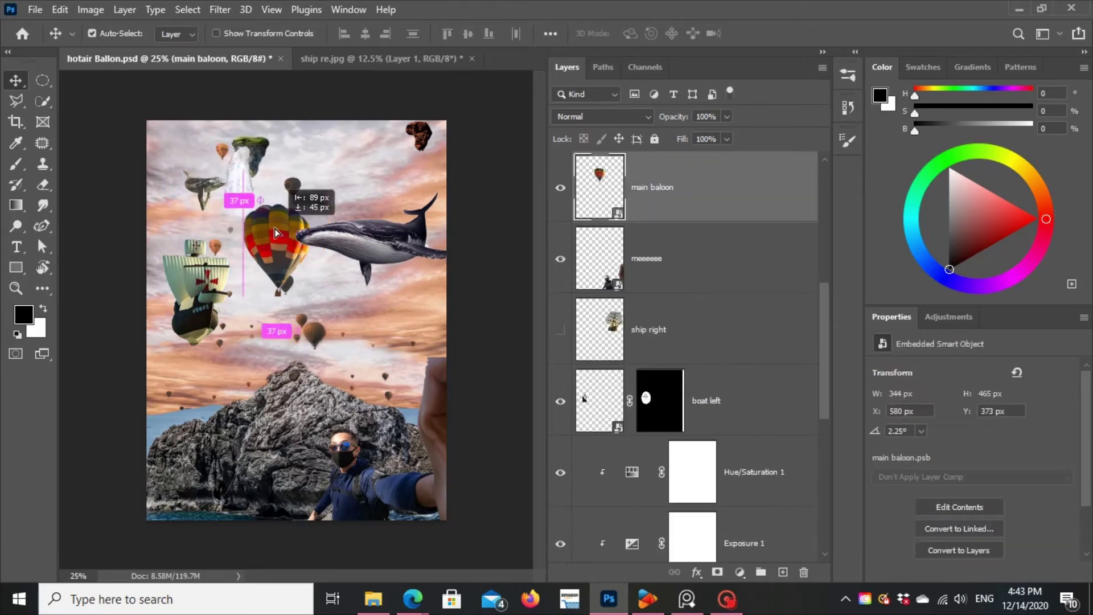
pyautogui.click(309, 266)
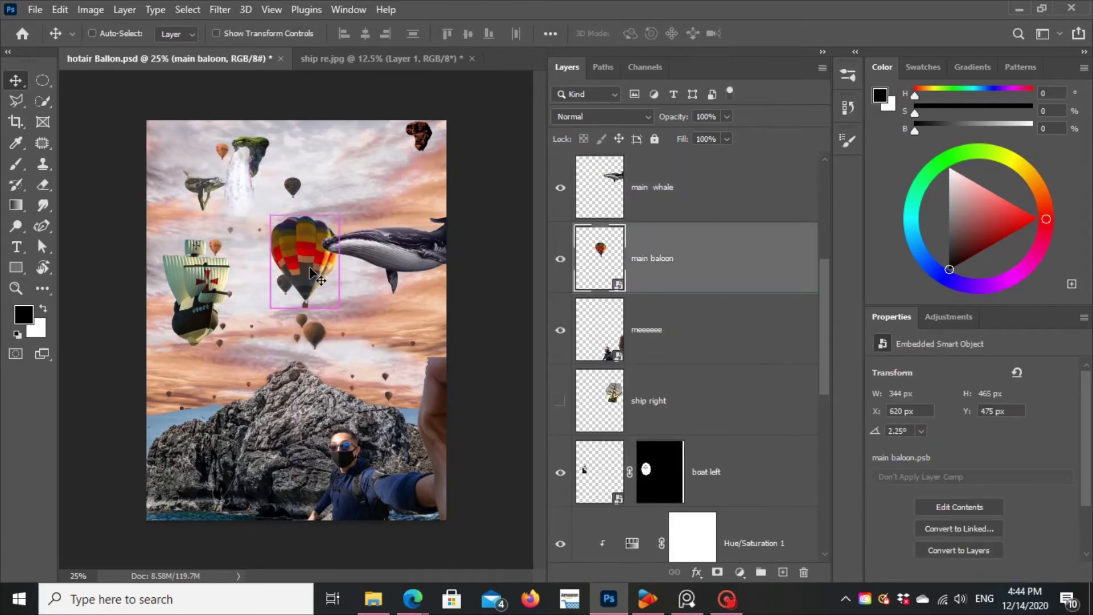
pyautogui.hotkey('ctrl', 't')
pyautogui.moveTo(301, 262); pyautogui.dragTo(296, 239)
pyautogui.scroll(-5, 731, 349)
pyautogui.scroll(3, 731, 349)
pyautogui.scroll(5, 731, 349)
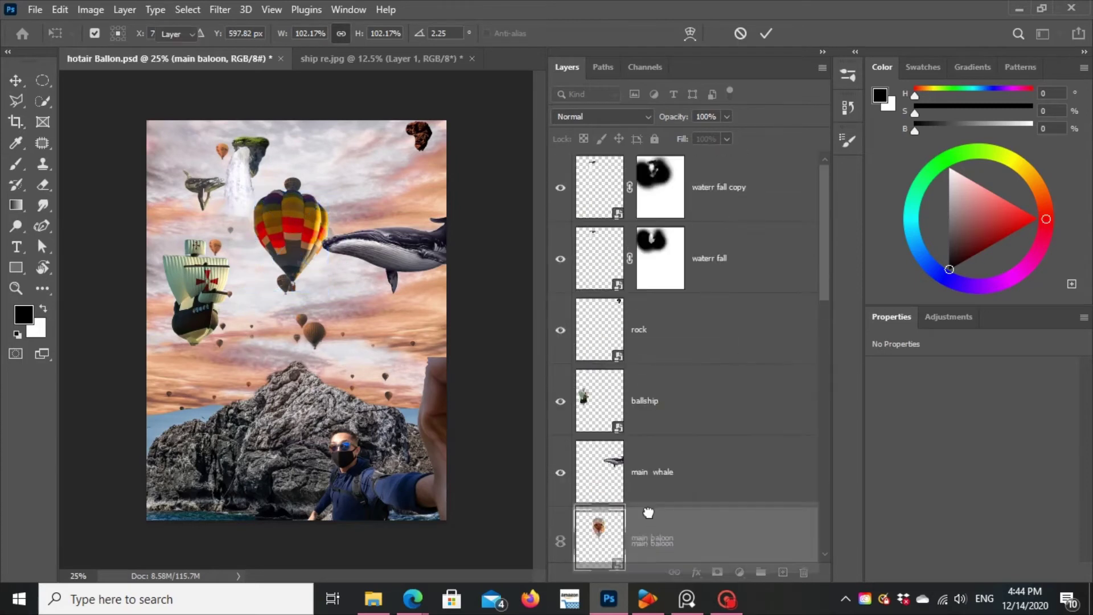
pyautogui.press('Return')
pyautogui.moveTo(384, 254); pyautogui.dragTo(396, 258)
pyautogui.hotkey('ctrl', 'shift', ']')
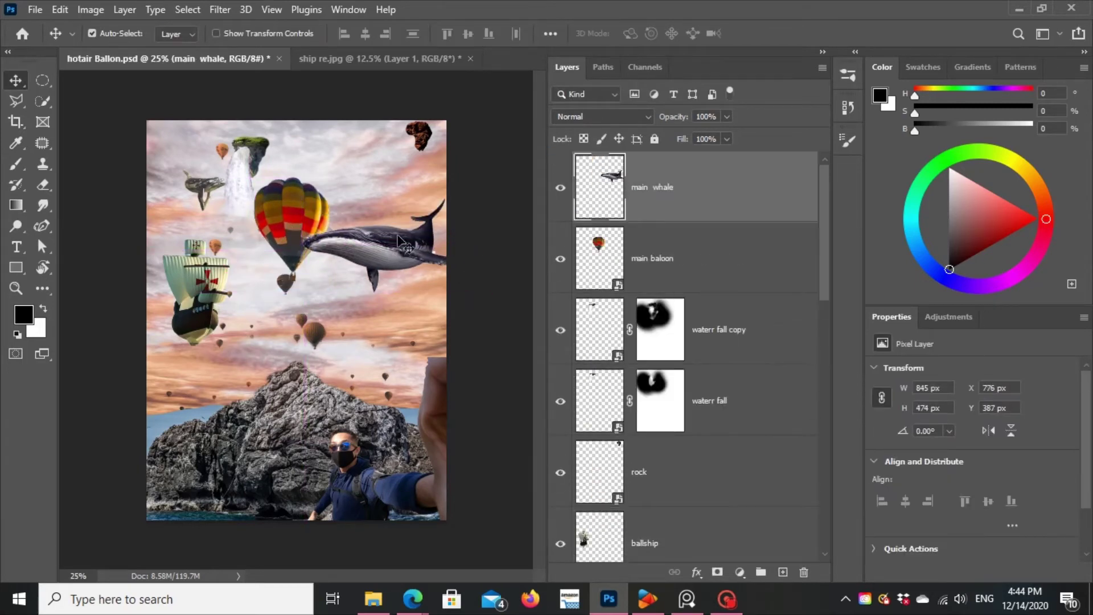
# Step: Flip the ballship horizontally and move it to the right
pyautogui.click(645, 526)
pyautogui.moveTo(407, 365); pyautogui.dragTo(419, 384)
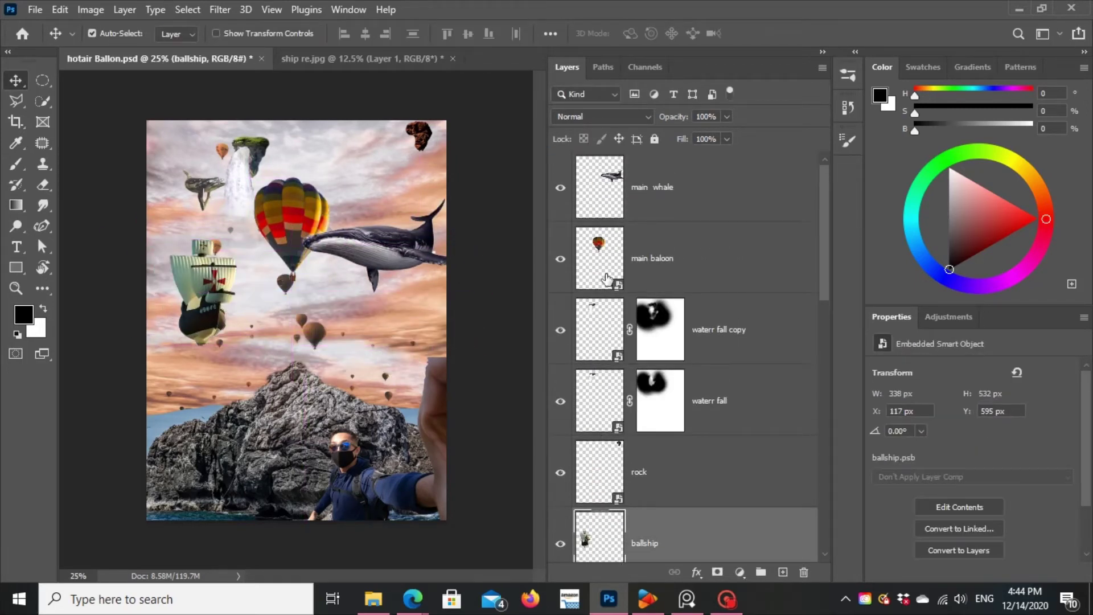
pyautogui.hotkey('ctrl', 't')
pyautogui.rightClick(225, 310)
pyautogui.click(267, 564)
pyautogui.moveTo(210, 327); pyautogui.dragTo(268, 331)
pyautogui.press('Return')
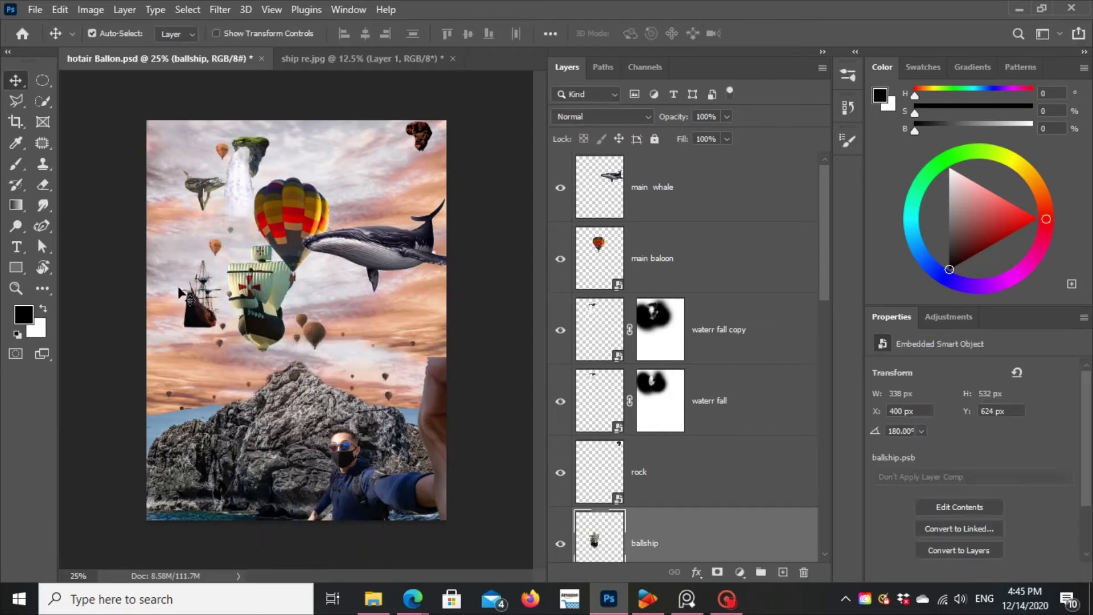
# Step: Flip the dark boat horizontally, then move the ballship beneath the balloon layer and fine-tune its position
pyautogui.rightClick(428, 336)
pyautogui.click(456, 346)
pyautogui.hotkey('ctrl', 't')
pyautogui.press('Return')
pyautogui.click(645, 313)
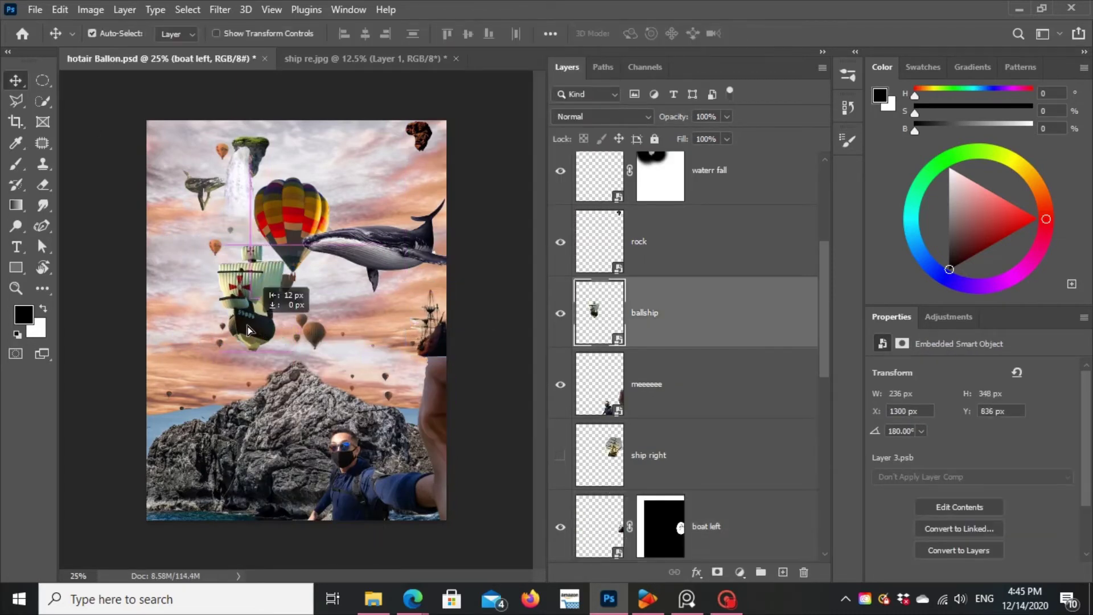
pyautogui.moveTo(645, 312); pyautogui.dragTo(645, 188)
pyautogui.moveTo(264, 329); pyautogui.dragTo(244, 280)
# Step: Raise the balloon above the ship layer, place it at the upper right, and move the whale up
pyautogui.click(652, 329)
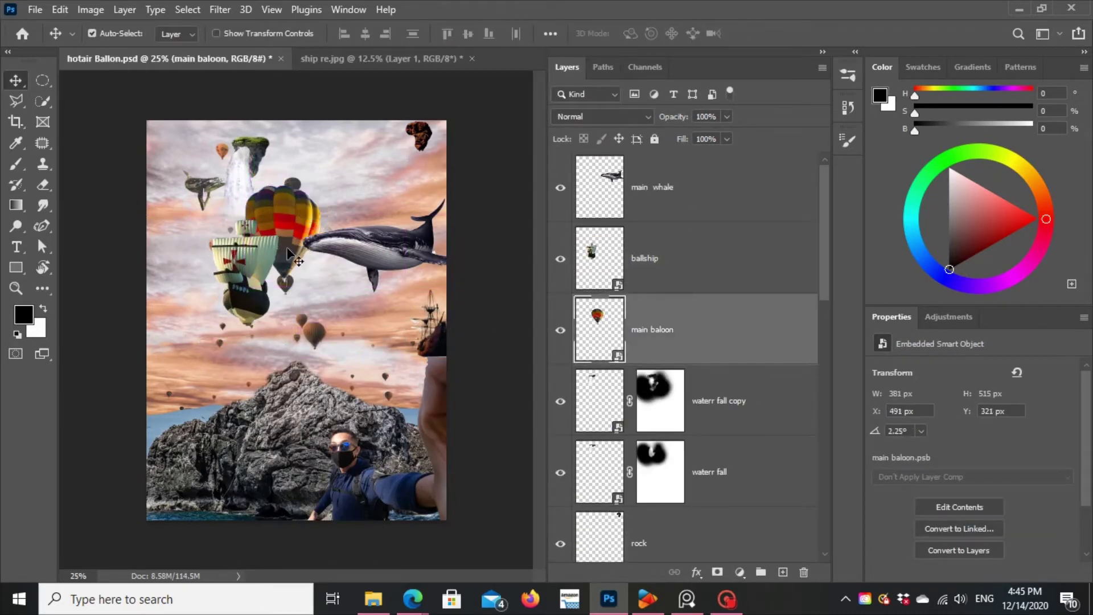
pyautogui.moveTo(652, 329); pyautogui.dragTo(652, 251)
pyautogui.moveTo(297, 228)
pyautogui.mouseDown()
pyautogui.moveTo(340, 209)
pyautogui.moveTo(305, 188)
pyautogui.mouseUp()
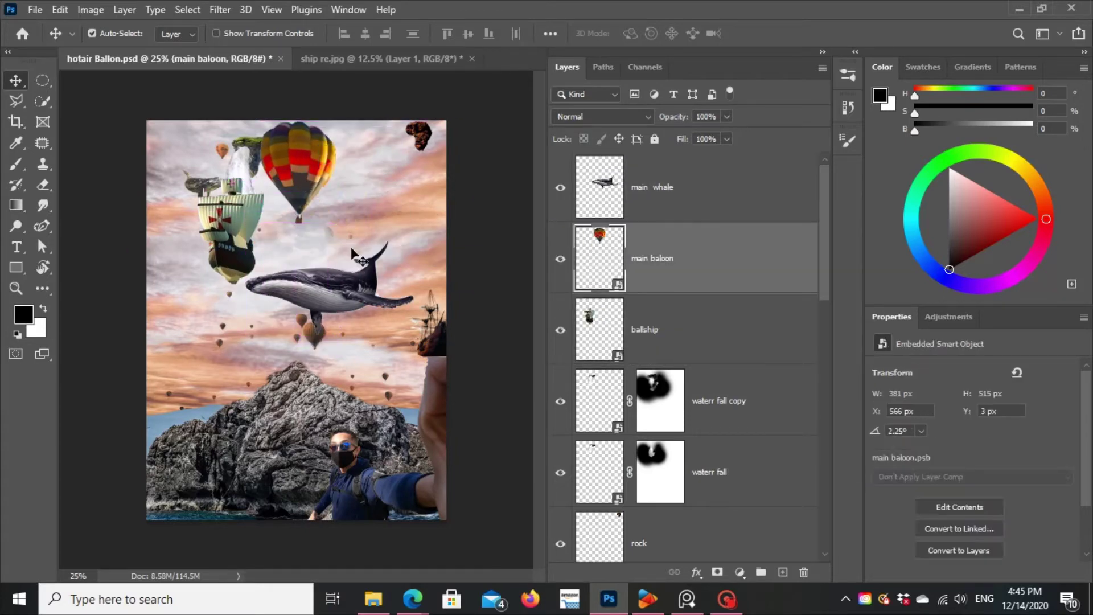
pyautogui.moveTo(234, 239); pyautogui.dragTo(236, 273)
pyautogui.moveTo(369, 296)
pyautogui.mouseDown()
pyautogui.moveTo(437, 242)
pyautogui.moveTo(312, 281)
pyautogui.mouseUp()
pyautogui.hotkey('ctrl', 't')
pyautogui.press('Return')
pyautogui.moveTo(307, 199)
pyautogui.mouseDown()
pyautogui.moveTo(387, 225)
pyautogui.moveTo(355, 196)
pyautogui.moveTo(372, 171)
pyautogui.mouseUp()
# Step: Clip a Brightness/Contrast layer (Brightness 56, Contrast -26) to the main rcok copy layer
pyautogui.click(265, 152)
pyautogui.scroll(2, 605, 344)
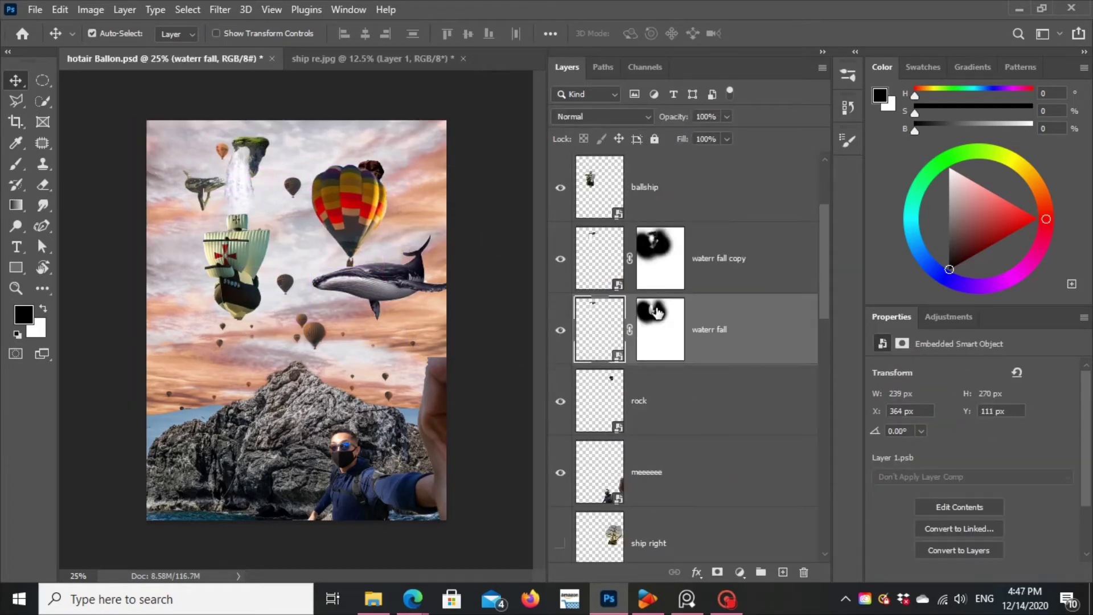
pyautogui.scroll(-3, 655, 319)
pyautogui.scroll(-3, 569, 341)
pyautogui.click(717, 401)
pyautogui.click(950, 317)
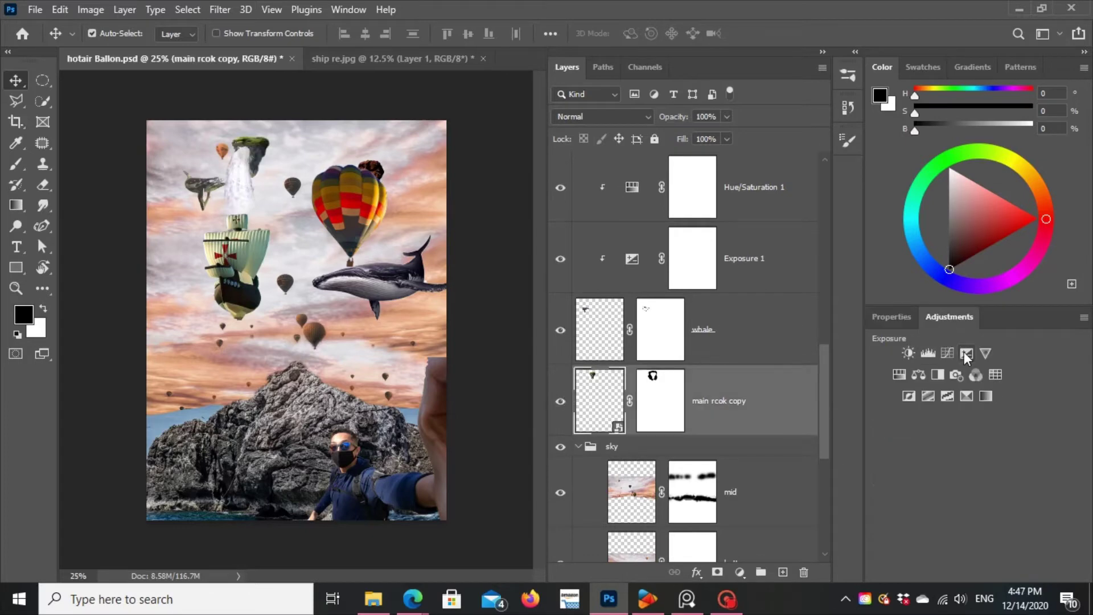
pyautogui.click(909, 353)
pyautogui.moveTo(974, 414)
pyautogui.mouseDown()
pyautogui.moveTo(1008, 414)
pyautogui.moveTo(923, 445)
pyautogui.mouseUp()
pyautogui.hotkey('ctrl', 'alt', 'g')
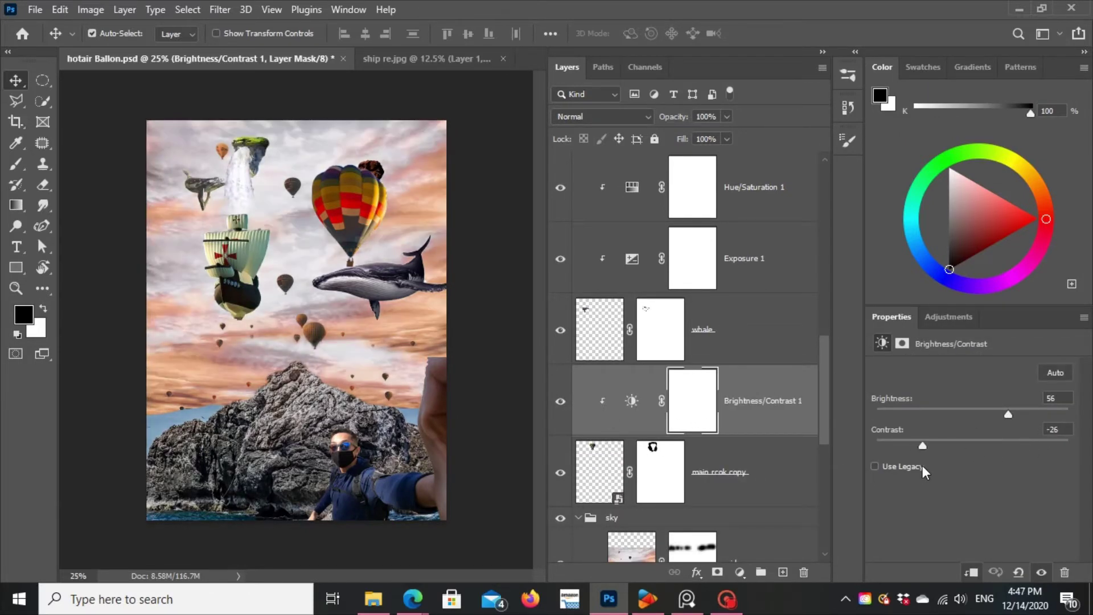
# Step: Clip a Color Balance layer to the rock to shift its midtones
pyautogui.click(949, 317)
pyautogui.click(950, 375)
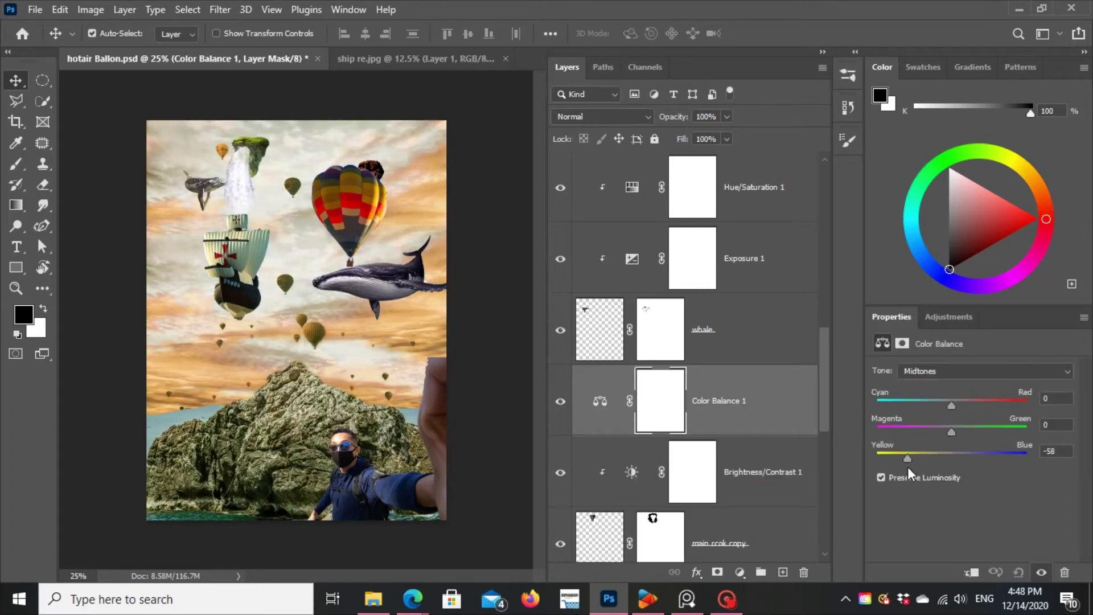
pyautogui.keyDown('alt'); pyautogui.click(619, 442); pyautogui.keyUp('alt')
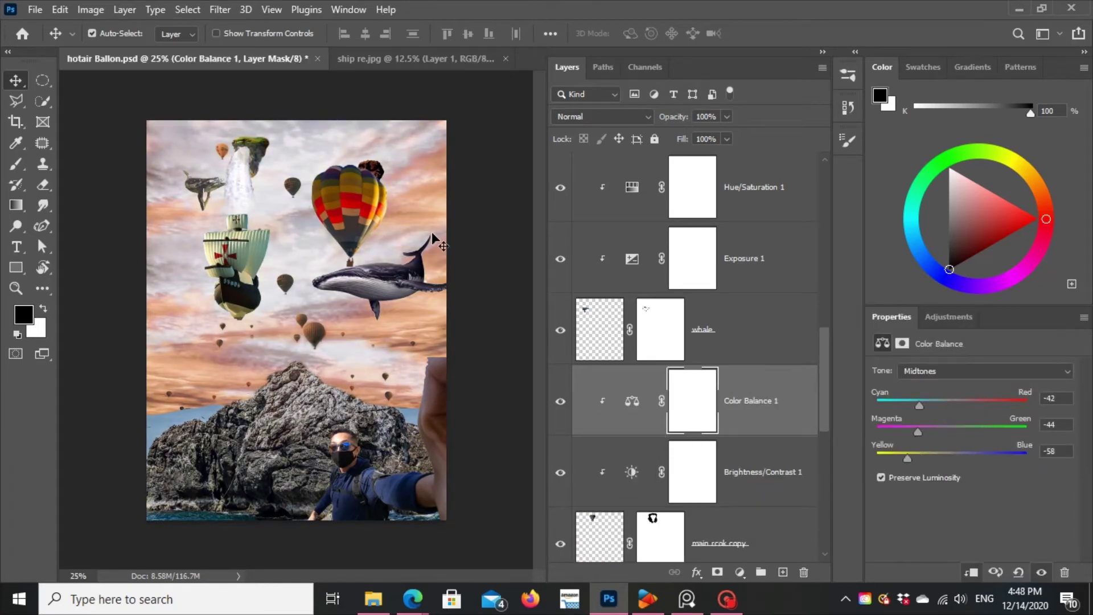
pyautogui.click(430, 262)
# Step: Reposition the balloon, whale and ship, and enlarge the ship above the balloon
pyautogui.moveTo(373, 206); pyautogui.dragTo(342, 200)
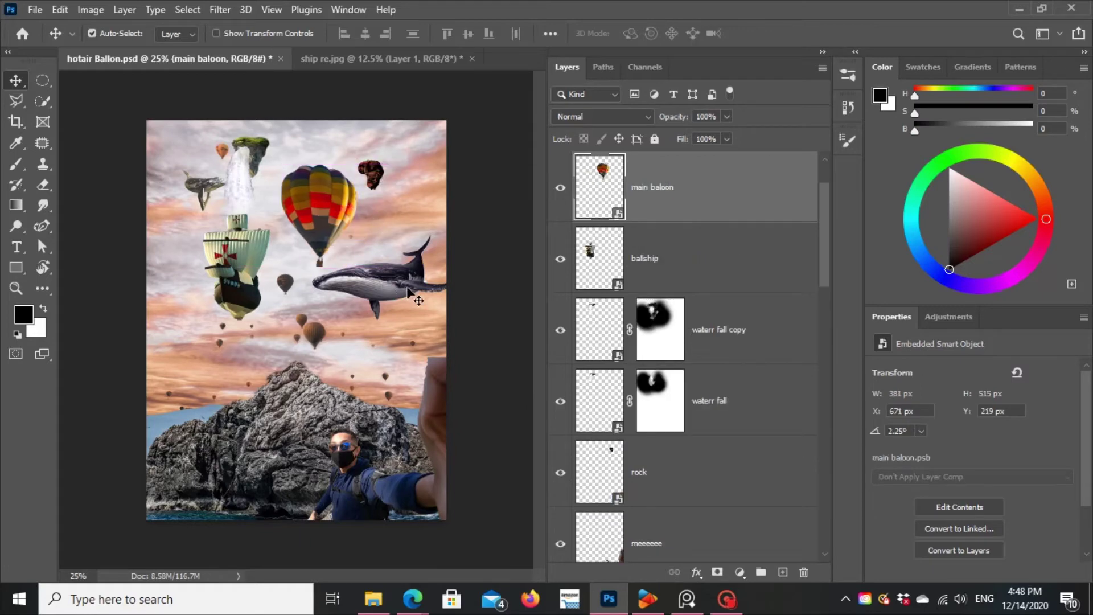
pyautogui.moveTo(430, 273); pyautogui.dragTo(444, 205)
pyautogui.moveTo(252, 305)
pyautogui.mouseDown()
pyautogui.moveTo(262, 308)
pyautogui.moveTo(233, 325)
pyautogui.mouseUp()
pyautogui.hotkey('ctrl', ']')
pyautogui.hotkey('ctrl', 't')
pyautogui.press('Return')
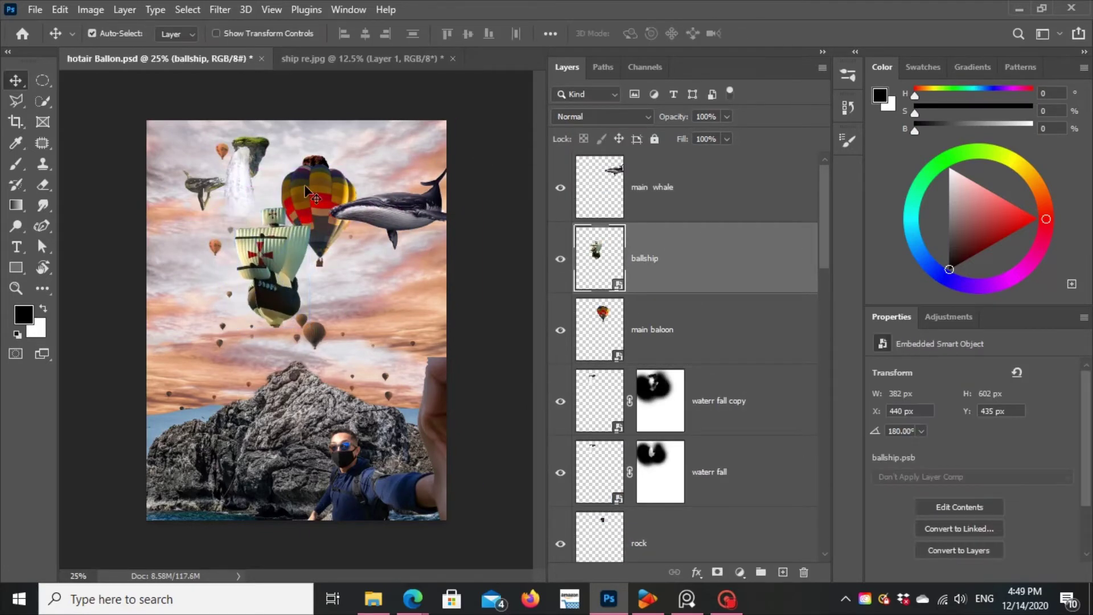
# Step: Lay the main whale across the ship, restack it above the balloon, and nudge the balloon right
pyautogui.moveTo(387, 211)
pyautogui.mouseDown()
pyautogui.moveTo(450, 245)
pyautogui.moveTo(269, 245)
pyautogui.moveTo(316, 208)
pyautogui.moveTo(382, 246)
pyautogui.mouseUp()
pyautogui.hotkey('ctrl', '[')
pyautogui.hotkey('ctrl', '[')
pyautogui.click(319, 251)
pyautogui.hotkey('ctrl', 't')
pyautogui.press('Return')
pyautogui.hotkey('ctrl', ']')
pyautogui.moveTo(370, 193); pyautogui.dragTo(382, 188)
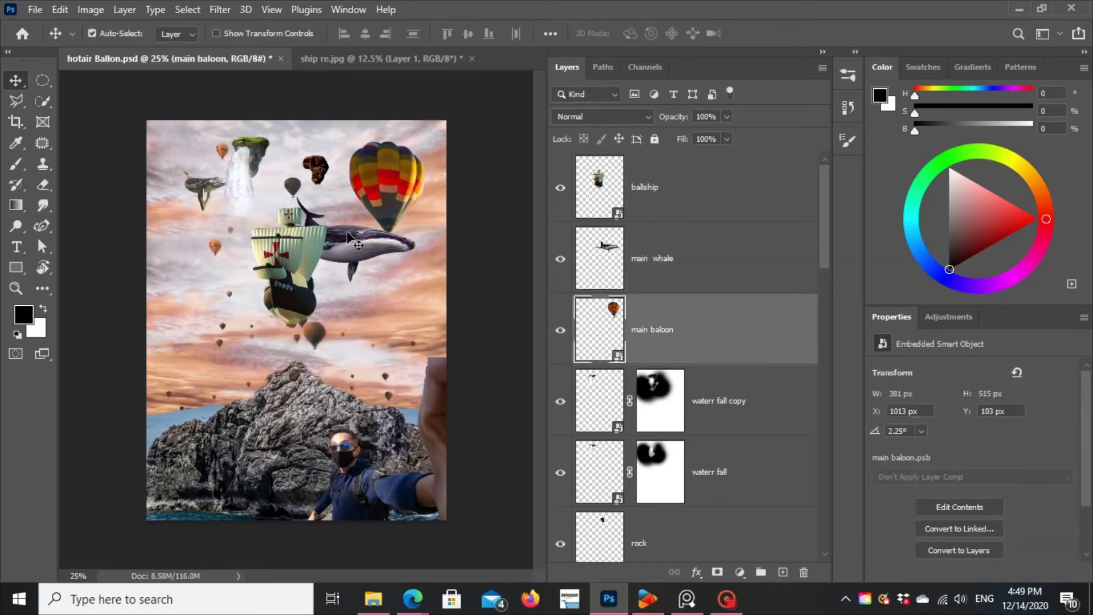
# Step: Tone the main whale with clipped Brightness/Contrast (brightness 23, lower contrast) and cyan-shifted Color Balance
pyautogui.click(379, 256)
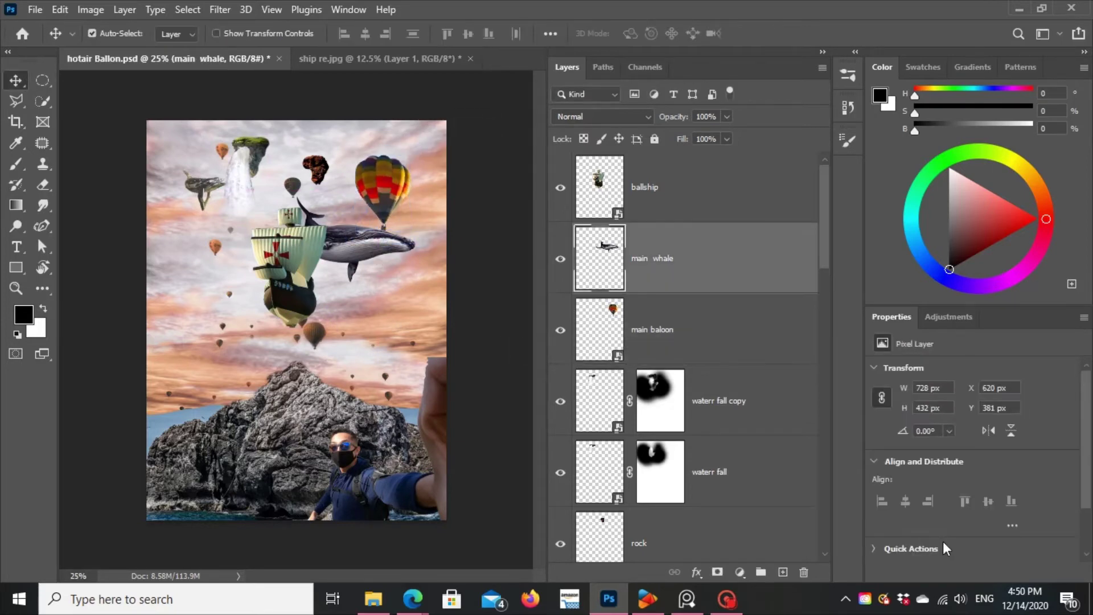
pyautogui.click(740, 572)
pyautogui.scroll(5, 342, 257)
pyautogui.keyDown('alt'); pyautogui.click(614, 293); pyautogui.keyUp('alt')
pyautogui.press('z')
pyautogui.moveTo(1029, 414)
pyautogui.mouseDown()
pyautogui.moveTo(987, 414)
pyautogui.moveTo(916, 446)
pyautogui.mouseUp()
pyautogui.hotkey('ctrl', '-')
pyautogui.hotkey('ctrl', '-')
pyautogui.hotkey('ctrl', '-')
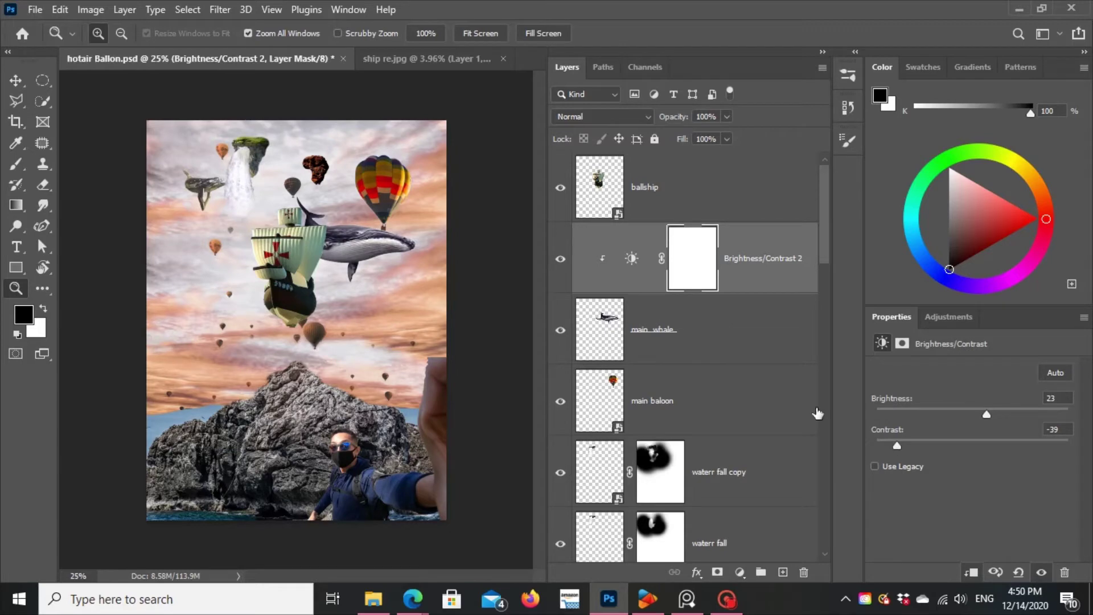
pyautogui.click(797, 353)
pyautogui.click(918, 374)
pyautogui.moveTo(952, 405); pyautogui.dragTo(937, 416)
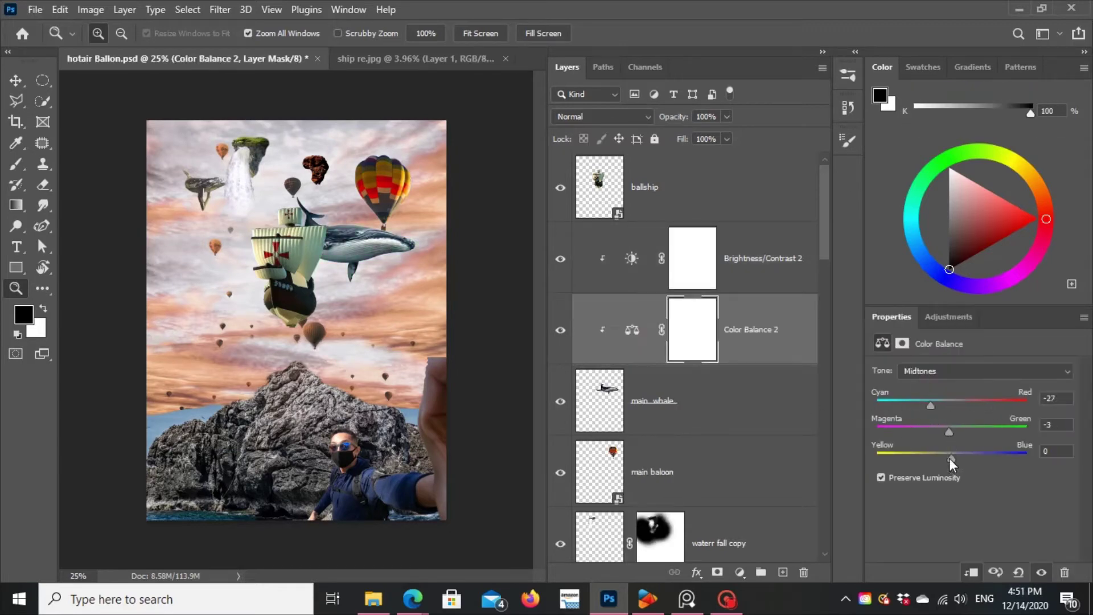
# Step: Flip the small whale and move it beside the waterfall
pyautogui.press('v')
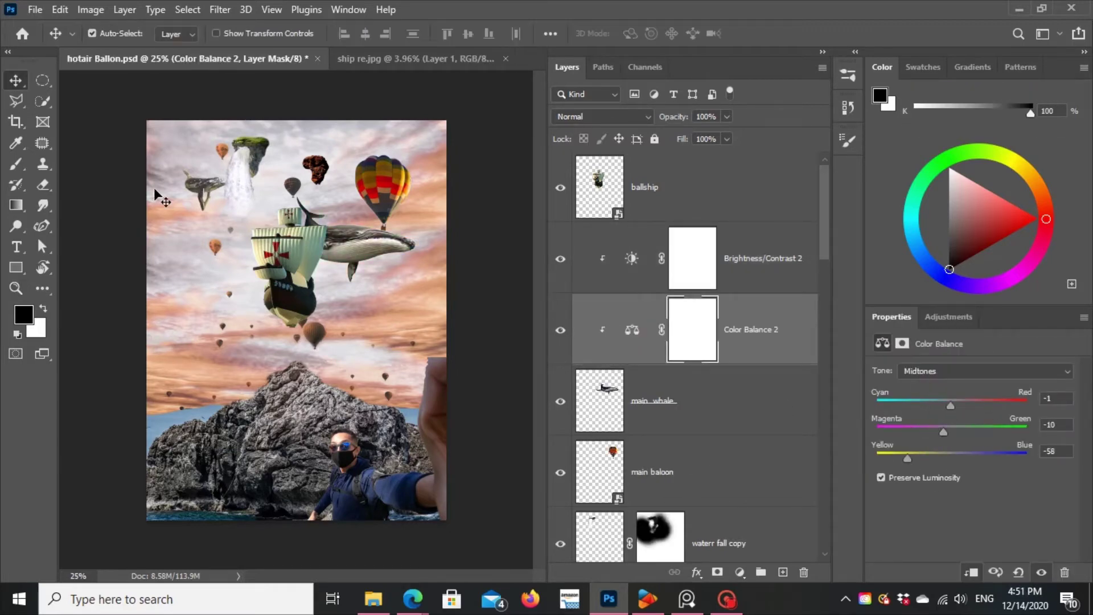
pyautogui.click(198, 192)
pyautogui.hotkey('ctrl', 't')
pyautogui.rightClick(181, 167)
pyautogui.click(205, 449)
pyautogui.moveTo(241, 179)
pyautogui.mouseDown()
pyautogui.moveTo(286, 182)
pyautogui.moveTo(312, 153)
pyautogui.mouseUp()
# Step: Commit the small whale, then add a clipped Brightness/Contrast layer at brightness -91, contrast -13
pyautogui.press('Return')
pyautogui.click(948, 317)
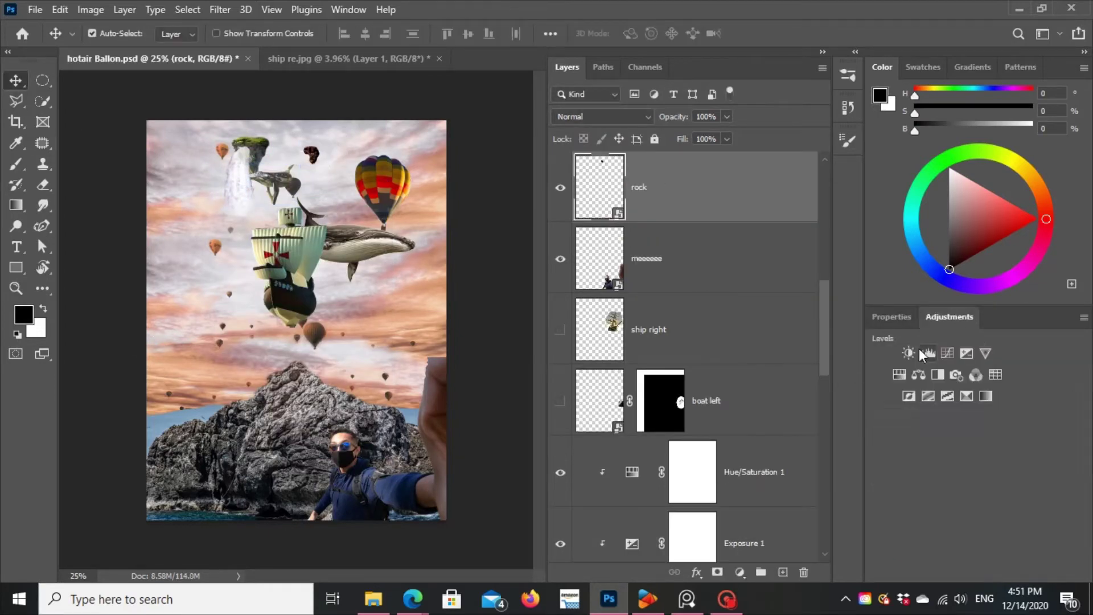
pyautogui.click(919, 348)
pyautogui.moveTo(971, 414); pyautogui.dragTo(914, 414)
pyautogui.moveTo(997, 445); pyautogui.dragTo(948, 445)
pyautogui.hotkey('ctrl', 'alt', 'g')
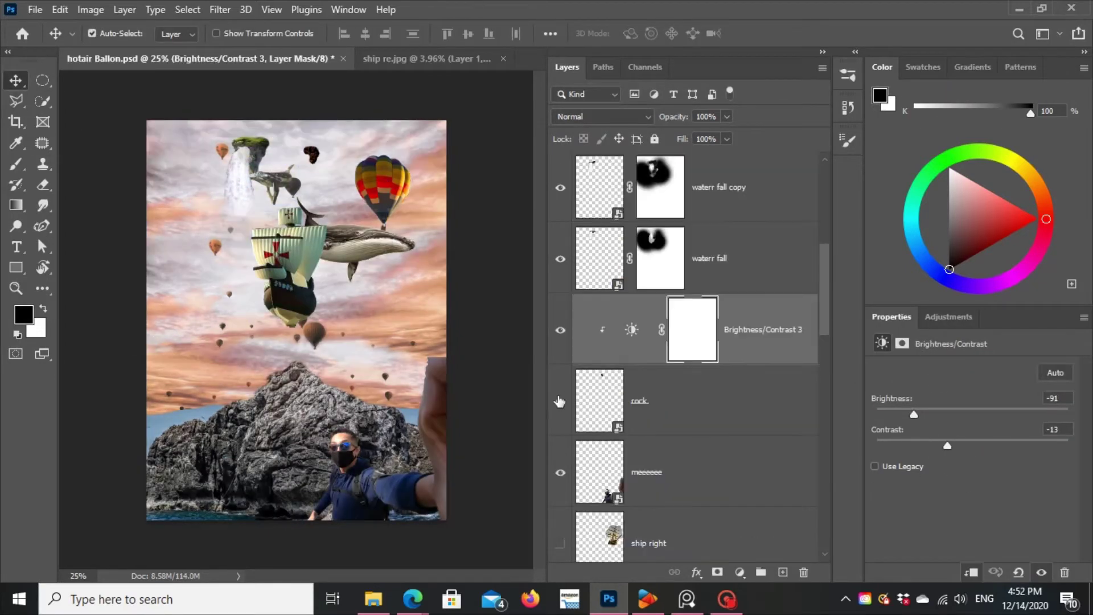
pyautogui.scroll(-5, 561, 390)
pyautogui.click(561, 385)
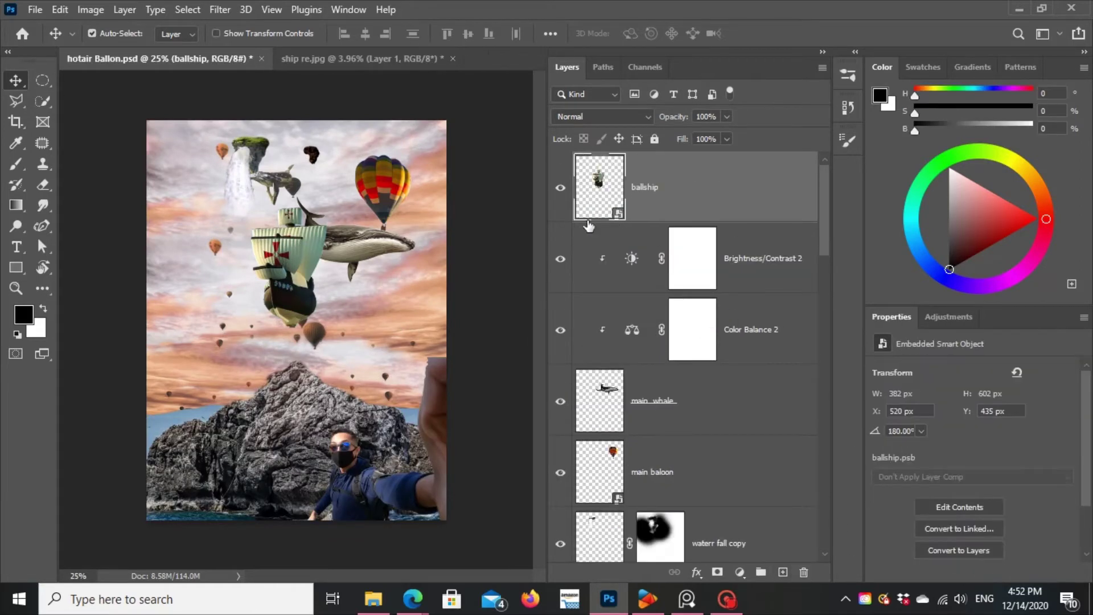
# Step: Set Brightness/Contrast 5 to brightness -100 and contrast 32, clipped to the ballship
pyautogui.hotkey('ctrl', 'alt', 'g')
pyautogui.moveTo(973, 414); pyautogui.dragTo(1008, 414)
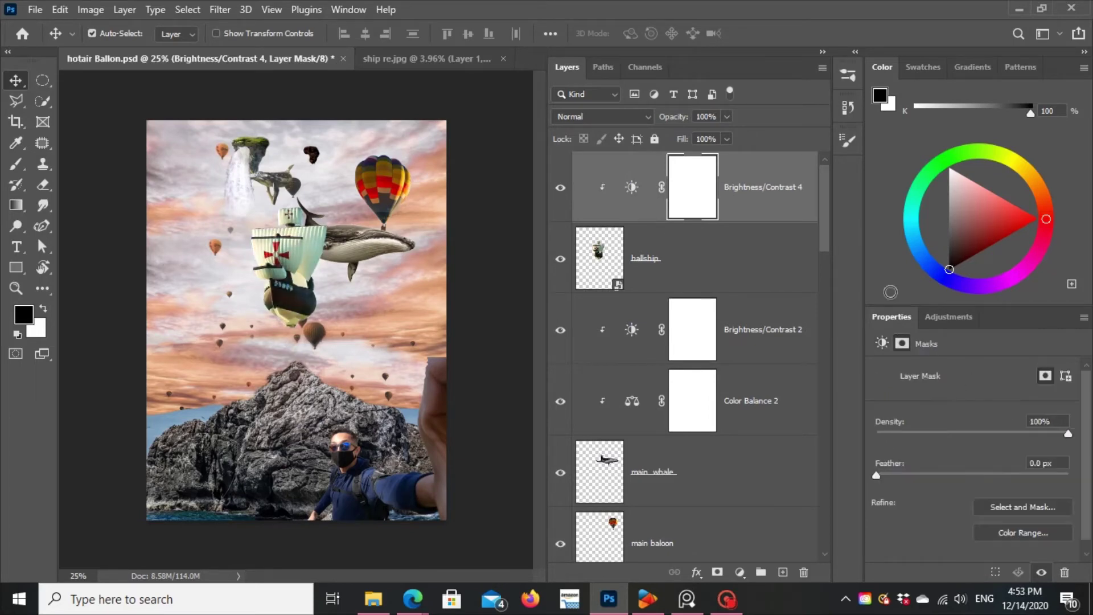
pyautogui.moveTo(973, 415); pyautogui.dragTo(909, 415)
pyautogui.moveTo(973, 446); pyautogui.dragTo(1003, 446)
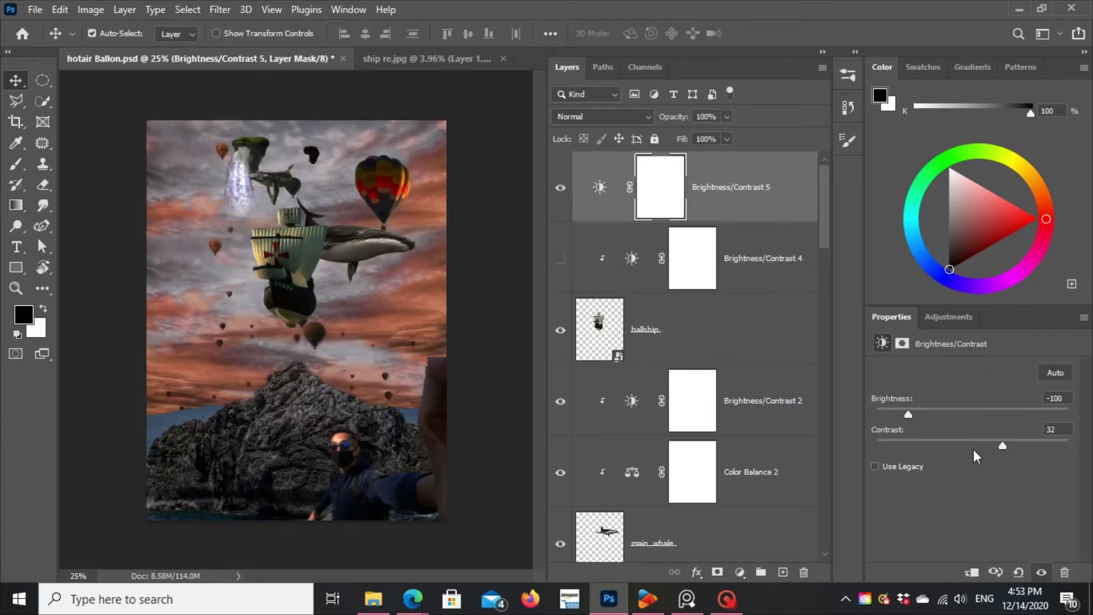
pyautogui.hotkey('ctrl', 'alt', 'g')
pyautogui.click(560, 188)
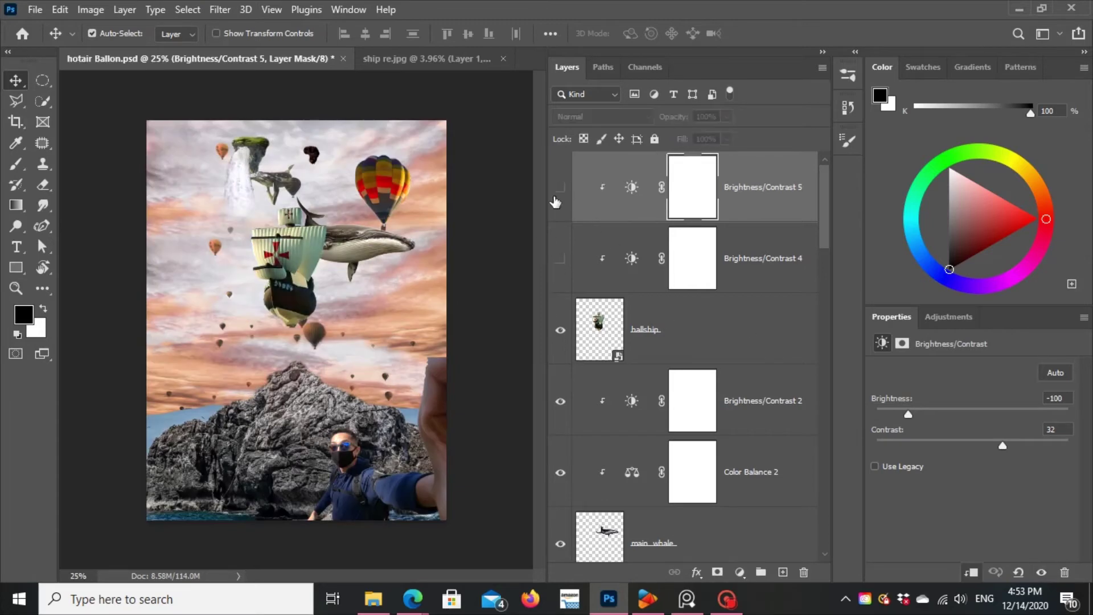
# Step: Re-enable Brightness/Contrast 4 and paint black on both adjustment masks with the Brush
pyautogui.press('b')
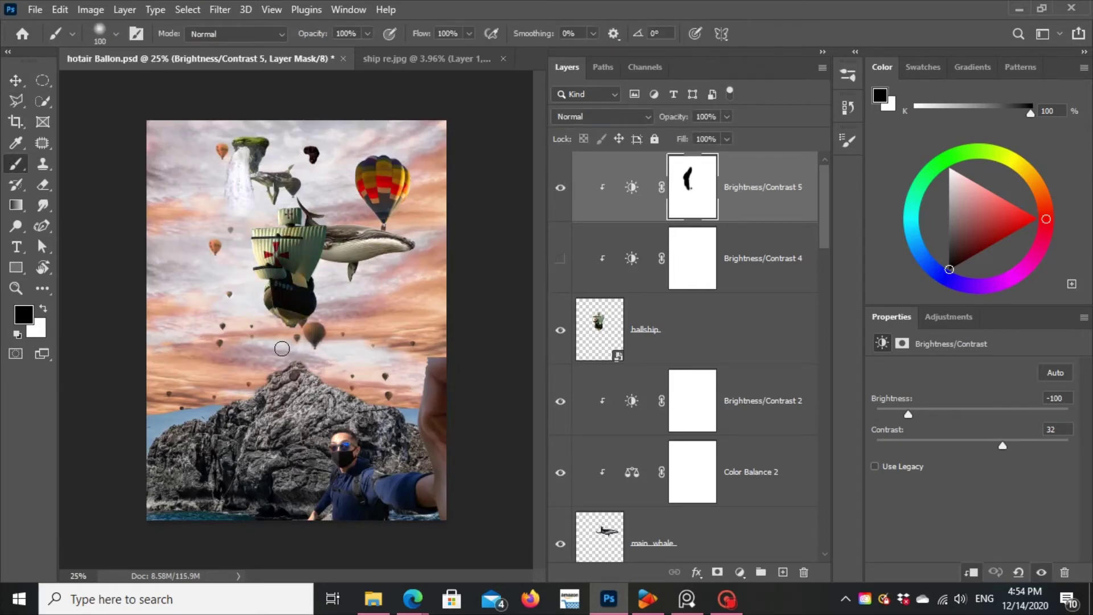
pyautogui.click(560, 259)
pyautogui.click(638, 262)
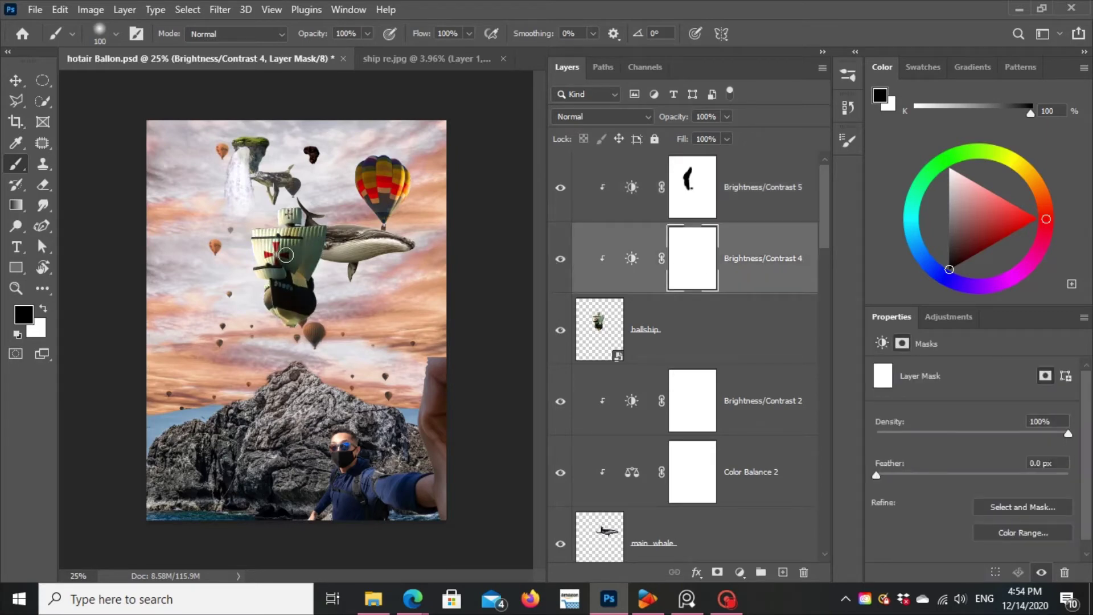
pyautogui.hotkey('alt', ']')
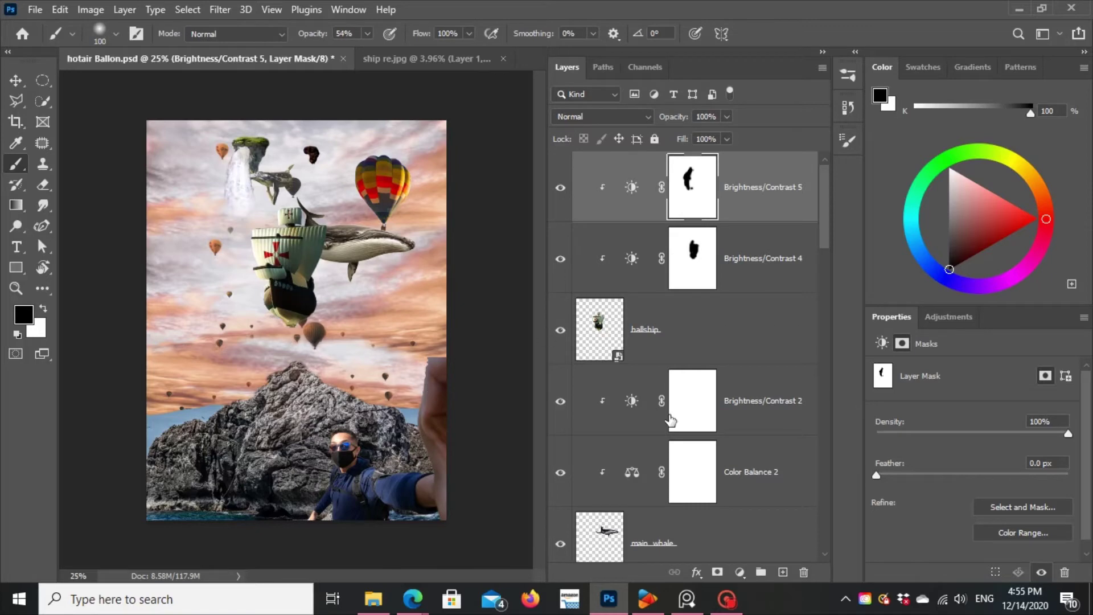
# Step: Select the main baloon and try a Color Balance adjustment, then undo it
pyautogui.press('v')
pyautogui.click(370, 239)
pyautogui.click(376, 200)
pyautogui.click(949, 317)
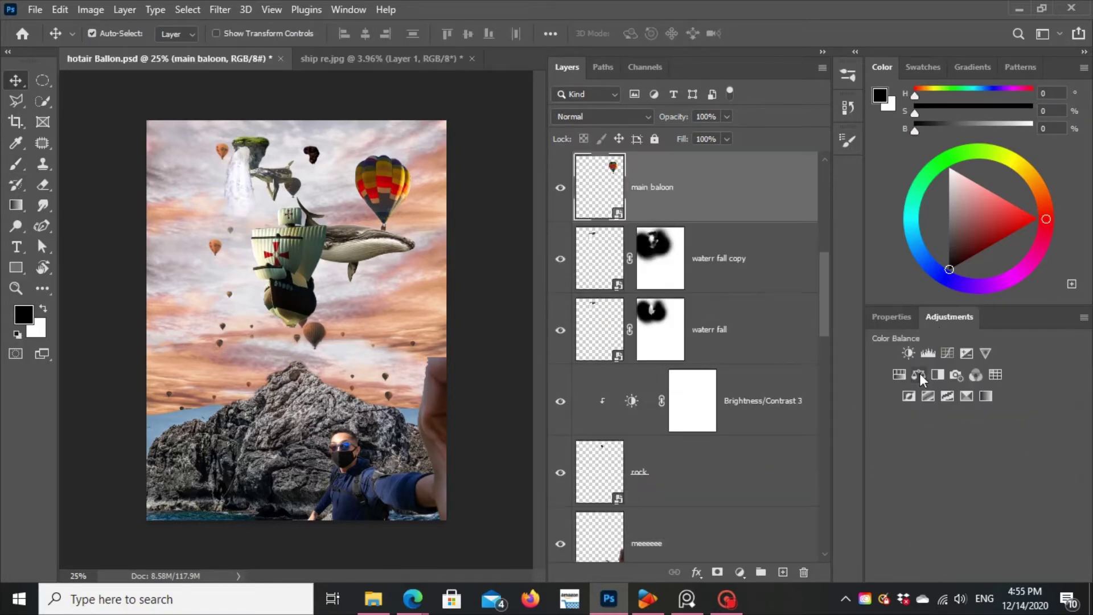
pyautogui.click(920, 374)
pyautogui.moveTo(948, 405); pyautogui.dragTo(951, 411)
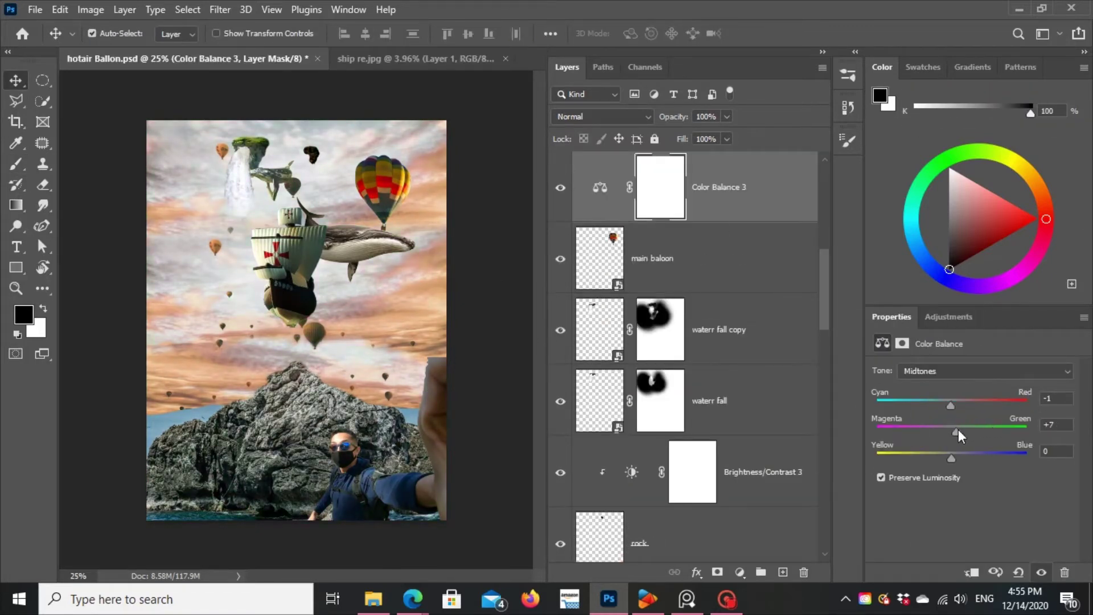
pyautogui.hotkey('ctrl', 'z')
pyautogui.hotkey('ctrl', 'z')
# Step: Clip a Hue/Saturation layer to the balloon with hue 0, saturation 0, lightness -33
pyautogui.keyDown('alt'); pyautogui.click(596, 223); pyautogui.keyUp('alt')
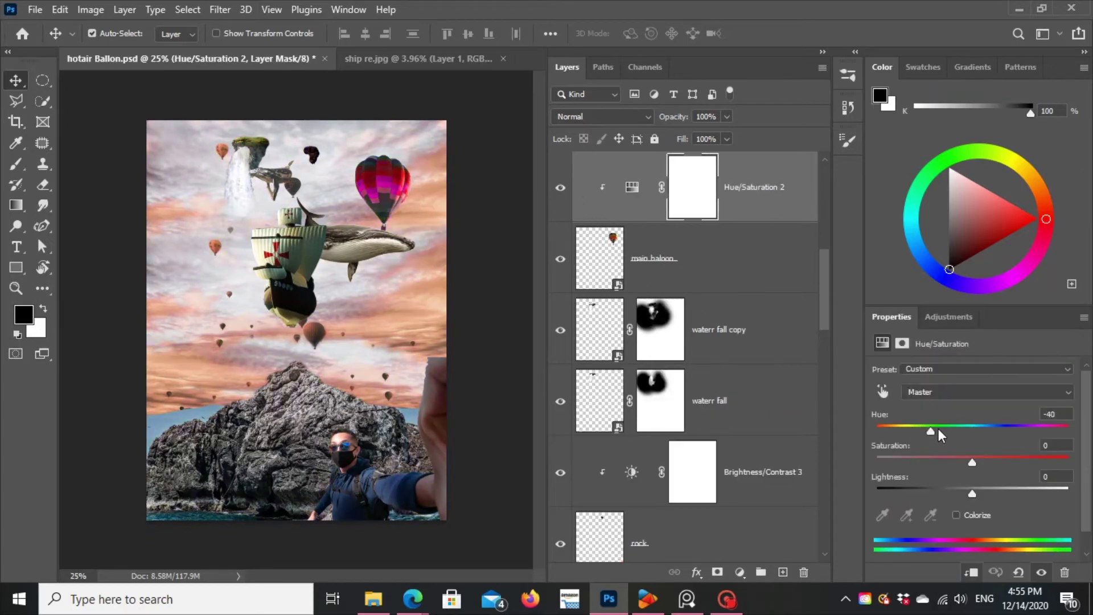
pyautogui.moveTo(938, 428)
pyautogui.mouseDown()
pyautogui.moveTo(1022, 440)
pyautogui.moveTo(882, 451)
pyautogui.moveTo(969, 433)
pyautogui.mouseUp()
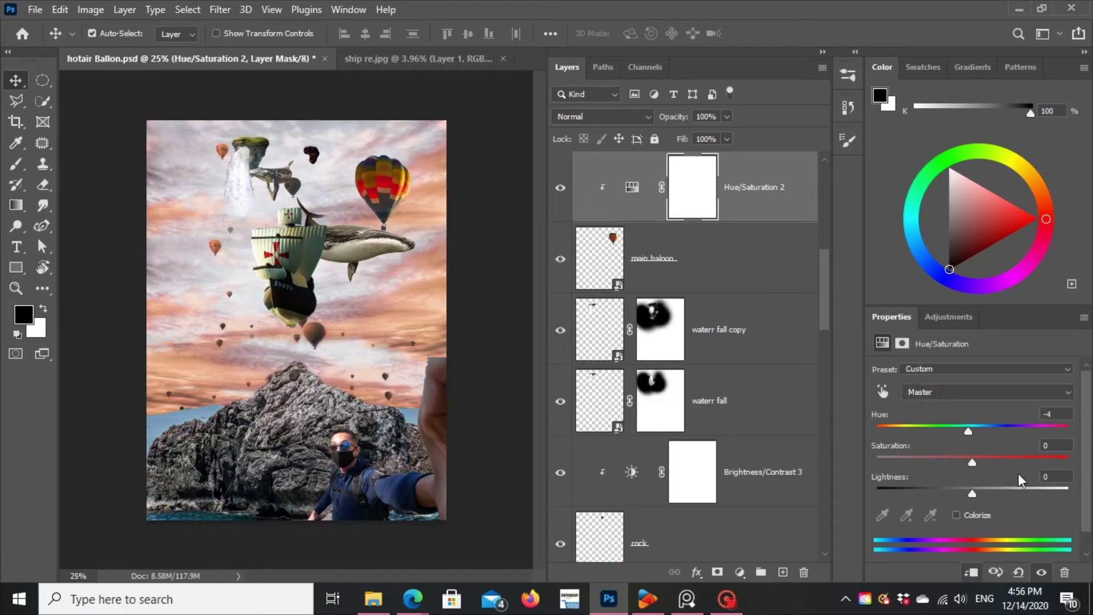
pyautogui.write('0')
pyautogui.moveTo(1038, 462); pyautogui.dragTo(877, 462)
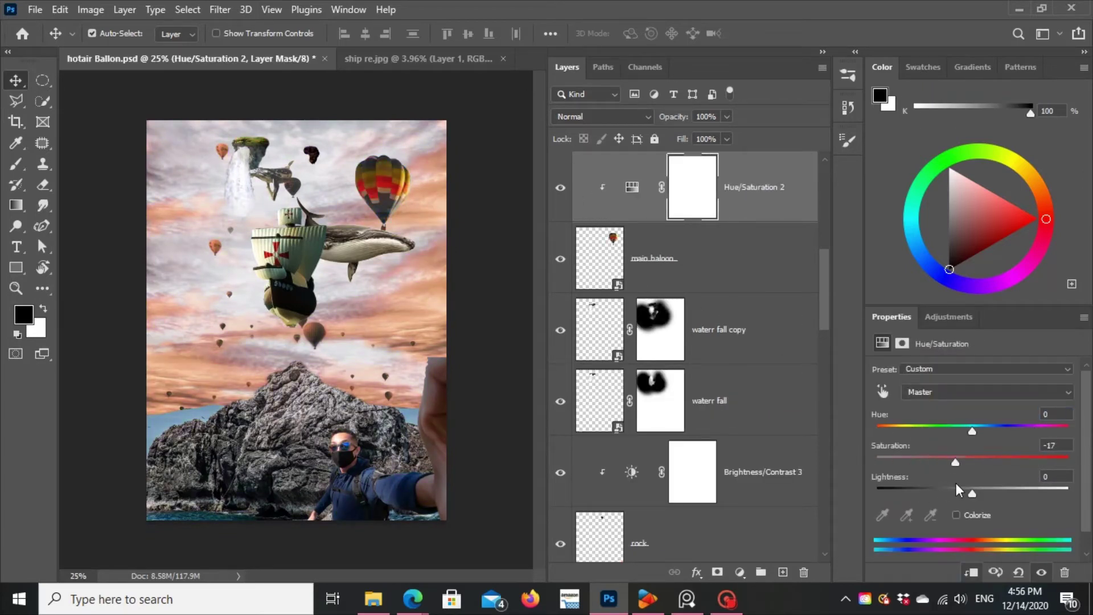
pyautogui.moveTo(989, 462); pyautogui.dragTo(973, 462)
pyautogui.moveTo(973, 493); pyautogui.dragTo(920, 493)
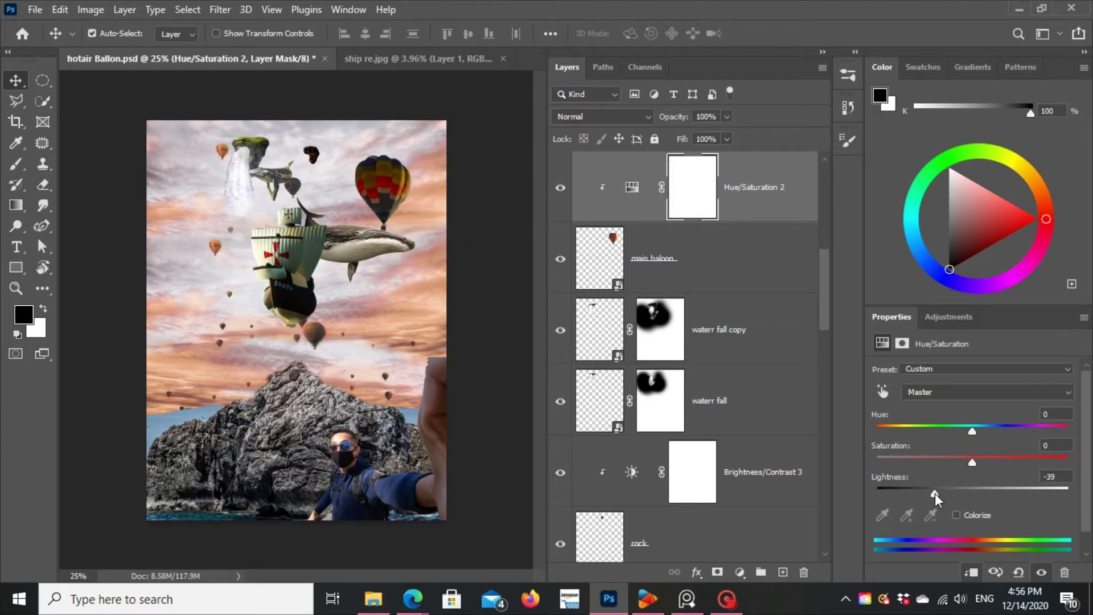
# Step: Flip the main baloon horizontally with Free Transform
pyautogui.click(712, 259)
pyautogui.hotkey('ctrl', 't')
pyautogui.rightClick(396, 190)
pyautogui.click(450, 454)
pyautogui.press('Return')
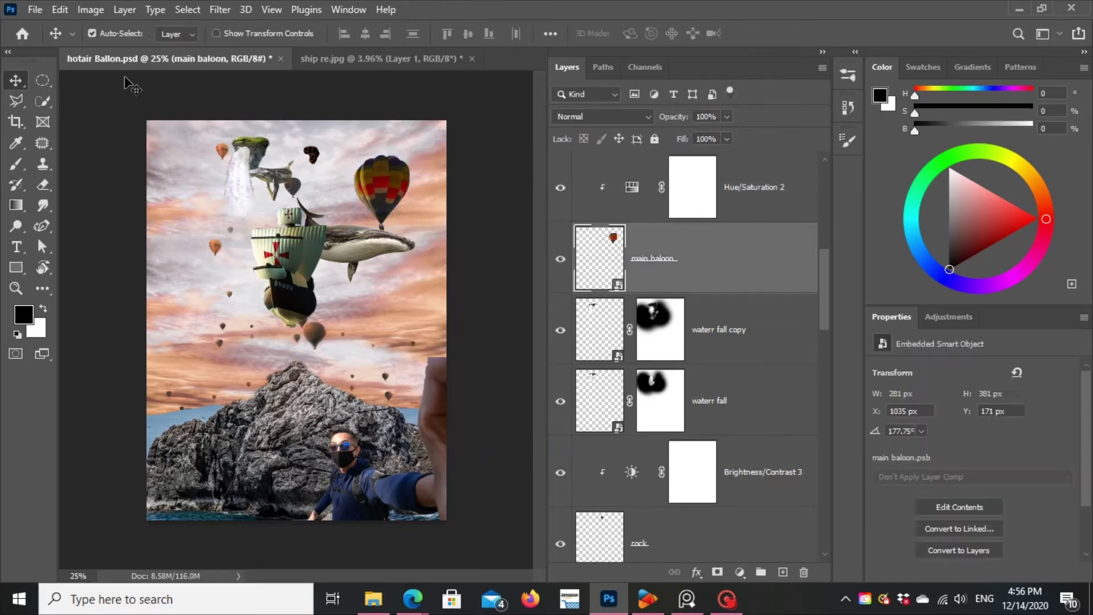
# Step: Add a brightening Brightness/Contrast layer and mask it off part of the balloon
pyautogui.moveTo(973, 414); pyautogui.dragTo(1037, 422)
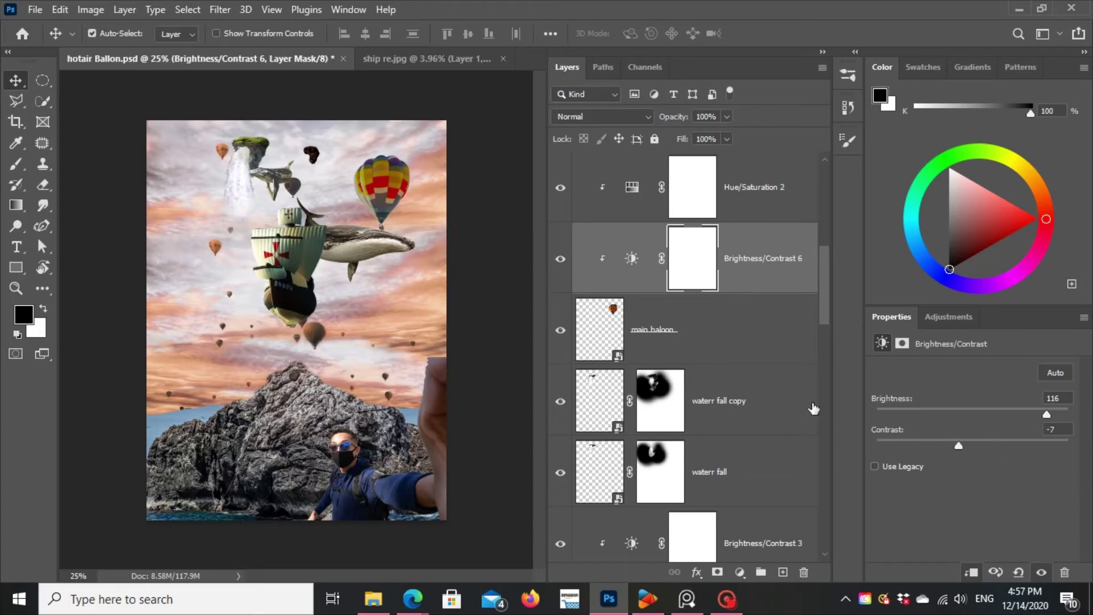
pyautogui.click(680, 259)
pyautogui.press('b')
pyautogui.moveTo(396, 213); pyautogui.dragTo(399, 160)
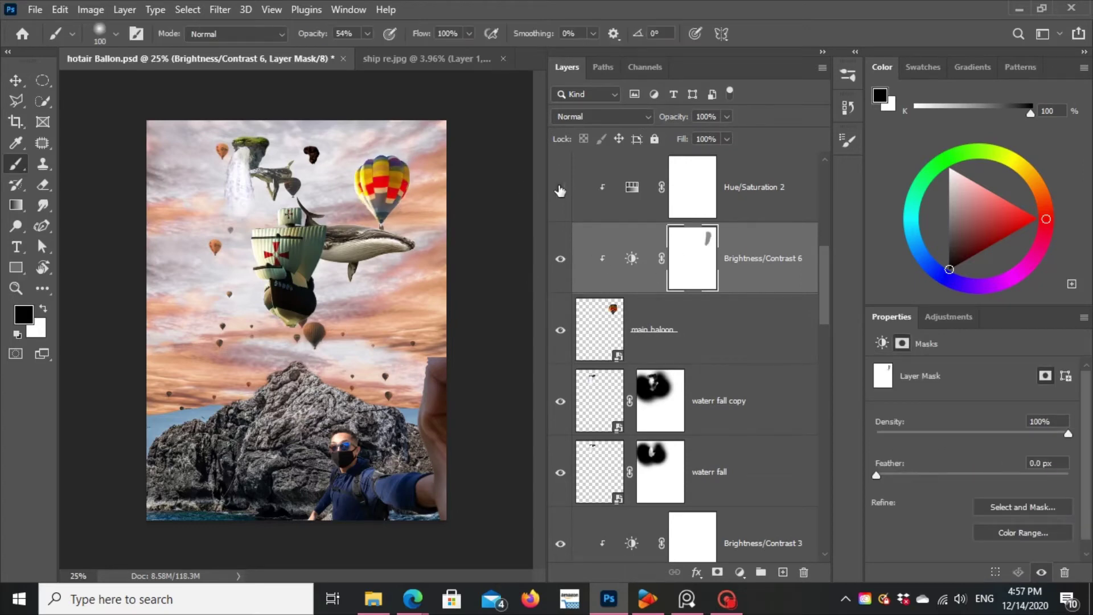
pyautogui.click(560, 188)
pyautogui.press('x')
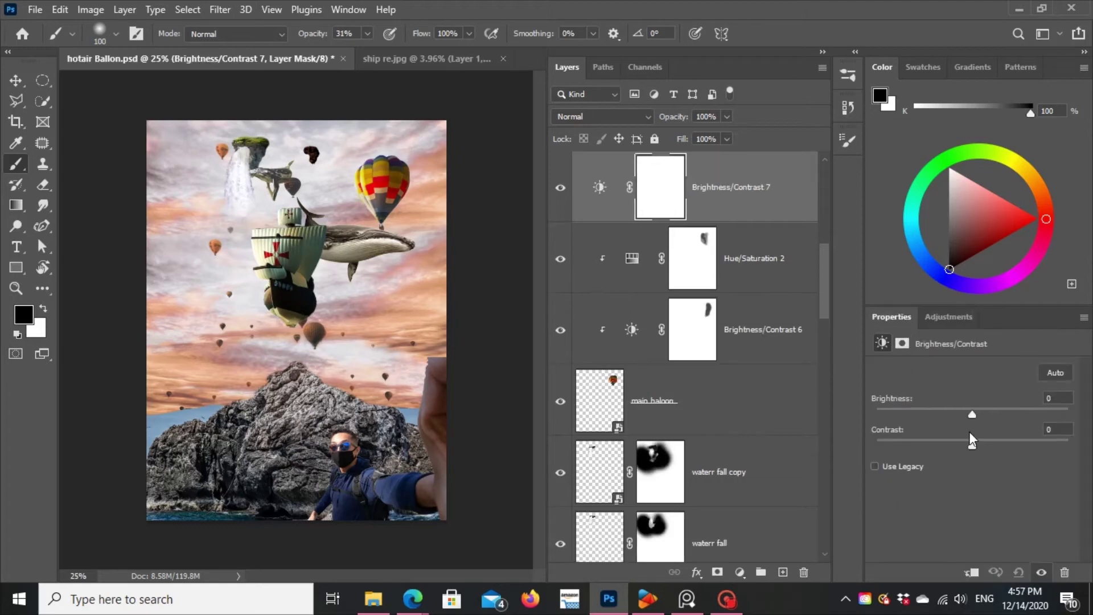
# Step: Clip Brightness/Contrast 7 at -150, invert its mask, and paint shading on the balloon's right side
pyautogui.moveTo(971, 414); pyautogui.dragTo(862, 429)
pyautogui.keyDown('alt'); pyautogui.click(662, 222); pyautogui.keyUp('alt')
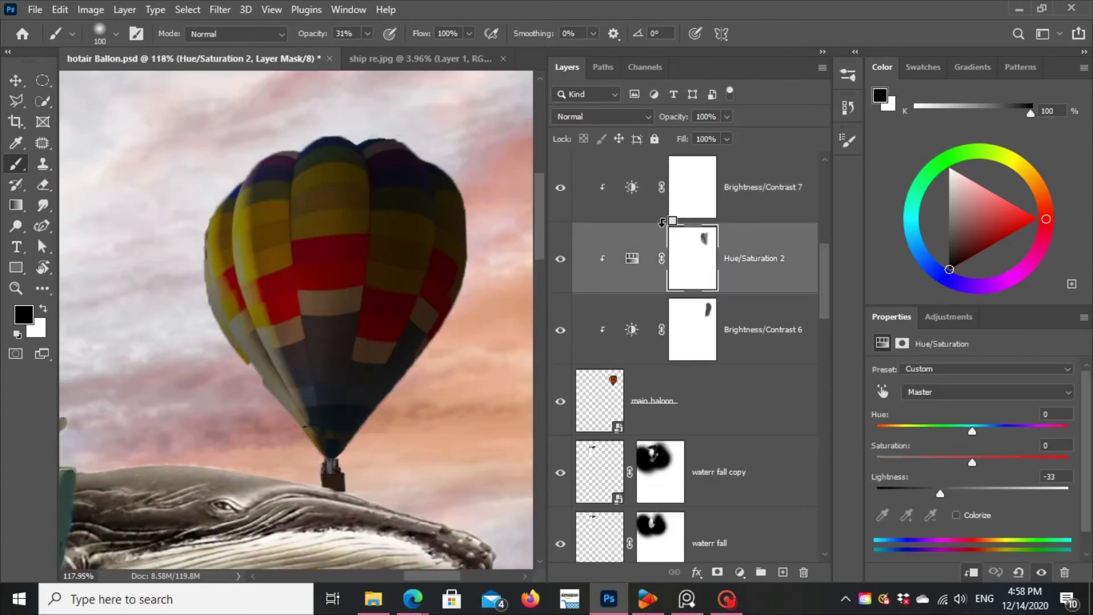
pyautogui.click(704, 200)
pyautogui.hotkey('ctrl', 'i')
pyautogui.press('x')
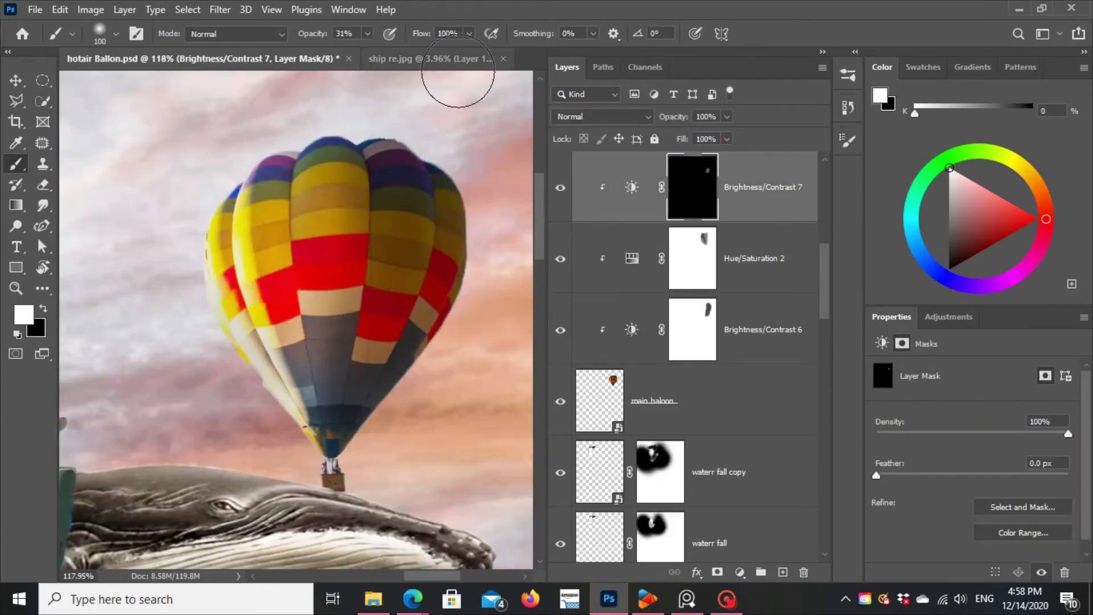
pyautogui.press('0')
pyautogui.moveTo(390, 390)
pyautogui.mouseDown()
pyautogui.moveTo(418, 384)
pyautogui.moveTo(390, 171)
pyautogui.mouseUp()
pyautogui.click(692, 259)
# Step: Add Brightness/Contrast 8 at -150 to the main whale with an inverted mask, brush at 59%
pyautogui.press('z')
pyautogui.hotkey('ctrl', '0')
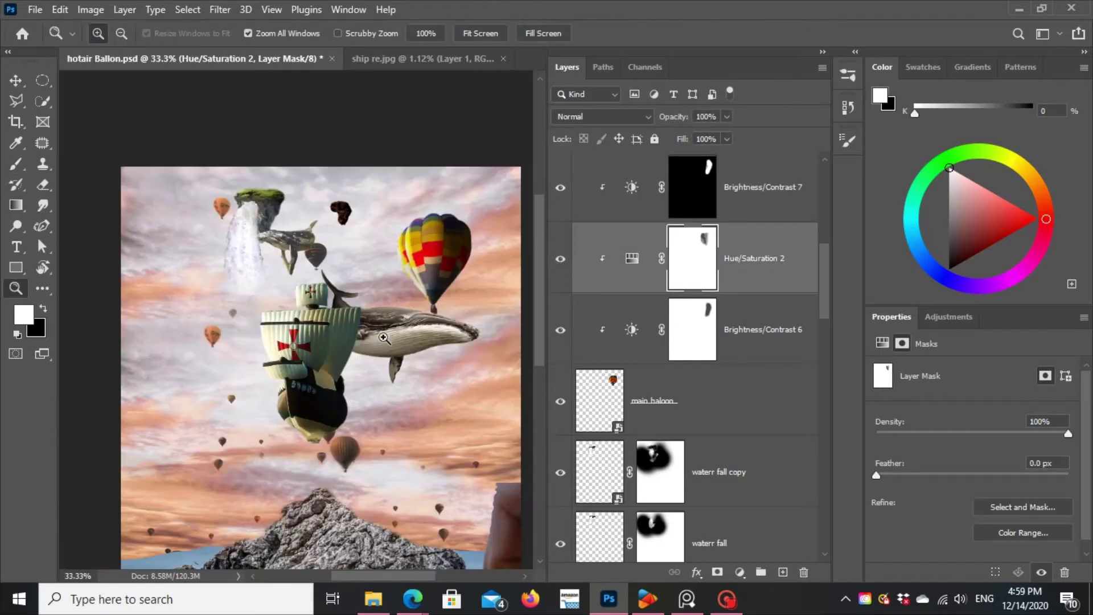
pyautogui.press('v')
pyautogui.click(399, 331)
pyautogui.click(948, 317)
pyautogui.click(908, 356)
pyautogui.moveTo(973, 415); pyautogui.dragTo(888, 414)
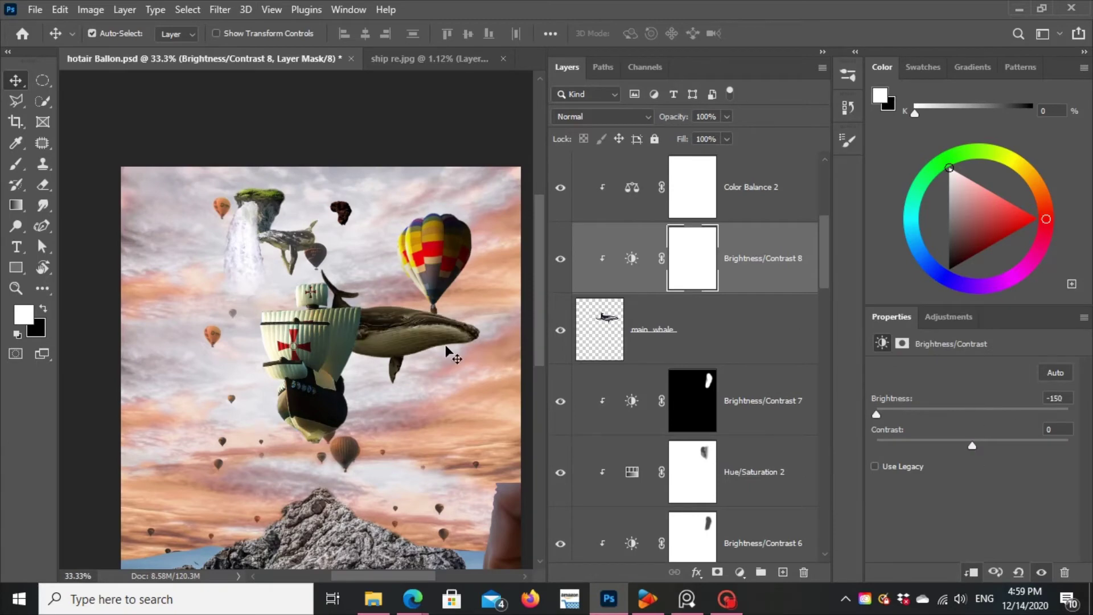
pyautogui.hotkey('ctrl', 'i')
pyautogui.press('b')
pyautogui.moveTo(368, 34); pyautogui.dragTo(367, 52)
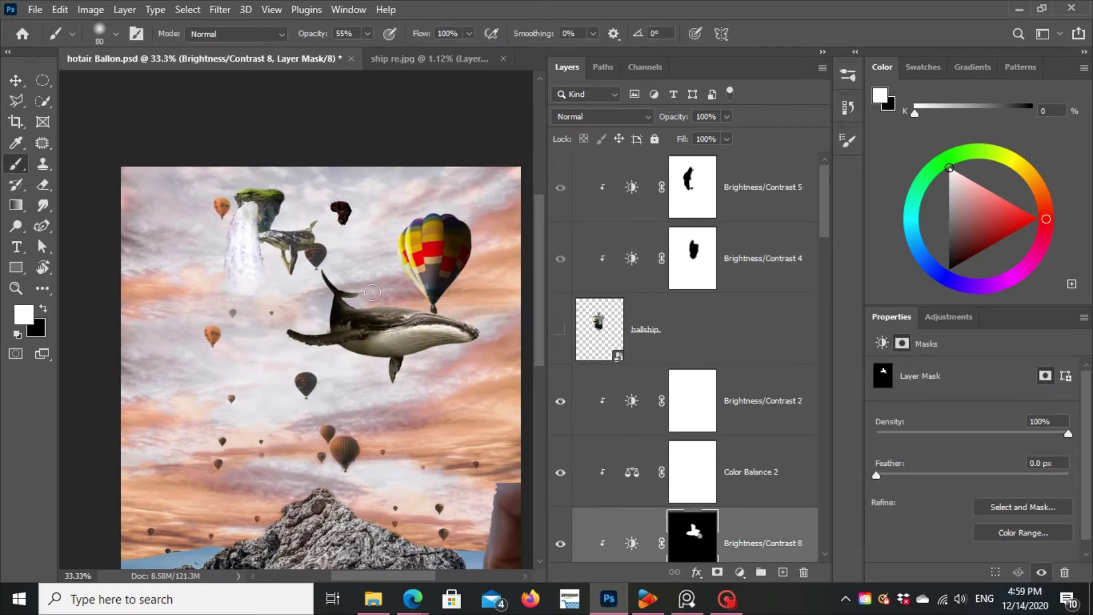
# Step: Add Brightness/Contrast 9 at +116 as a whale highlight with an inverted black mask
pyautogui.click(561, 329)
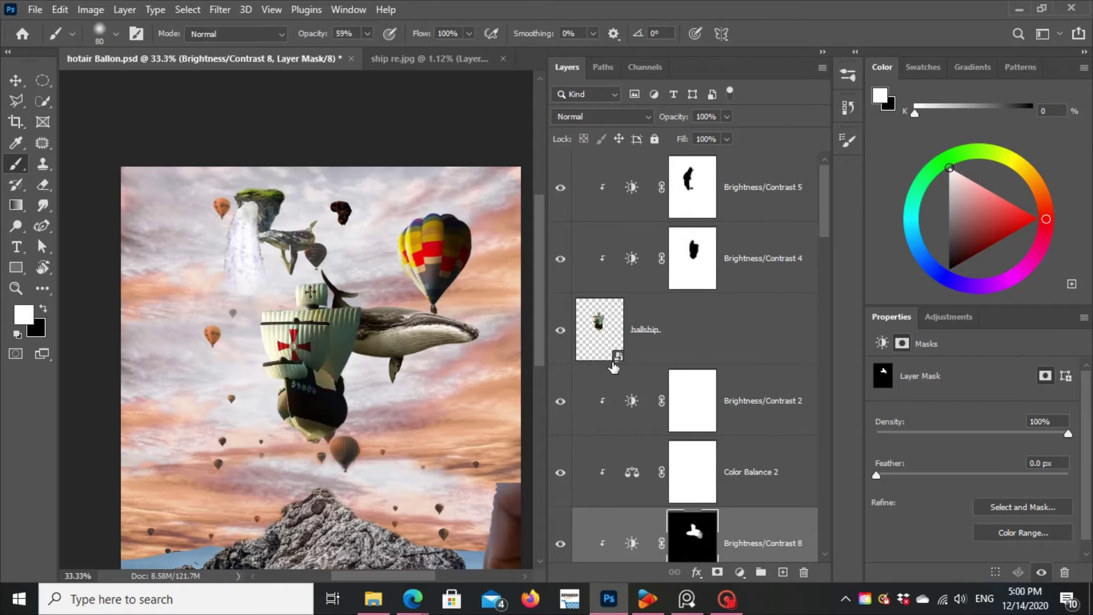
pyautogui.click(948, 317)
pyautogui.click(908, 356)
pyautogui.moveTo(973, 414); pyautogui.dragTo(1047, 414)
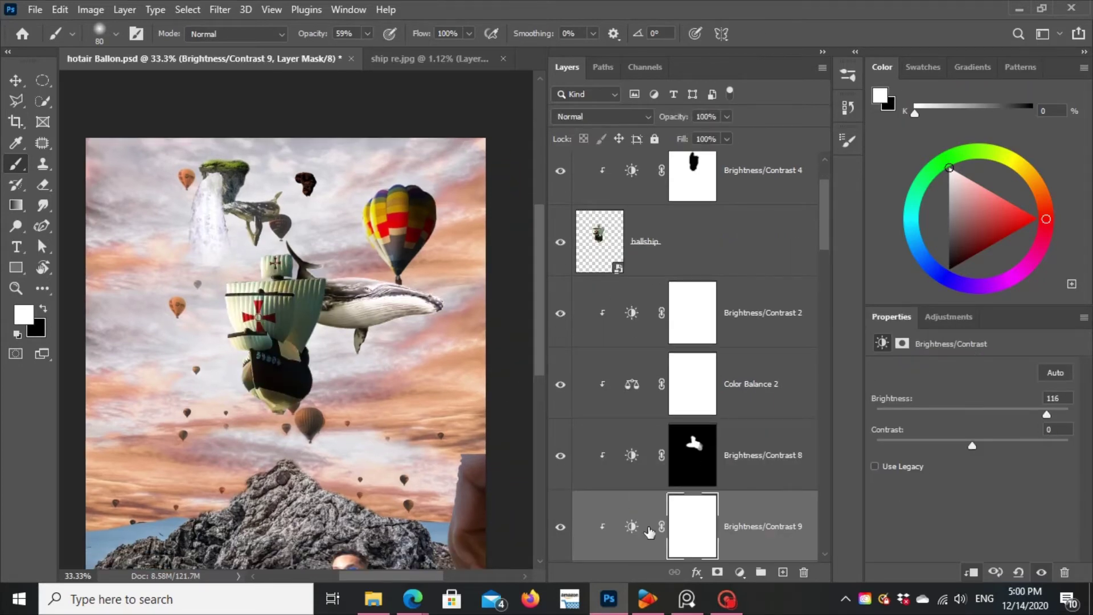
pyautogui.hotkey('ctrl', 'i')
pyautogui.press('x')
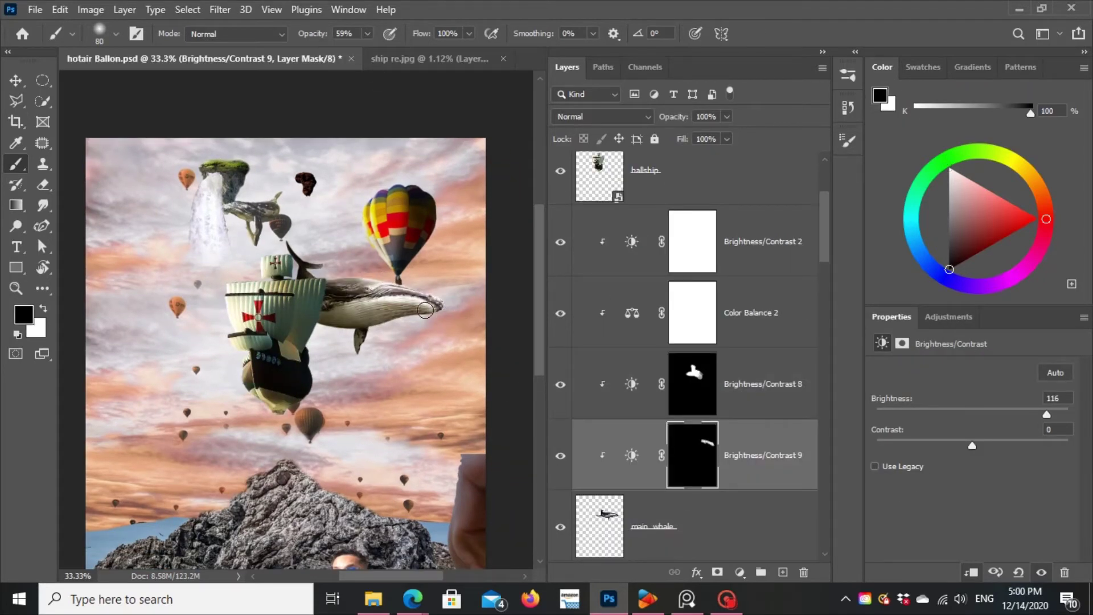
pyautogui.click(631, 456)
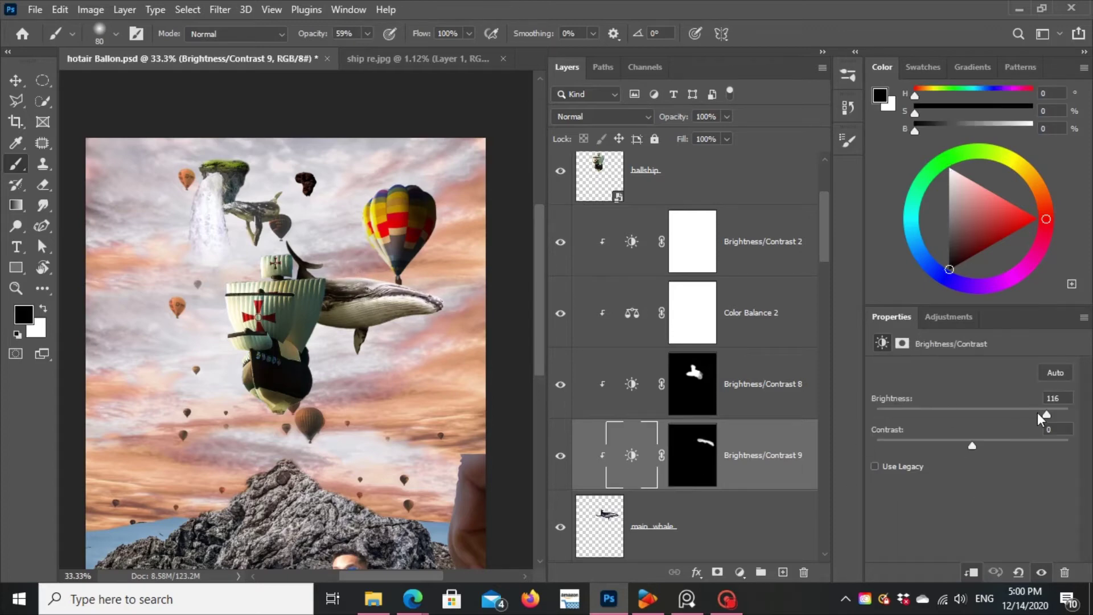
pyautogui.click(760, 389)
pyautogui.click(587, 316)
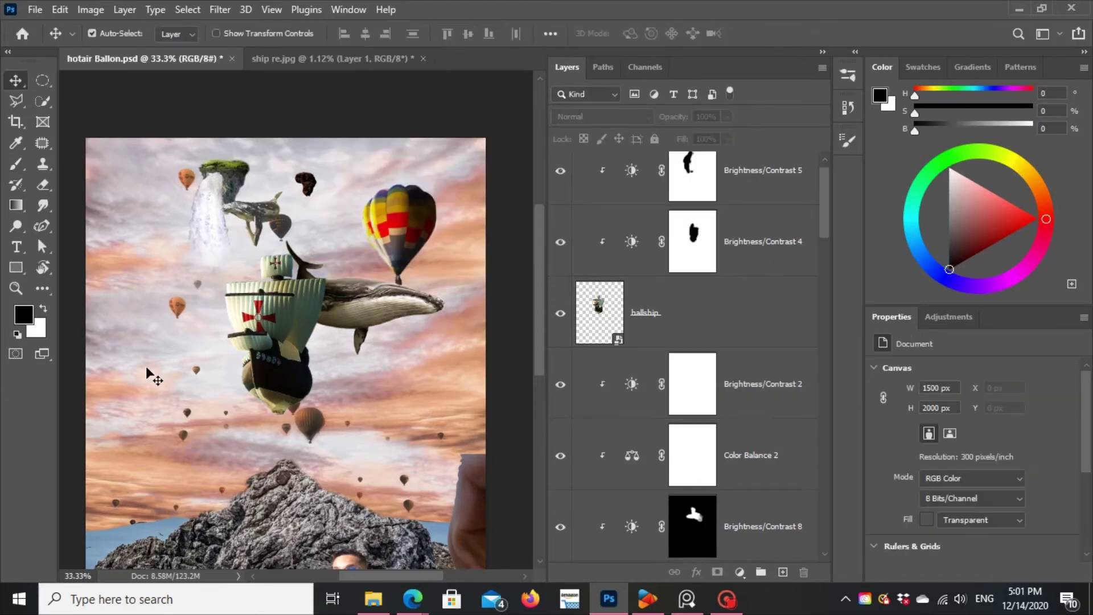
# Step: Zoom out to 25% and settle the main balloon slightly left in the sky
pyautogui.press('z')
pyautogui.keyDown('alt'); pyautogui.click(157, 284); pyautogui.keyUp('alt')
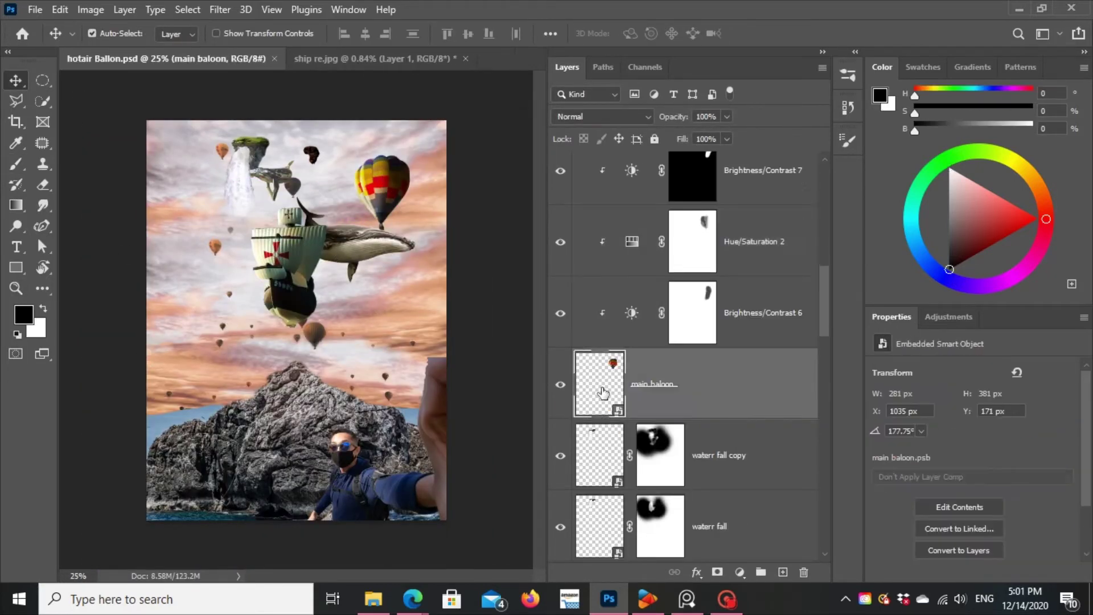
pyautogui.moveTo(384, 199)
pyautogui.mouseDown()
pyautogui.moveTo(407, 219)
pyautogui.moveTo(405, 165)
pyautogui.mouseUp()
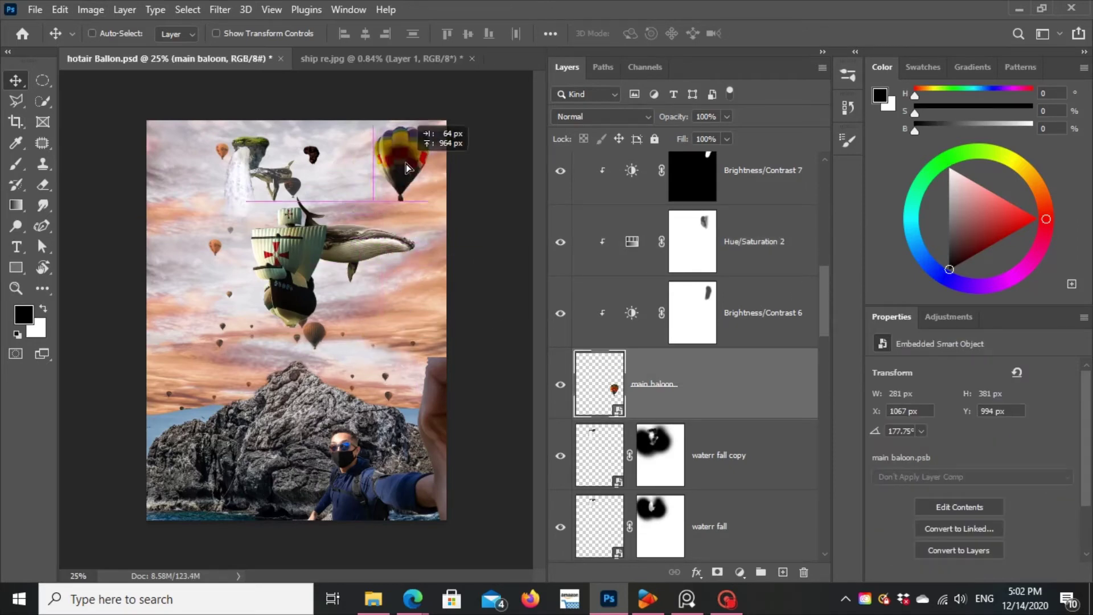
pyautogui.moveTo(425, 204); pyautogui.dragTo(413, 204)
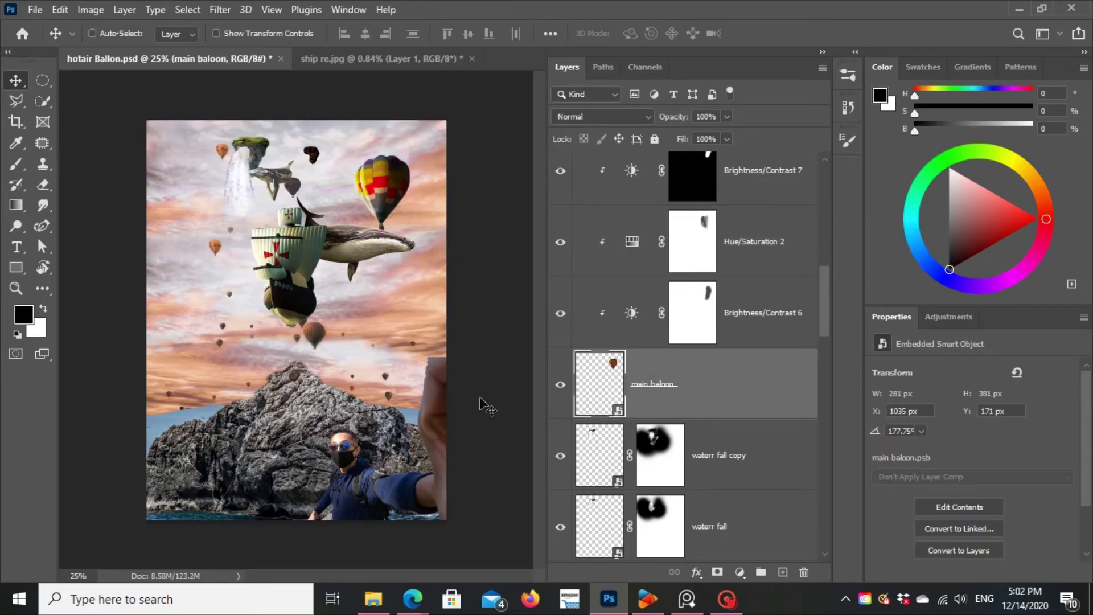
# Step: Show the waterr fall copy layer and paint on the waterr fall masks
pyautogui.click(593, 552)
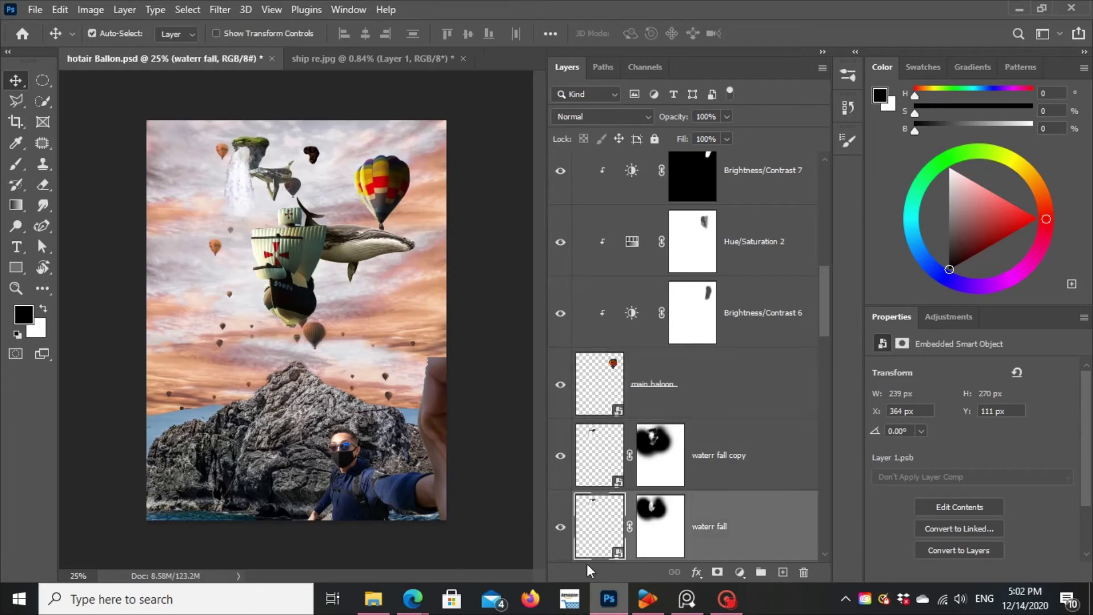
pyautogui.click(561, 455)
pyautogui.click(660, 527)
pyautogui.press('b')
pyautogui.press('x')
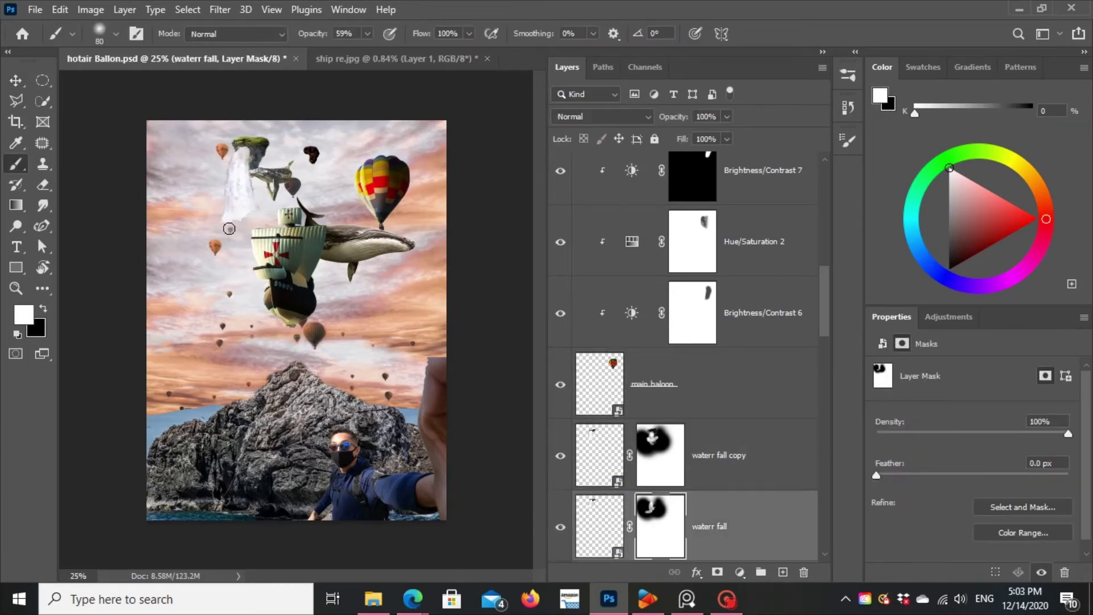
pyautogui.click(570, 436)
pyautogui.scroll(-1, 566, 441)
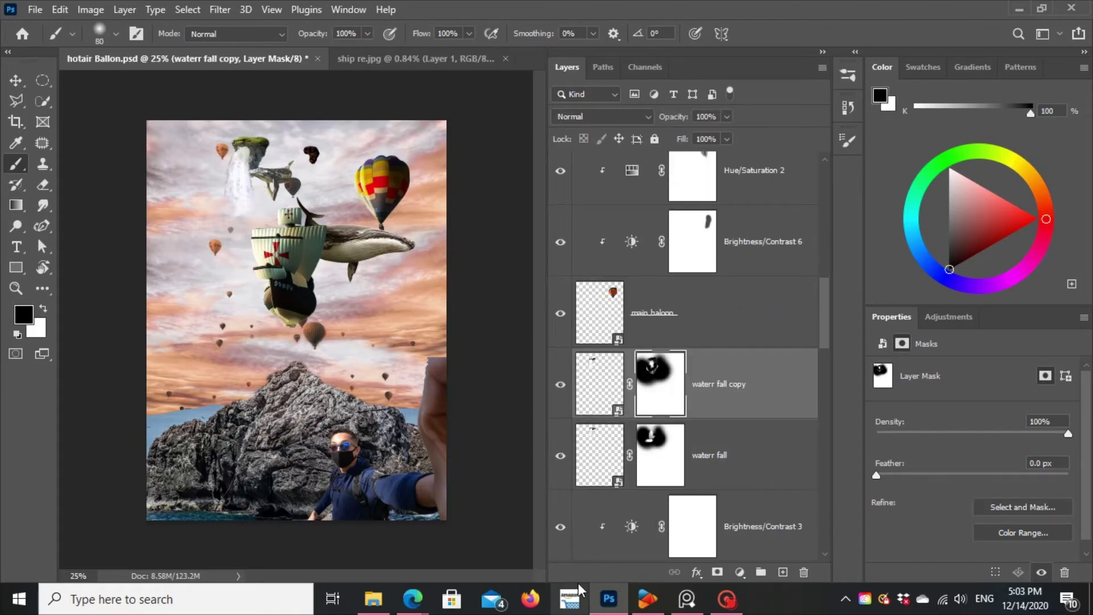
pyautogui.press('v')
# Step: Add a clipped Brightness/Contrast layer to the whale with its mask inverted
pyautogui.click(387, 245)
pyautogui.click(939, 317)
pyautogui.click(881, 360)
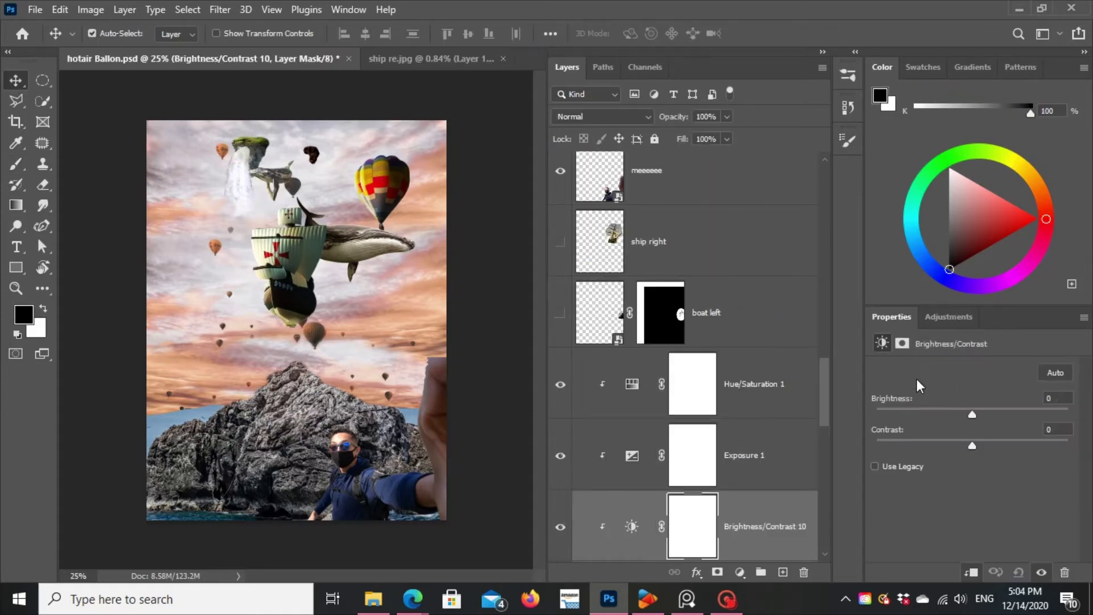
pyautogui.hotkey('ctrl', 'i')
pyautogui.press('b')
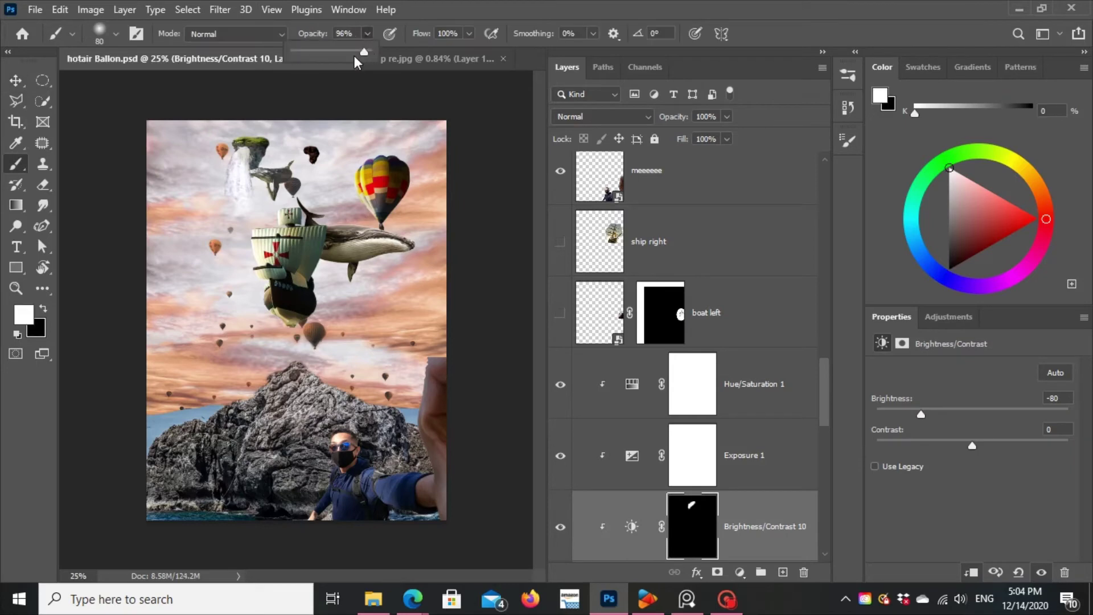
# Step: Add a brighter clipped Brightness/Contrast 11 above the whale with inverted mask, then open pexels-julius-silver-753626.jpg
pyautogui.press('z')
pyautogui.click(283, 191)
pyautogui.click(700, 456)
pyautogui.click(949, 317)
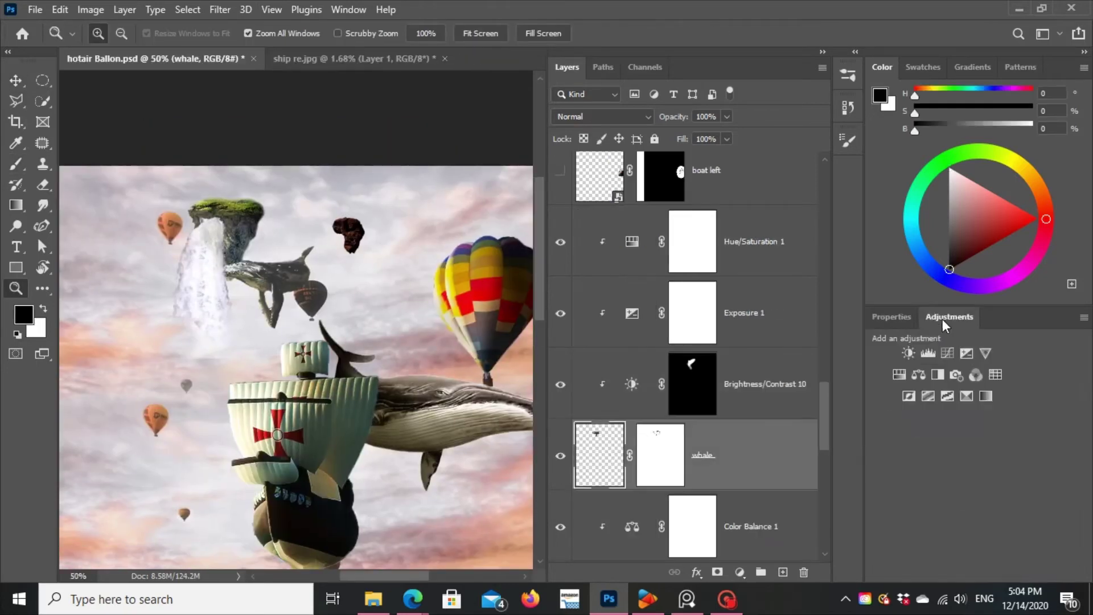
pyautogui.click(882, 360)
pyautogui.moveTo(973, 414); pyautogui.dragTo(1005, 414)
pyautogui.hotkey('ctrl', 'i')
pyautogui.press('b')
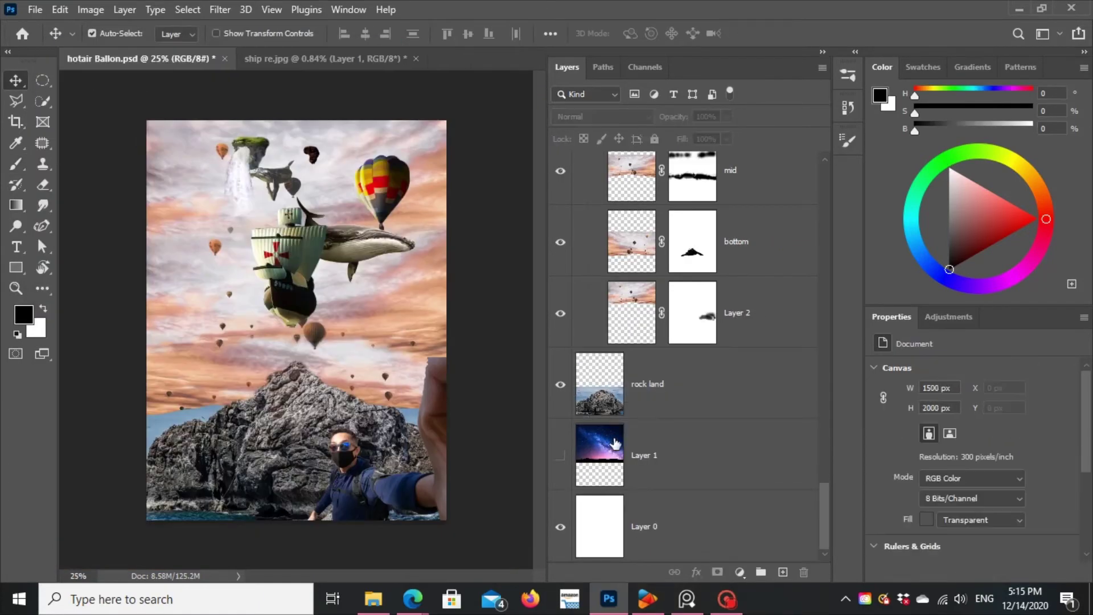
pyautogui.hotkey('ctrl', 'o')
# Step: Bring the island beach photo in below the selfie, flipped and fitted across the lower canvas
pyautogui.doubleClick(289, 288)
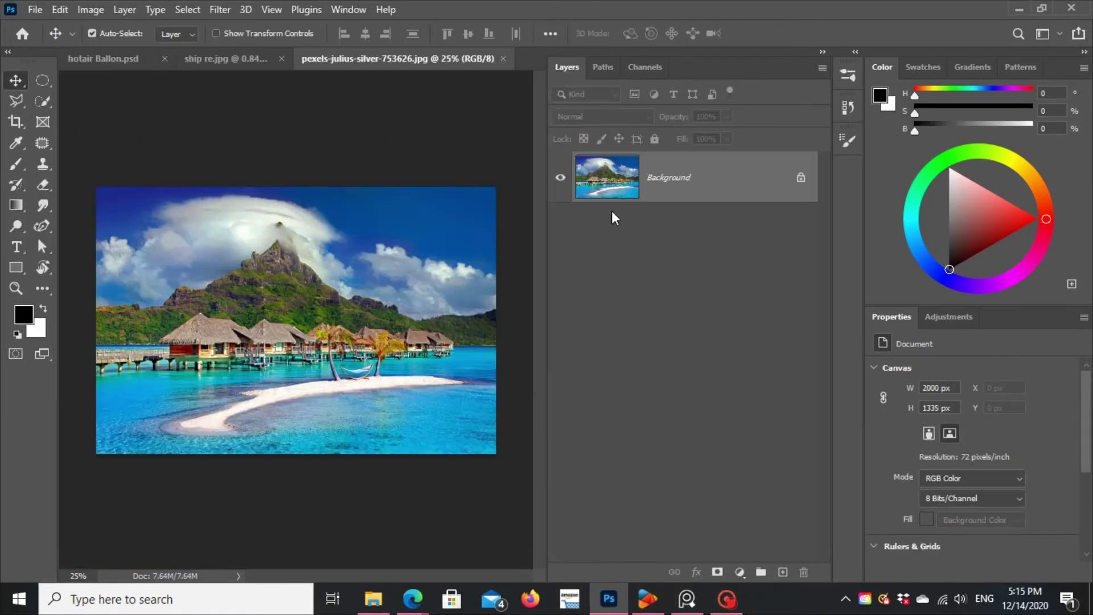
pyautogui.moveTo(572, 200)
pyautogui.mouseDown()
pyautogui.moveTo(366, 410)
pyautogui.moveTo(332, 370)
pyautogui.mouseUp()
pyautogui.hotkey('ctrl', '[')
pyautogui.hotkey('ctrl', '[')
pyautogui.hotkey('ctrl', '[')
pyautogui.hotkey('ctrl', '[')
pyautogui.hotkey('ctrl', '[')
pyautogui.hotkey('ctrl', '[')
pyautogui.hotkey('ctrl', 't')
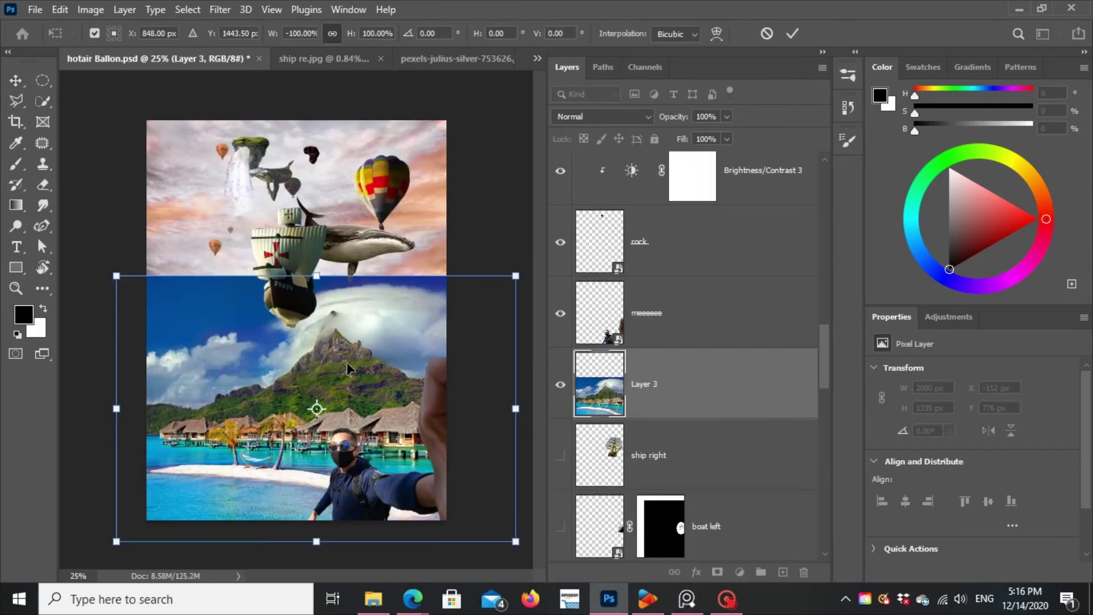
pyautogui.moveTo(317, 408); pyautogui.dragTo(283, 410)
pyautogui.press('Return')
# Step: Mask the island layer and gradient-fade its top into the sky
pyautogui.click(718, 572)
pyautogui.press('g')
pyautogui.press('x')
pyautogui.moveTo(207, 258); pyautogui.dragTo(217, 326)
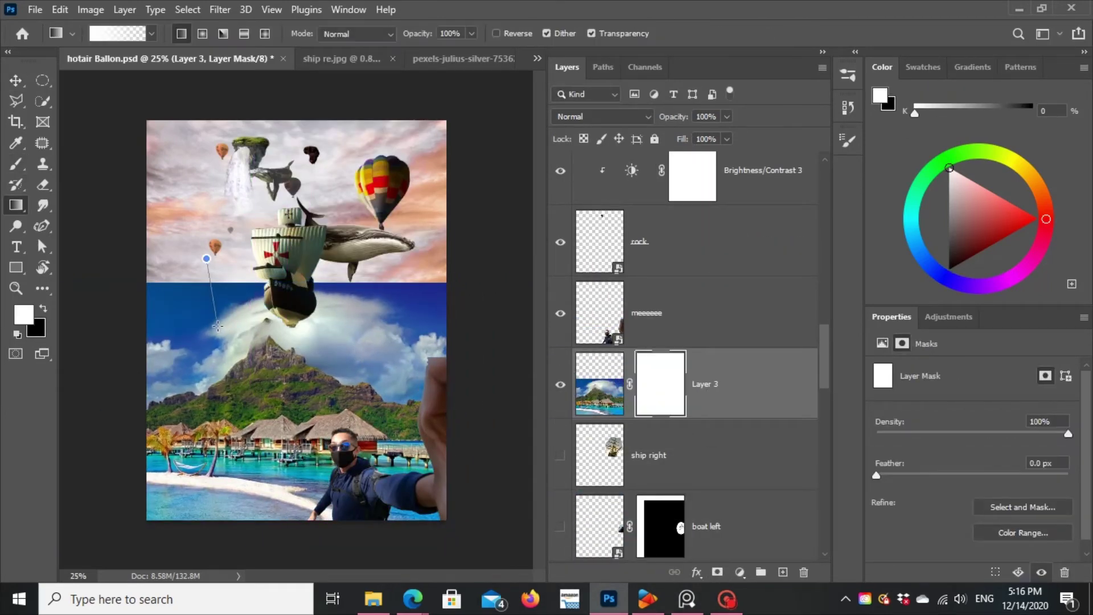
pyautogui.press('x')
pyautogui.moveTo(214, 259); pyautogui.dragTo(196, 328)
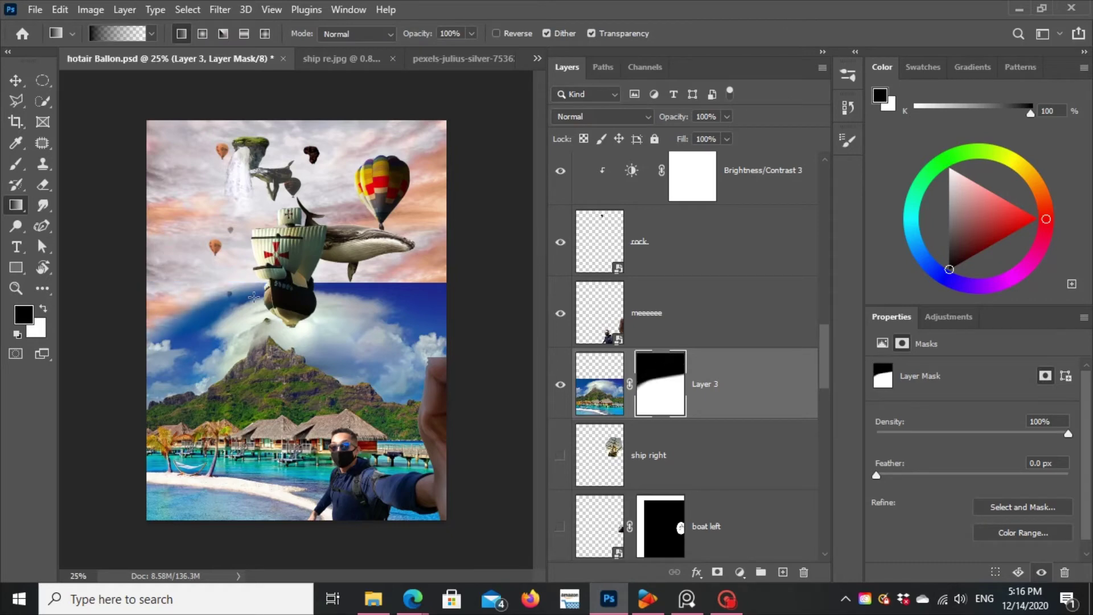
# Step: Brush out the island's blue sea bands on the mask and soften its edge into the sky
pyautogui.press('b')
pyautogui.moveTo(342, 296); pyautogui.dragTo(430, 317)
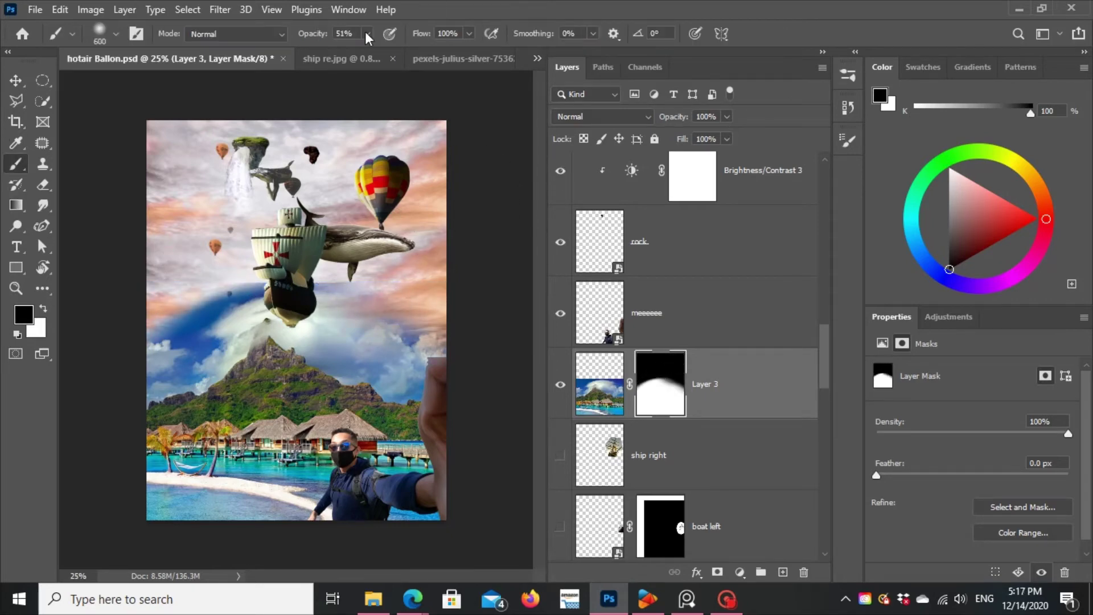
pyautogui.moveTo(367, 34); pyautogui.dragTo(365, 34)
pyautogui.moveTo(251, 261)
pyautogui.mouseDown()
pyautogui.moveTo(183, 273)
pyautogui.moveTo(182, 341)
pyautogui.mouseUp()
pyautogui.moveTo(170, 302); pyautogui.dragTo(188, 365)
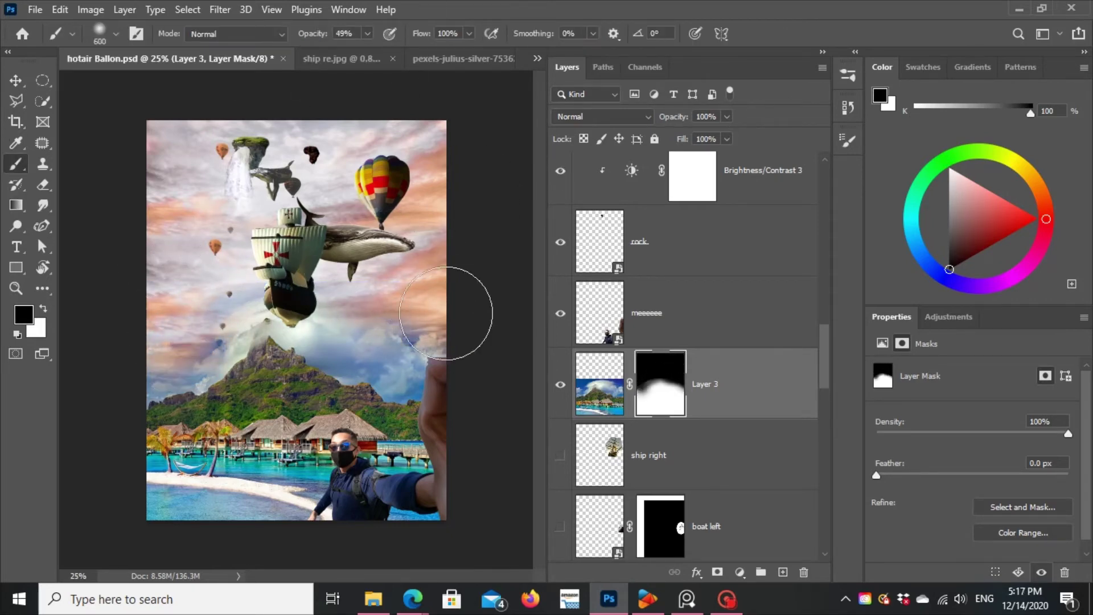
# Step: Add the mountain meadow photo to the collage as Layer 4
pyautogui.press('[')
pyautogui.press('[')
pyautogui.press('[')
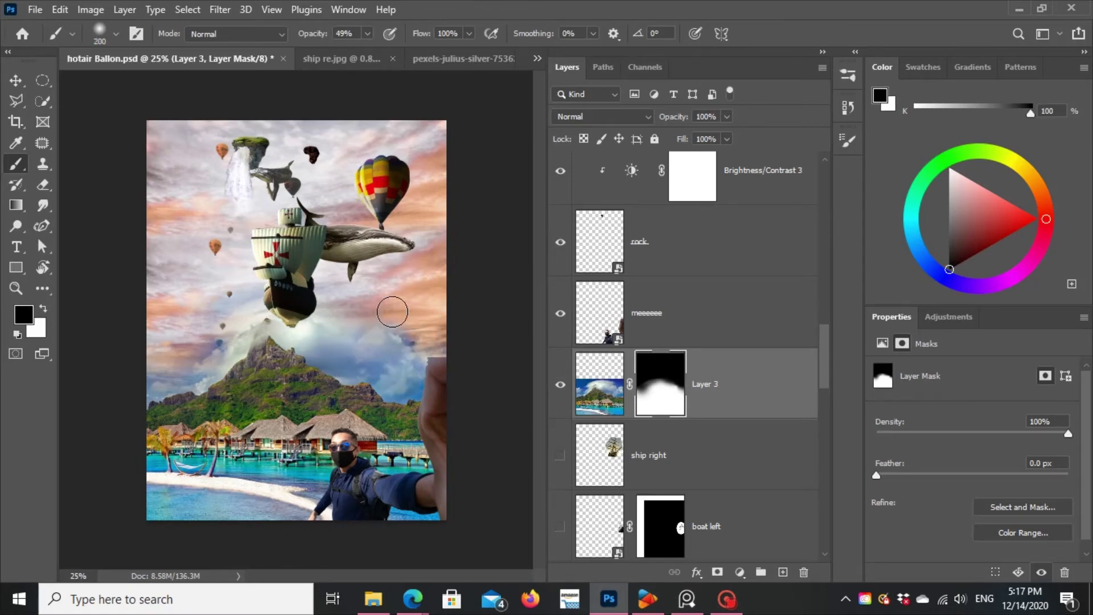
pyautogui.scroll(5, 715, 400)
pyautogui.scroll(1, 715, 401)
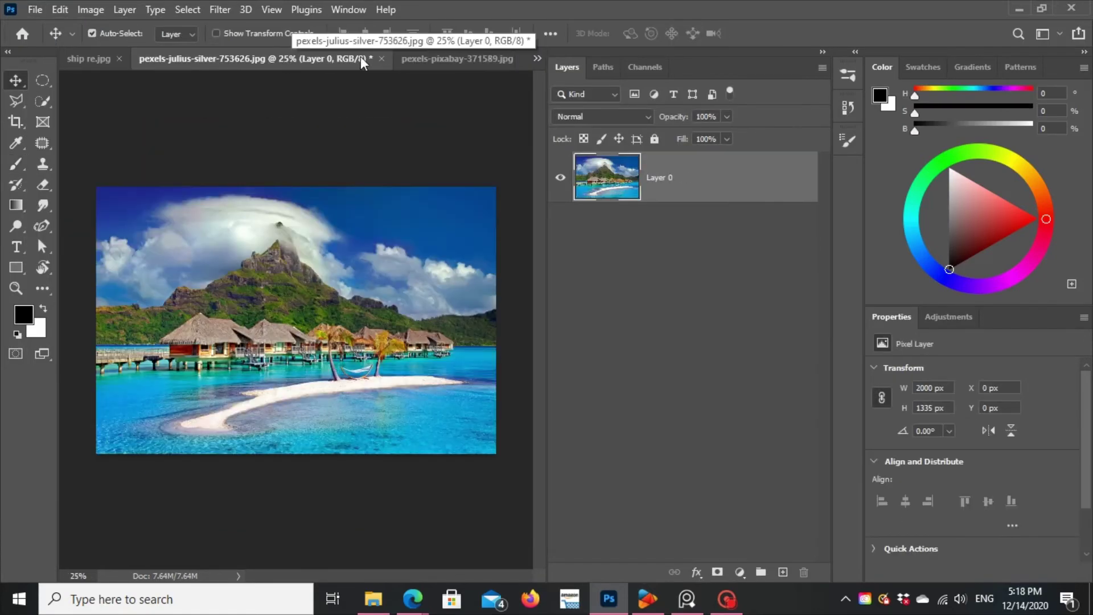
pyautogui.moveTo(360, 56)
pyautogui.mouseDown()
pyautogui.moveTo(326, 80)
pyautogui.moveTo(342, 171)
pyautogui.mouseUp()
pyautogui.moveTo(285, 342); pyautogui.dragTo(296, 319)
# Step: Mask the meadow layer and gradient-fade its top and left mountains into the sky
pyautogui.click(16, 205)
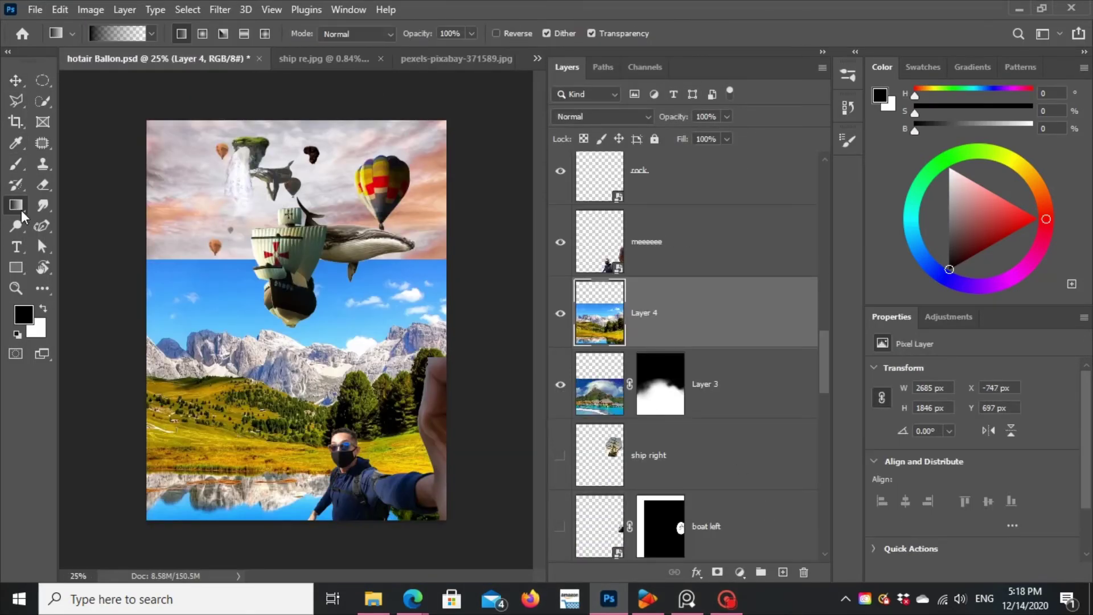
pyautogui.click(718, 572)
pyautogui.moveTo(199, 245); pyautogui.dragTo(205, 296)
pyautogui.moveTo(371, 245); pyautogui.dragTo(381, 280)
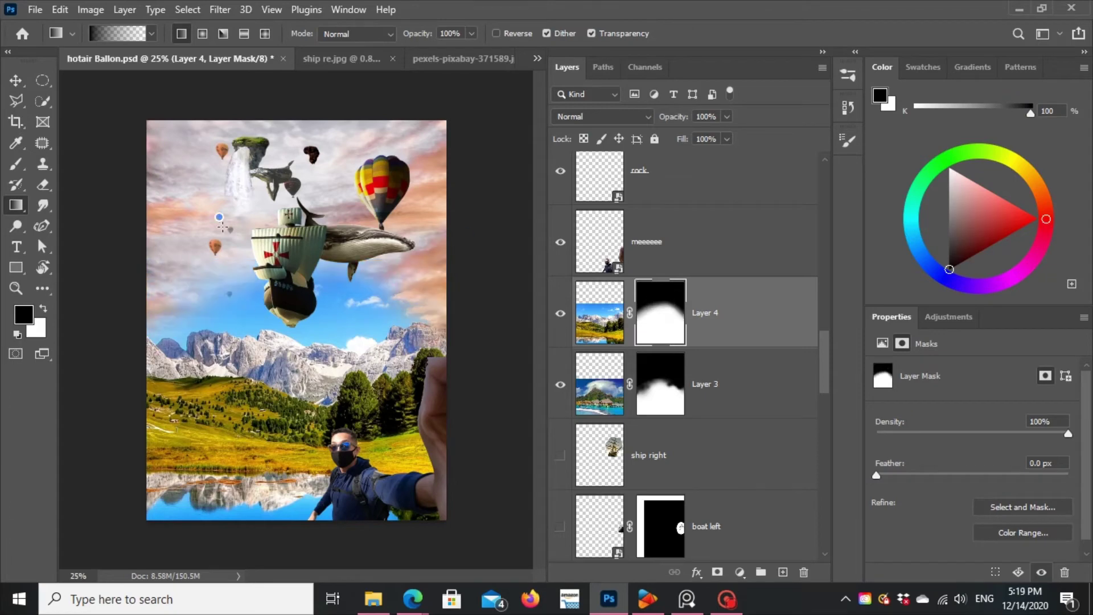
pyautogui.moveTo(221, 227); pyautogui.dragTo(188, 330)
pyautogui.moveTo(282, 324); pyautogui.dragTo(170, 348)
# Step: Paint black on the meadow mask to hide the snowy mountains beside the island peak
pyautogui.press('x')
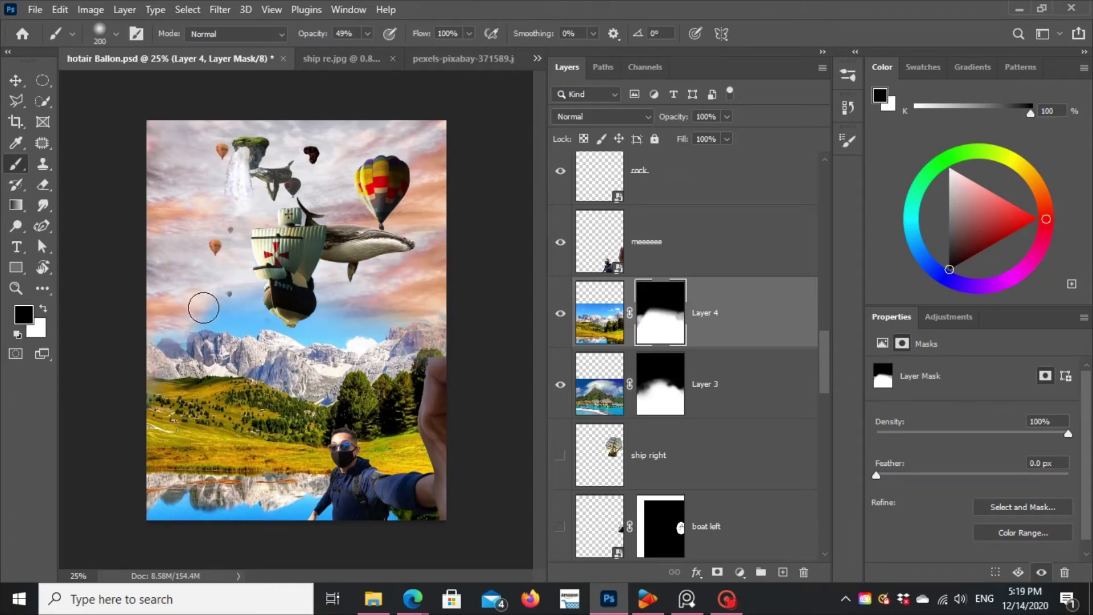
pyautogui.scroll(5, 564, 359)
pyautogui.scroll(-5, 564, 359)
pyautogui.scroll(5, 564, 358)
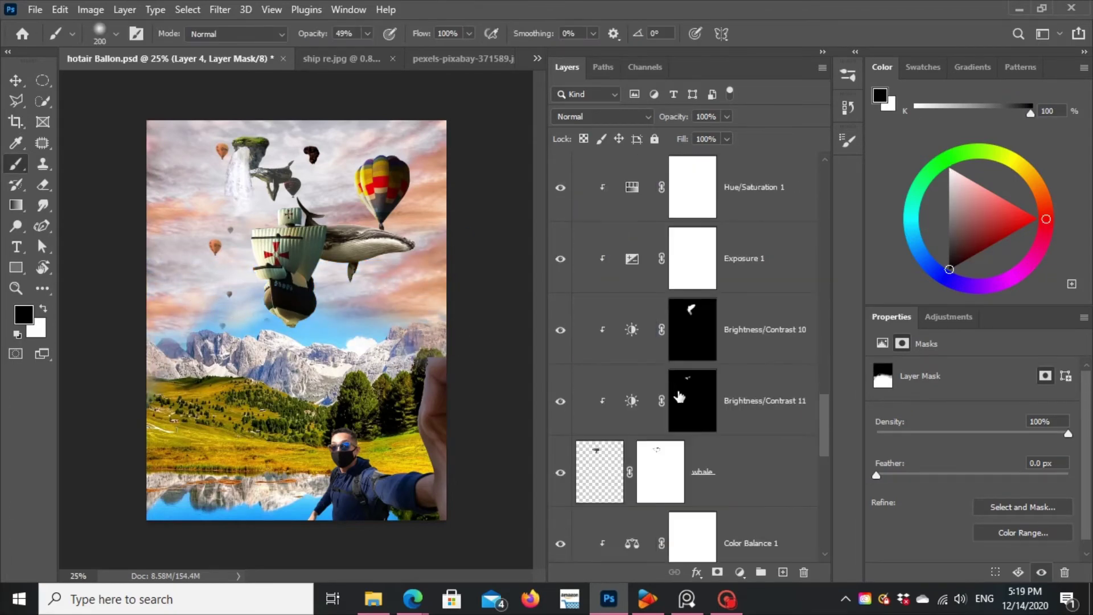
pyautogui.scroll(-10, 563, 359)
pyautogui.press('x')
pyautogui.scroll(-3, 650, 445)
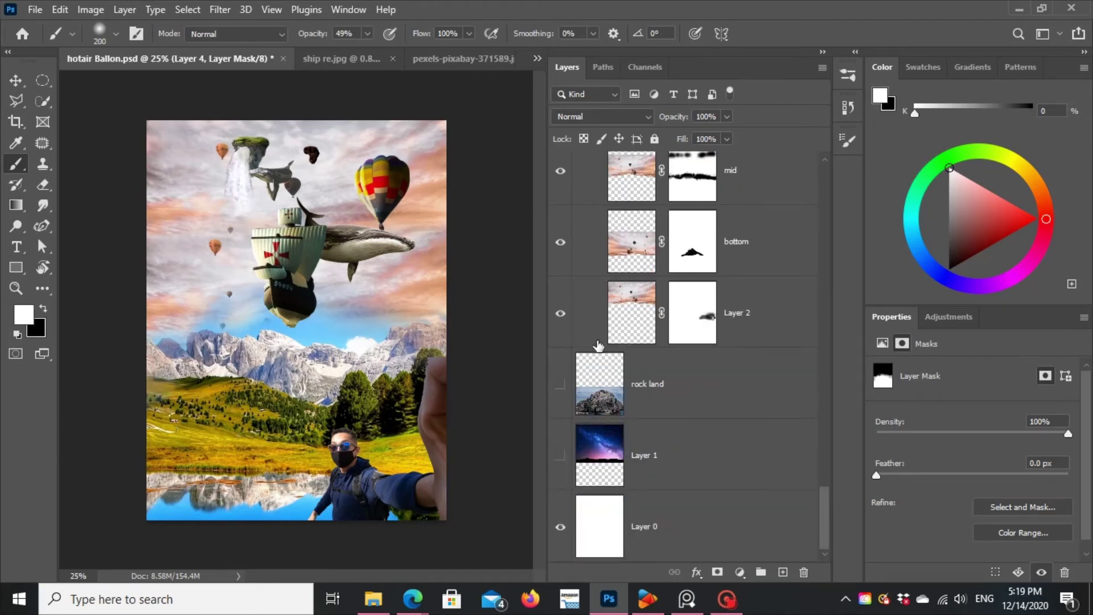
pyautogui.scroll(5, 656, 400)
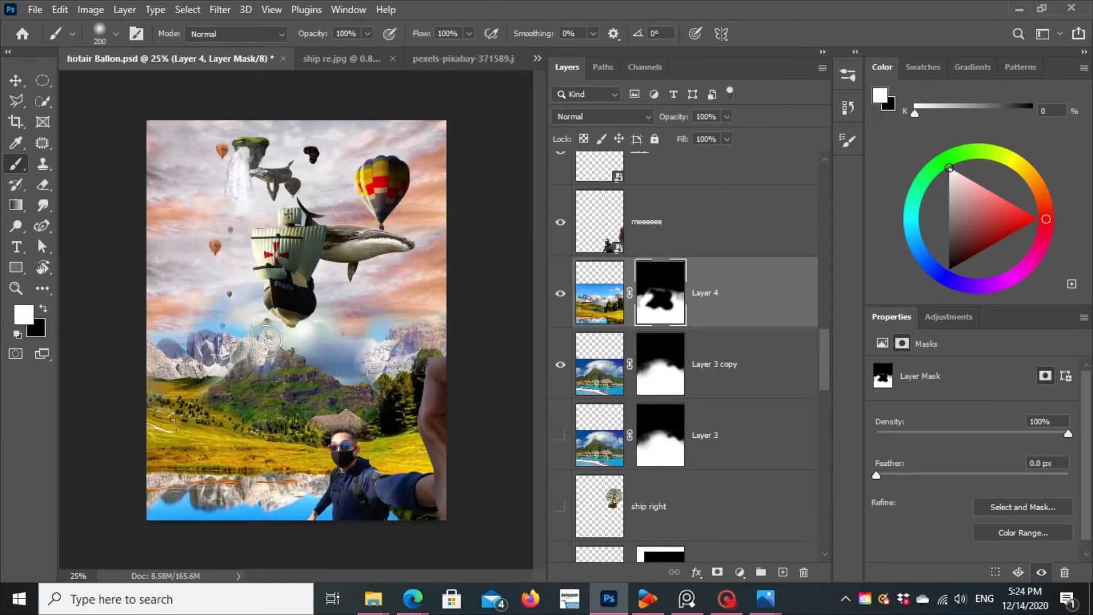
pyautogui.press('x')
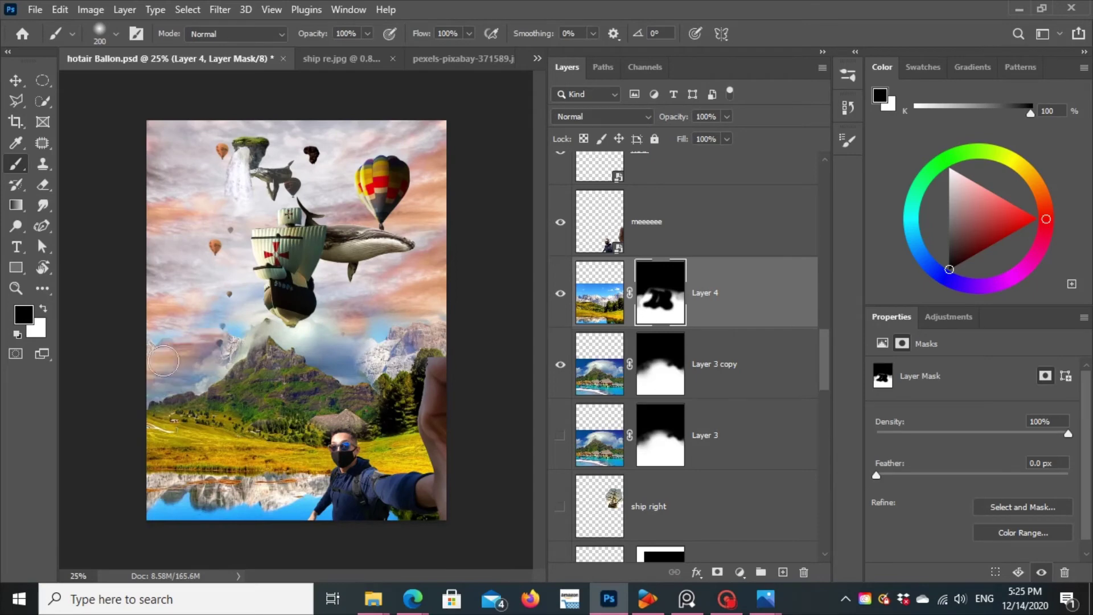
pyautogui.moveTo(163, 361); pyautogui.dragTo(393, 353)
# Step: Hide the island copy to check the mask and paint white to restore the meadow
pyautogui.press('x')
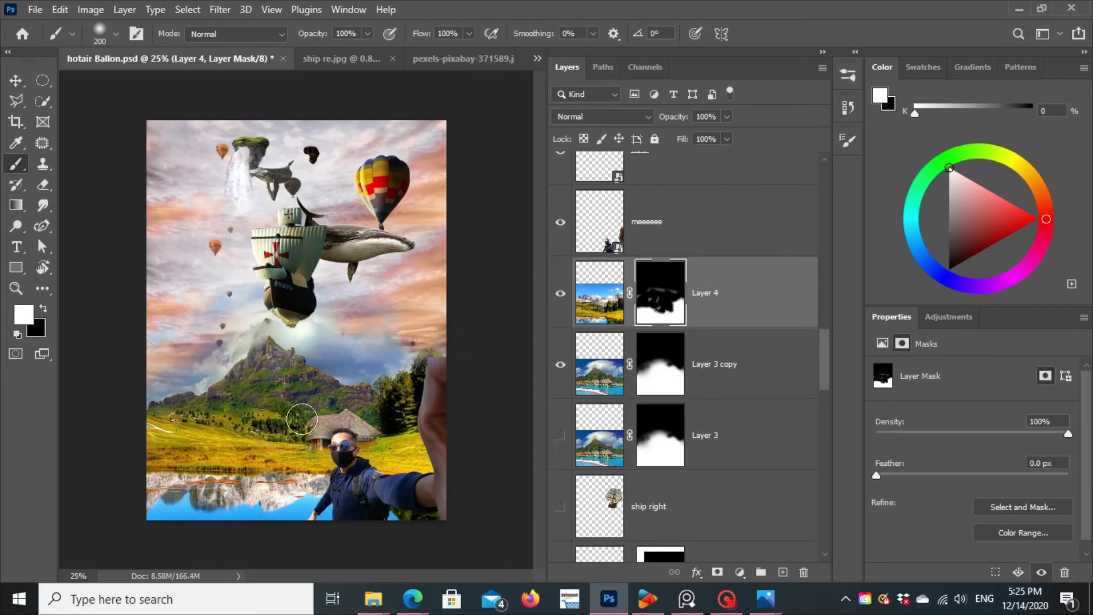
pyautogui.press('x')
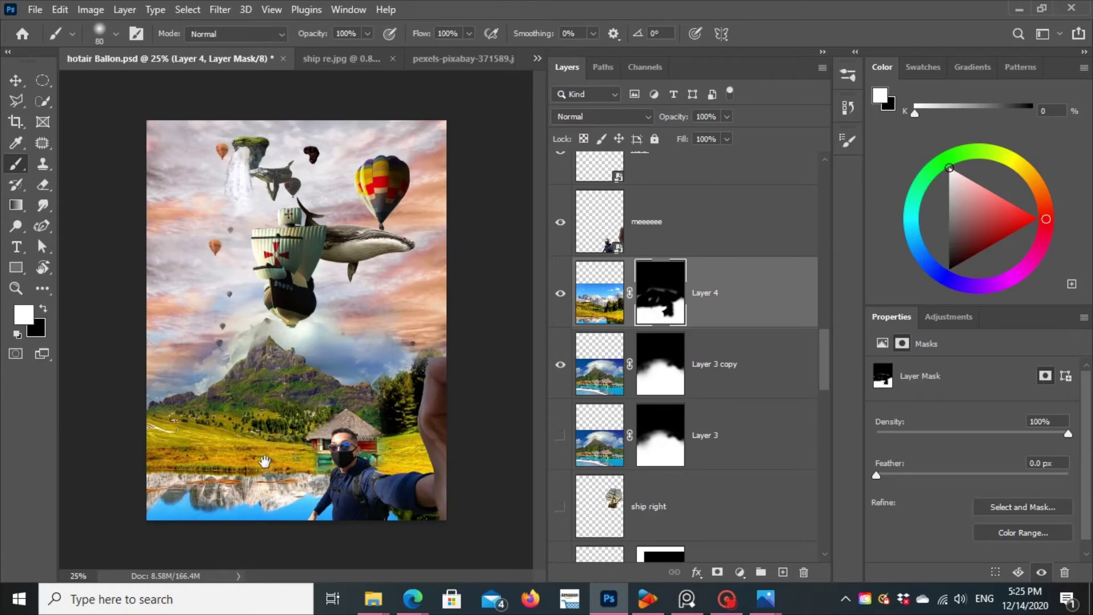
pyautogui.press('x')
pyautogui.click(560, 365)
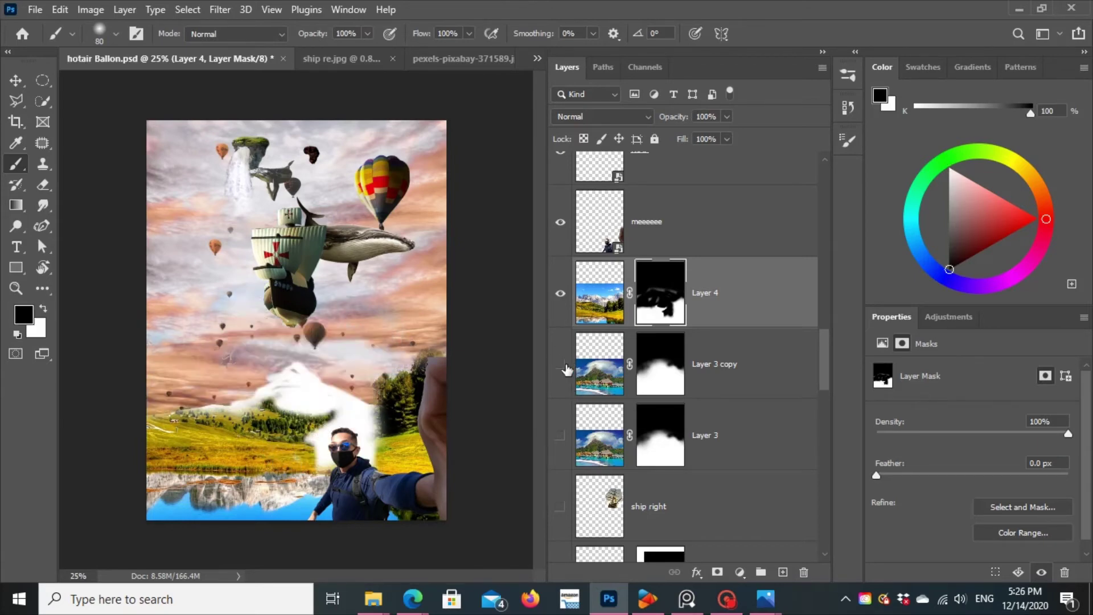
pyautogui.press('x')
pyautogui.moveTo(293, 408)
pyautogui.mouseDown()
pyautogui.moveTo(267, 393)
pyautogui.moveTo(348, 425)
pyautogui.mouseUp()
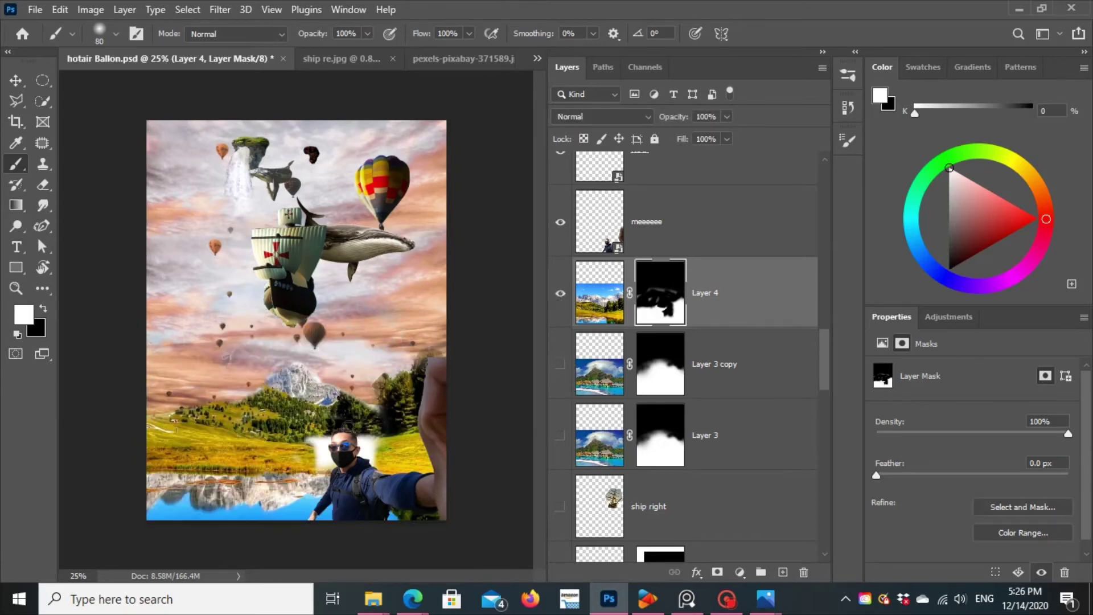
# Step: Duplicate the meadow layer and mask out the left grassy hilltop and snowy range
pyautogui.hotkey('ctrl', 'j')
pyautogui.press('x')
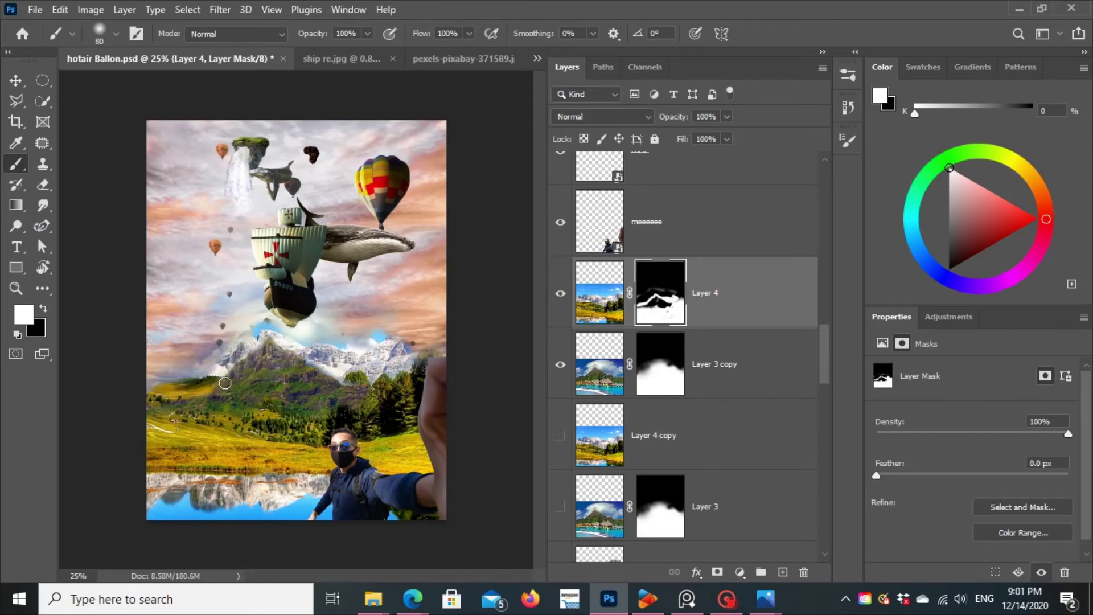
pyautogui.press('x')
pyautogui.moveTo(225, 383); pyautogui.dragTo(198, 381)
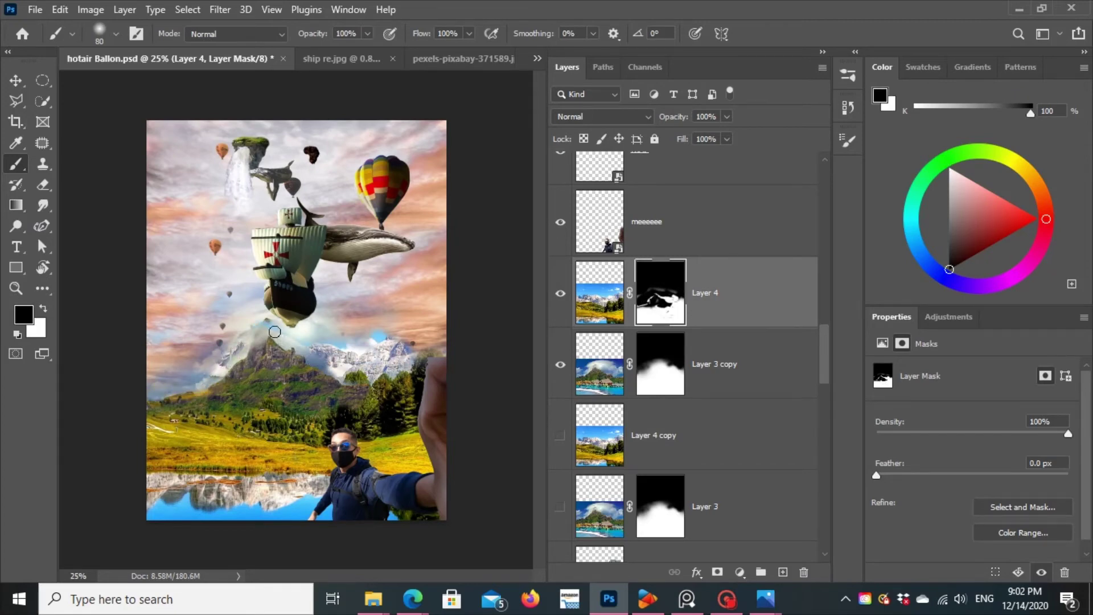
pyautogui.moveTo(393, 371); pyautogui.dragTo(335, 344)
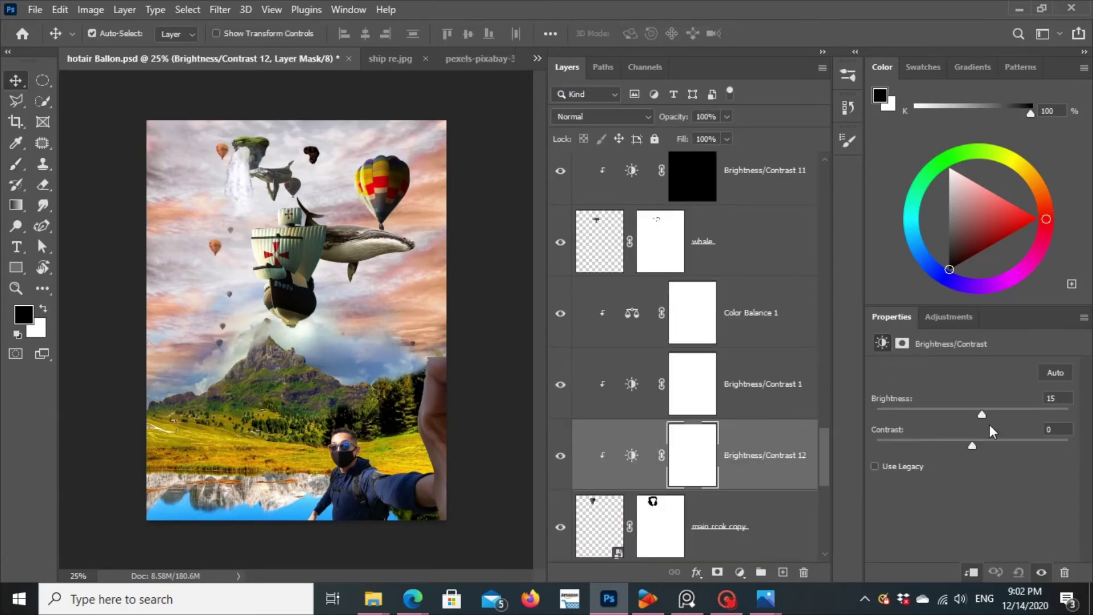
# Step: Invert the Brightness/Contrast 12 and Brightness/Contrast 1 masks to black, ready for white paint
pyautogui.hotkey('ctrl', 'i')
pyautogui.press('b')
pyautogui.press('x')
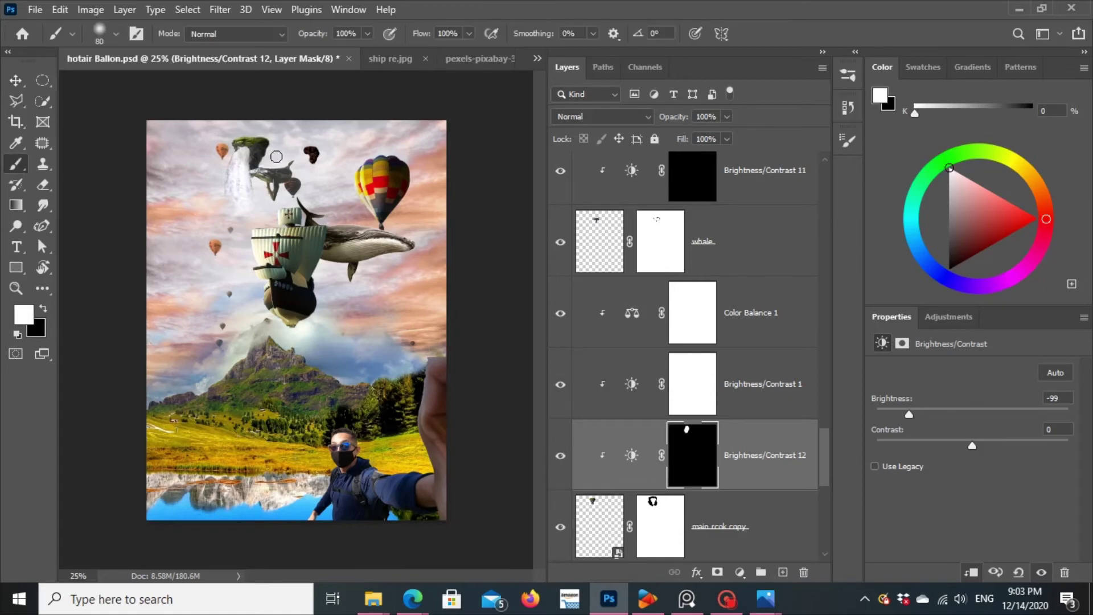
pyautogui.click(633, 385)
pyautogui.hotkey('ctrl', 'i')
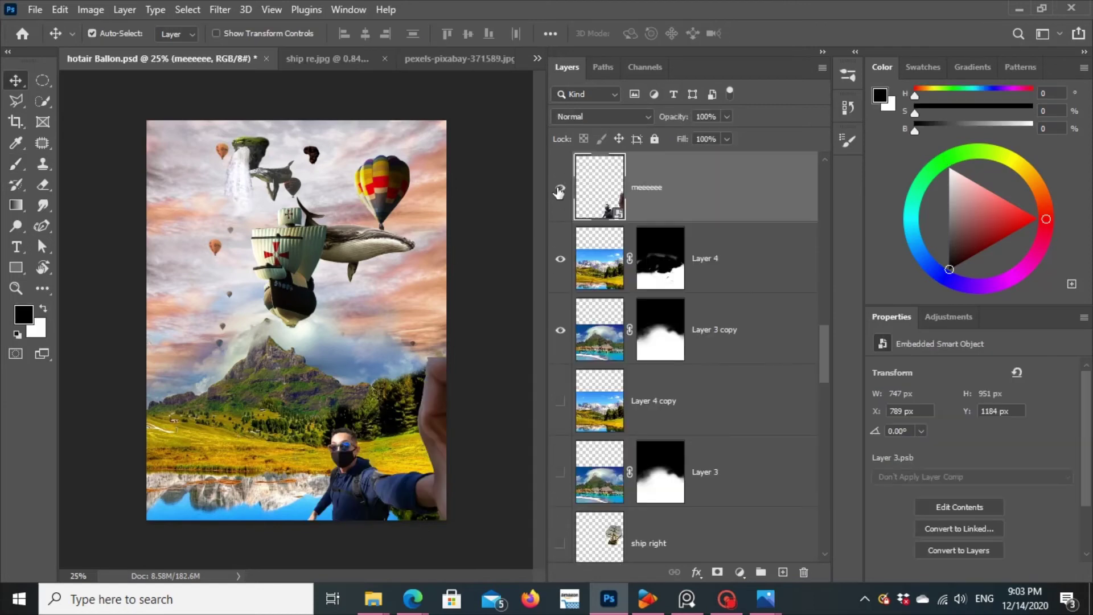
# Step: Set Brightness/Contrast 13 to brightness 56, clip it to the layer below and invert its mask
pyautogui.click(596, 341)
pyautogui.moveTo(973, 414); pyautogui.dragTo(1009, 415)
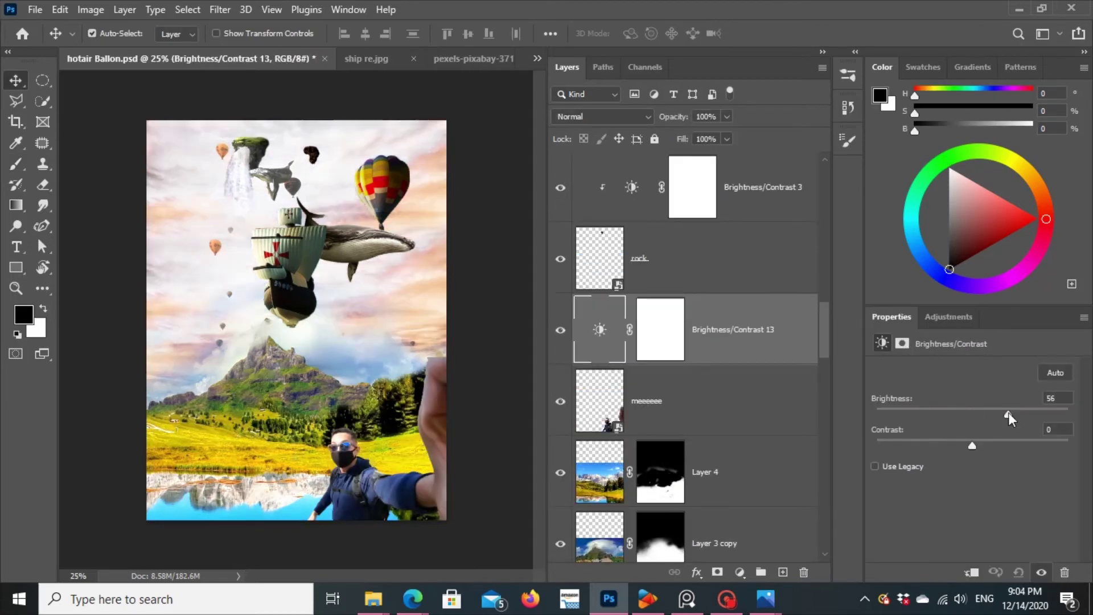
pyautogui.keyDown('alt'); pyautogui.click(606, 364); pyautogui.keyUp('alt')
pyautogui.click(692, 329)
pyautogui.hotkey('ctrl', 'i')
pyautogui.press('x')
pyautogui.press('b')
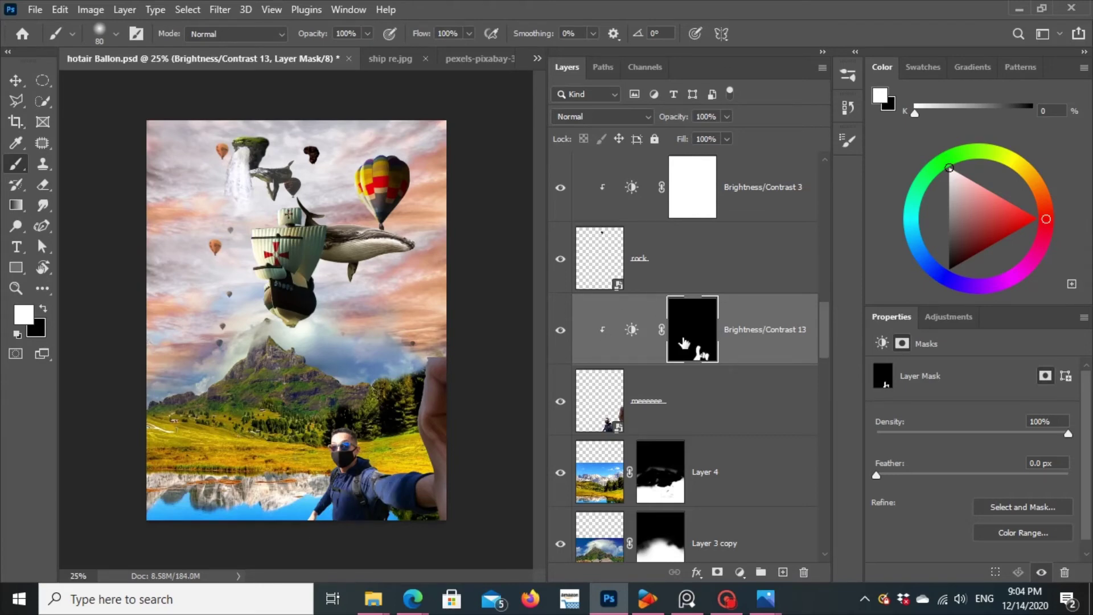
# Step: Darken the man's arm and body with a -145 brightness adjustment, and the other at -30
pyautogui.moveTo(973, 414); pyautogui.dragTo(880, 414)
pyautogui.hotkey('ctrl', 'i')
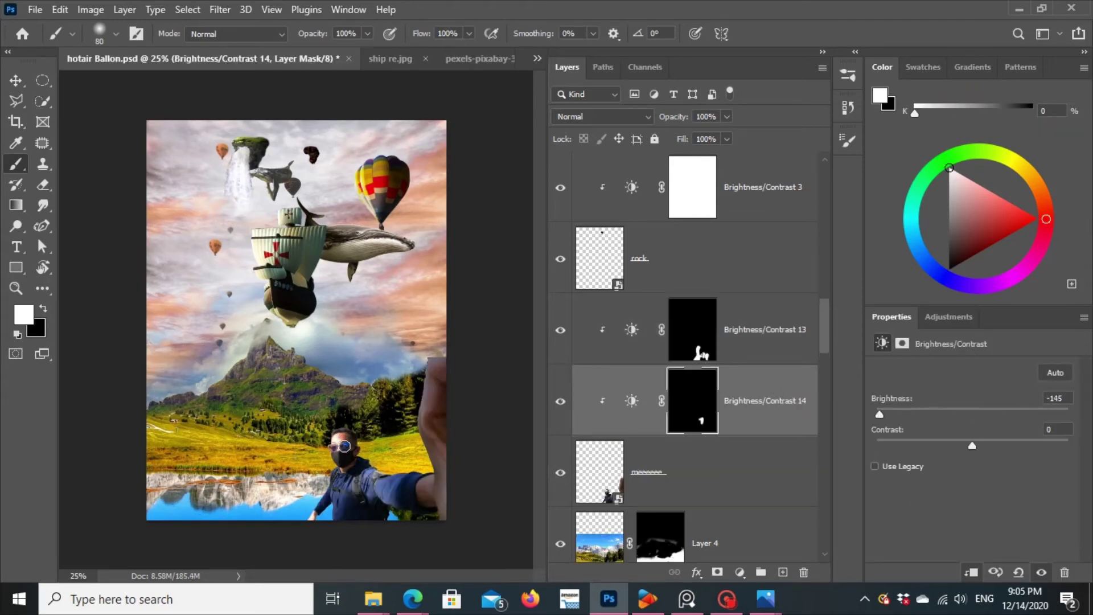
pyautogui.press('x')
pyautogui.press('x')
pyautogui.moveTo(444, 467); pyautogui.dragTo(442, 390)
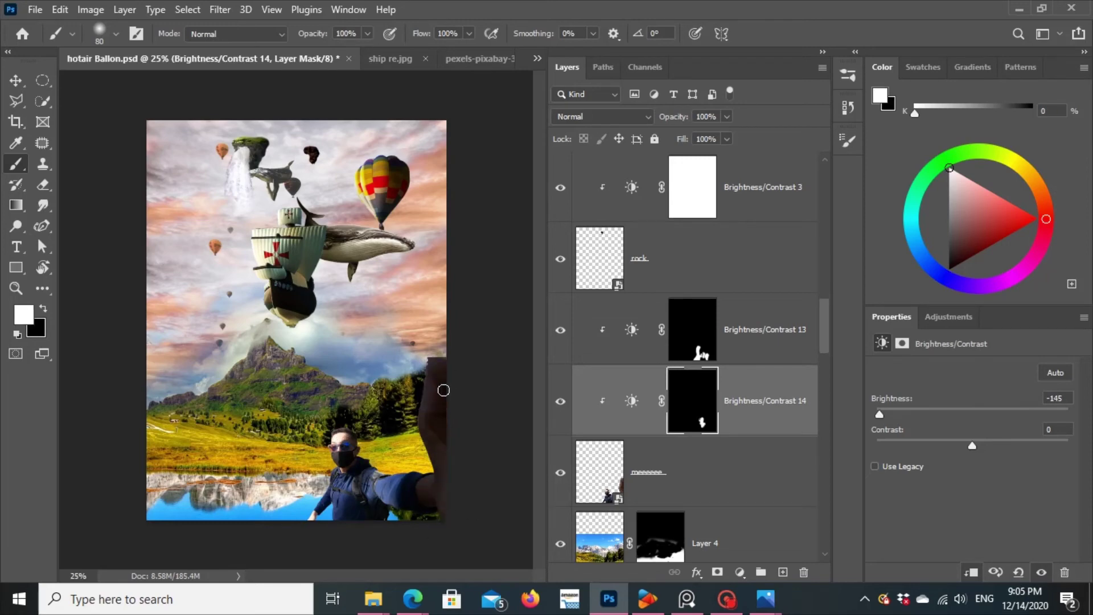
pyautogui.press('5')
pyautogui.press('4')
pyautogui.moveTo(398, 473); pyautogui.dragTo(374, 501)
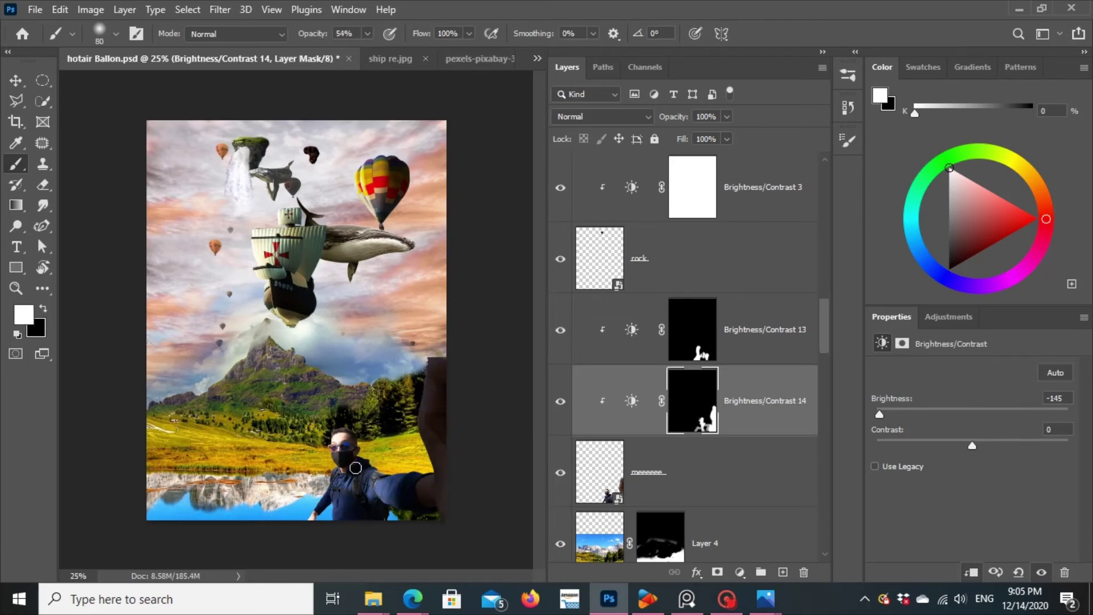
pyautogui.click(632, 333)
pyautogui.moveTo(1007, 411); pyautogui.dragTo(948, 417)
# Step: Add a Hue/Saturation adjustment above the selfie layer at Saturation +24
pyautogui.click(617, 458)
pyautogui.click(949, 317)
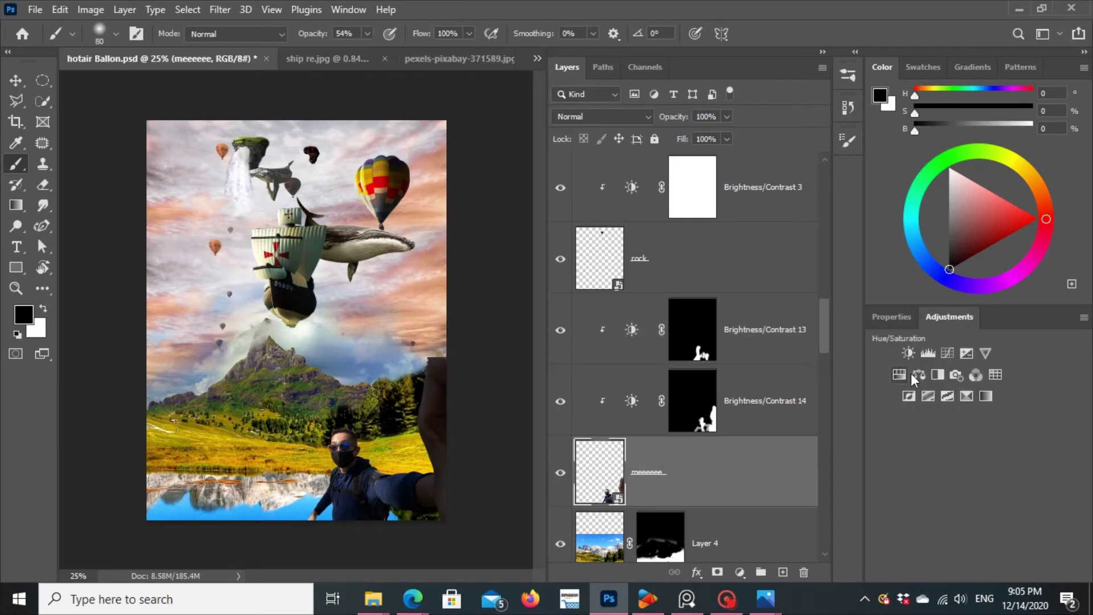
pyautogui.click(911, 374)
pyautogui.moveTo(973, 457); pyautogui.dragTo(996, 460)
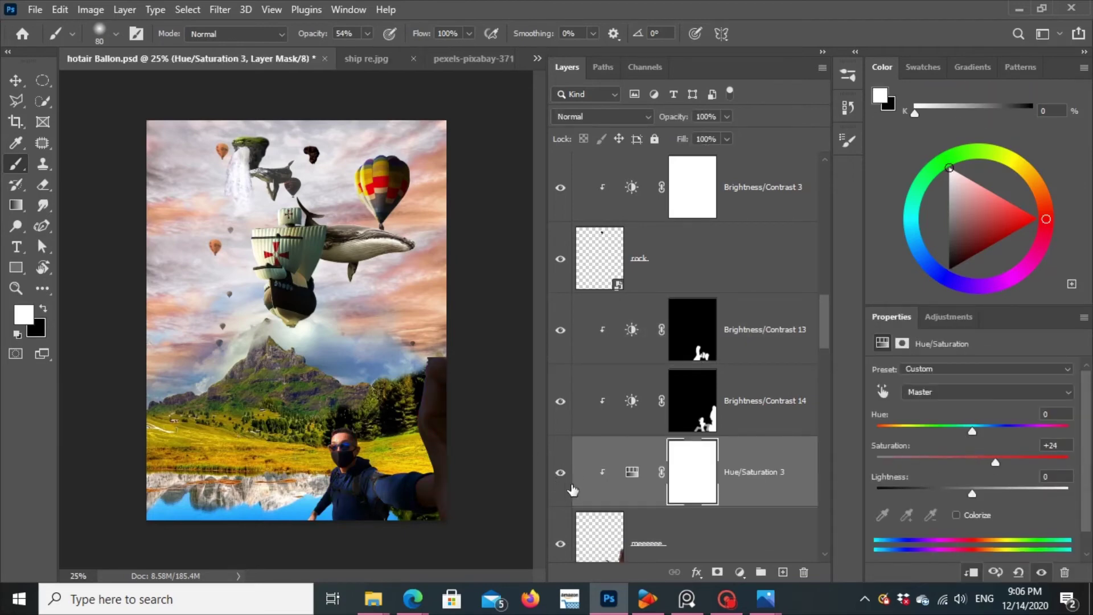
pyautogui.scroll(2, 572, 488)
pyautogui.moveTo(233, 328); pyautogui.dragTo(341, 328)
# Step: Add a Brightness/Contrast adjustment at -150 to the sky group and invert its mask
pyautogui.click(684, 524)
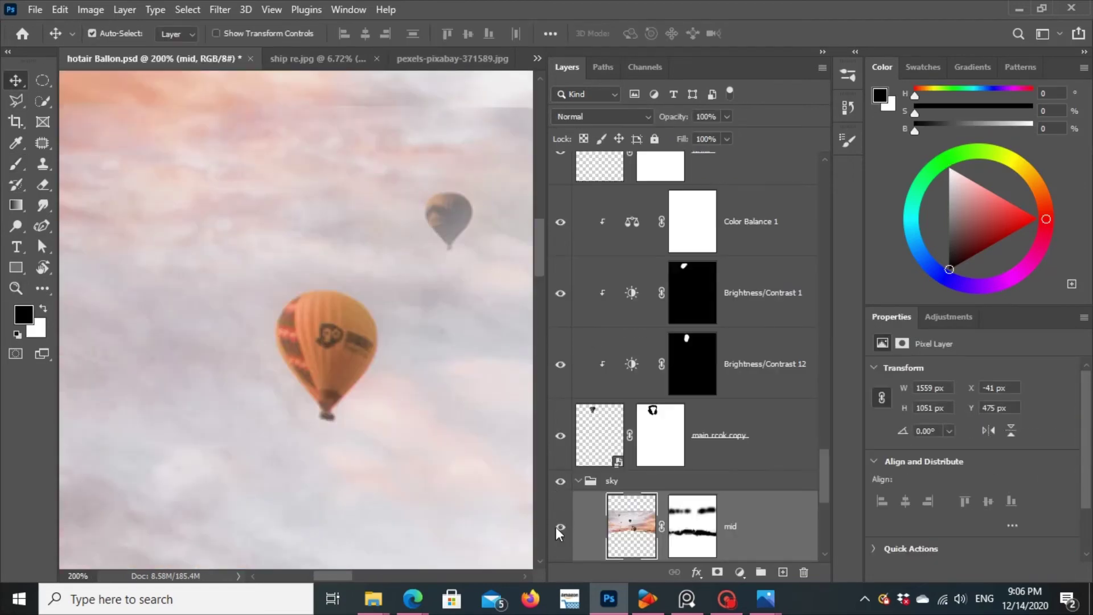
pyautogui.click(948, 317)
pyautogui.click(888, 376)
pyautogui.moveTo(973, 415)
pyautogui.mouseDown()
pyautogui.moveTo(1020, 414)
pyautogui.moveTo(877, 414)
pyautogui.mouseUp()
pyautogui.hotkey('ctrl', 'i')
pyautogui.press('b')
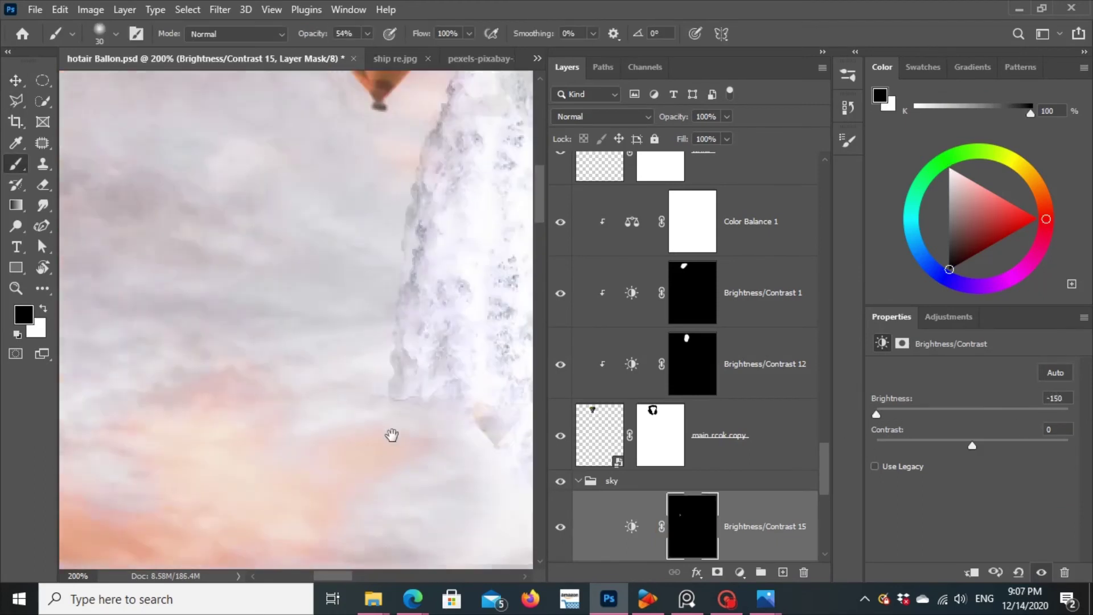
# Step: Paint white on the sky adjustment's mask with a smaller brush to darken chosen sky areas
pyautogui.scroll(-3, 311, 325)
pyautogui.press('x')
pyautogui.press('[')
pyautogui.press('[')
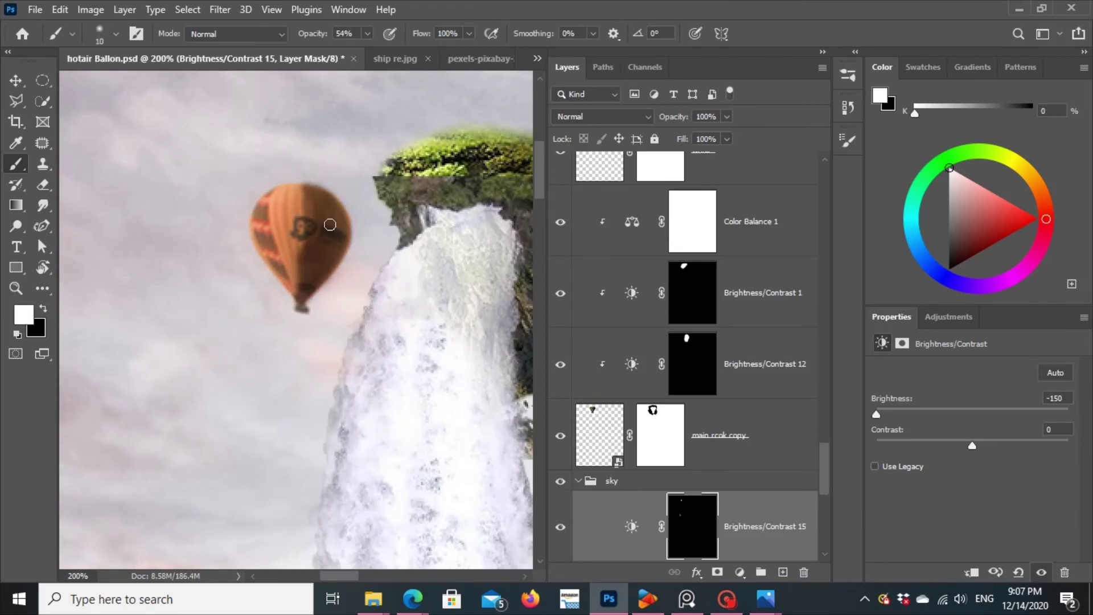
pyautogui.press('x')
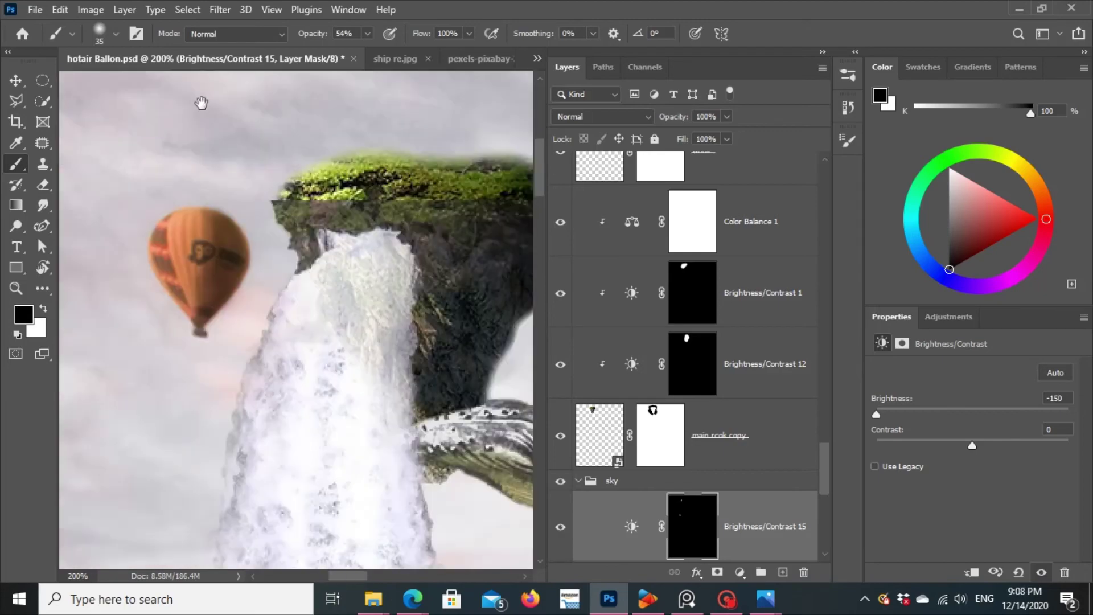
pyautogui.scroll(-2, 202, 103)
pyautogui.moveTo(317, 244)
pyautogui.mouseDown()
pyautogui.moveTo(407, 384)
pyautogui.moveTo(407, 68)
pyautogui.mouseUp()
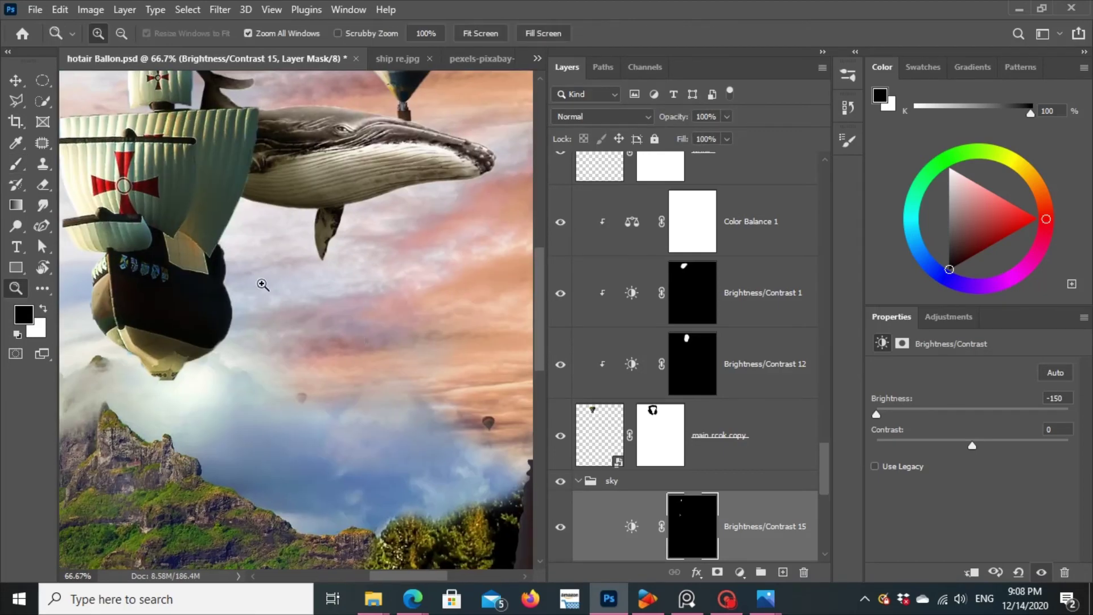
# Step: Zoom out to the whole collage and toggle Brightness/Contrast 12 to compare
pyautogui.hotkey('ctrl', '-')
pyautogui.hotkey('ctrl', '-')
pyautogui.press('v')
pyautogui.click(692, 293)
pyautogui.click(560, 364)
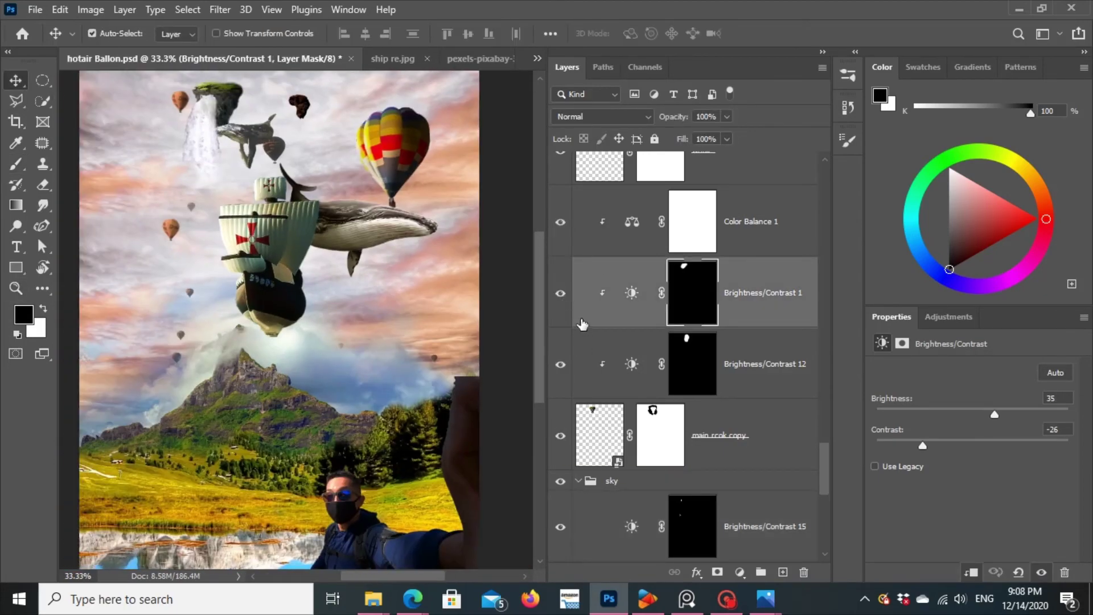
pyautogui.click(740, 444)
# Step: Brighten the main rock copy with an Exposure adjustment (+0.61, gamma 1.05)
pyautogui.click(949, 316)
pyautogui.click(953, 353)
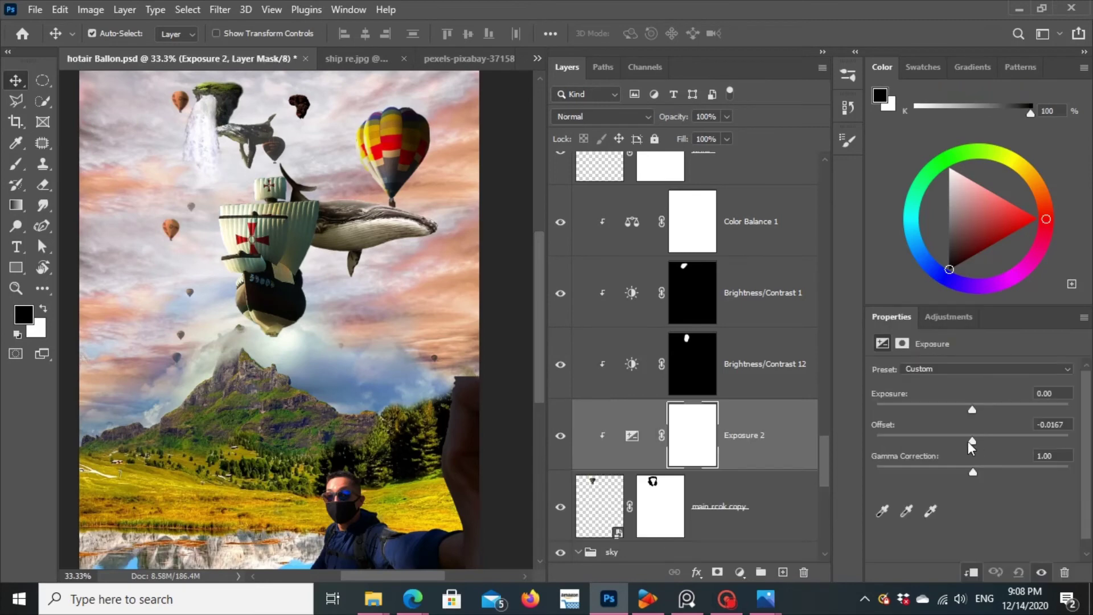
pyautogui.moveTo(968, 442); pyautogui.dragTo(982, 450)
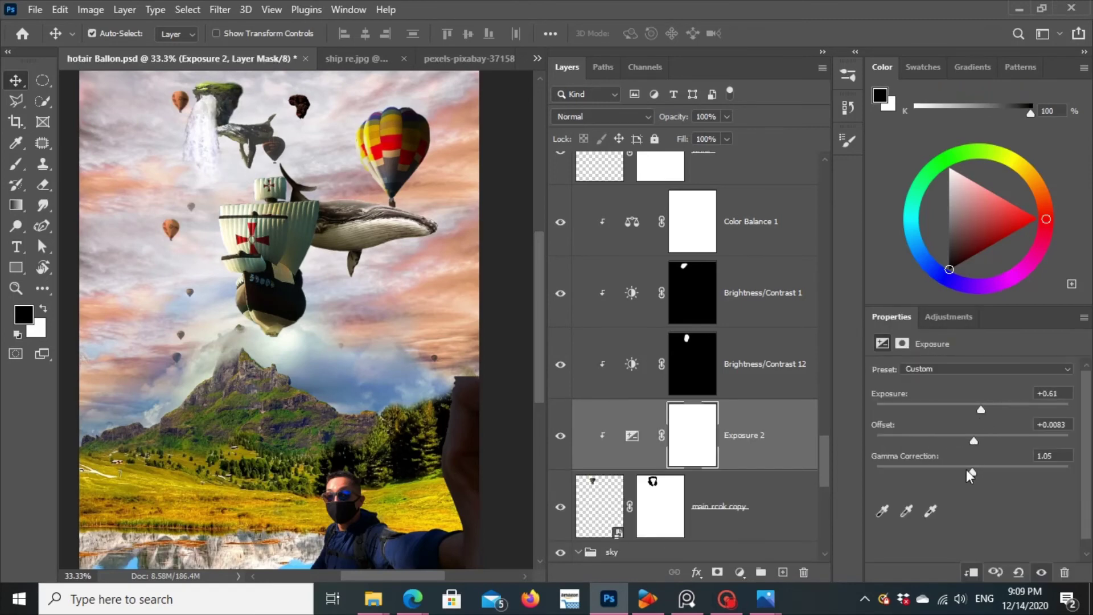
pyautogui.click(163, 313)
pyautogui.click(355, 427)
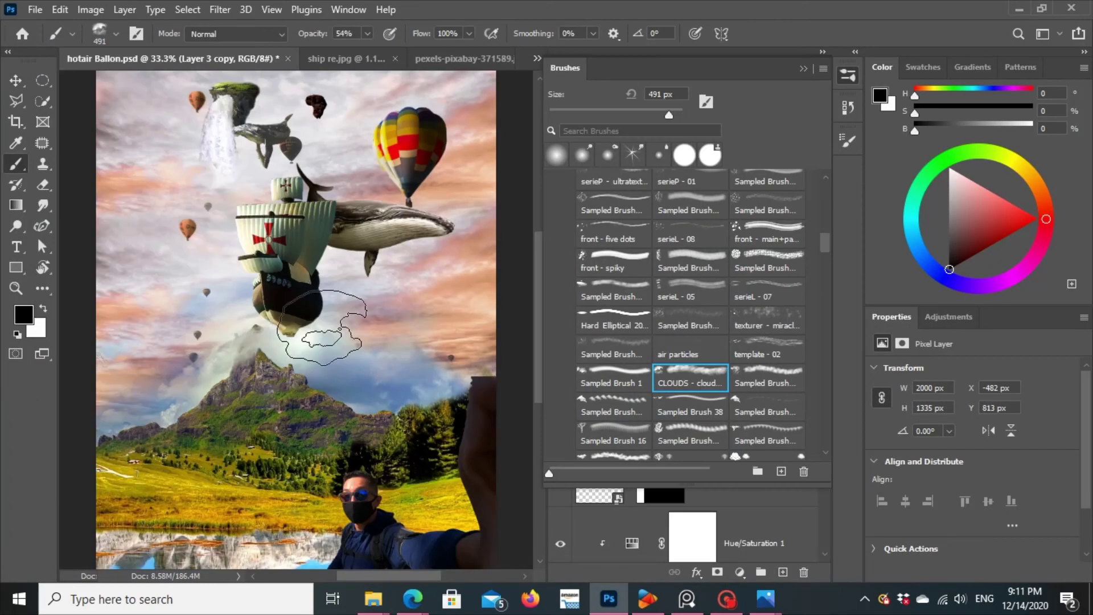
# Step: Choose the Clouds 3 brush via a 'cloud' search and paint mist over the mountain peak
pyautogui.click(690, 380)
pyautogui.scroll(-3, 627, 398)
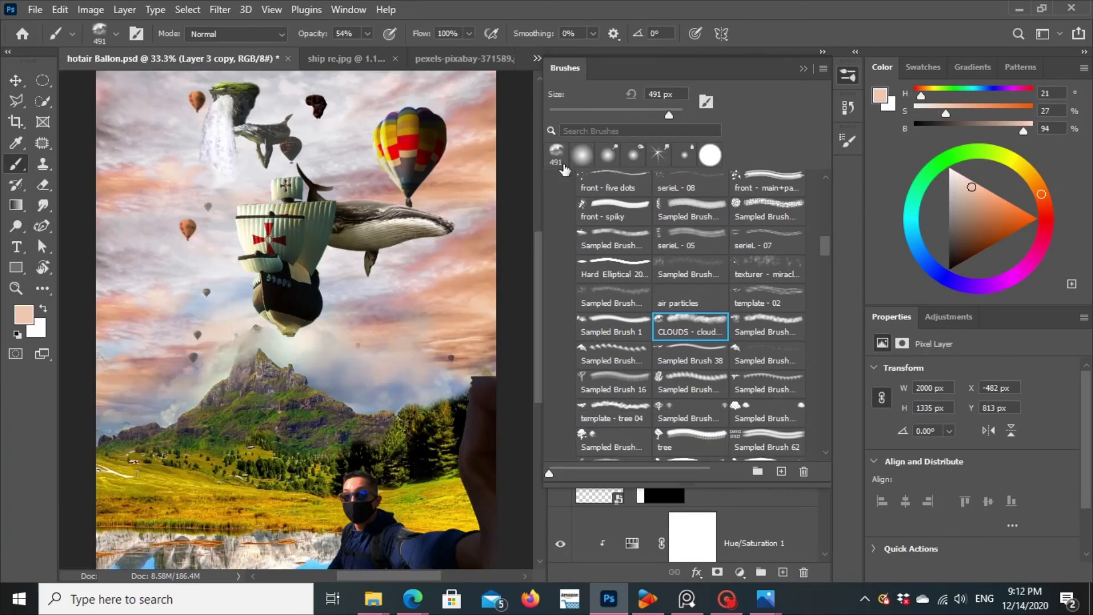
pyautogui.scroll(-5, 604, 421)
pyautogui.scroll(-5, 605, 422)
pyautogui.click(626, 131)
pyautogui.write('cloud')
pyautogui.click(598, 254)
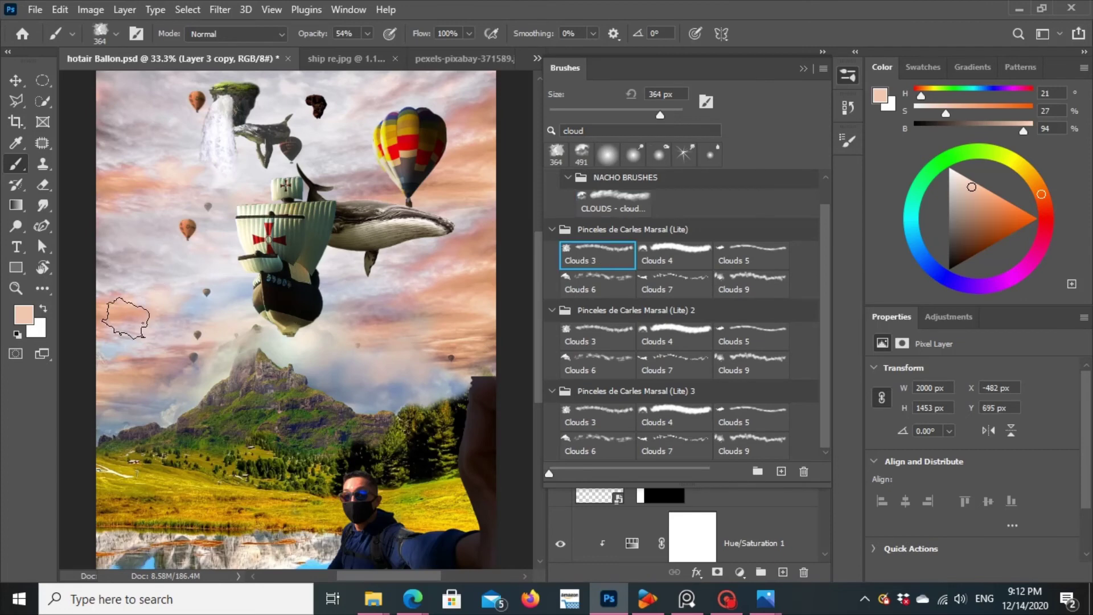
pyautogui.moveTo(265, 376)
pyautogui.mouseDown()
pyautogui.moveTo(398, 393)
pyautogui.moveTo(462, 387)
pyautogui.mouseUp()
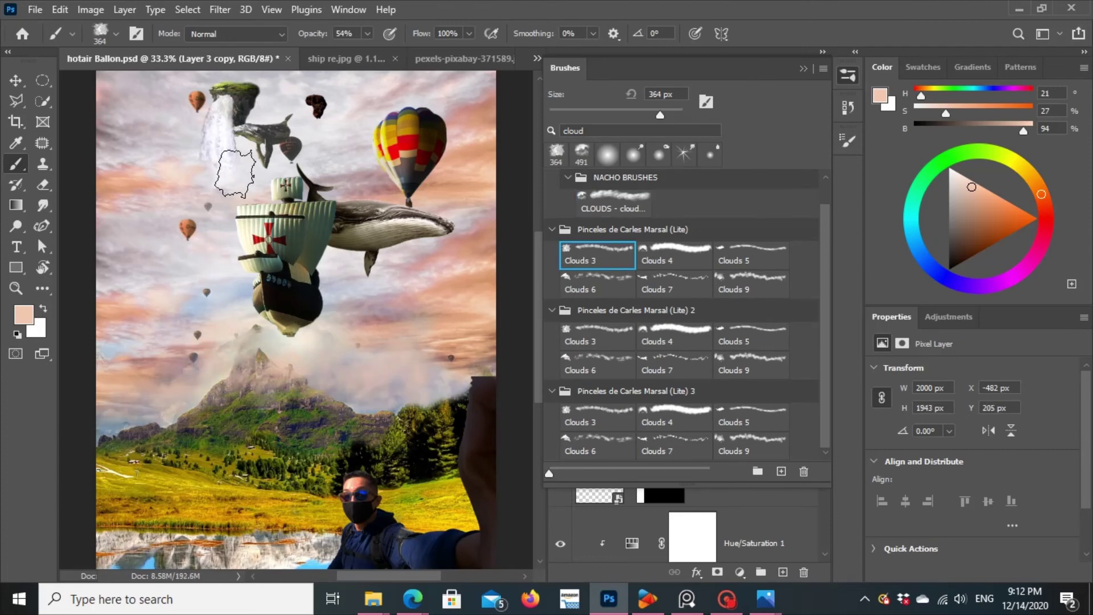
# Step: Paint near-white mist at 100% opacity over the lower trees and meadow on Layer 4
pyautogui.press('F5')
pyautogui.scroll(-3, 563, 342)
pyautogui.scroll(-3, 563, 341)
pyautogui.scroll(-3, 563, 341)
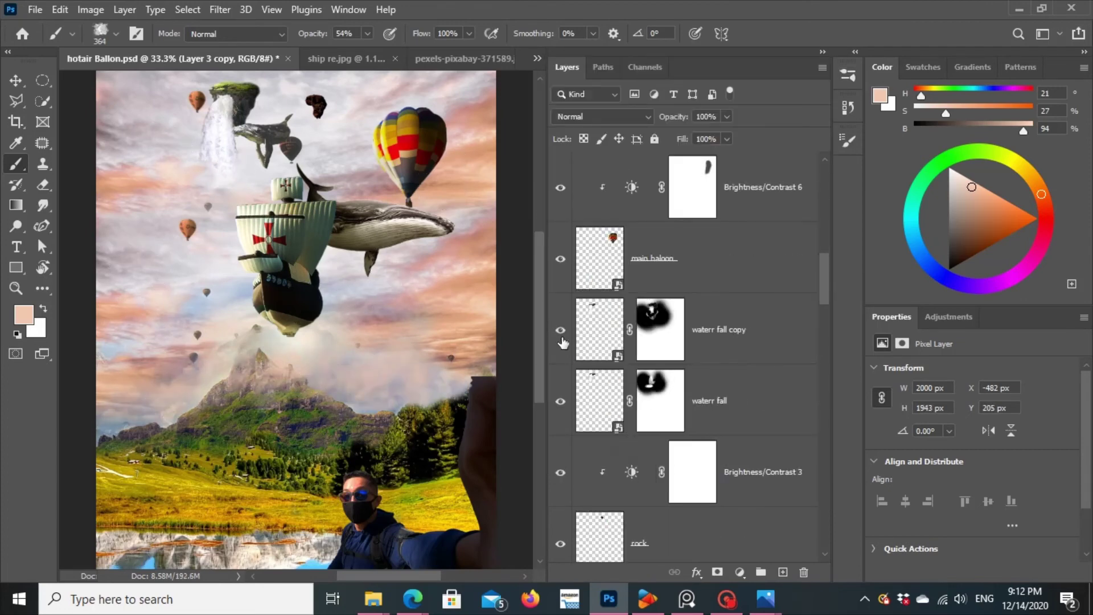
pyautogui.keyDown('alt'); pyautogui.click(220, 165); pyautogui.keyUp('alt')
pyautogui.press('0')
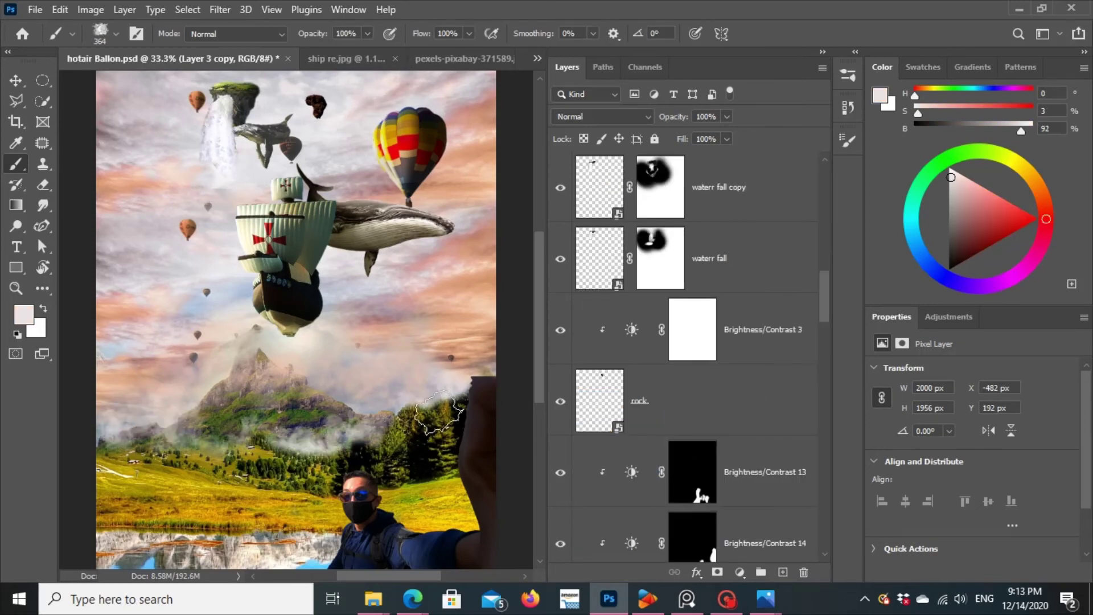
pyautogui.hotkey('alt', ']')
pyautogui.press('[')
pyautogui.moveTo(239, 449)
pyautogui.mouseDown()
pyautogui.moveTo(472, 439)
pyautogui.moveTo(142, 473)
pyautogui.mouseUp()
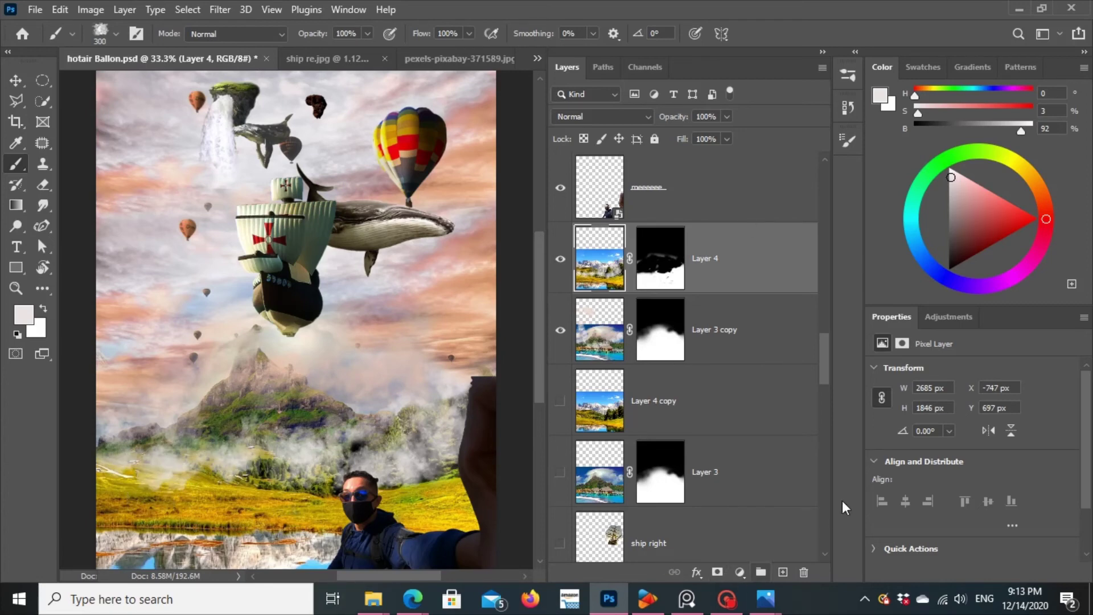
# Step: Add a Color Balance adjustment above Layer 4 shifting Cyan-Red to +72
pyautogui.click(949, 317)
pyautogui.click(917, 371)
pyautogui.moveTo(952, 405); pyautogui.dragTo(1006, 406)
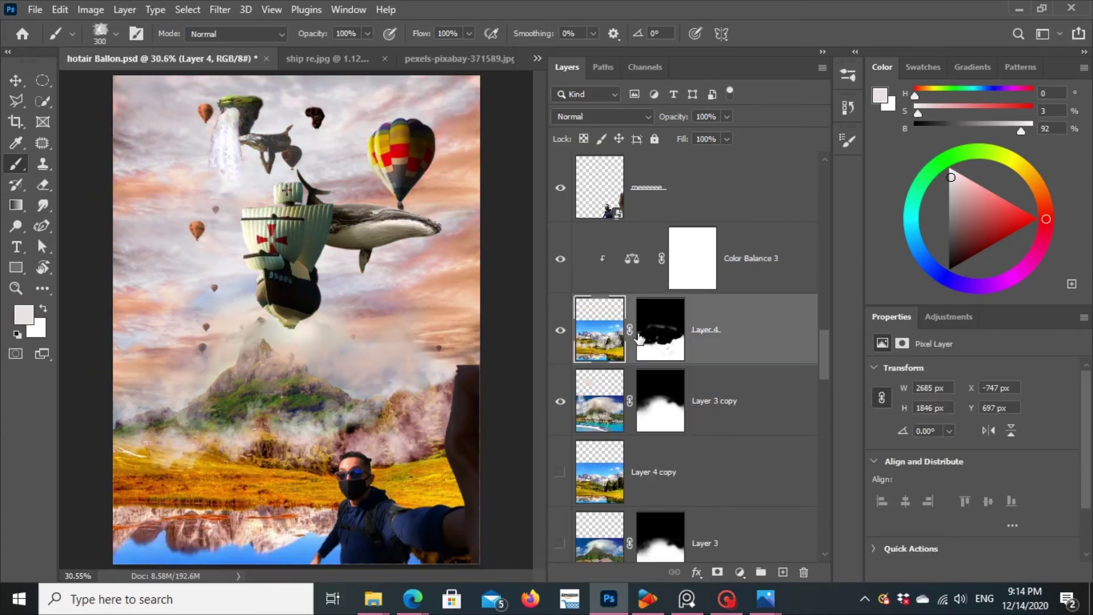
# Step: Add a Hue/Saturation adjustment and adjust the landscape's saturation, lightness and hue
pyautogui.click(956, 319)
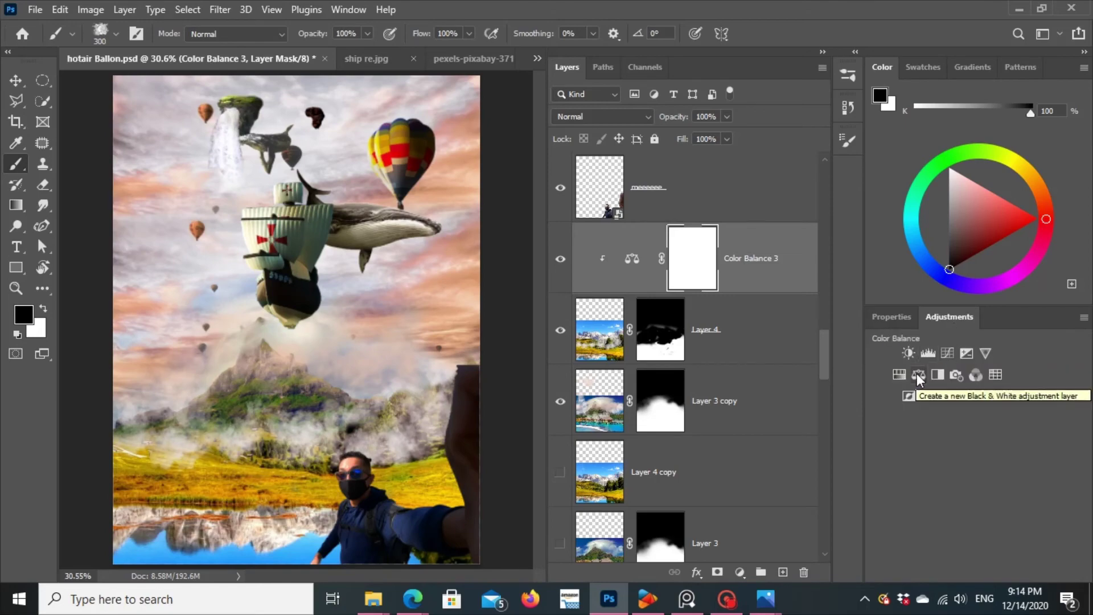
pyautogui.click(917, 373)
pyautogui.moveTo(973, 462); pyautogui.dragTo(1013, 462)
pyautogui.moveTo(972, 493); pyautogui.dragTo(970, 493)
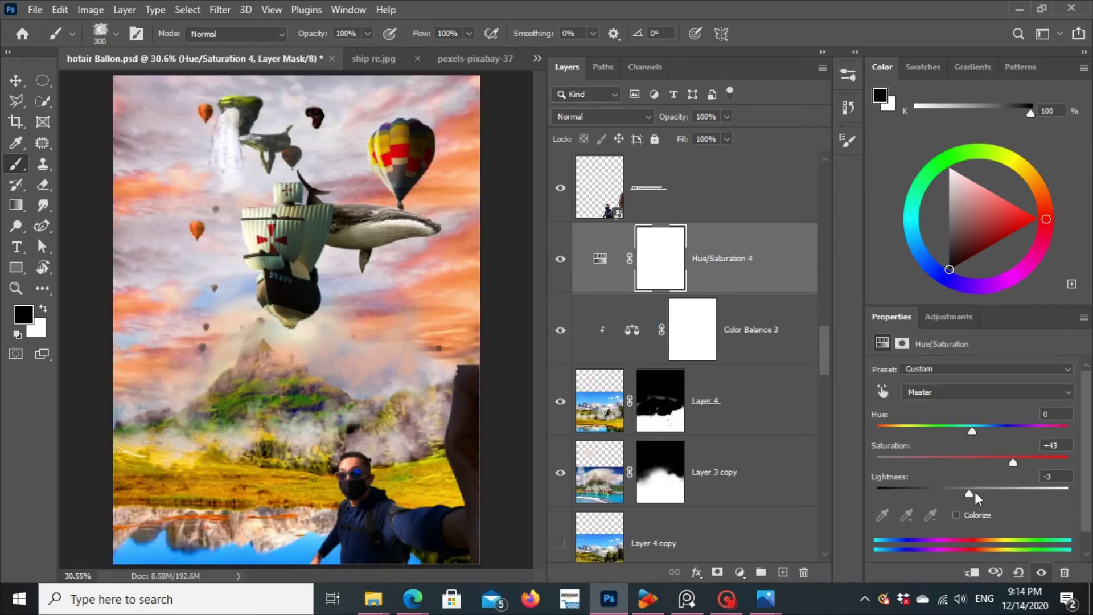
pyautogui.moveTo(973, 431); pyautogui.dragTo(989, 460)
# Step: Mask the Hue/Saturation off around the mountain and set Saturation -5, Lightness -33
pyautogui.click(648, 278)
pyautogui.hotkey('ctrl', 'i')
pyautogui.hotkey('ctrl', 'z')
pyautogui.hotkey('ctrl', 'z')
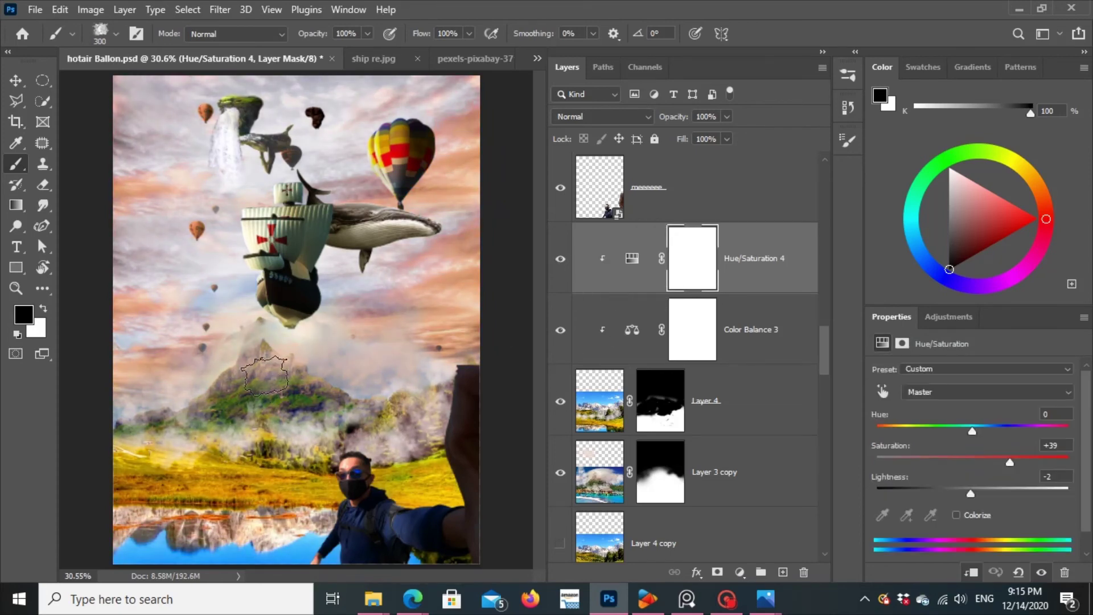
pyautogui.click(115, 34)
pyautogui.click(173, 442)
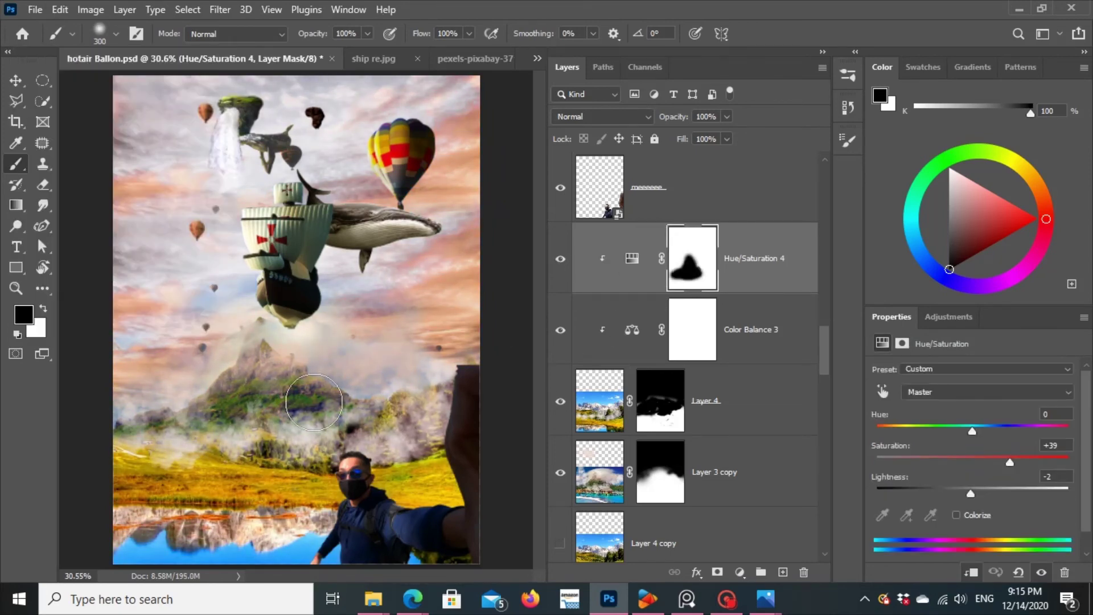
pyautogui.click(632, 260)
pyautogui.moveTo(1068, 462)
pyautogui.mouseDown()
pyautogui.moveTo(968, 463)
pyautogui.moveTo(938, 493)
pyautogui.mouseUp()
# Step: Duplicate the ballship layer, flip it vertically onto the lake, and fade it to 78% opacity
pyautogui.press('v')
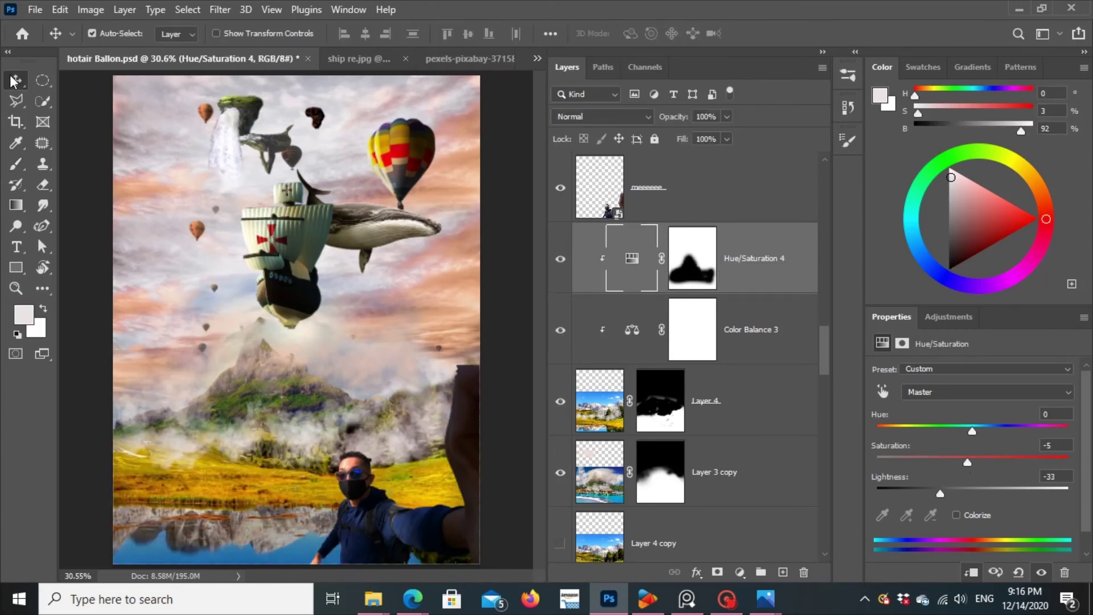
pyautogui.click(284, 256)
pyautogui.hotkey('ctrl', 'j')
pyautogui.hotkey('ctrl', 't')
pyautogui.rightClick(287, 245)
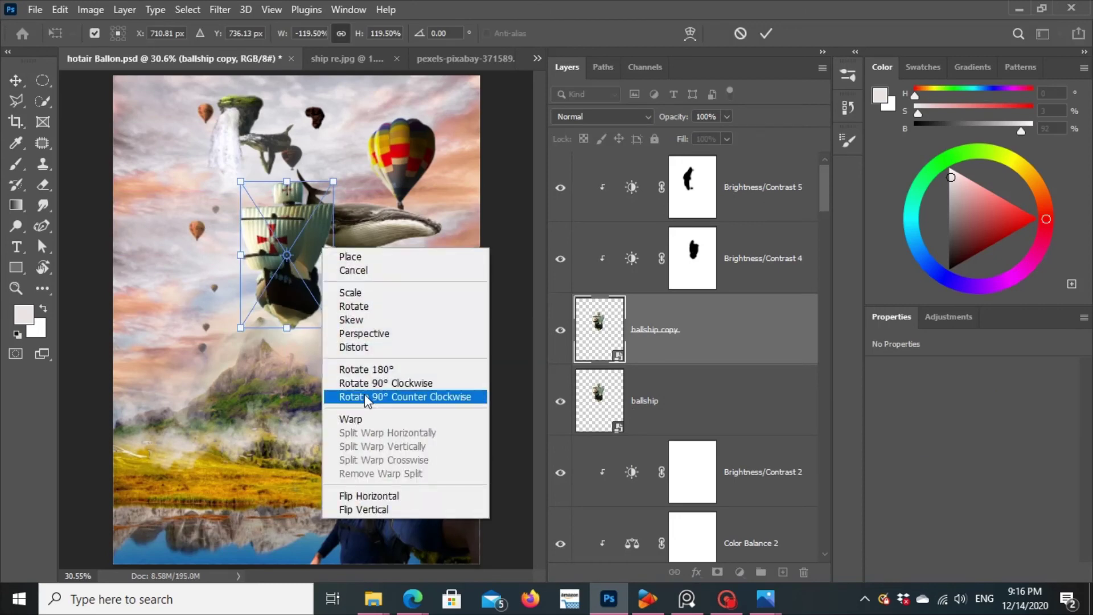
pyautogui.click(342, 508)
pyautogui.moveTo(298, 308); pyautogui.dragTo(298, 533)
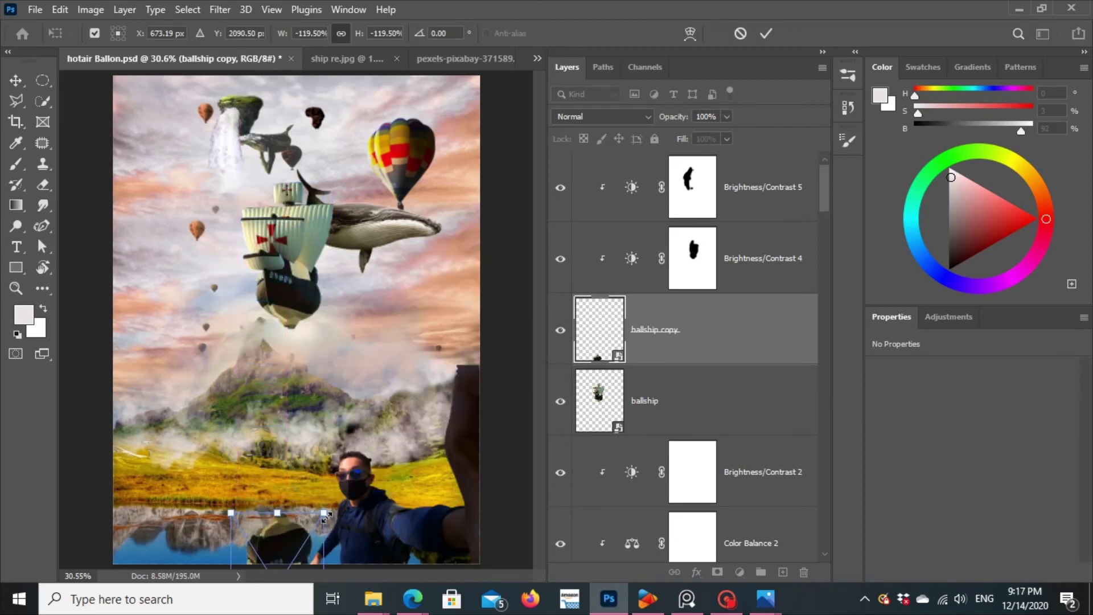
pyautogui.click(610, 208)
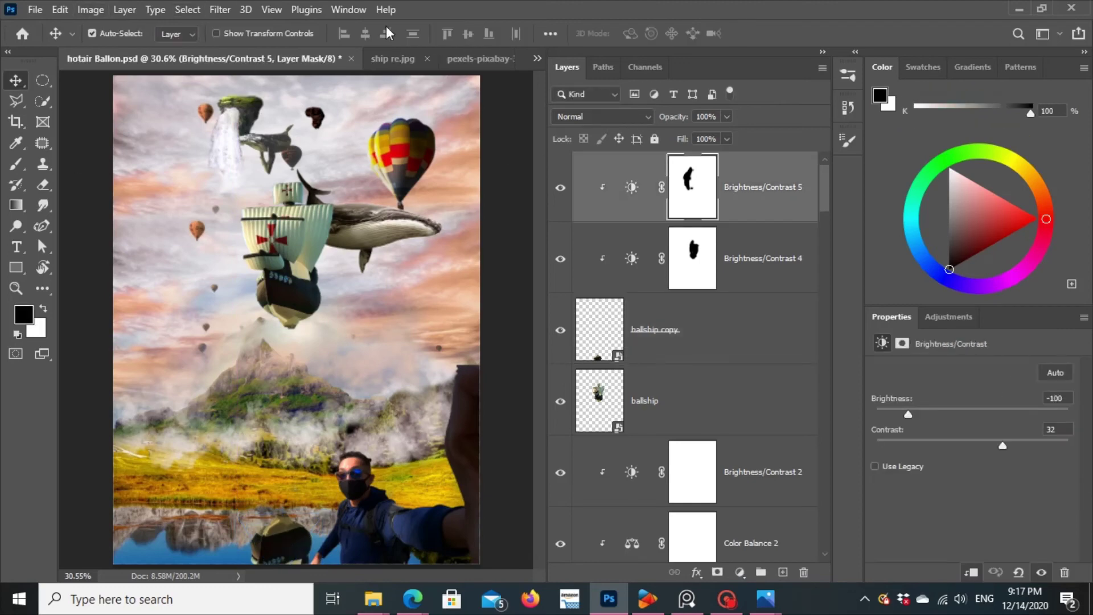
pyautogui.click(274, 558)
pyautogui.moveTo(728, 117)
pyautogui.mouseDown()
pyautogui.moveTo(691, 137)
pyautogui.moveTo(711, 136)
pyautogui.mouseUp()
# Step: Duplicate the main whale layer, flip it down onto the lake, and fade it to 66% opacity
pyautogui.scroll(-5, 683, 399)
pyautogui.click(588, 486)
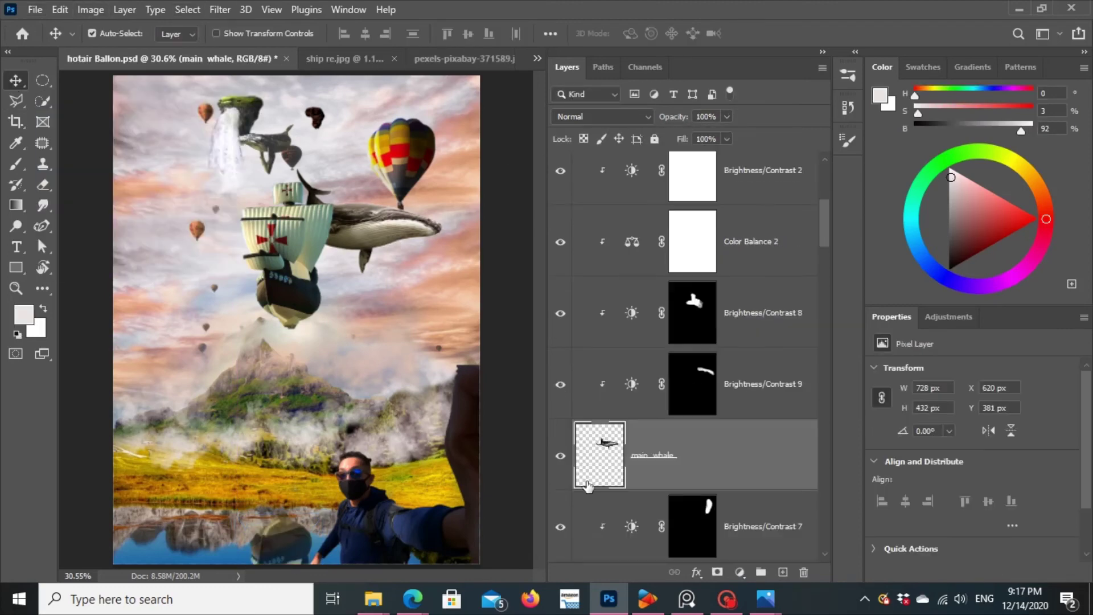
pyautogui.hotkey('ctrl', 'j')
pyautogui.hotkey('ctrl', 't')
pyautogui.rightClick(404, 216)
pyautogui.click(456, 441)
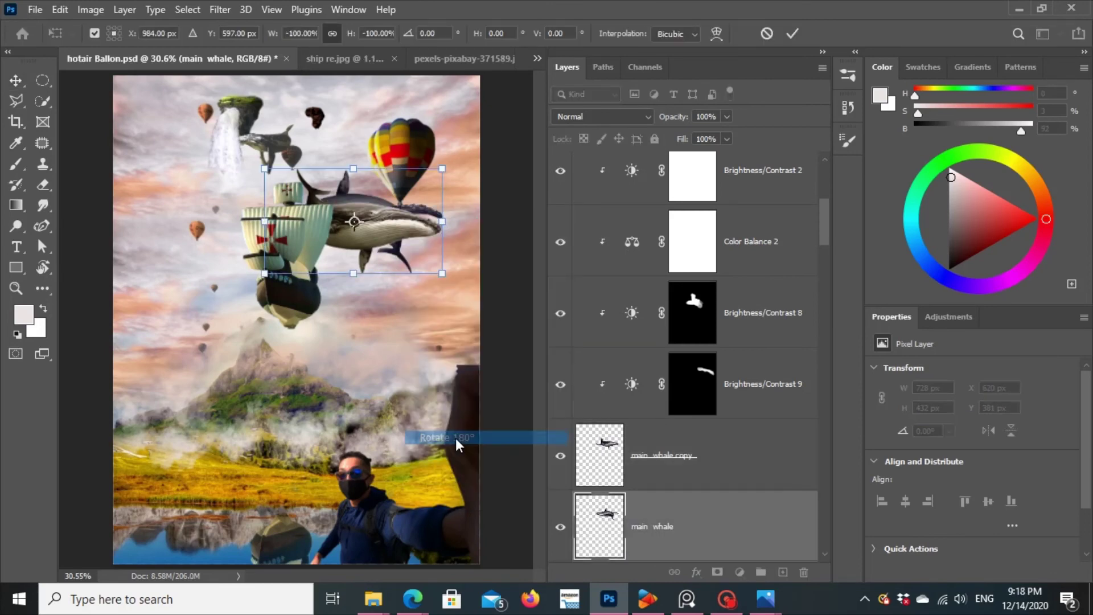
pyautogui.moveTo(364, 239); pyautogui.dragTo(352, 562)
pyautogui.click(728, 116)
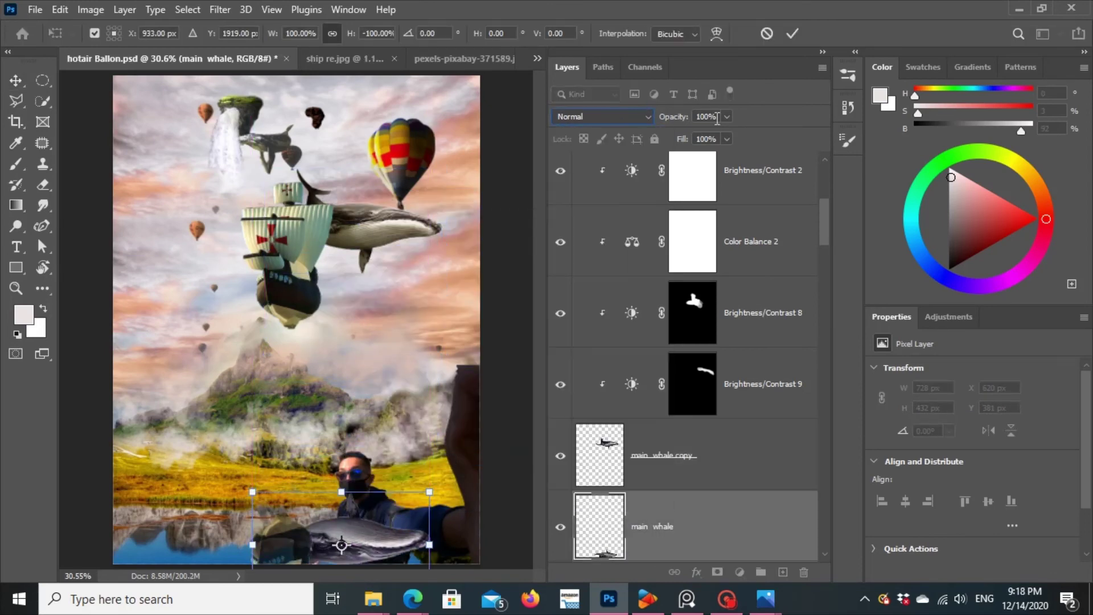
pyautogui.moveTo(732, 134); pyautogui.dragTo(680, 135)
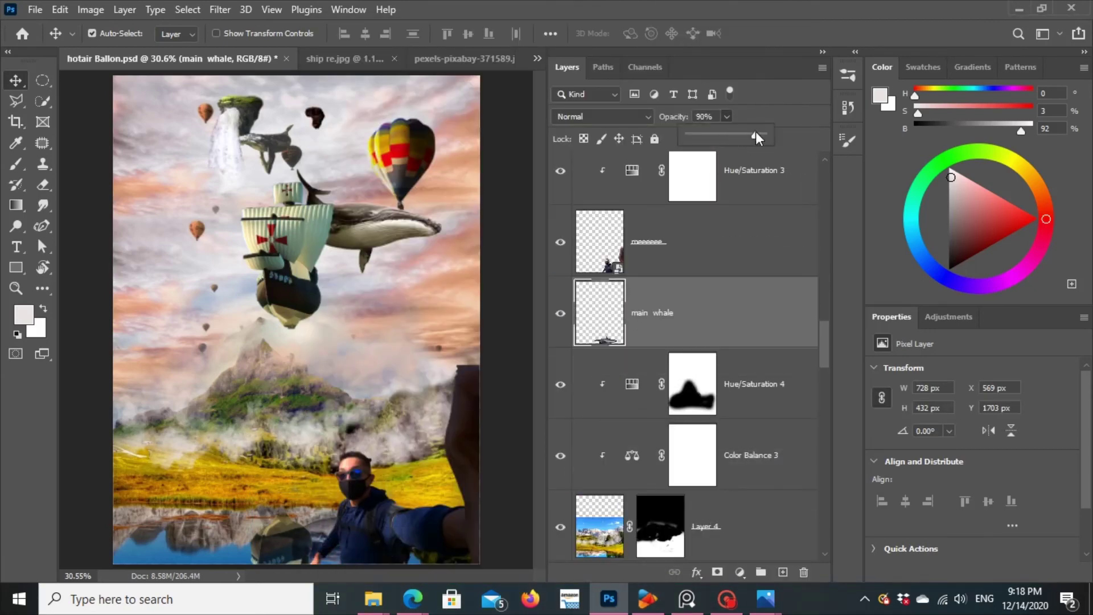
pyautogui.moveTo(745, 140); pyautogui.dragTo(739, 138)
# Step: Mask the whale reflection and brush out part of it, then select the mid layer
pyautogui.click(718, 572)
pyautogui.press('b')
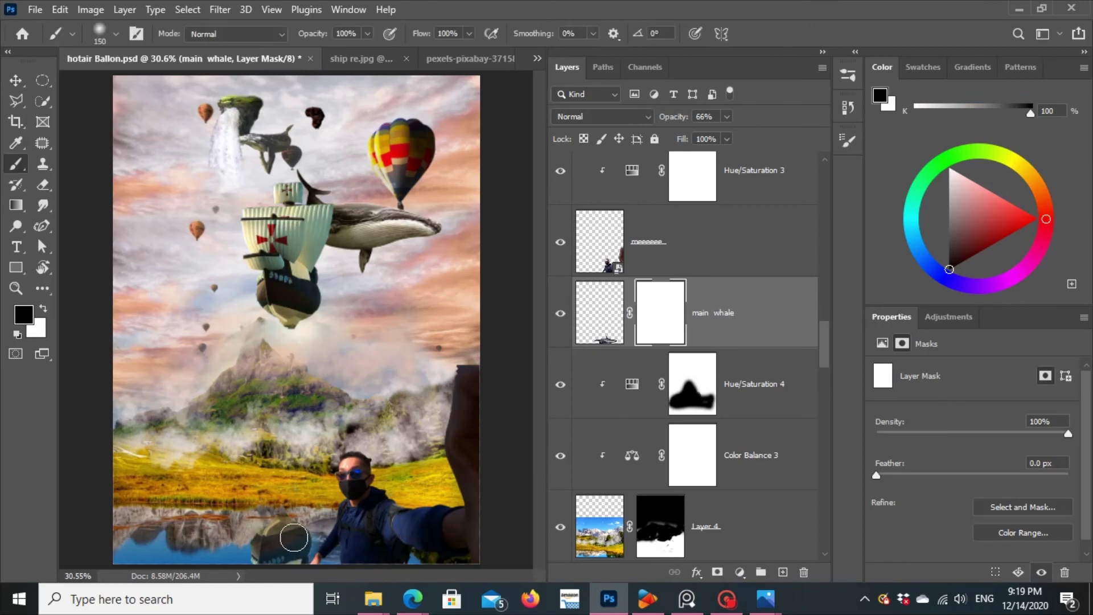
pyautogui.click(294, 538)
pyautogui.press('x')
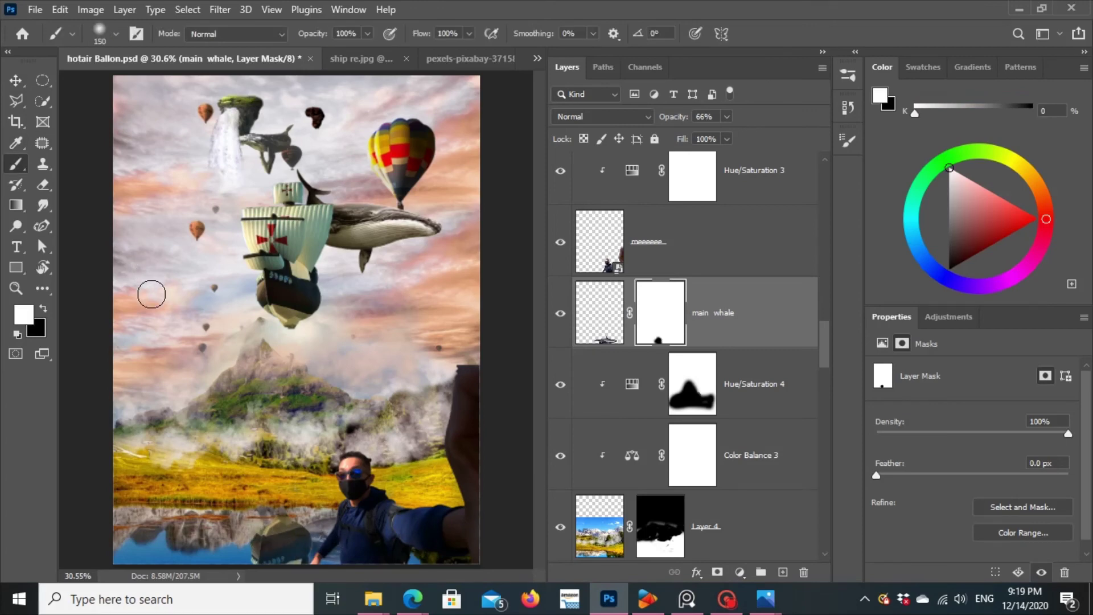
pyautogui.press('v')
pyautogui.click(158, 306)
# Step: Add a Color Lookup adjustment with a TealOrangePlusContrast look, then delete the misplaced layer
pyautogui.press('d')
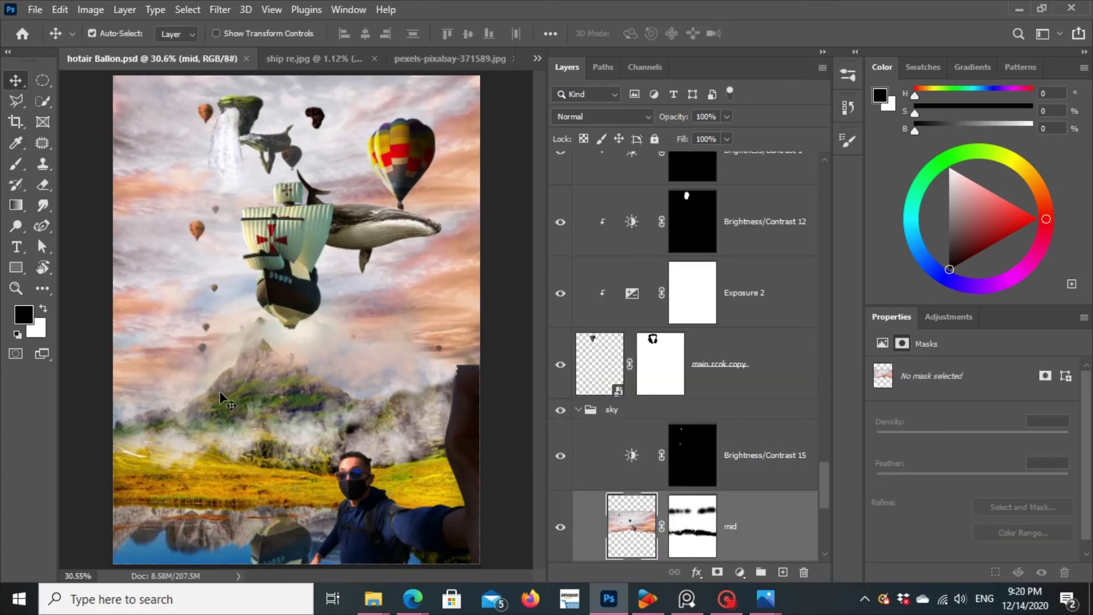
pyautogui.scroll(10, 655, 285)
pyautogui.click(610, 189)
pyautogui.click(739, 573)
pyautogui.click(655, 329)
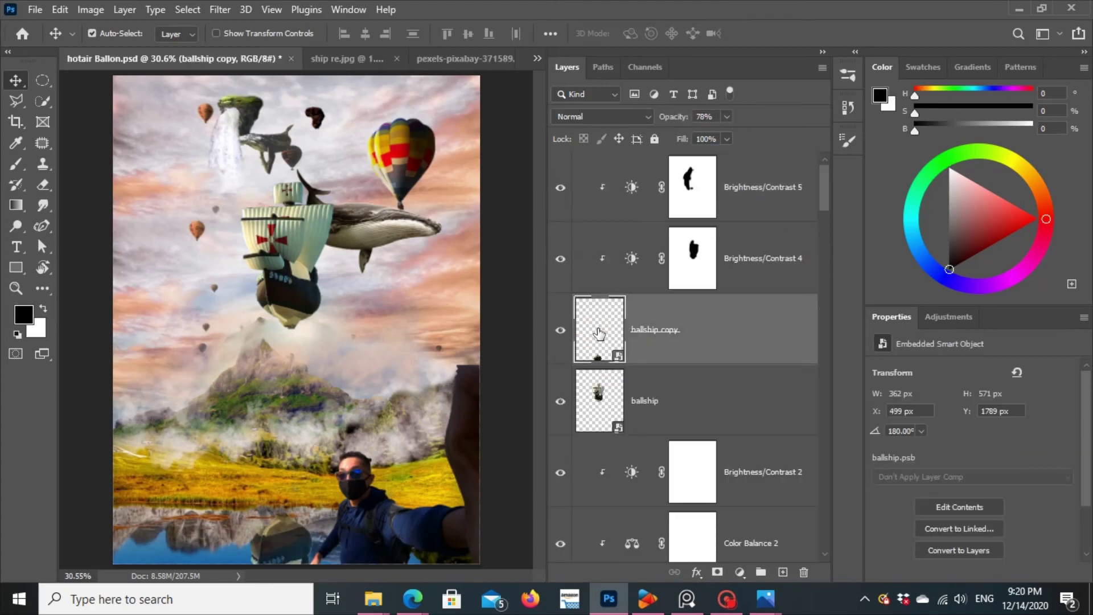
pyautogui.click(738, 572)
pyautogui.click(763, 482)
pyautogui.click(1003, 372)
pyautogui.click(940, 447)
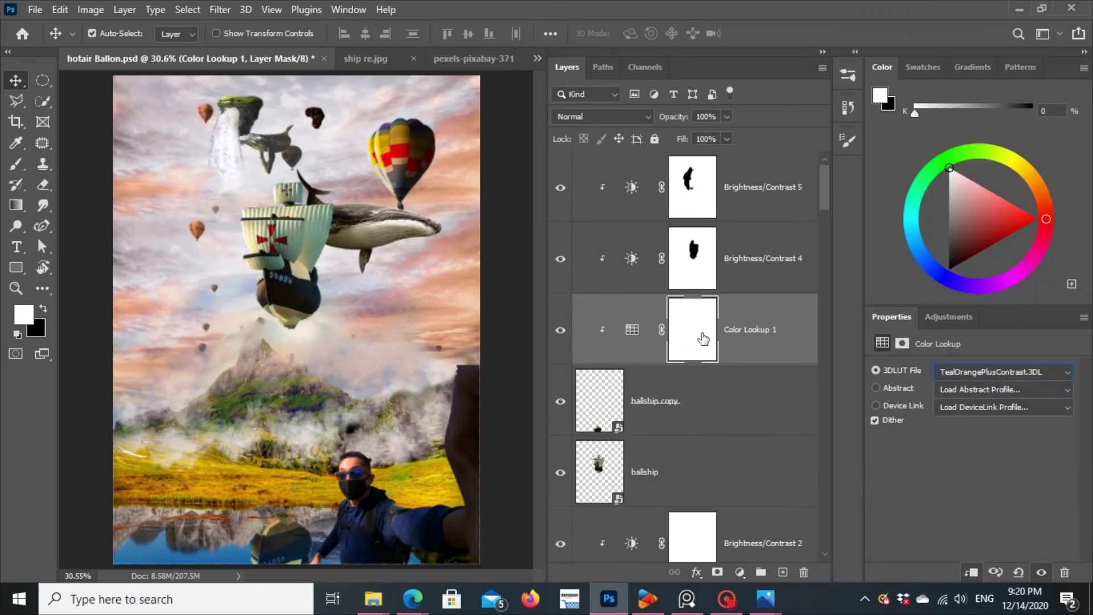
pyautogui.moveTo(704, 339); pyautogui.dragTo(803, 572)
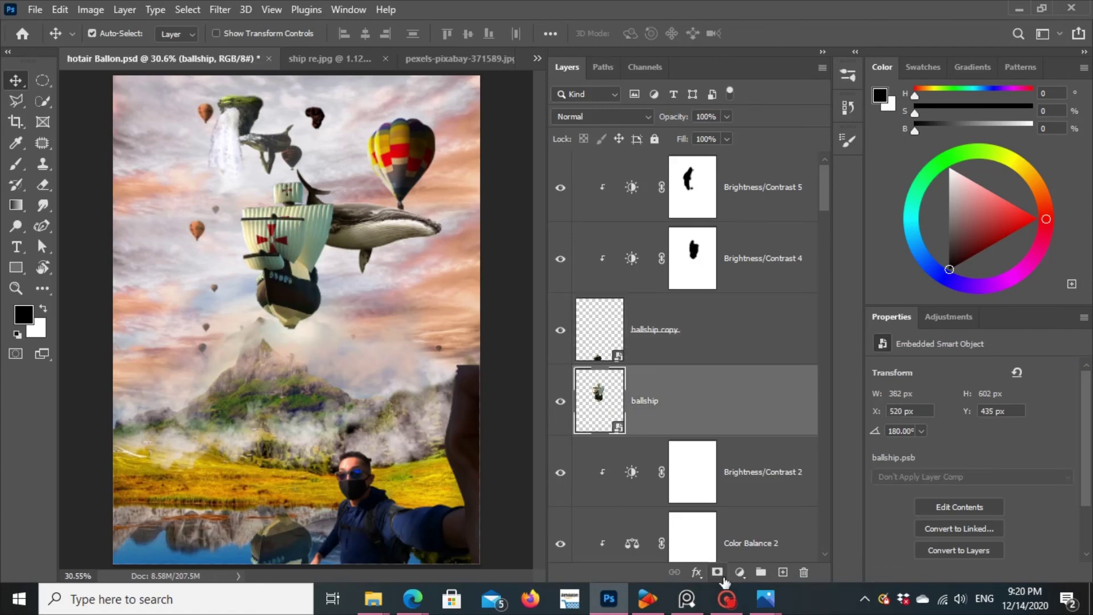
# Step: Add a Color Lookup adjustment above ballship and preview several 3D LUT presets
pyautogui.click(739, 572)
pyautogui.click(777, 484)
pyautogui.click(1002, 372)
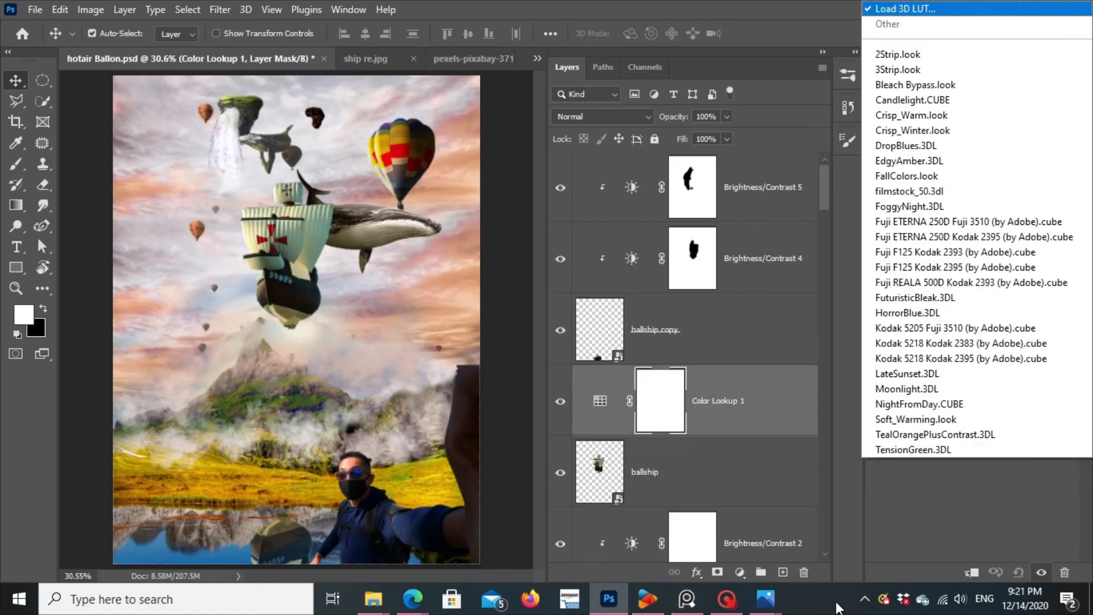
pyautogui.press('Up')
pyautogui.press('Up')
pyautogui.press('Up')
pyautogui.press('Up')
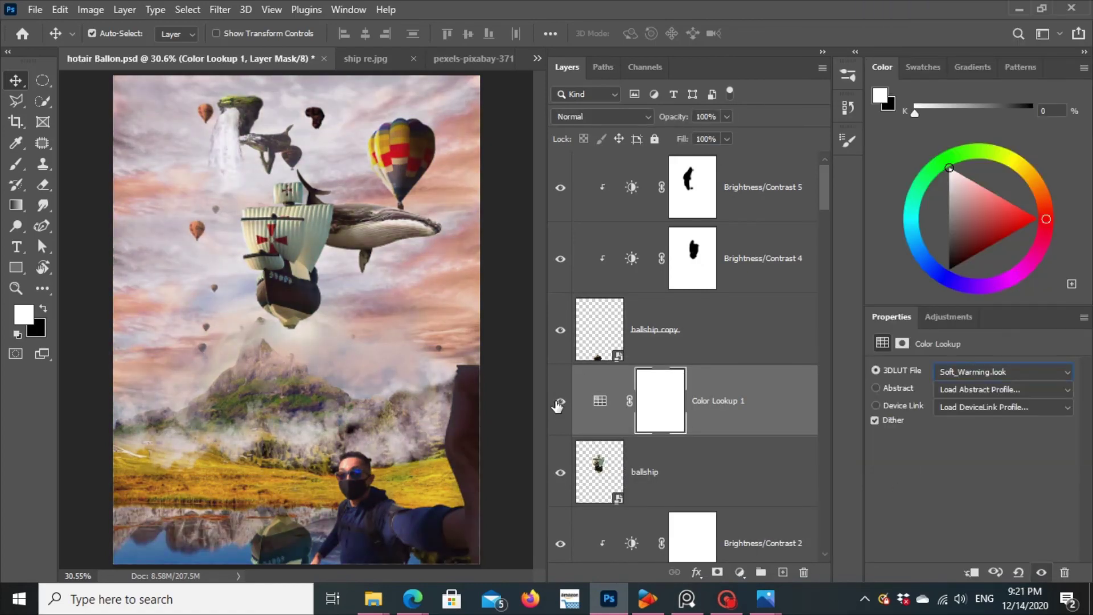
# Step: Step through FallColors and Crisp_Winter and settle on the Crisp_Warm.look 3D LUT
pyautogui.press('Up')
pyautogui.press('Up')
pyautogui.click(1002, 372)
pyautogui.click(969, 311)
pyautogui.click(1003, 372)
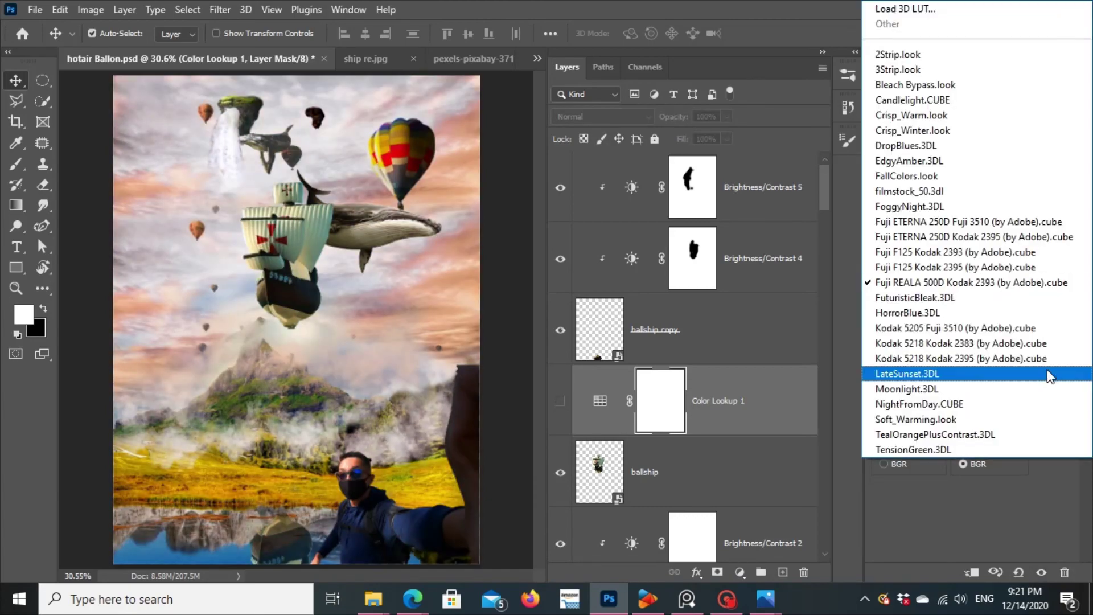
pyautogui.press('Escape')
pyautogui.click(560, 401)
pyautogui.press('Up')
pyautogui.press('Up')
pyautogui.click(968, 373)
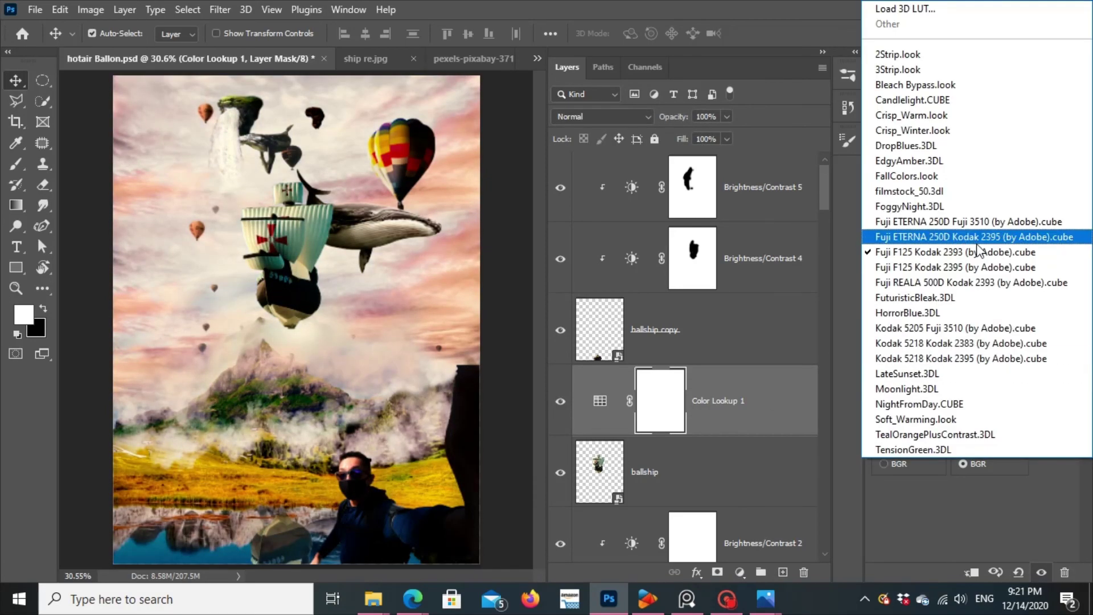
pyautogui.click(906, 176)
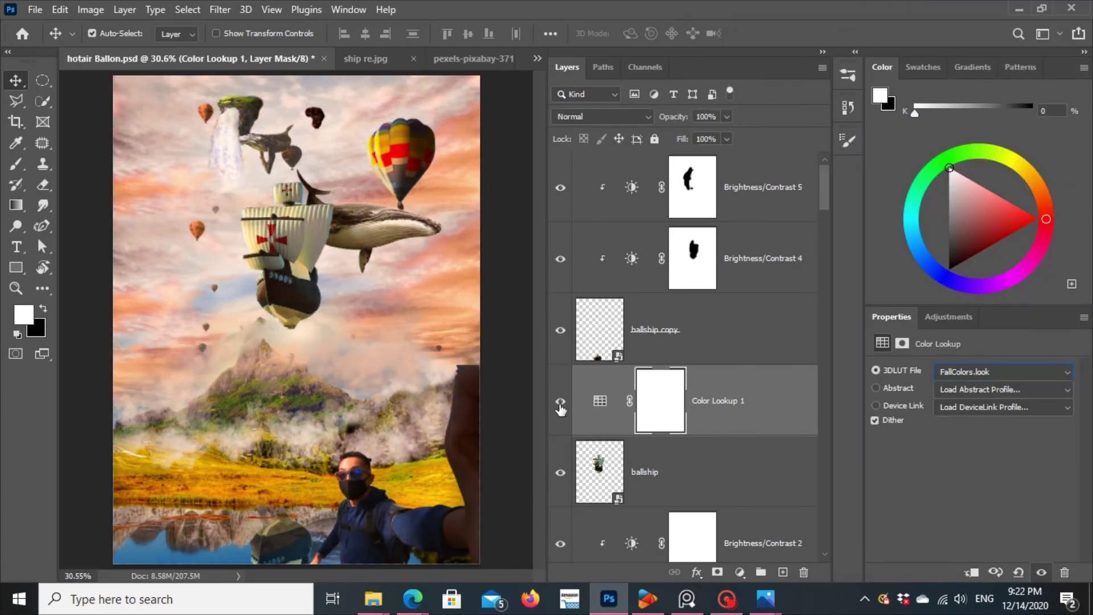
pyautogui.press('Up')
pyautogui.press('Up')
pyautogui.press('Up')
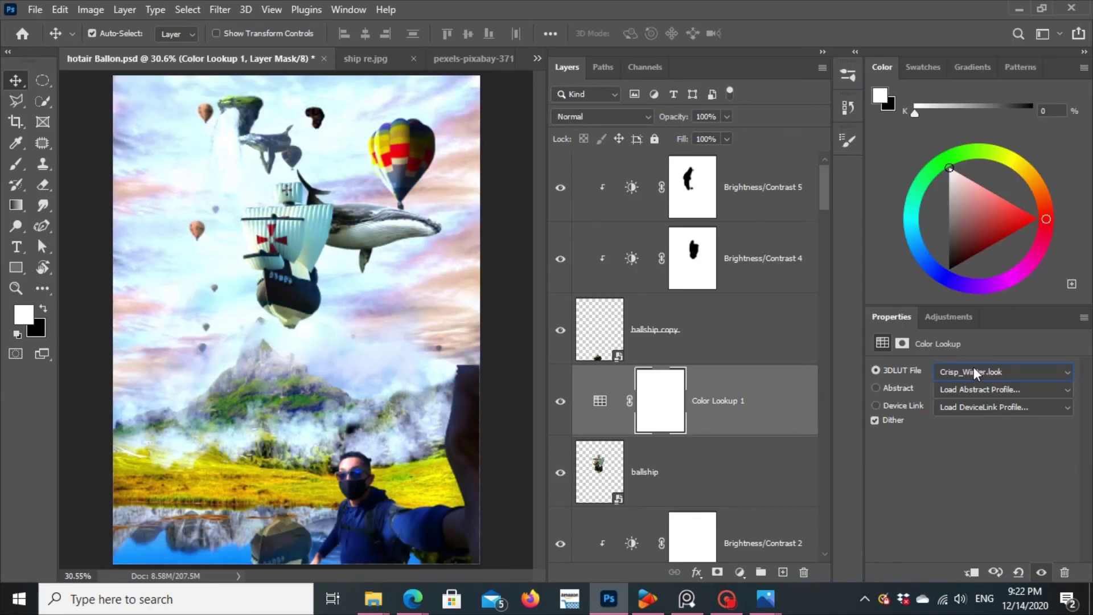
pyautogui.press('Up')
# Step: Paint the grade's mask black over the bottom, arm and grass, restoring it over the mist
pyautogui.press('b')
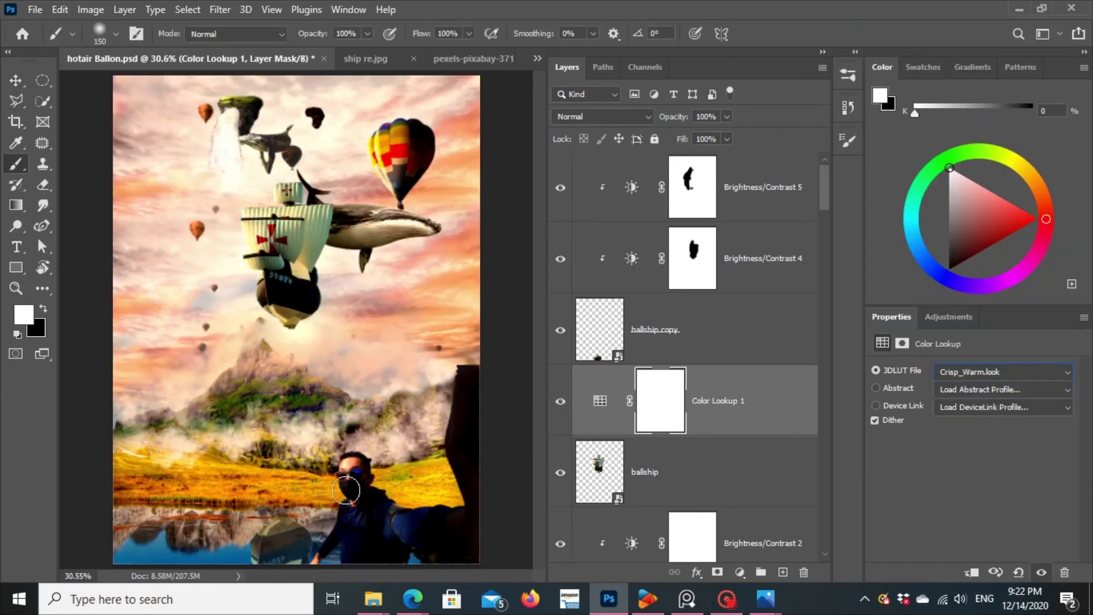
pyautogui.press('x')
pyautogui.moveTo(445, 501); pyautogui.dragTo(308, 542)
pyautogui.press('x')
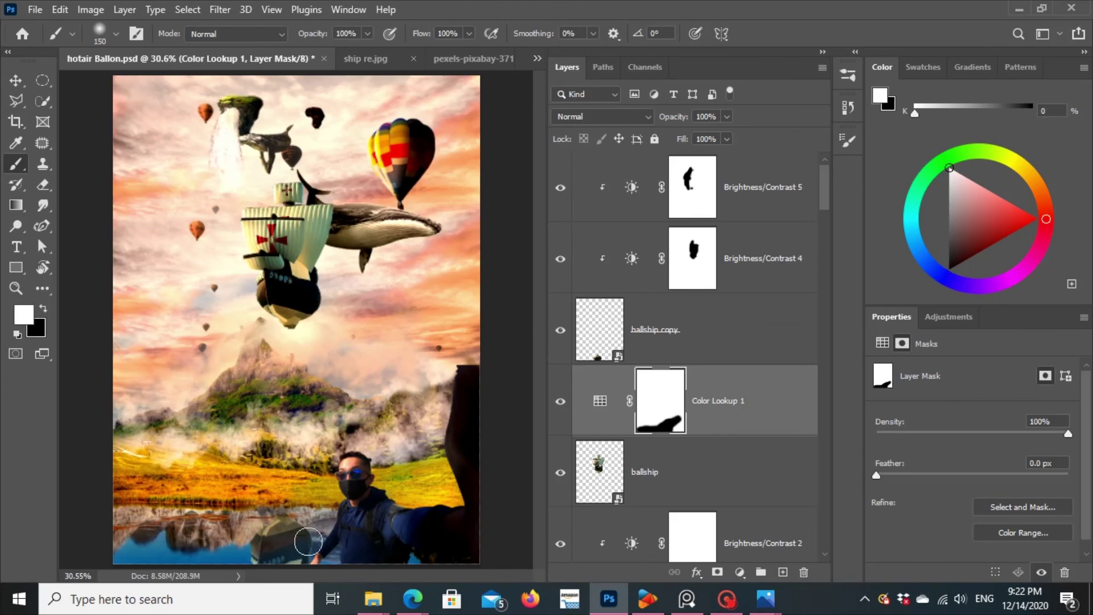
pyautogui.press('x')
pyautogui.moveTo(432, 530); pyautogui.dragTo(456, 414)
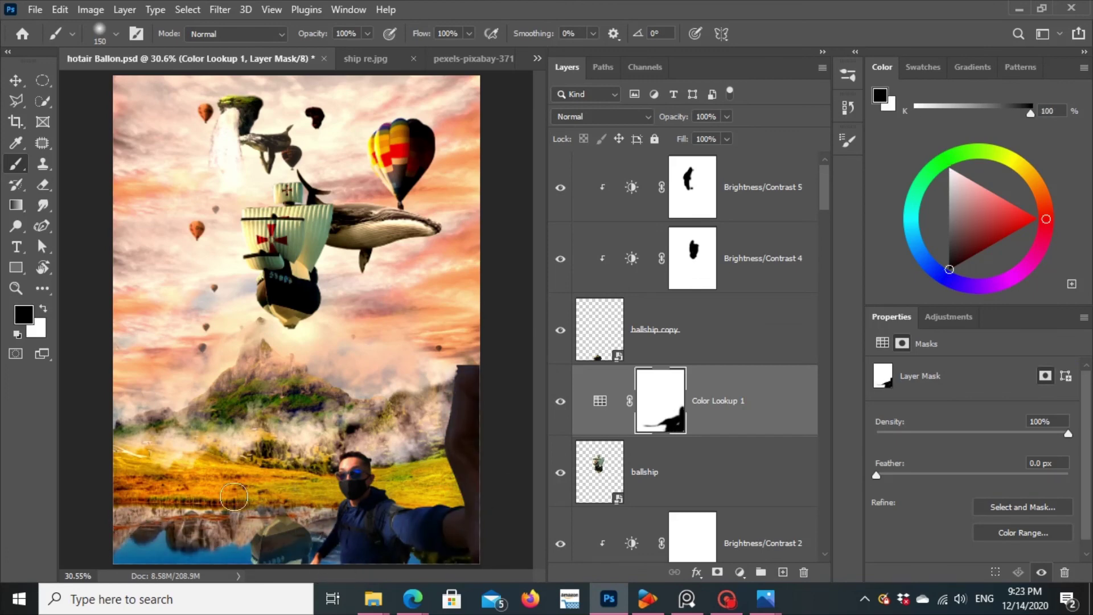
pyautogui.moveTo(233, 497); pyautogui.dragTo(346, 443)
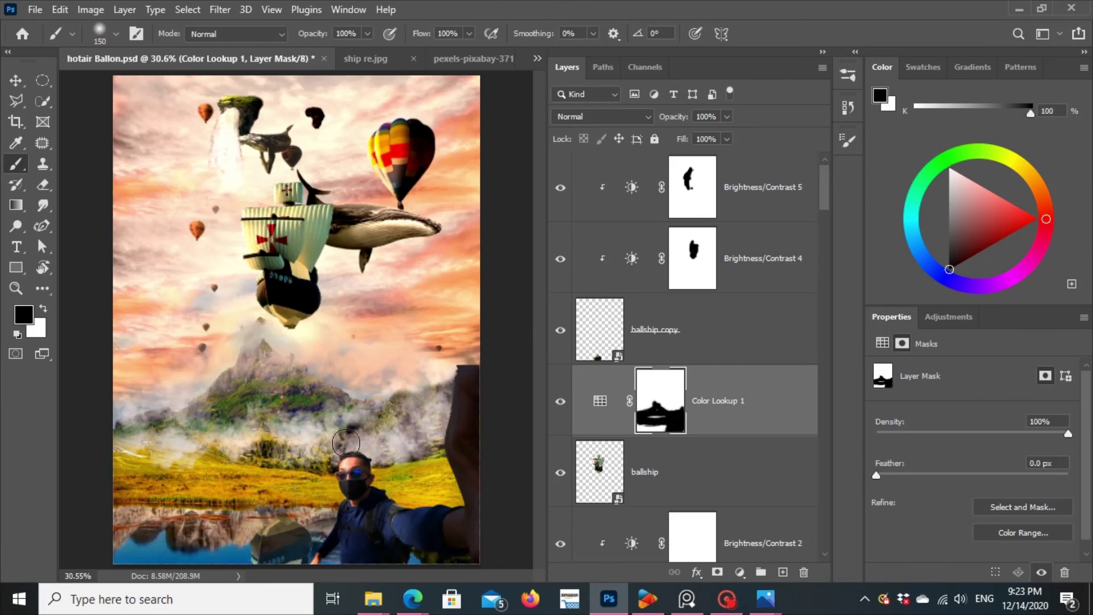
pyautogui.press('x')
pyautogui.moveTo(228, 376); pyautogui.dragTo(459, 418)
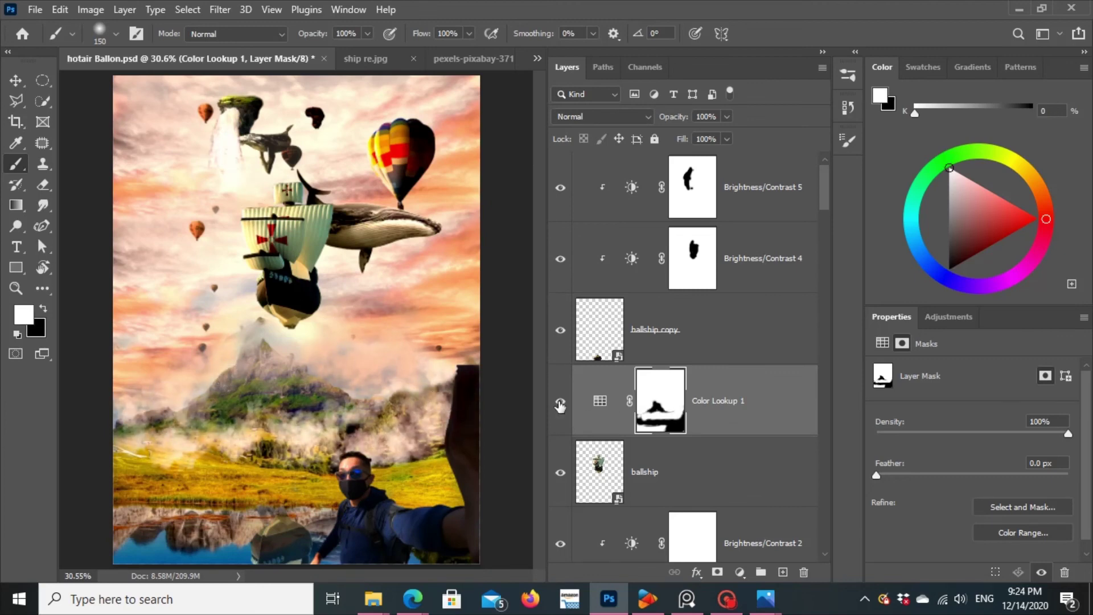
pyautogui.press('v')
pyautogui.click(355, 500)
# Step: Select the Brightness/Contrast 13 layer and toggle the colour grade to compare
pyautogui.scroll(-2, 684, 456)
pyautogui.click(560, 456)
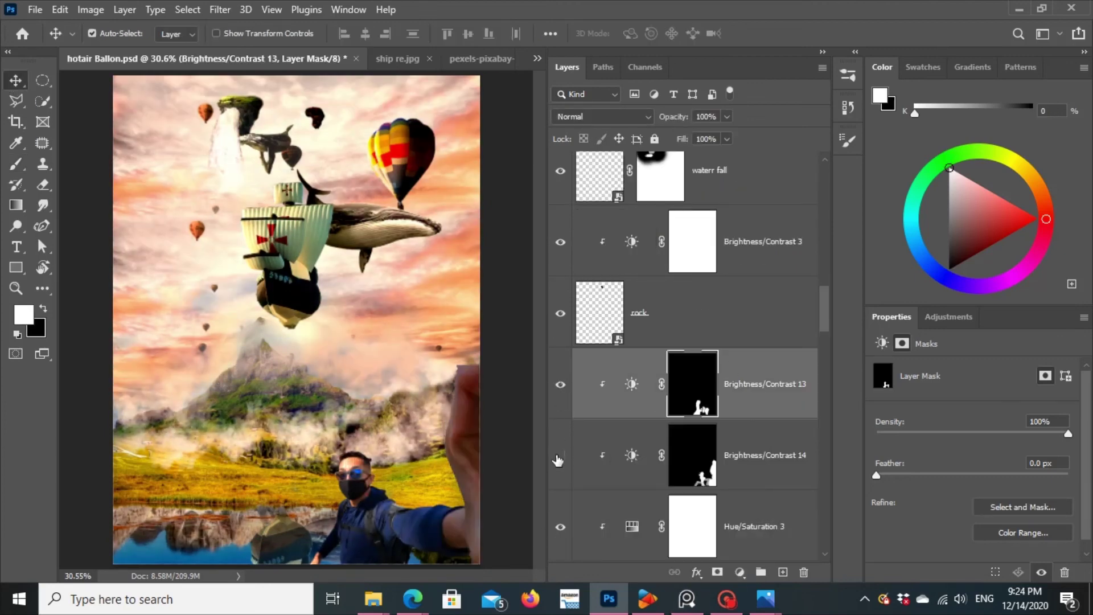
pyautogui.scroll(-2, 563, 502)
pyautogui.scroll(-1, 559, 455)
pyautogui.scroll(-2, 547, 454)
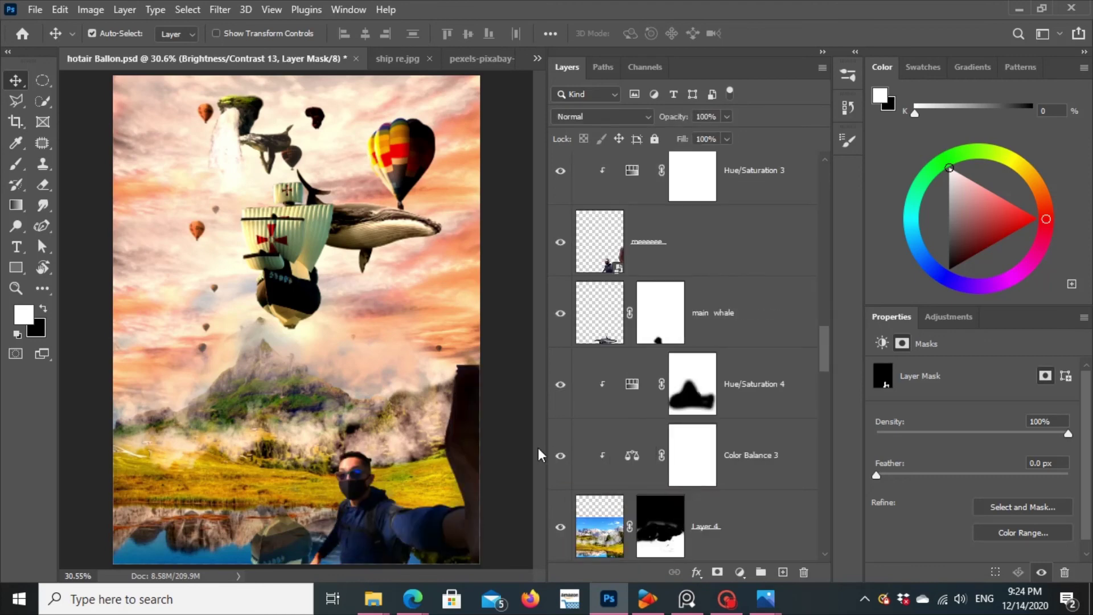
pyautogui.scroll(5, 647, 511)
pyautogui.click(560, 401)
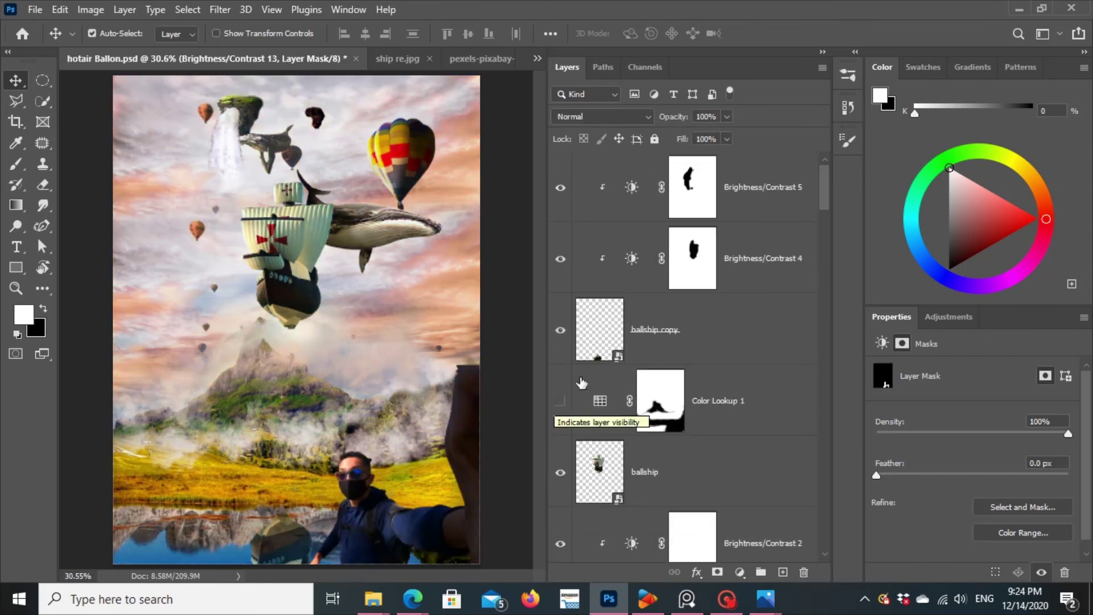
pyautogui.click(561, 405)
# Step: Invert the Color Lookup mask, reveal the grade along the bottom, and keep it off the person
pyautogui.click(612, 401)
pyautogui.hotkey('ctrl', 'BackSpace')
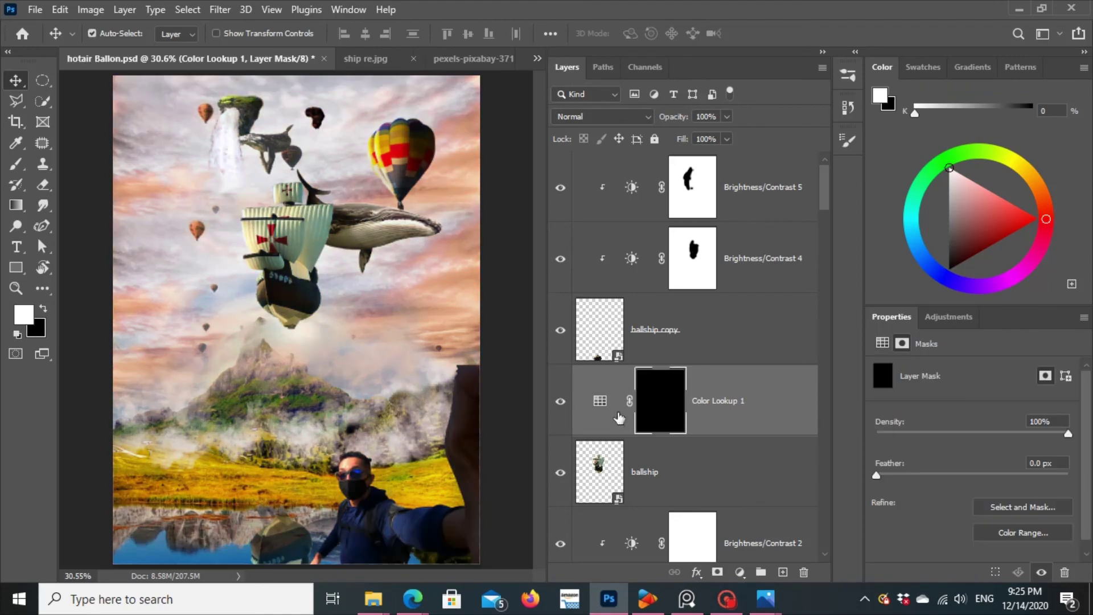
pyautogui.press('b')
pyautogui.moveTo(122, 544); pyautogui.dragTo(349, 542)
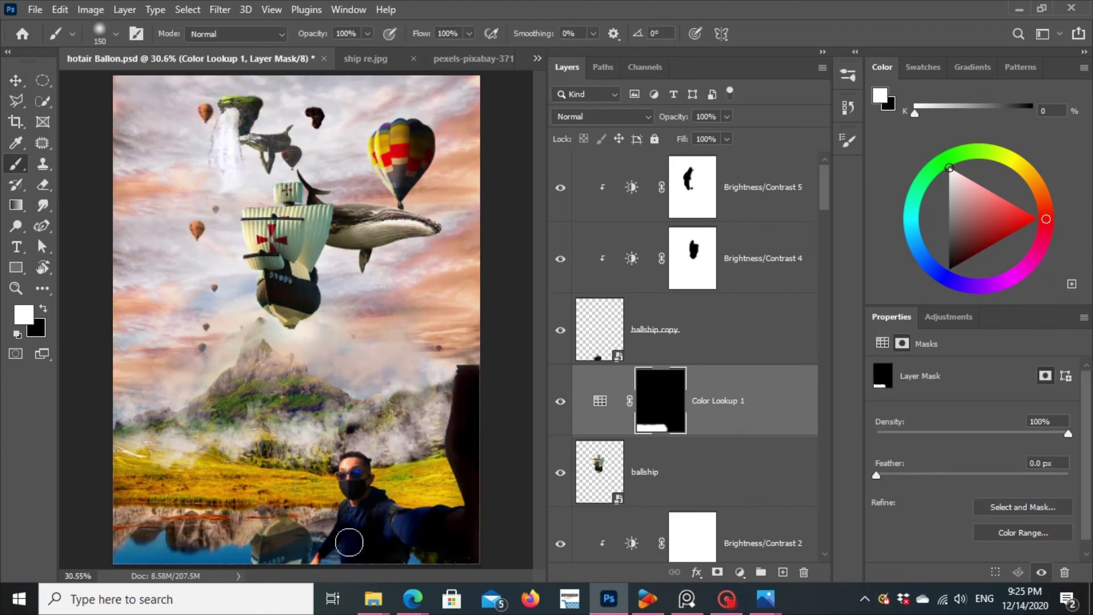
pyautogui.press('x')
pyautogui.moveTo(356, 479); pyautogui.dragTo(341, 527)
pyautogui.press('x')
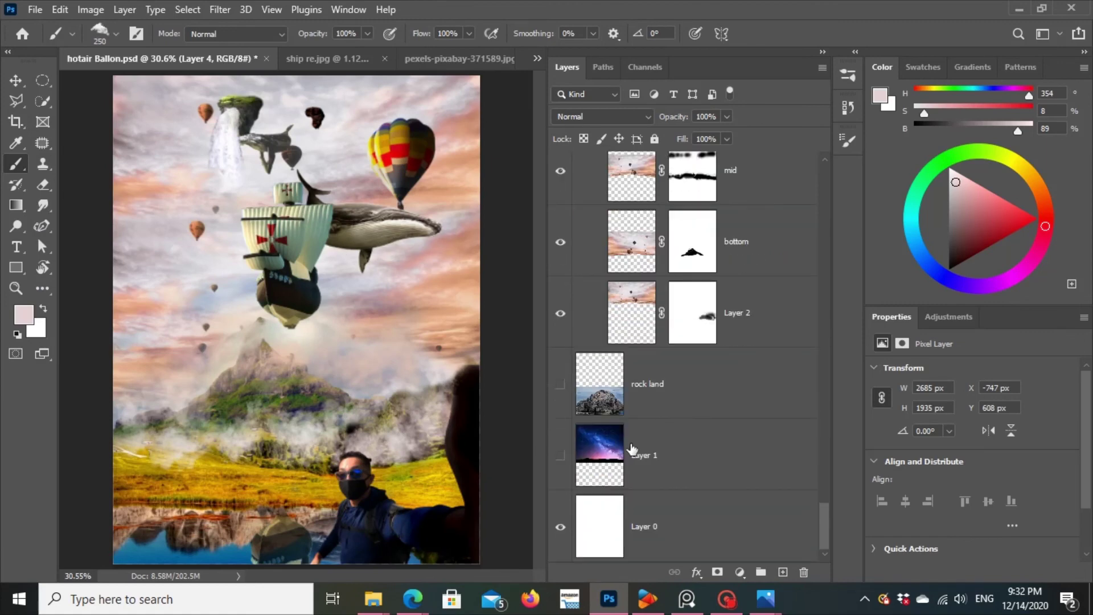
# Step: Load and clear the whale selection, pick a cloud brush tip, and undo the stray cloud
pyautogui.scroll(10, 632, 450)
pyautogui.keyDown('ctrl'); pyautogui.click(599, 435); pyautogui.keyUp('ctrl')
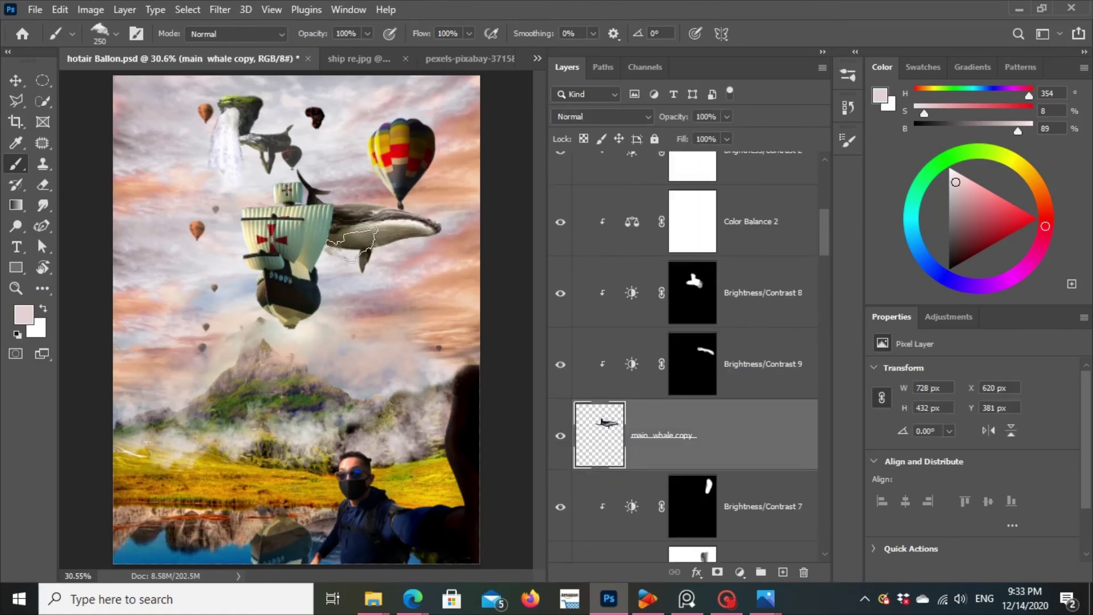
pyautogui.hotkey('ctrl', 'd')
pyautogui.rightClick(416, 300)
pyautogui.doubleClick(97, 283)
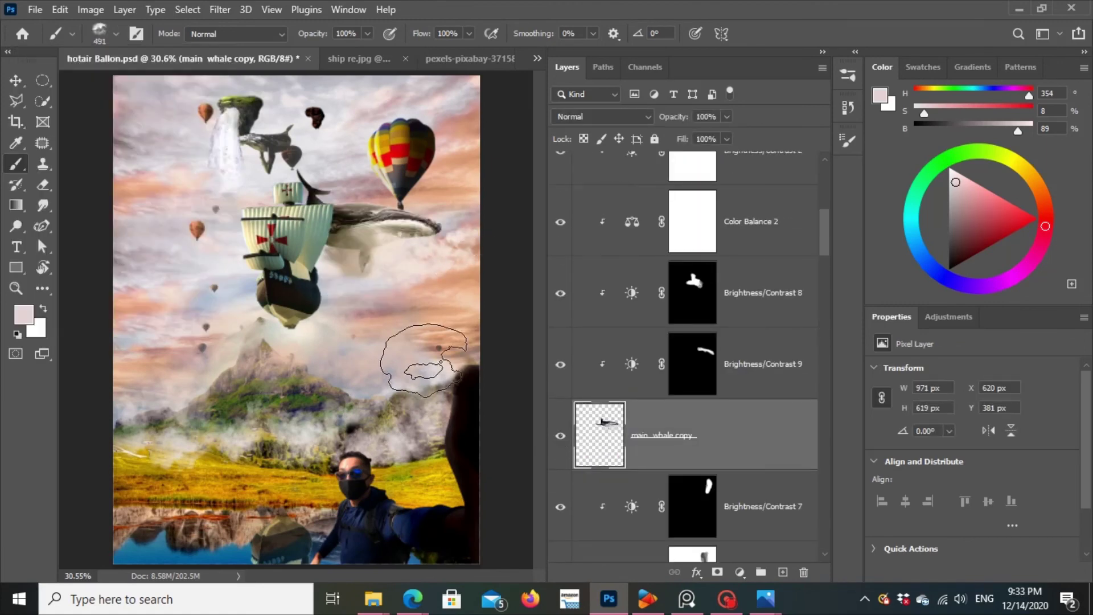
pyautogui.hotkey('ctrl', 'z')
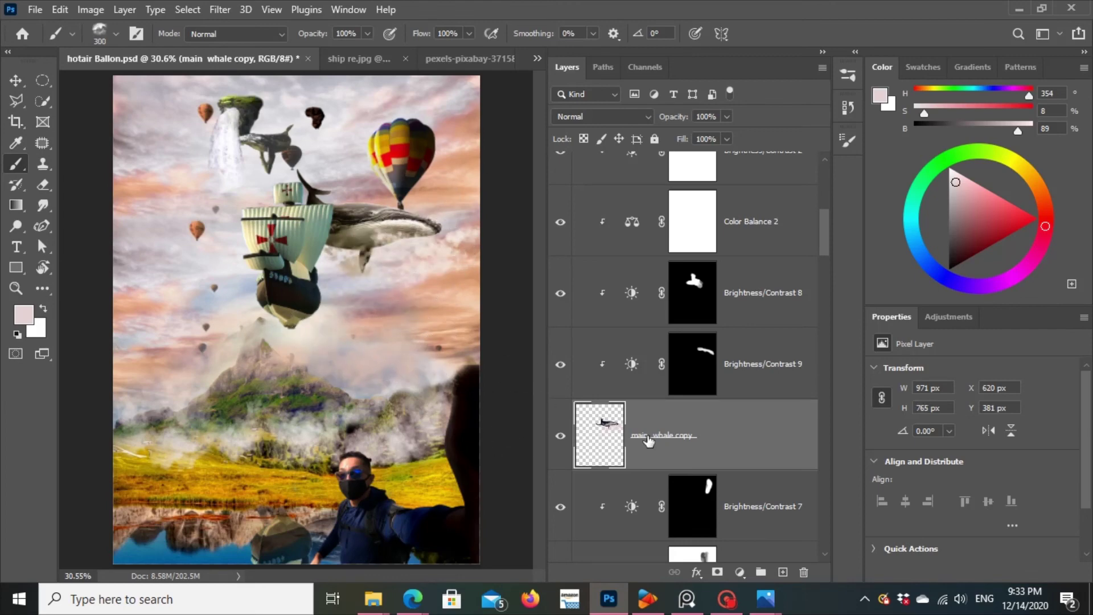
# Step: Rasterize the ballship layer and paint soft clouds on it at about 50% brush opacity
pyautogui.scroll(5, 648, 440)
pyautogui.click(601, 363)
pyautogui.click(520, 244)
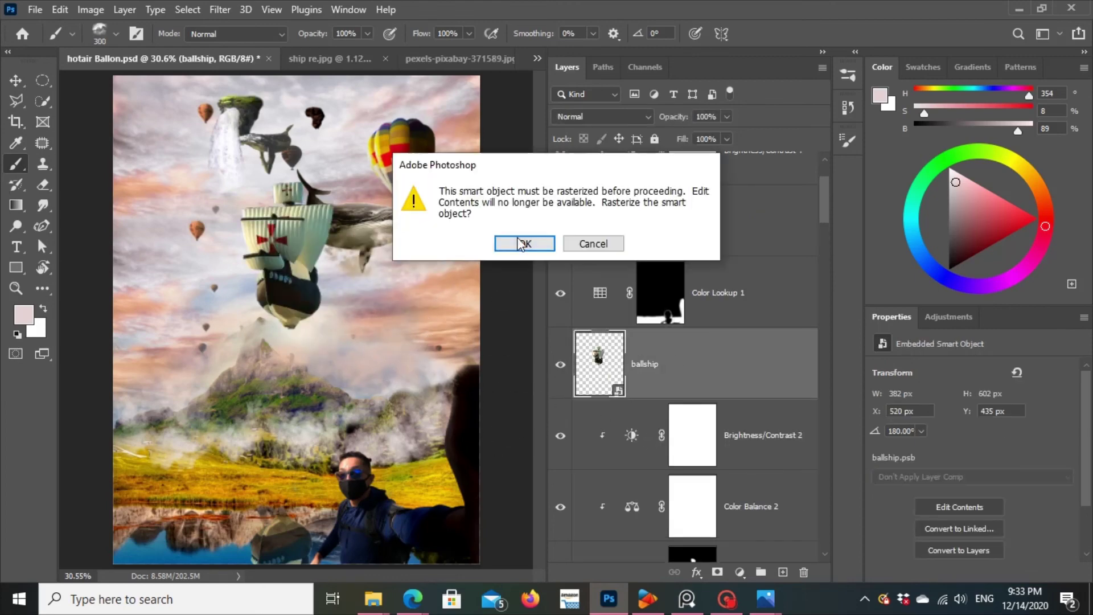
pyautogui.moveTo(367, 34); pyautogui.dragTo(327, 51)
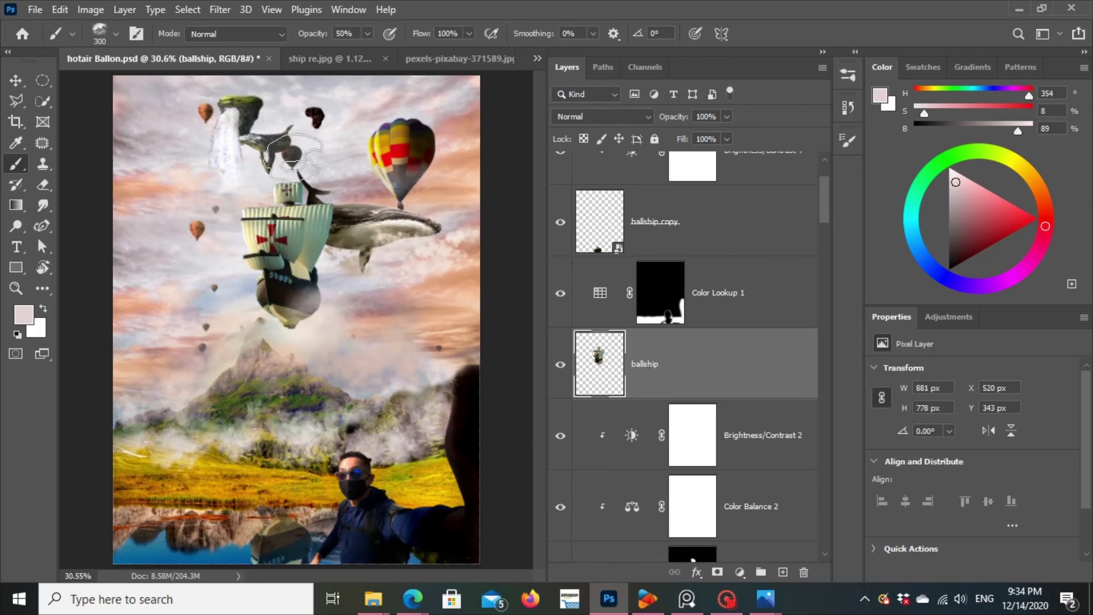
pyautogui.moveTo(170, 166); pyautogui.dragTo(330, 239)
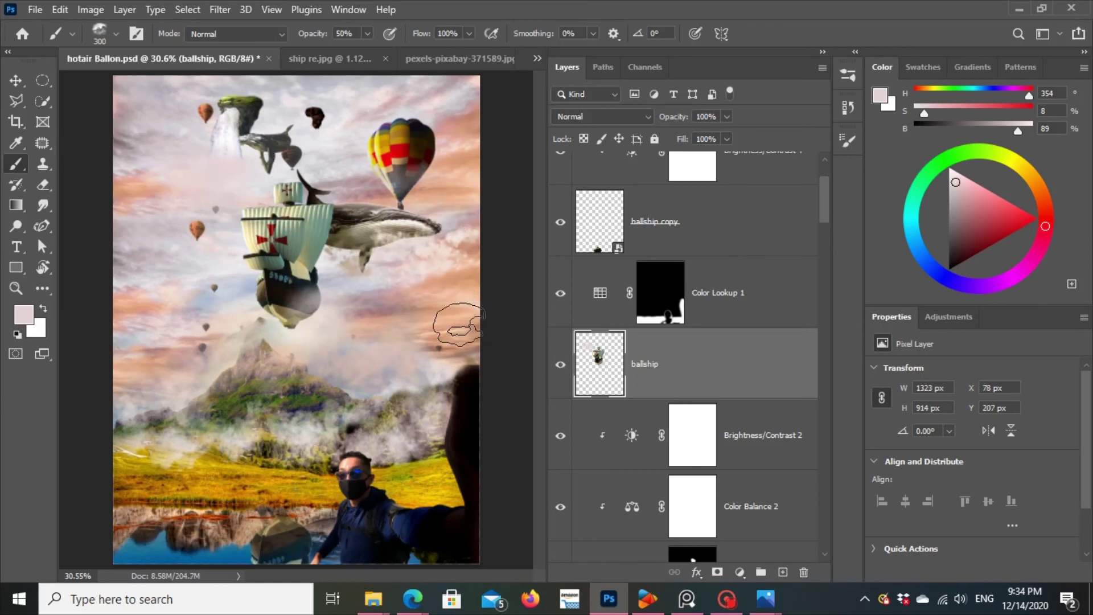
pyautogui.click(727, 599)
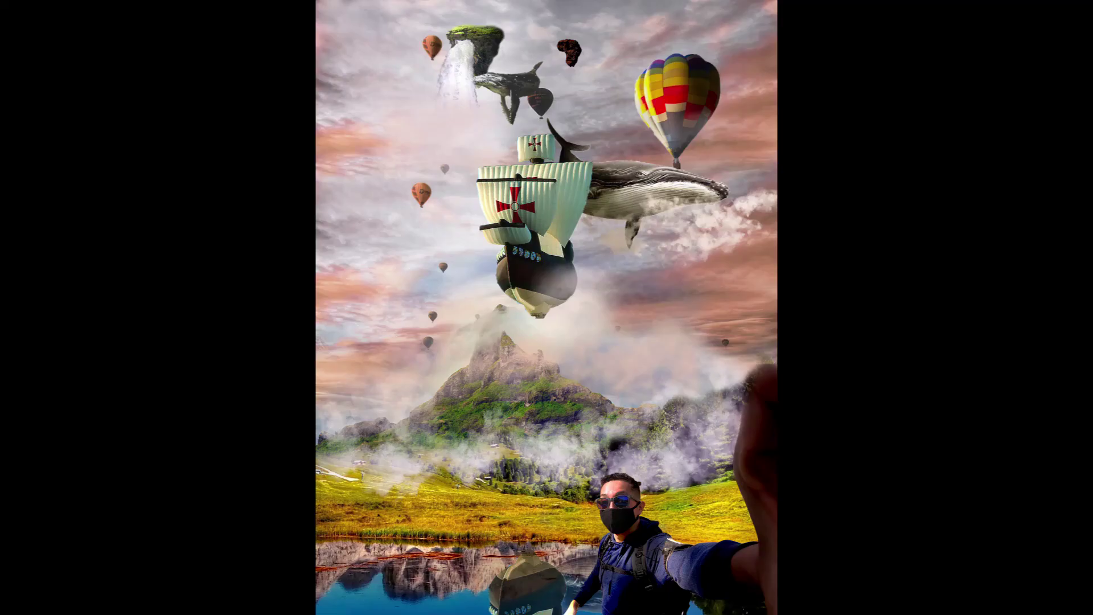